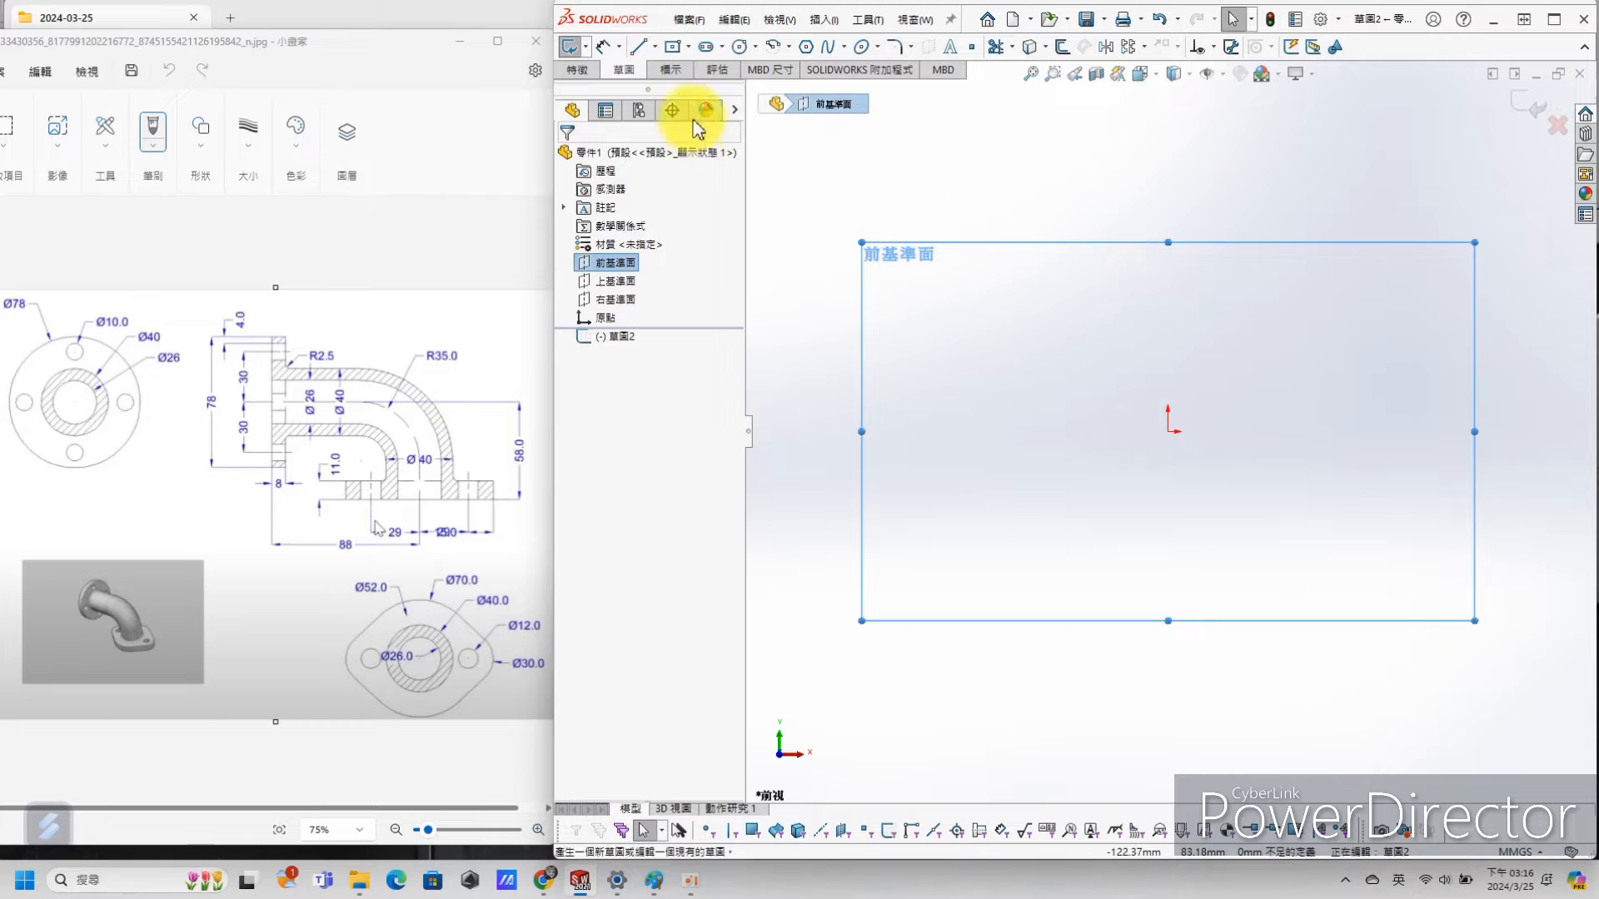
Step: Sketch a horizontal line about 71 mm long ending at the origin and a vertical line about 70 mm long down from it
{"action": "left_click", "coordinate": [639, 47]}
{"action": "left_click", "coordinate": [922, 431]}
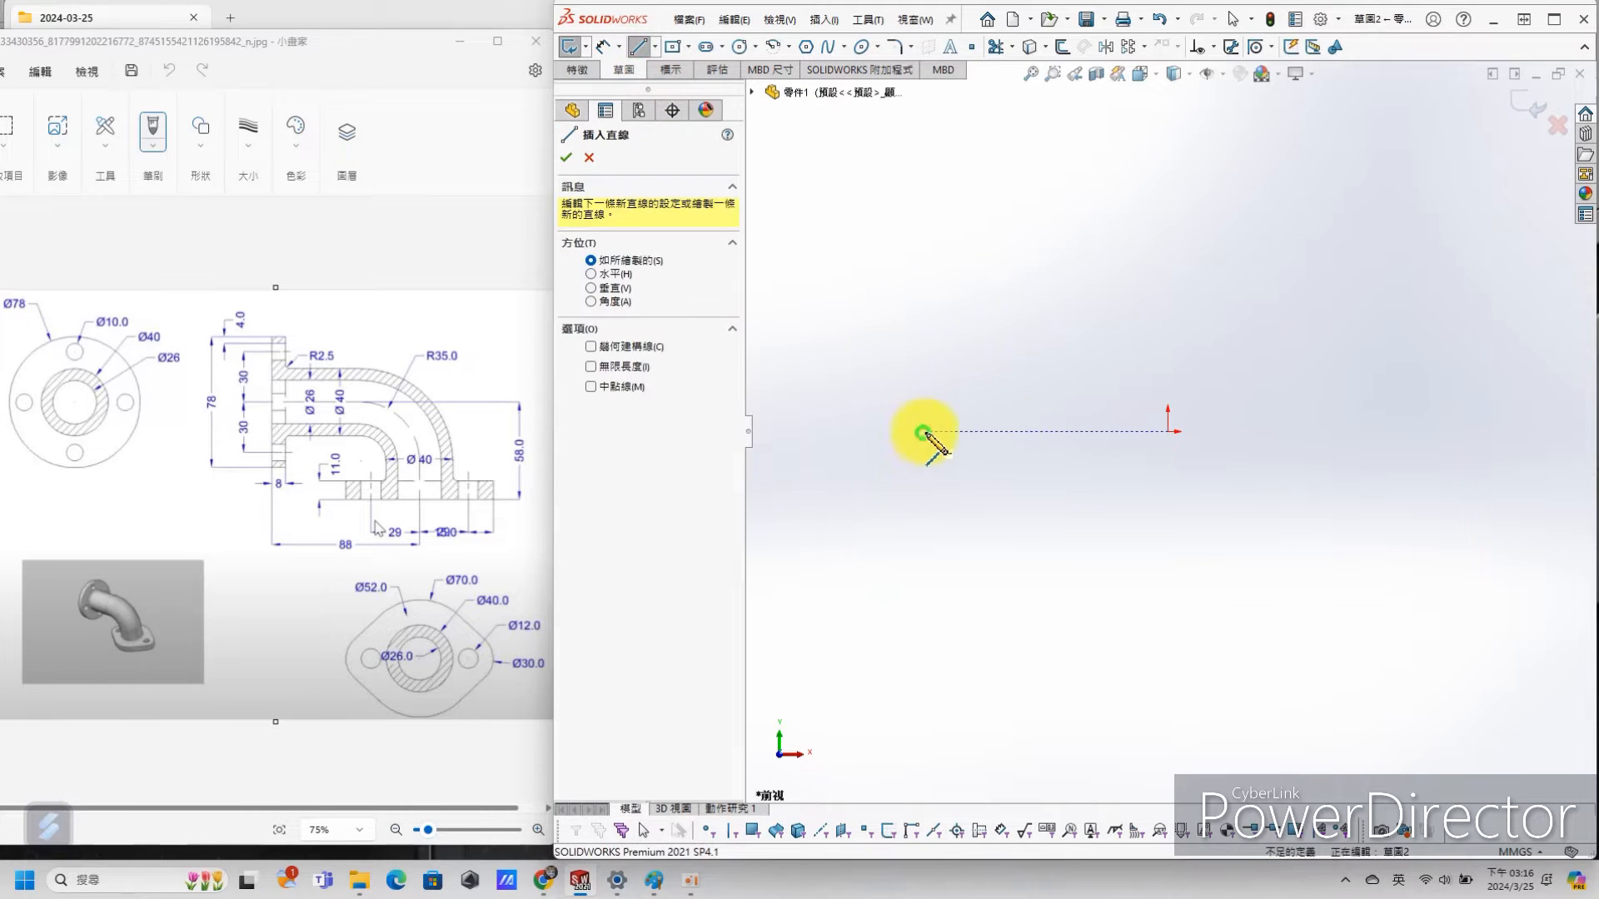
{"action": "left_click", "coordinate": [1168, 432]}
{"action": "left_click", "coordinate": [1168, 624]}
{"action": "key", "text": "Escape"}
Step: Dimension the horizontal line of the path to 88 mm
{"action": "key", "text": "s"}
{"action": "left_click", "coordinate": [1017, 345]}
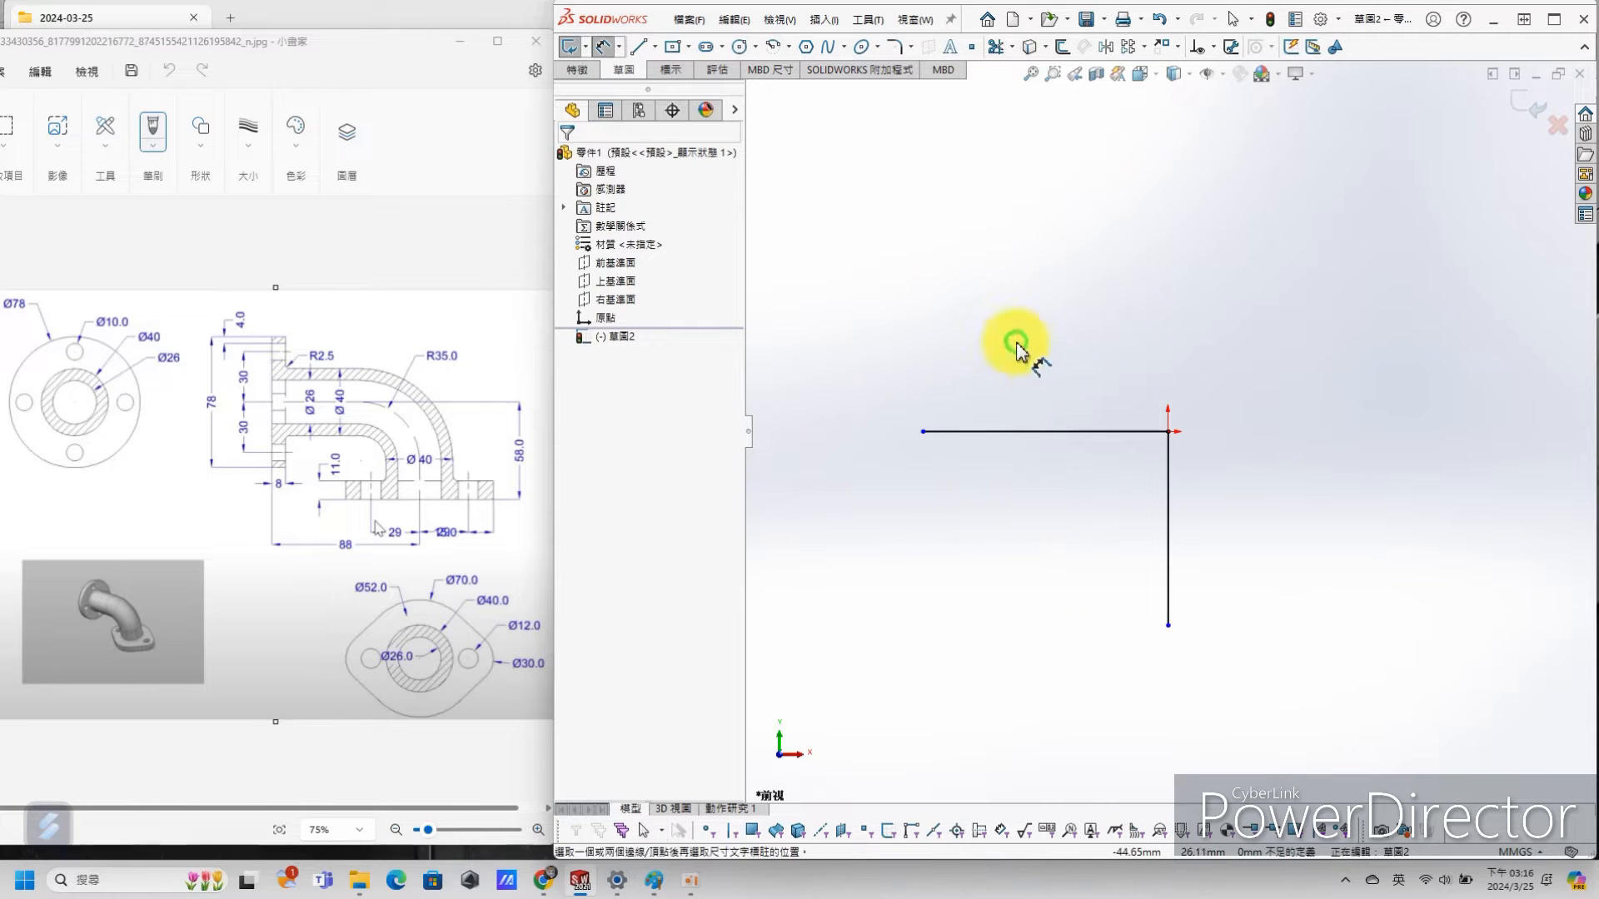
{"action": "left_click", "coordinate": [1078, 432]}
{"action": "left_click", "coordinate": [1068, 340]}
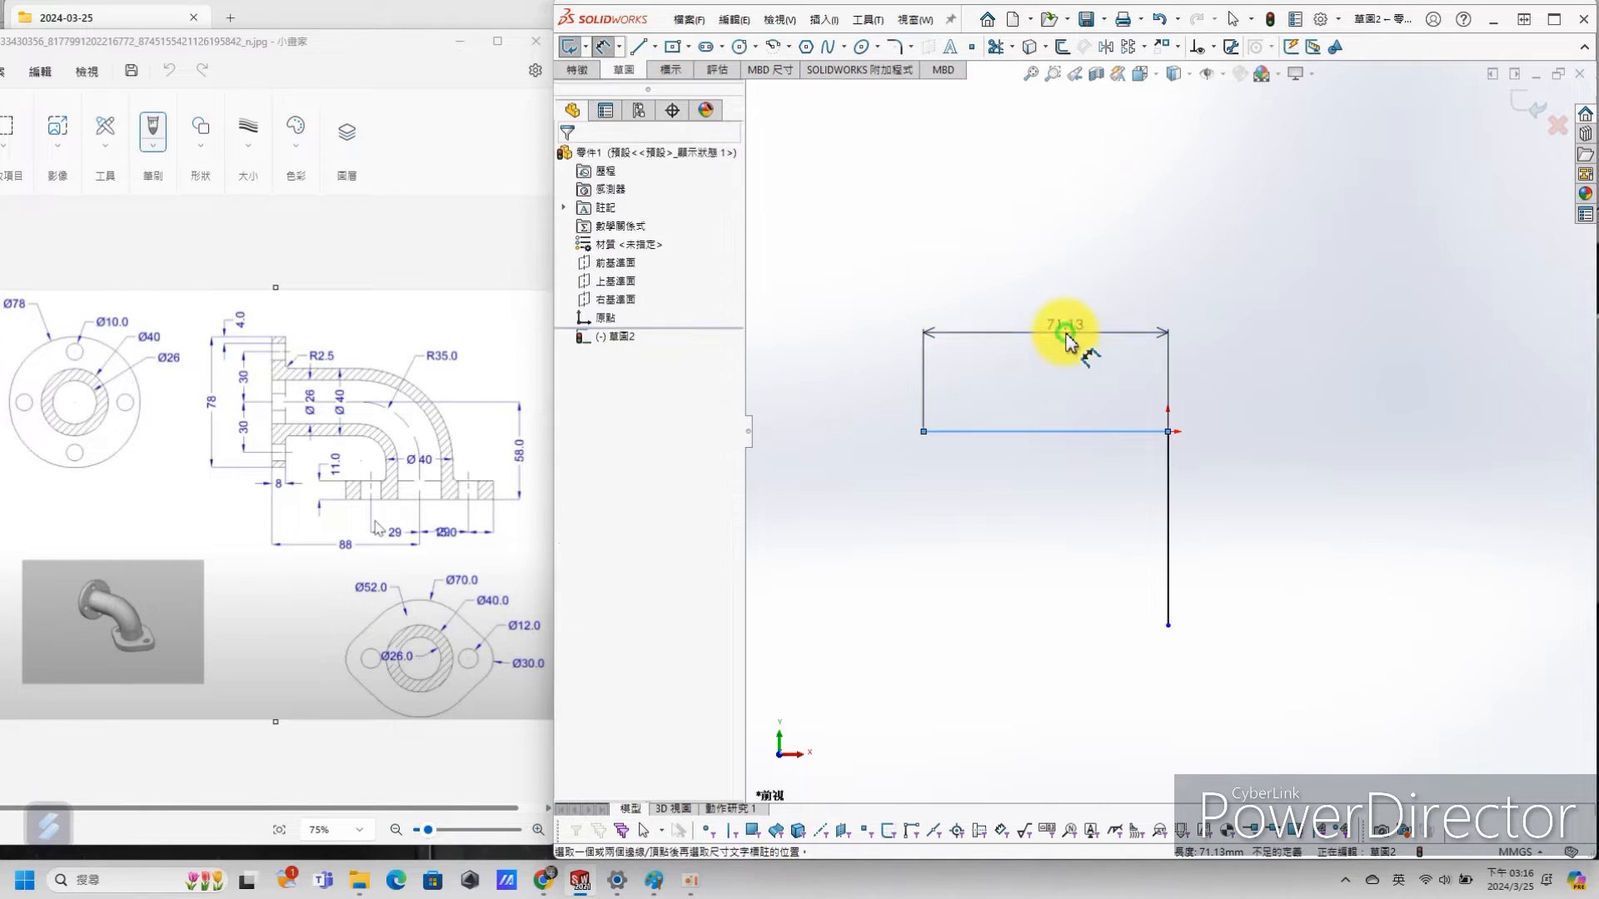
{"action": "type", "text": "88"}
{"action": "key", "text": "Return"}
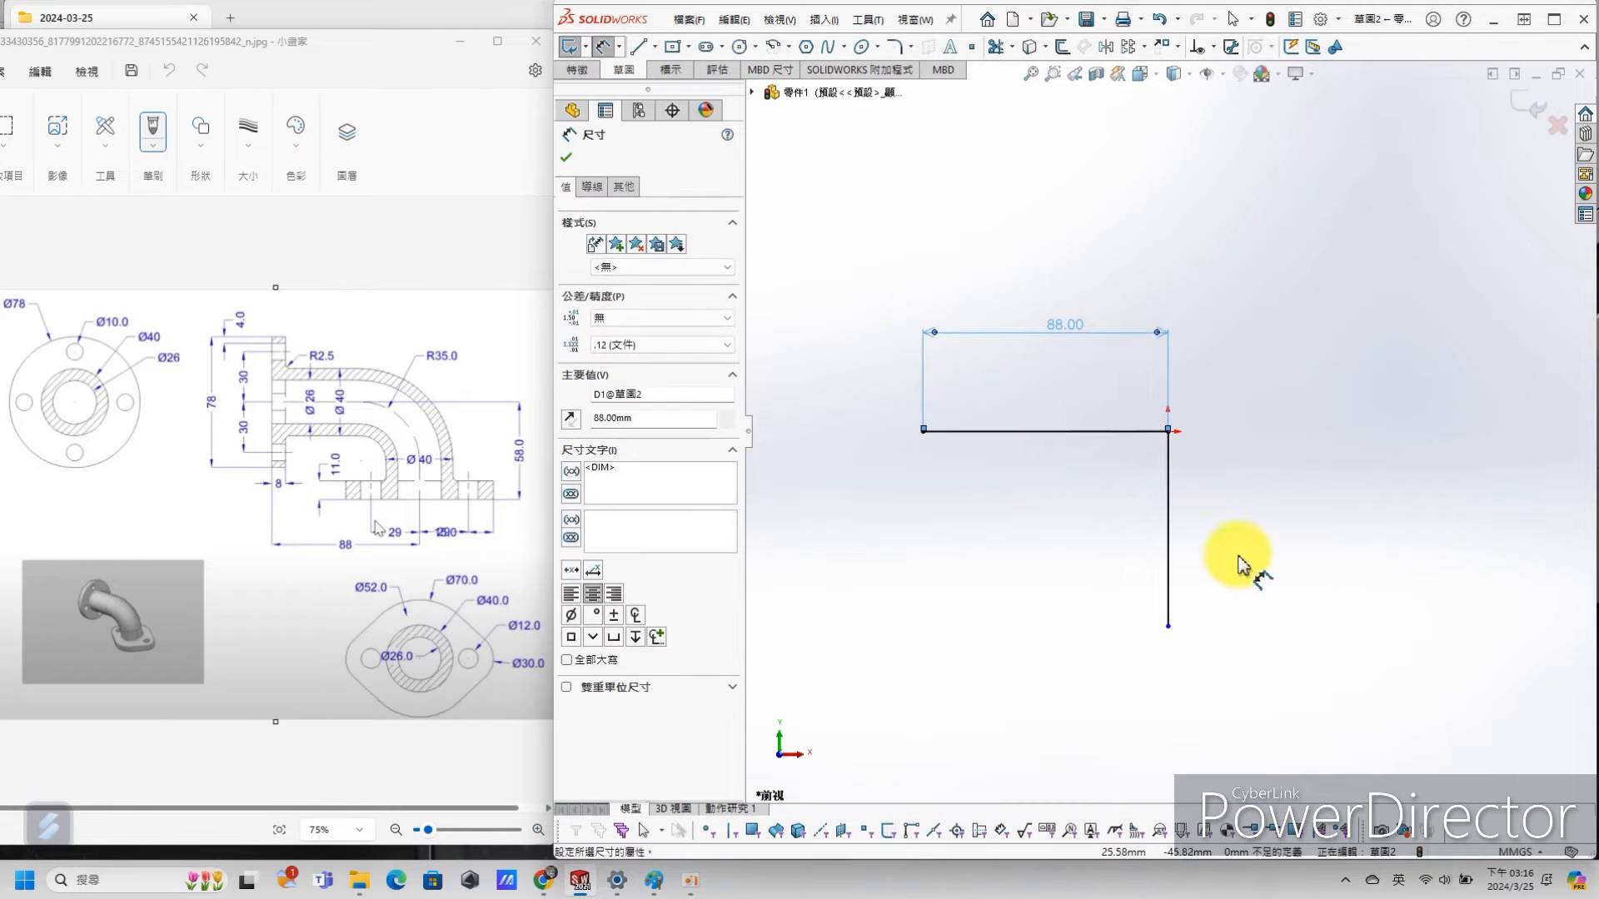
Step: Dimension the vertical line of the path to 58 mm
{"action": "left_click", "coordinate": [1170, 583]}
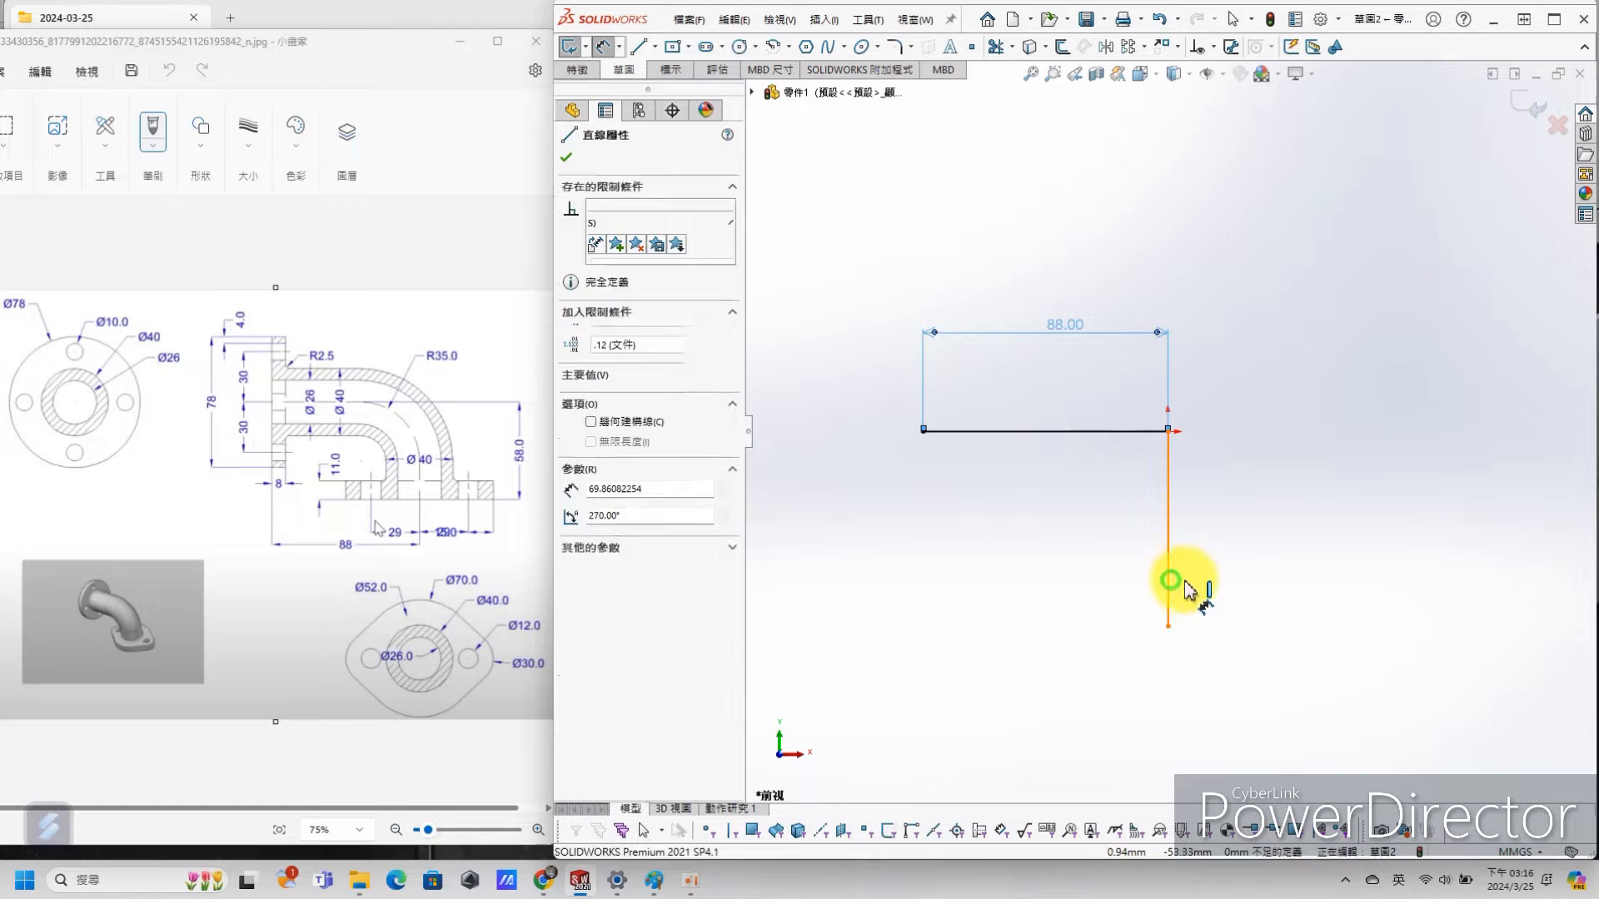
{"action": "left_click", "coordinate": [1285, 537]}
{"action": "type", "text": "58"}
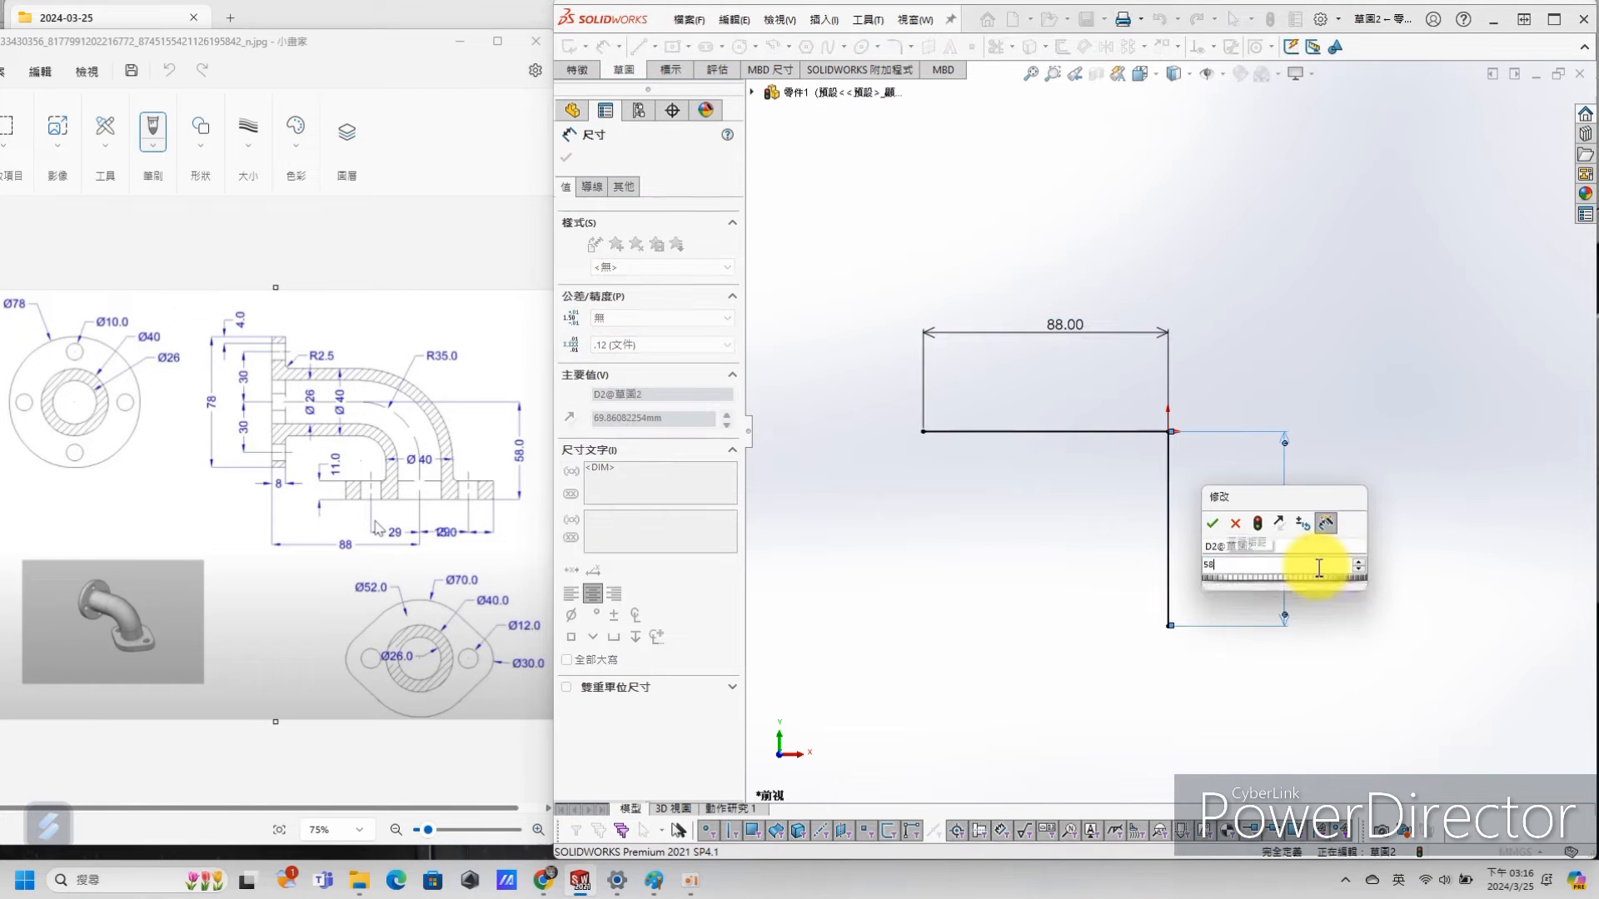
{"action": "key", "text": "Return"}
{"action": "key", "text": "Escape"}
Step: Round the corner between the two path lines with a 35 mm sketch fillet and exit the sketch
{"action": "key", "text": "s"}
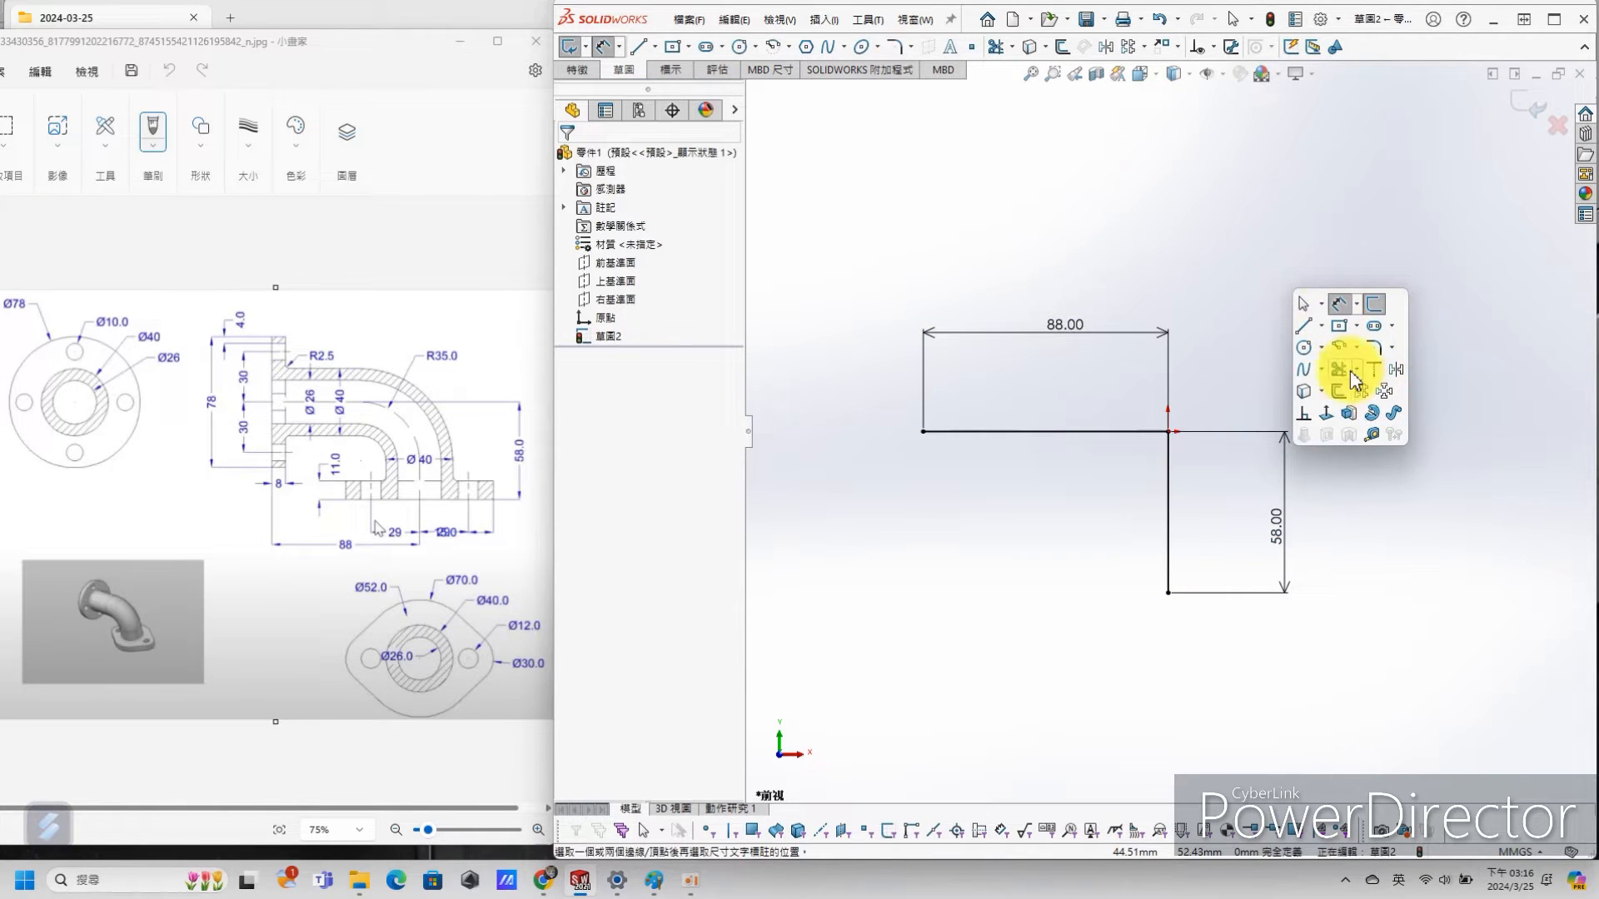
{"action": "left_click", "coordinate": [1371, 347]}
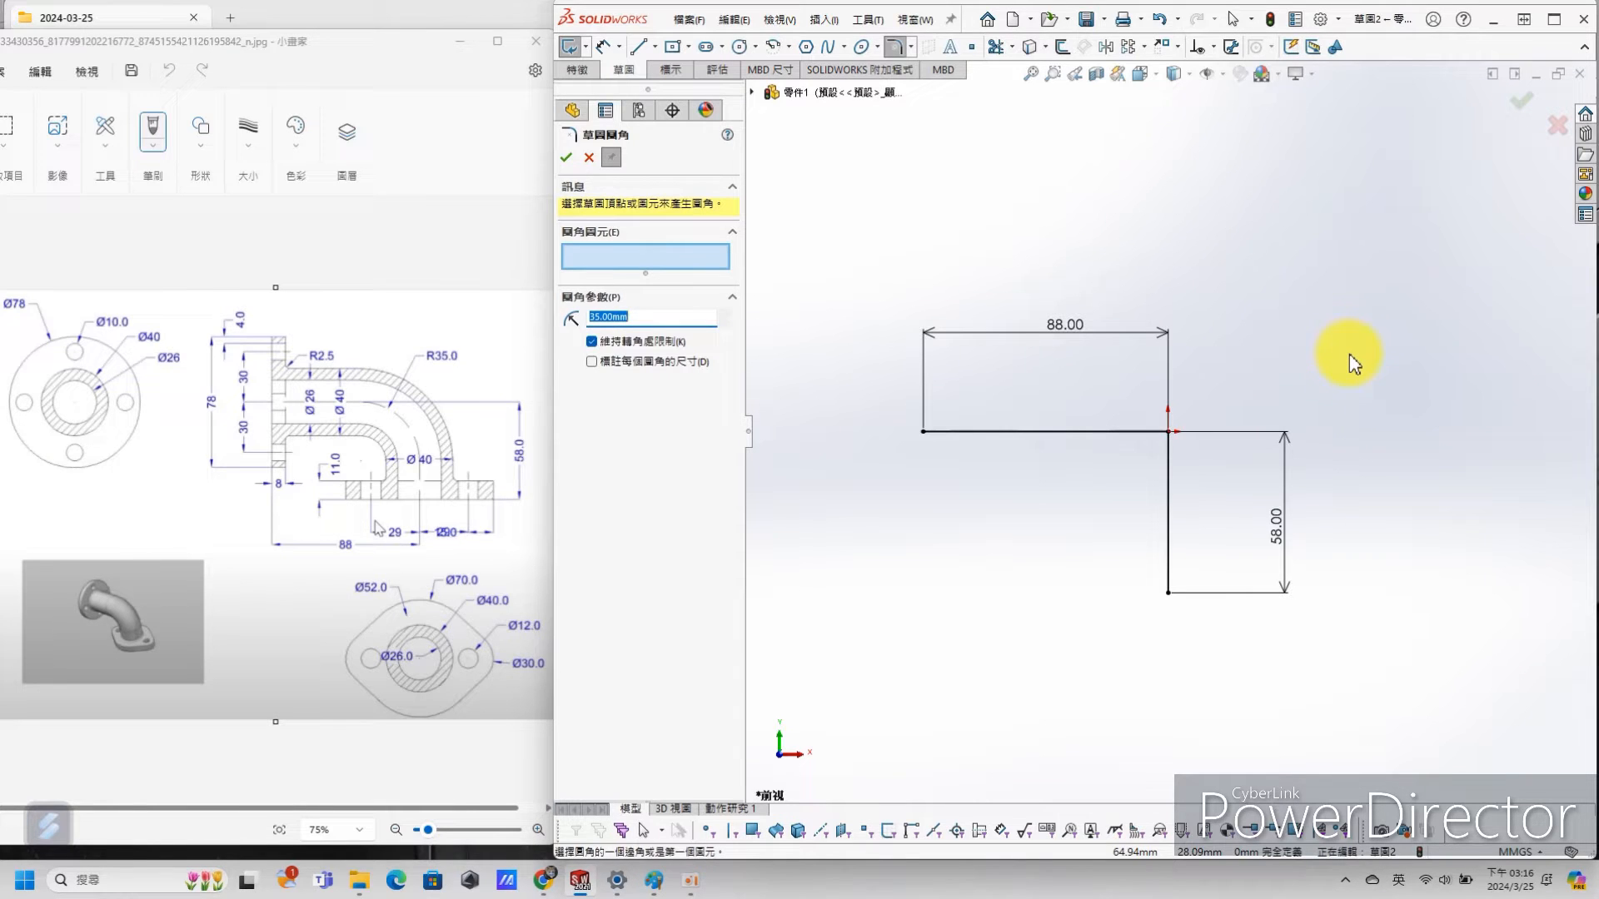
{"action": "left_click", "coordinate": [1169, 433]}
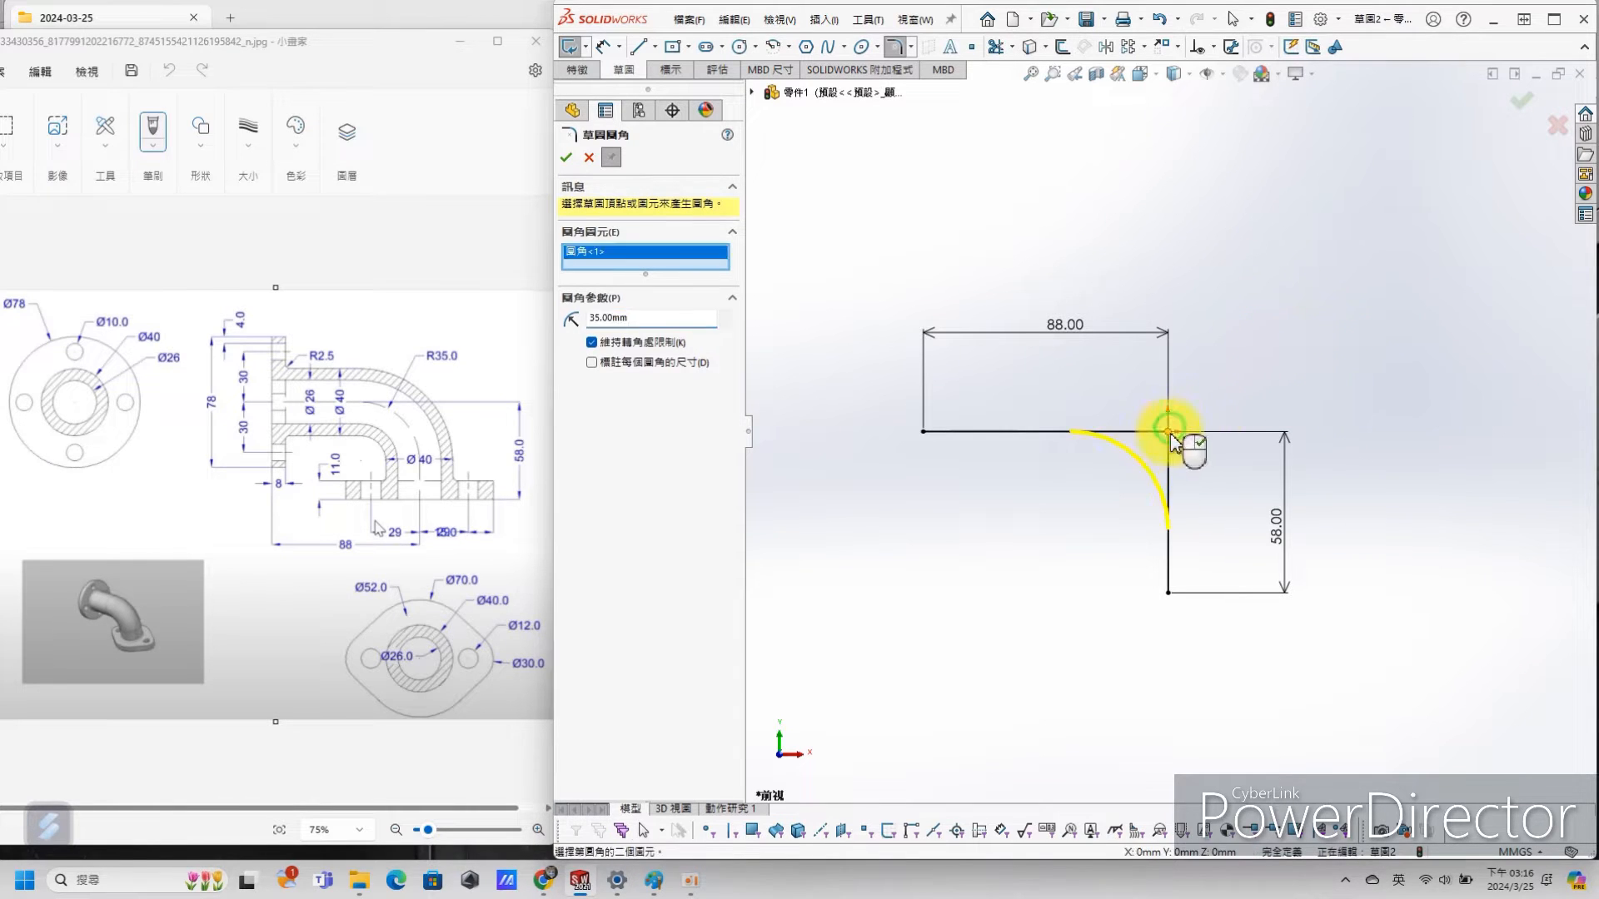
{"action": "left_click", "coordinate": [567, 157]}
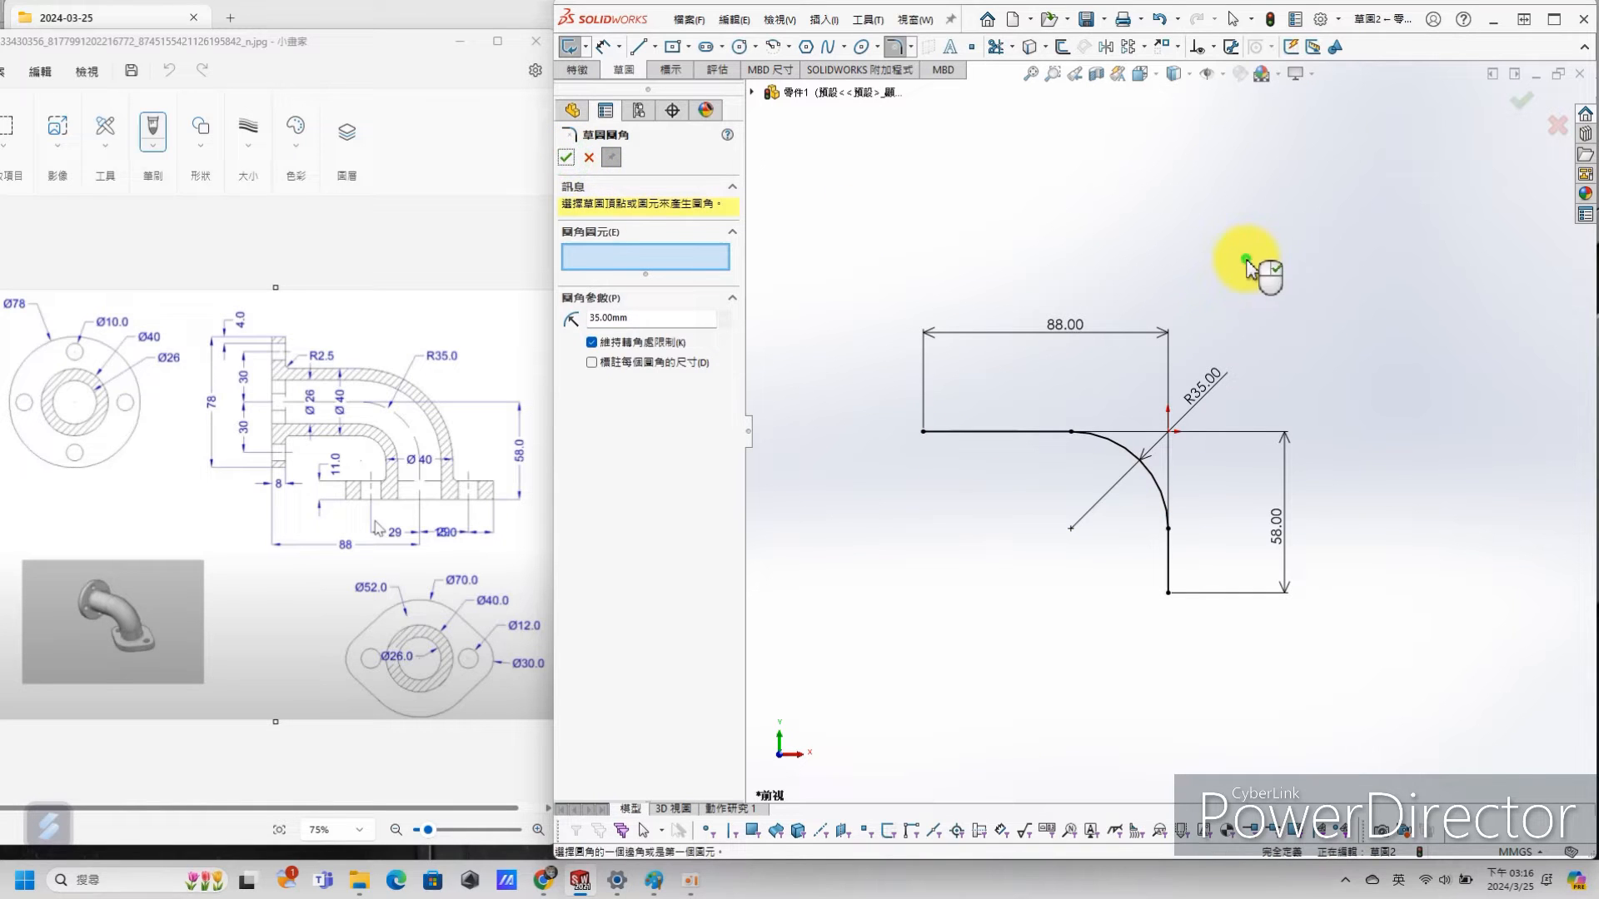
{"action": "left_click", "coordinate": [1513, 110]}
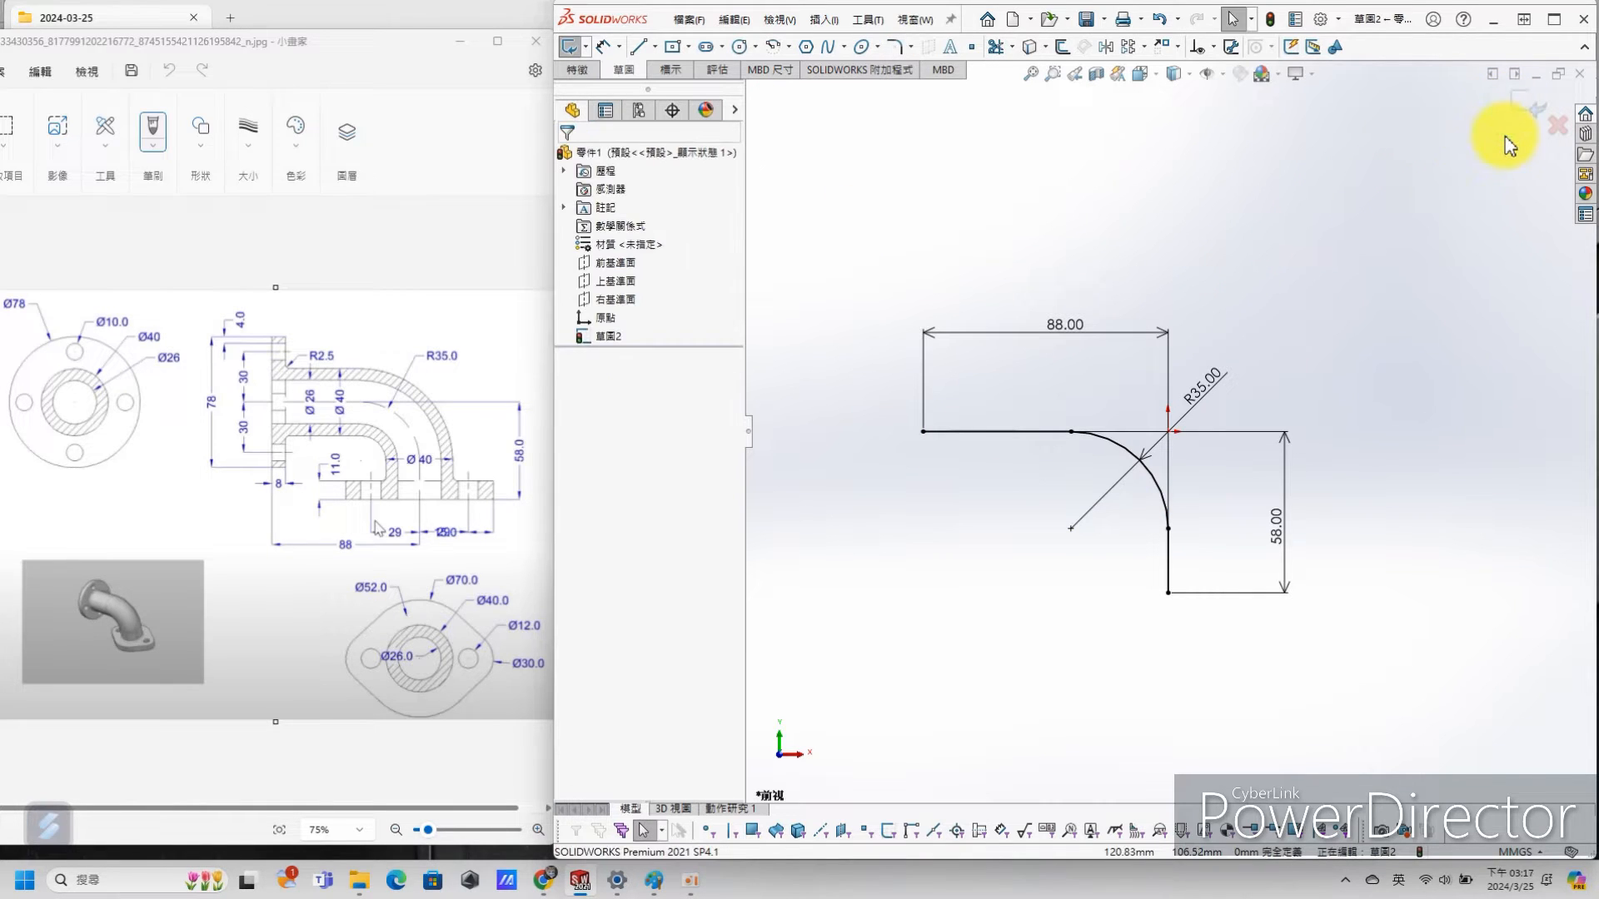
{"action": "left_click", "coordinate": [1533, 110]}
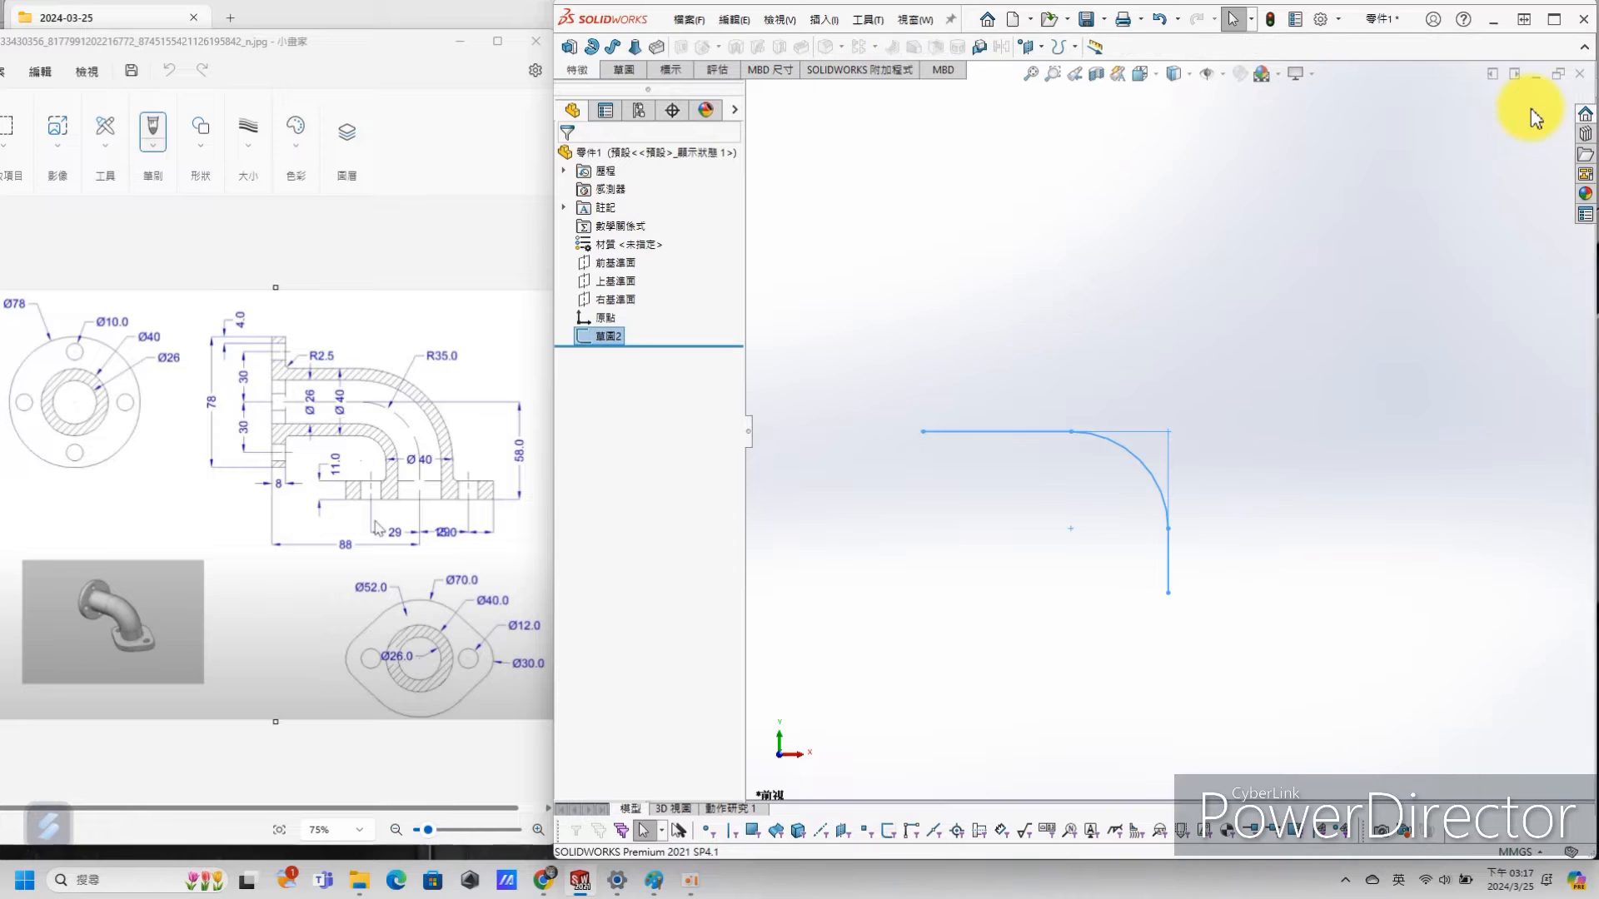
Step: Create a reference plane through the free end point of the path's 88 mm leg, perpendicular to that line
{"action": "mouse_move", "coordinate": [996, 421]}
{"action": "middle_mouse_down"}
{"action": "mouse_move", "coordinate": [1062, 456]}
{"action": "mouse_move", "coordinate": [1005, 495]}
{"action": "middle_mouse_up"}
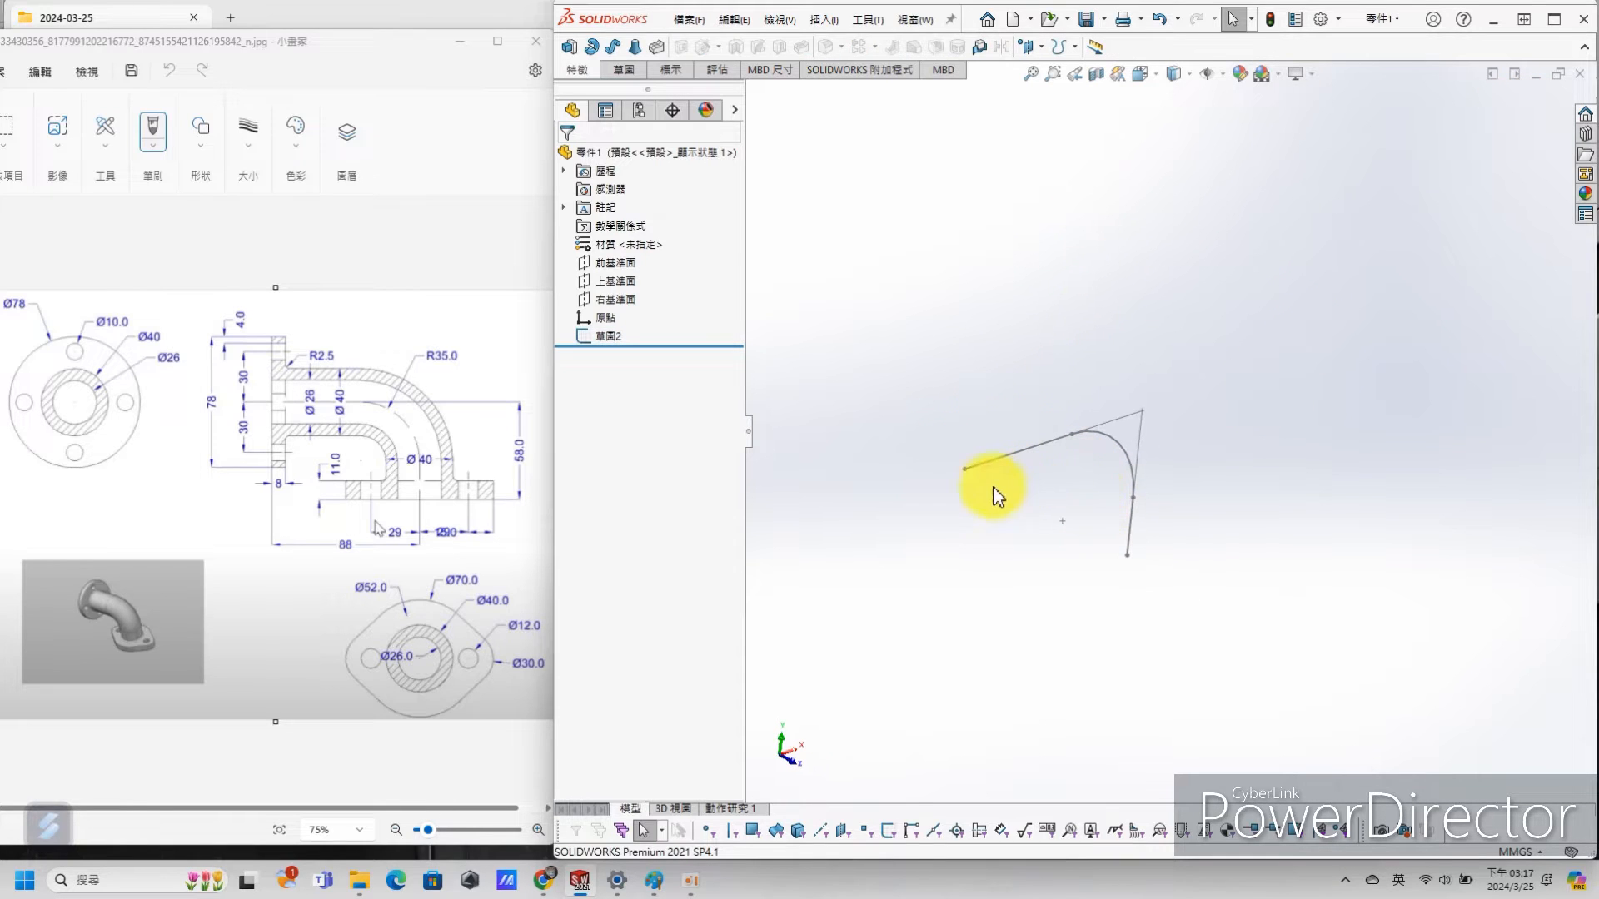
{"action": "left_click", "coordinate": [963, 472]}
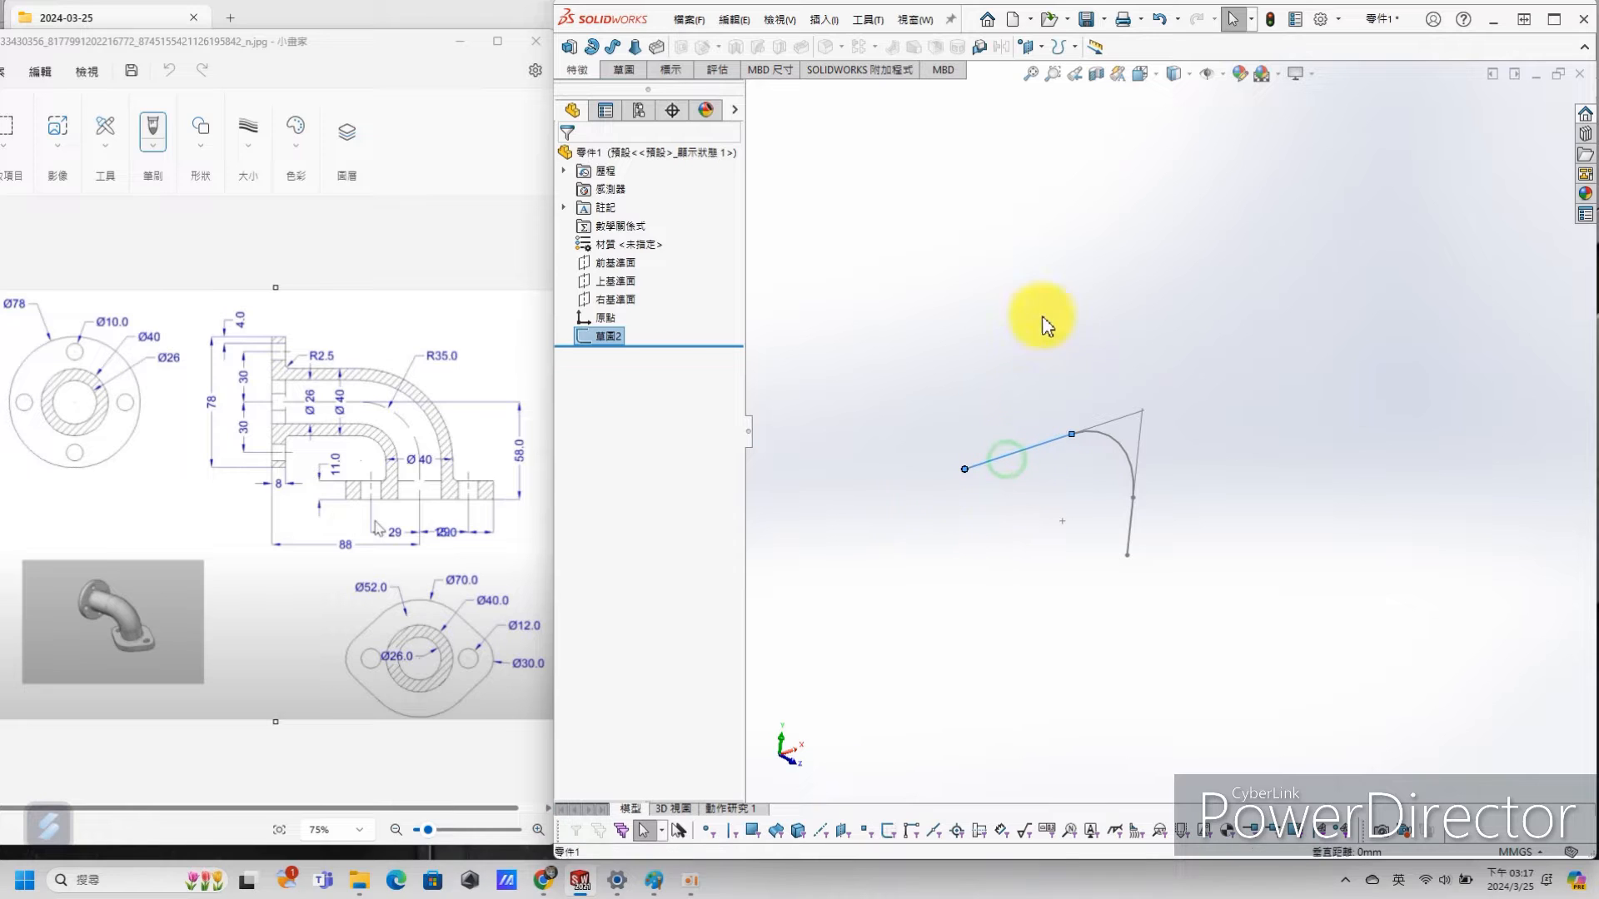
{"action": "key", "text": "s"}
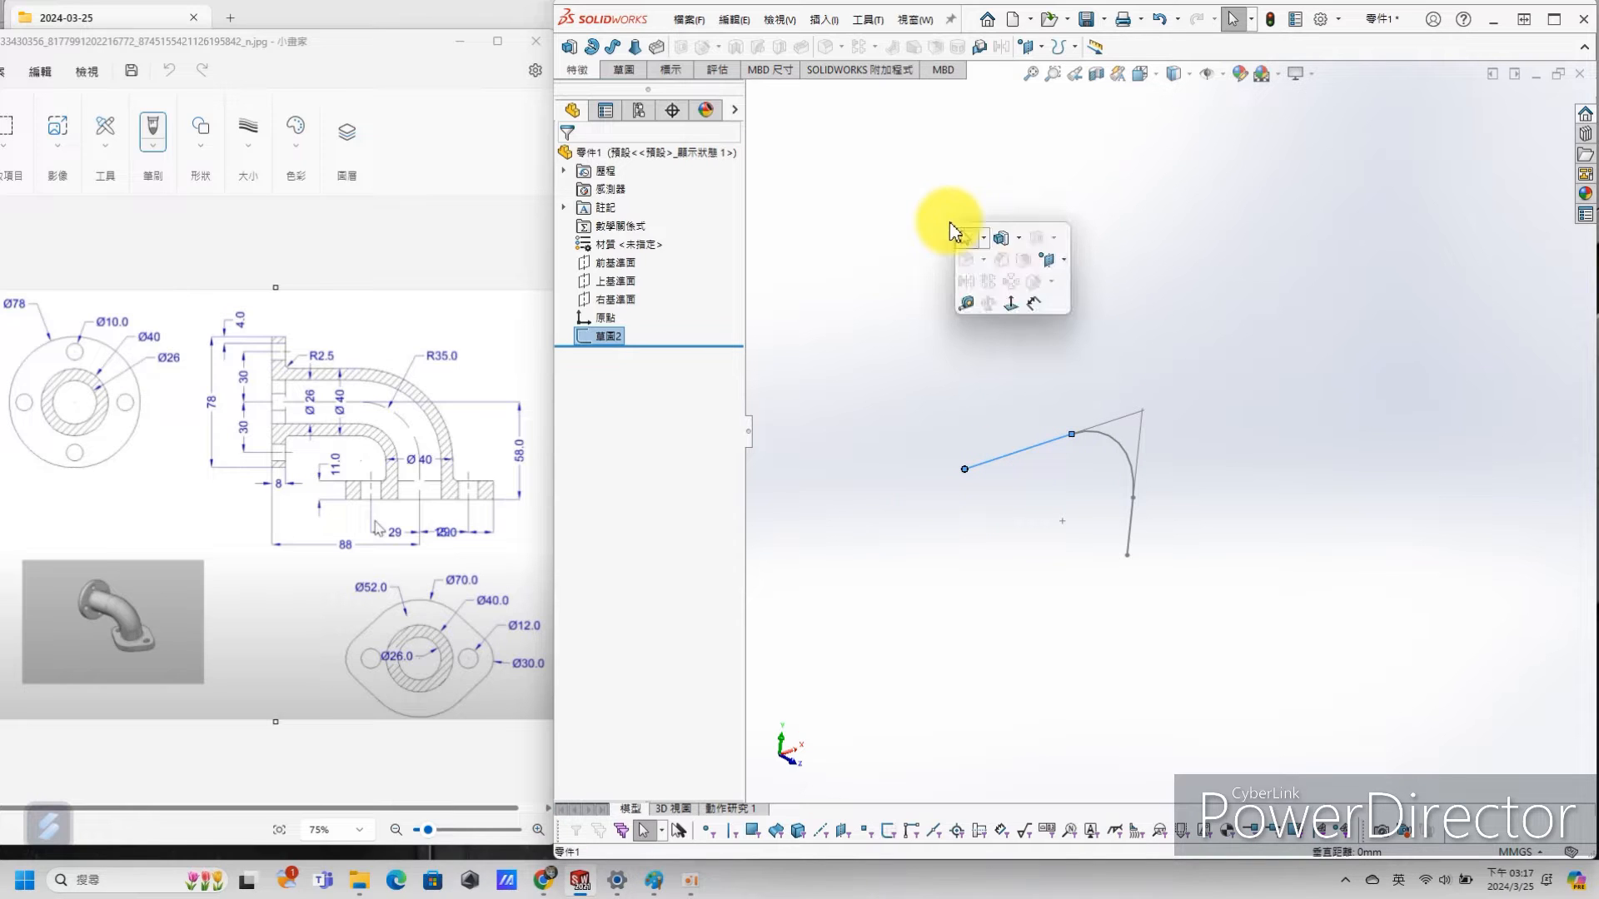
{"action": "left_click", "coordinate": [1050, 263]}
{"action": "left_click", "coordinate": [1052, 285]}
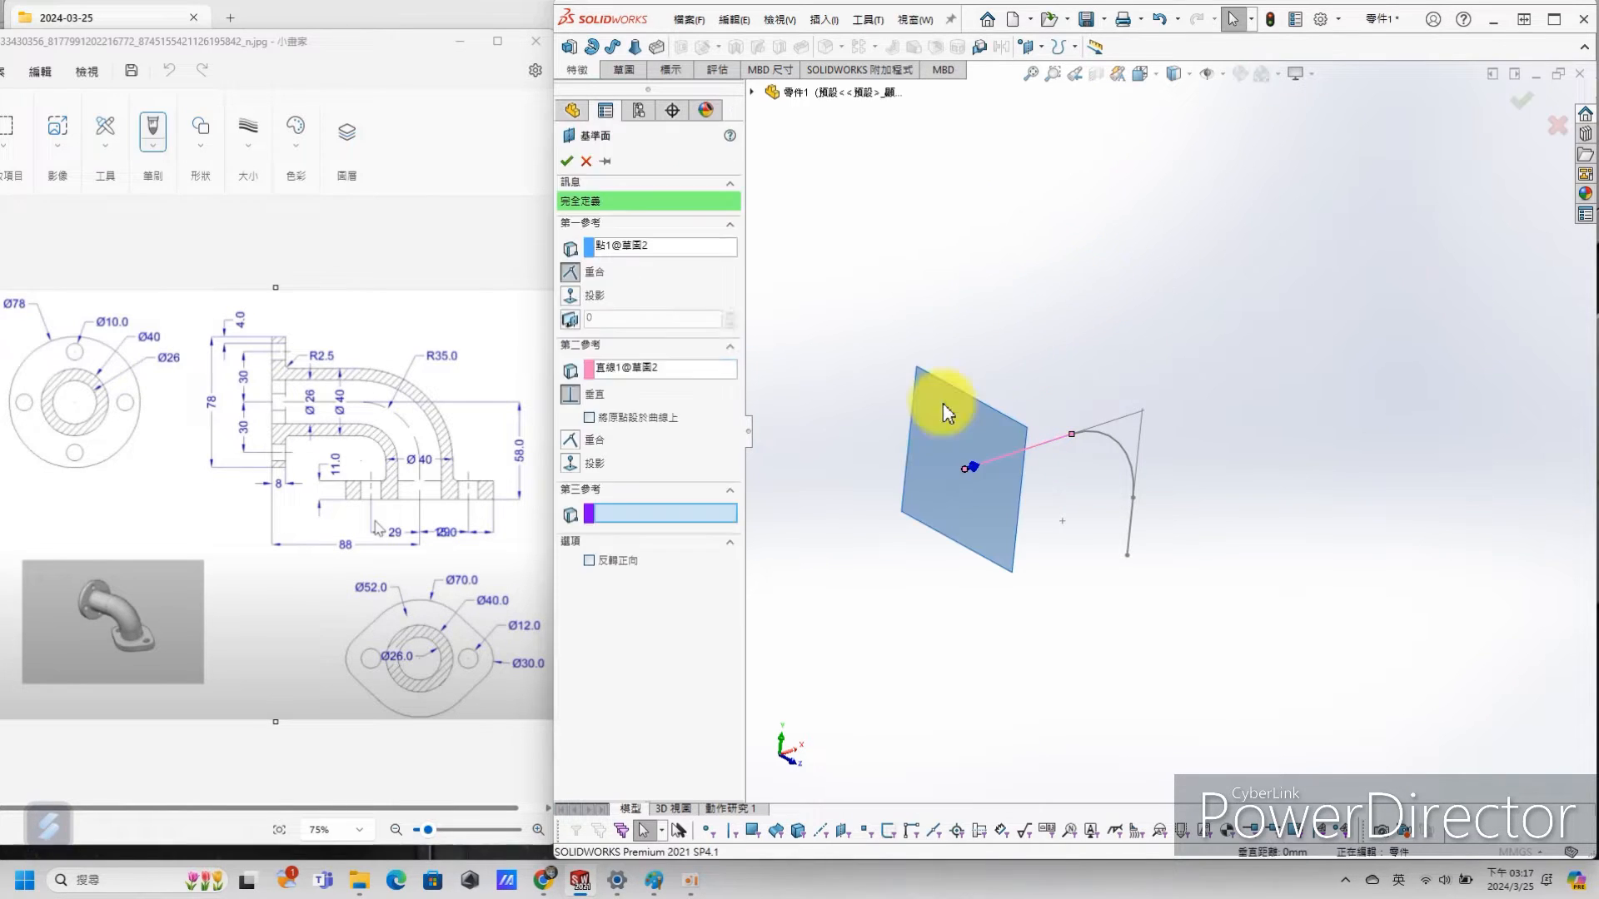
{"action": "left_click", "coordinate": [566, 164]}
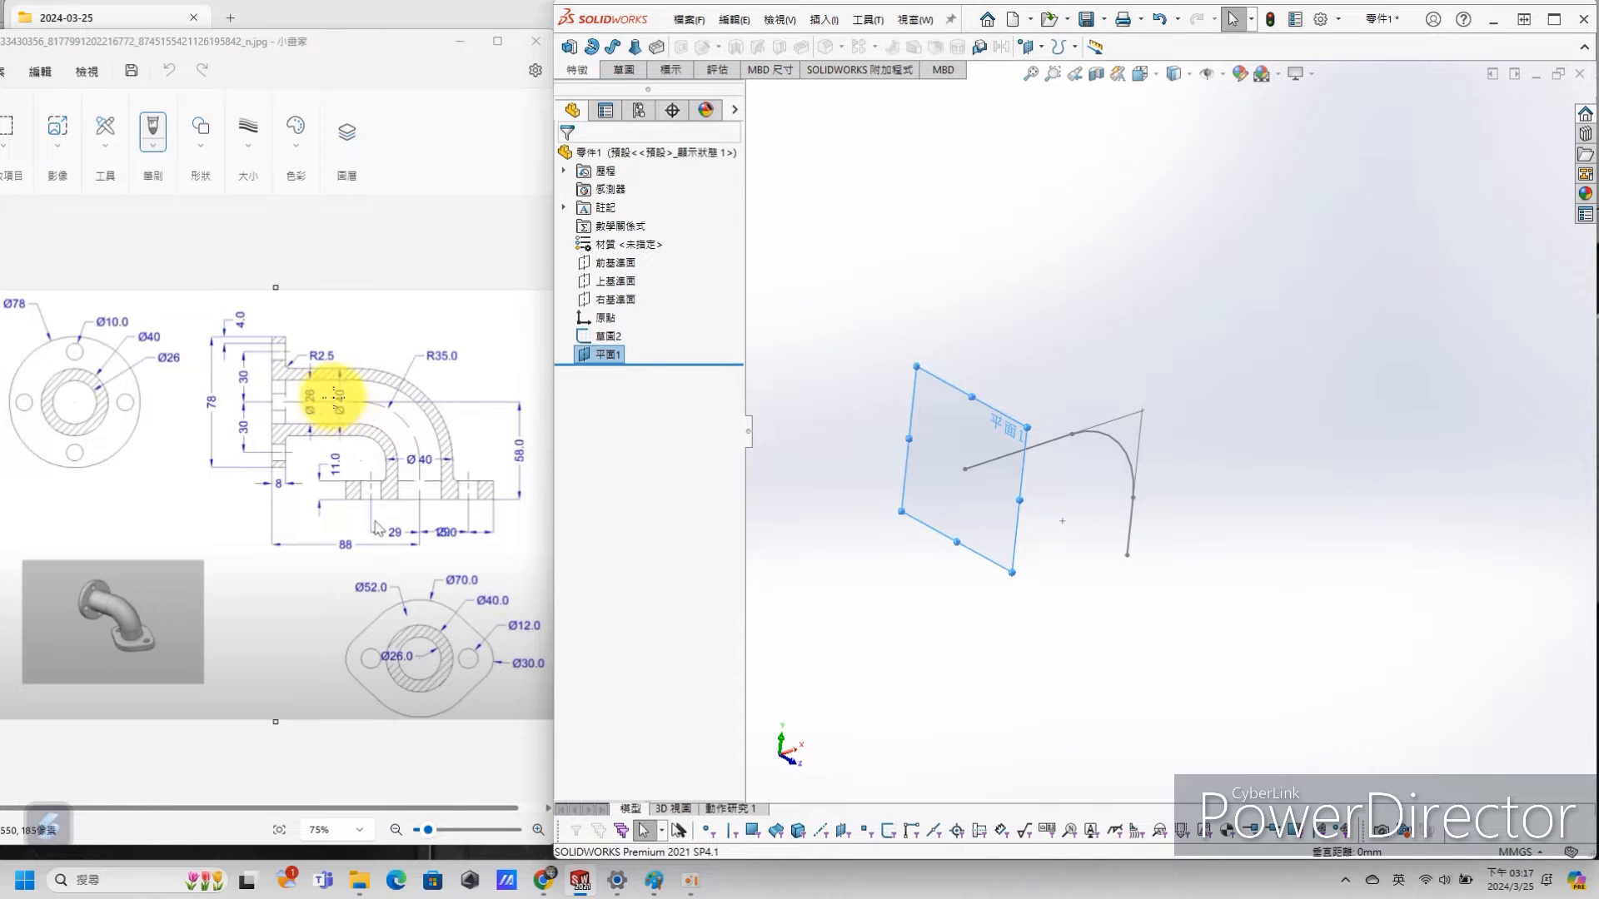
Step: Sketch two concentric circles on the new plane, centred on the path's end point, about 16.5 mm and 31.5 mm in diameter
{"action": "scroll", "coordinate": [336, 397], "scroll_direction": "up", "scroll_amount": 1, "text": "ctrl"}
{"action": "scroll", "coordinate": [335, 383], "scroll_direction": "down", "scroll_amount": 3, "text": "ctrl"}
{"action": "scroll", "coordinate": [335, 382], "scroll_direction": "up", "scroll_amount": 2, "text": "ctrl"}
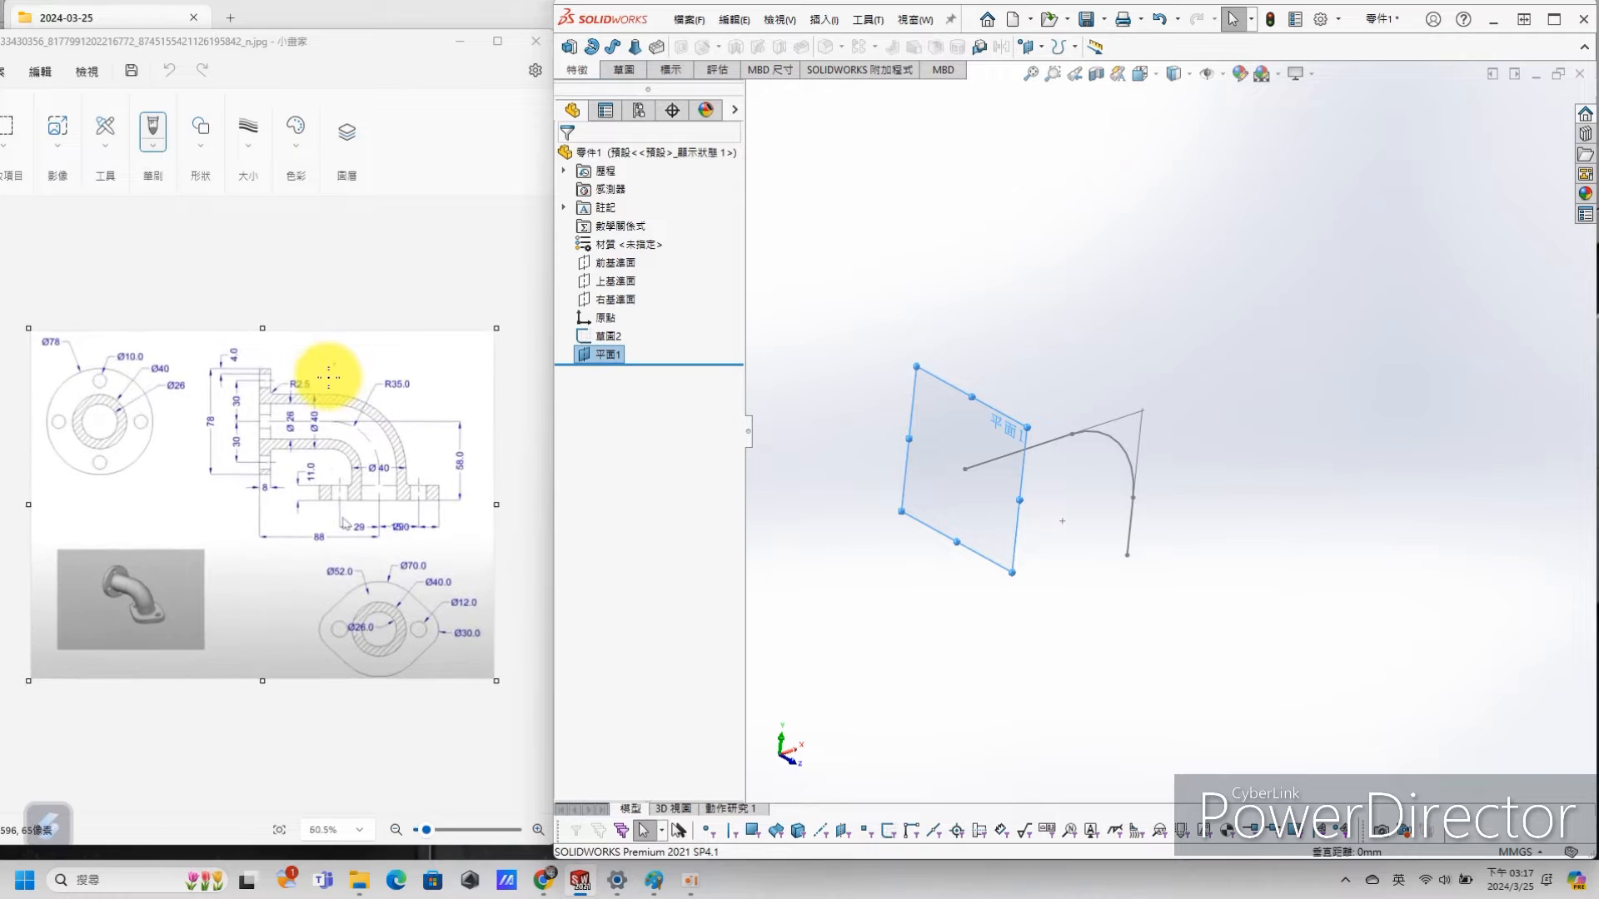
{"action": "scroll", "coordinate": [329, 378], "scroll_direction": "up", "scroll_amount": 1, "text": "ctrl"}
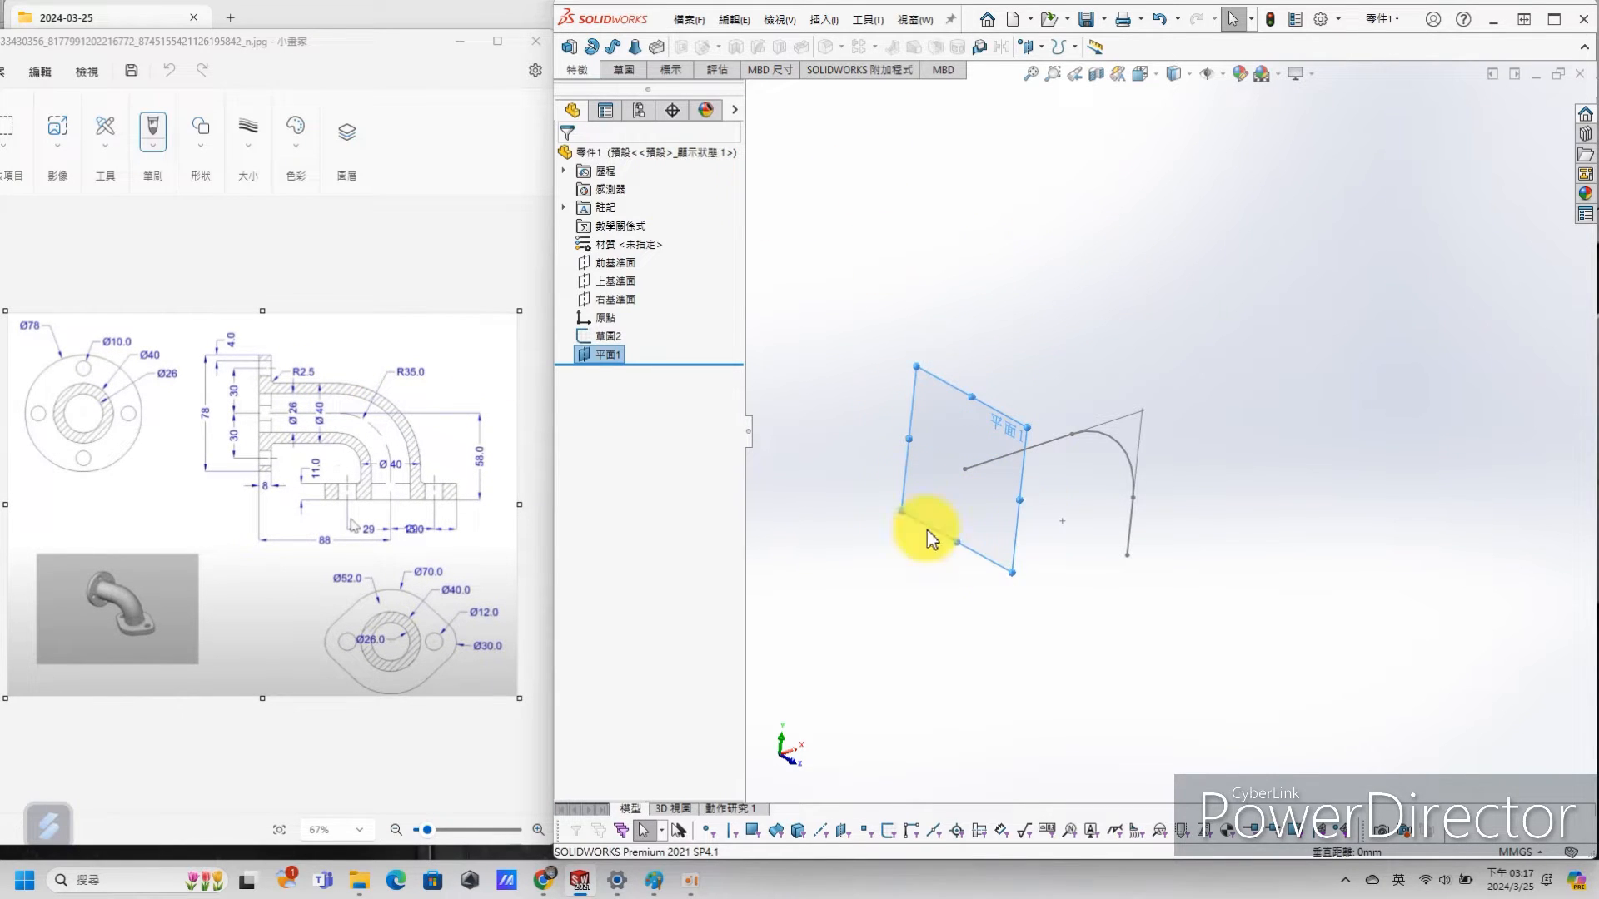
{"action": "left_click", "coordinate": [922, 497]}
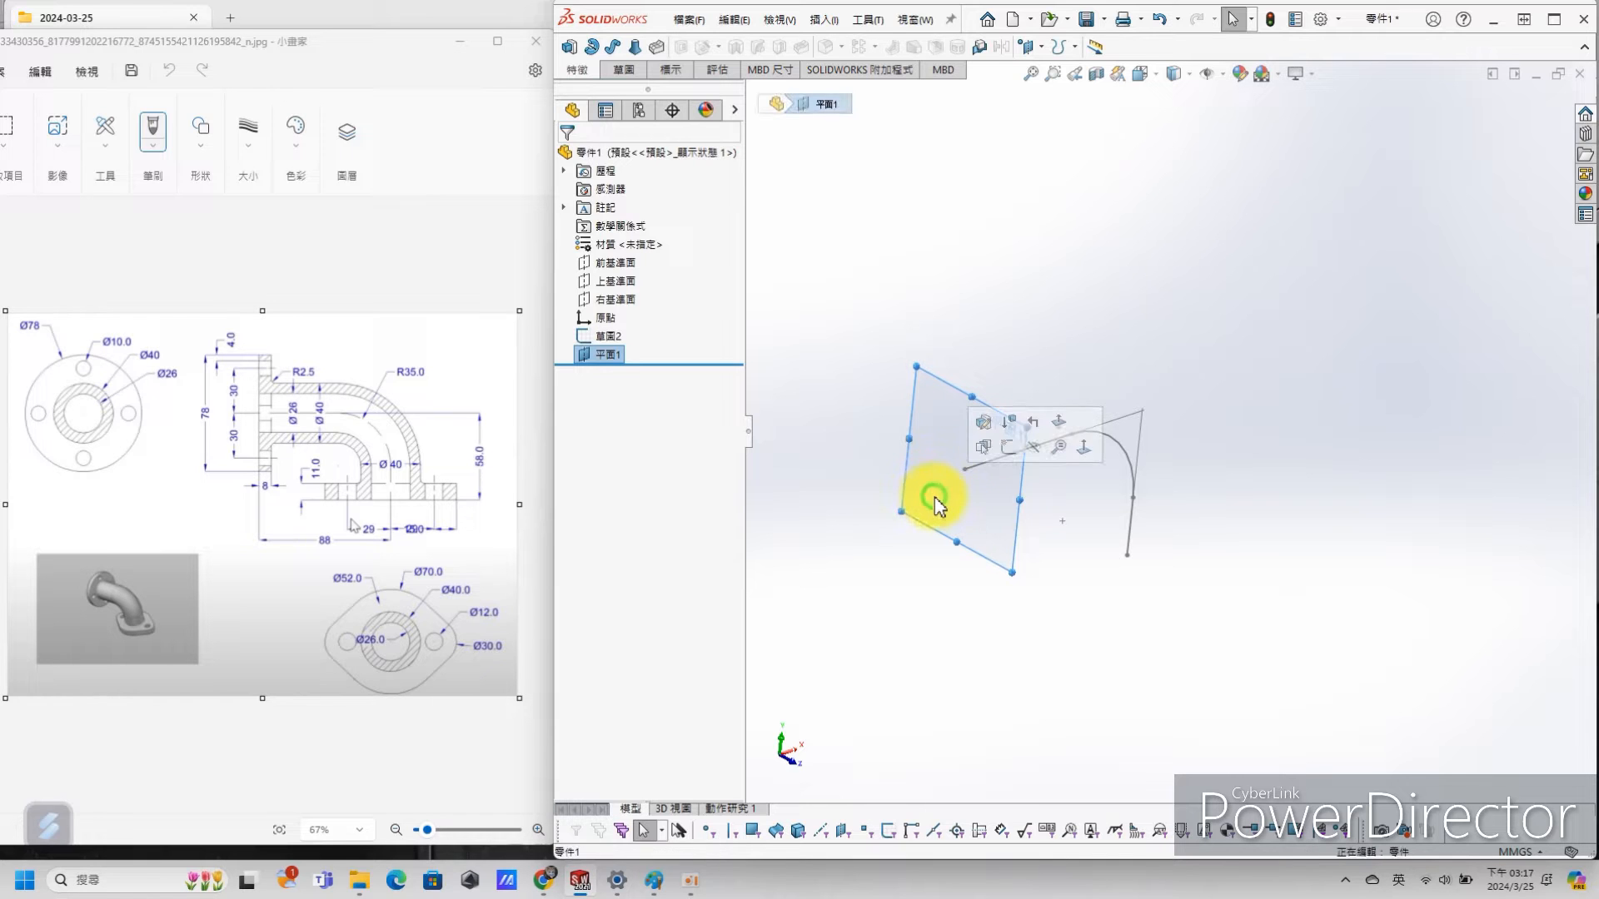
{"action": "left_click", "coordinate": [1005, 449]}
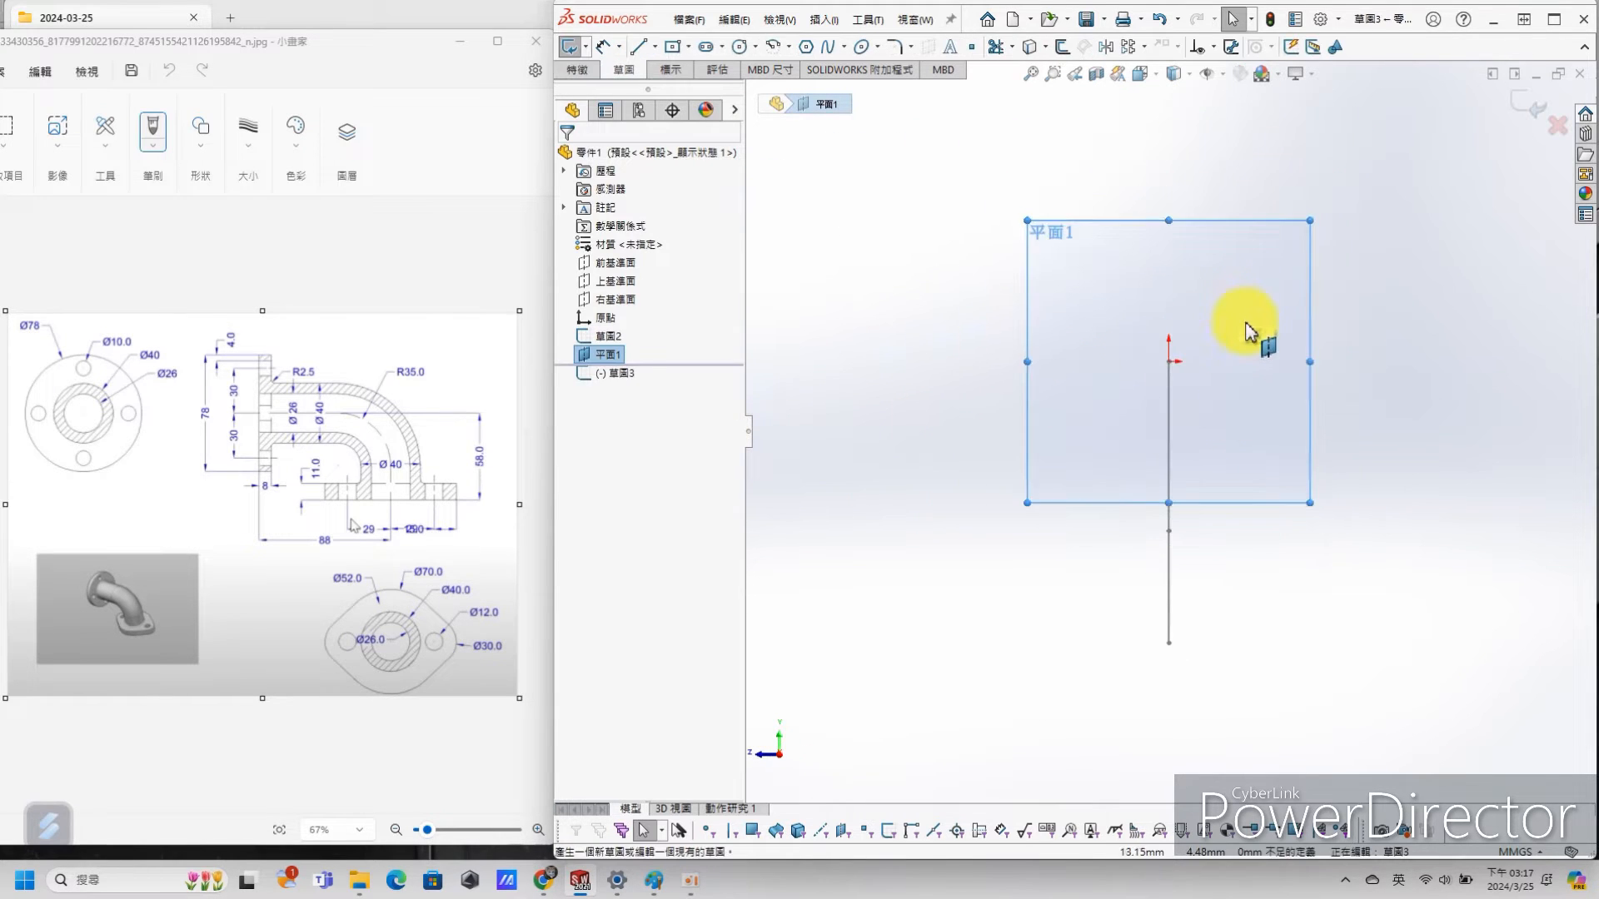
{"action": "key", "text": "s"}
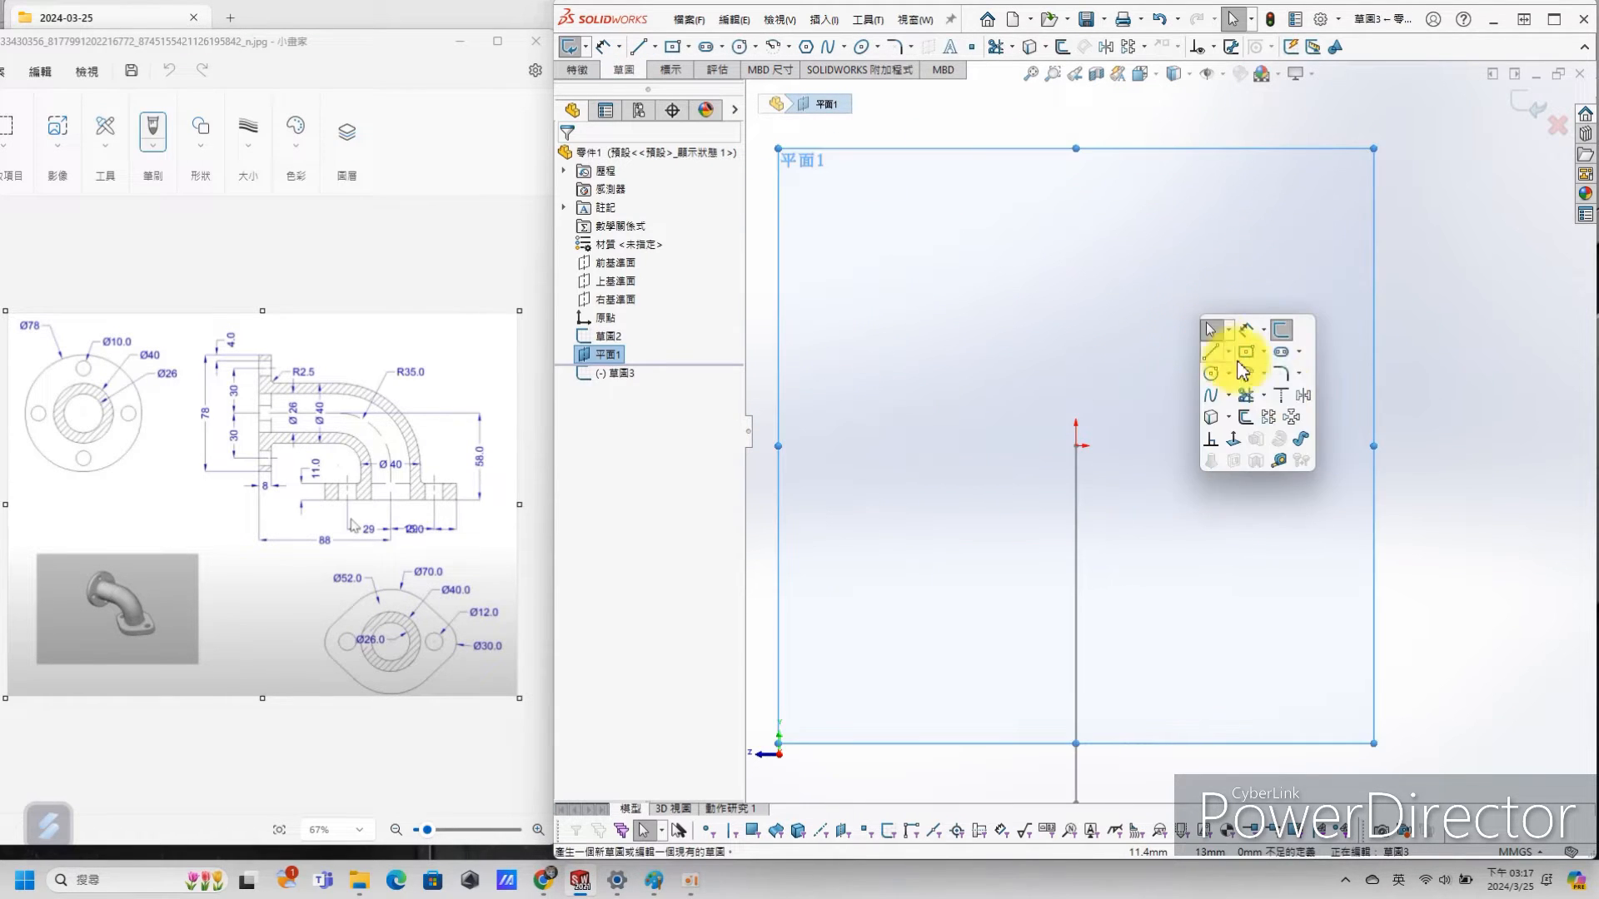
{"action": "left_click", "coordinate": [1199, 403]}
{"action": "left_click", "coordinate": [1076, 447]}
{"action": "left_click", "coordinate": [1128, 517]}
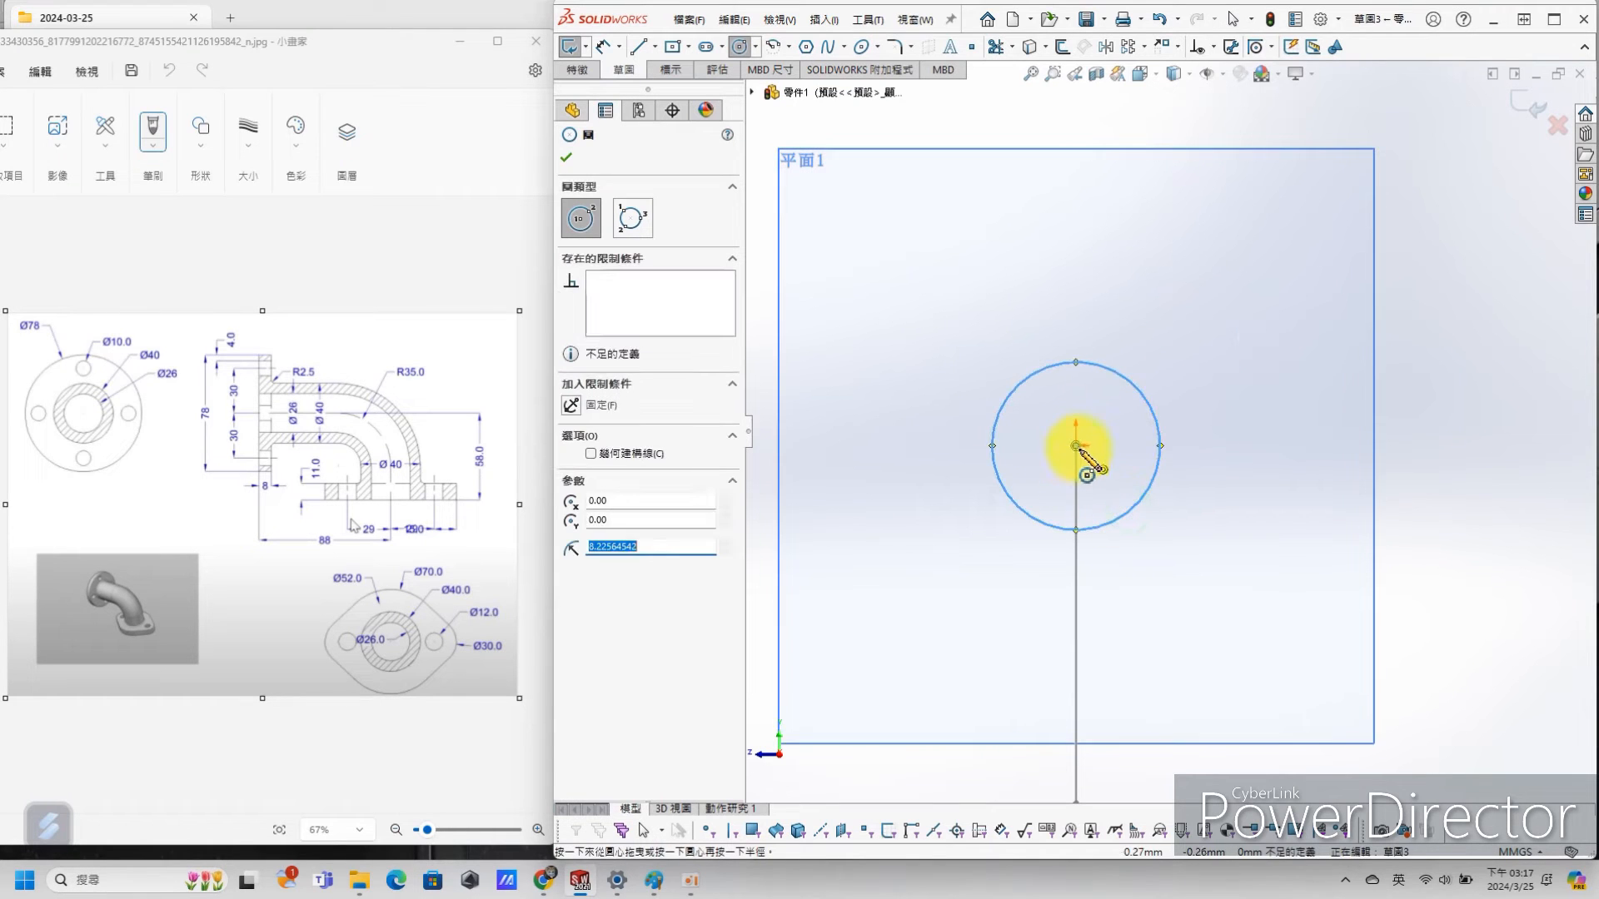
{"action": "left_click", "coordinate": [1077, 447]}
{"action": "left_click", "coordinate": [1221, 366]}
Step: Dimension the outer circle's diameter to 40 mm
{"action": "key", "text": "s"}
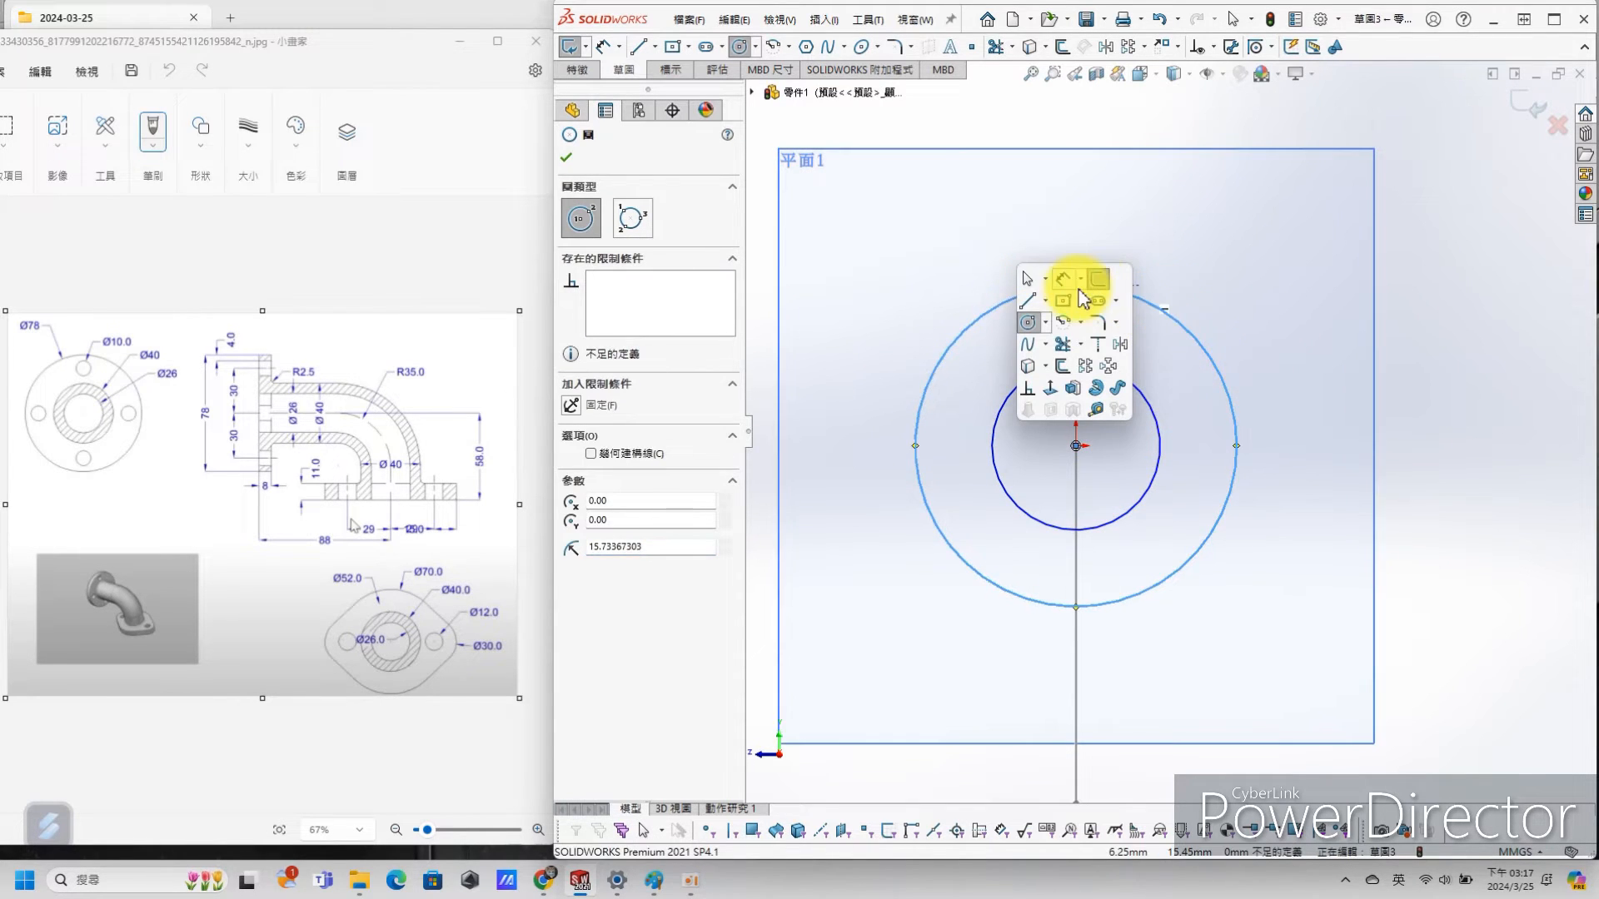
{"action": "left_click", "coordinate": [1064, 282]}
{"action": "left_click", "coordinate": [1194, 323]}
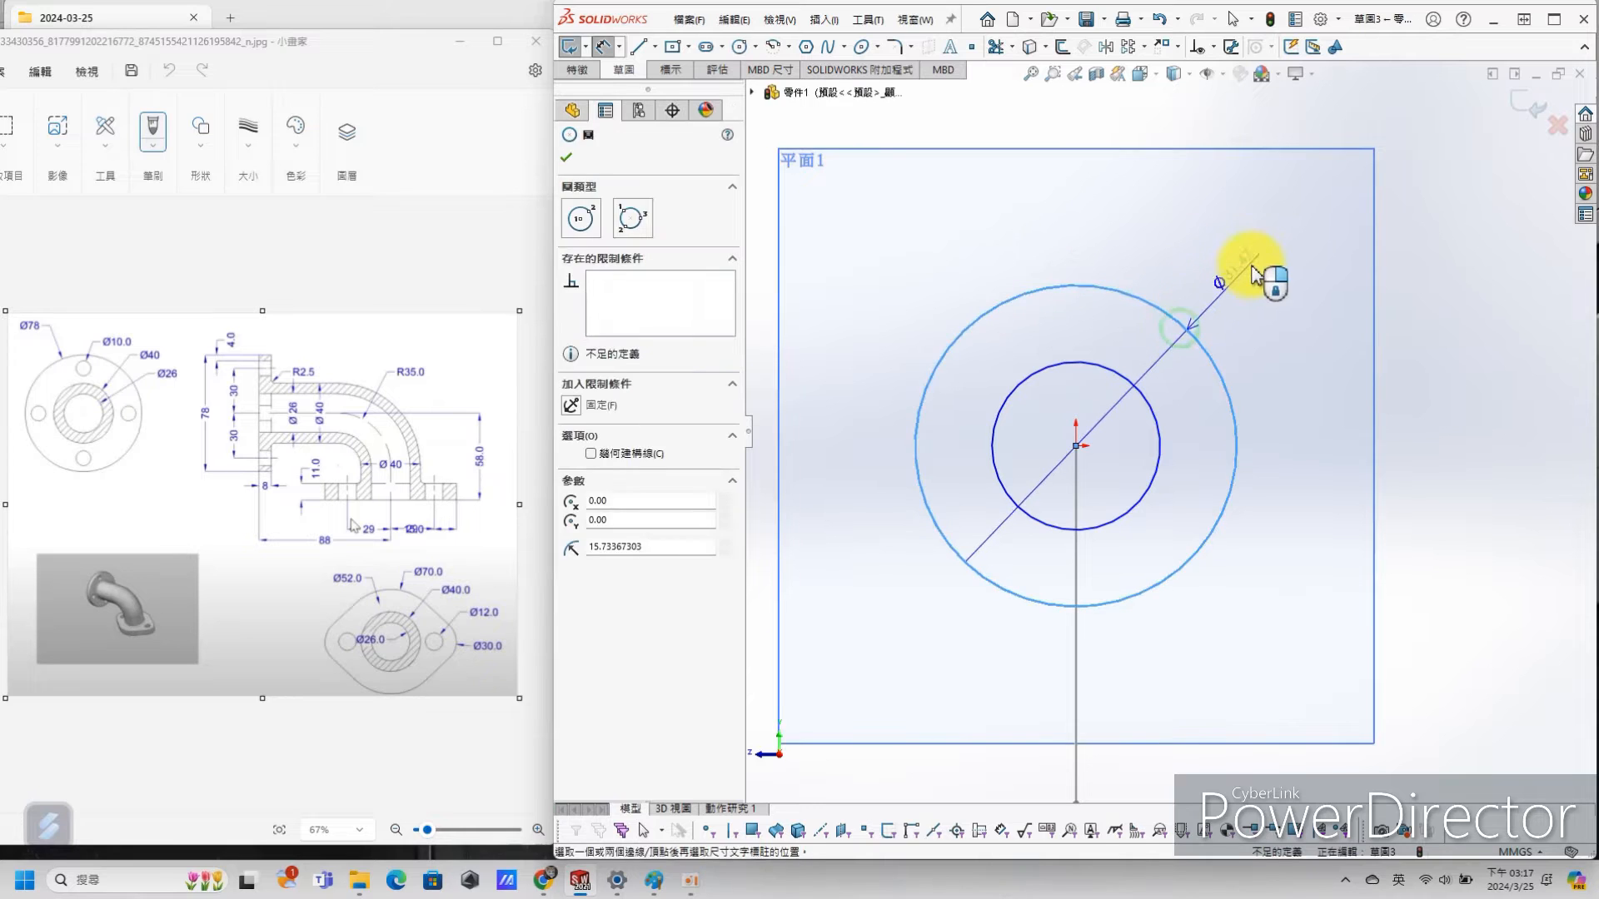
{"action": "left_click", "coordinate": [1245, 268]}
{"action": "type", "text": "40"}
{"action": "key", "text": "Return"}
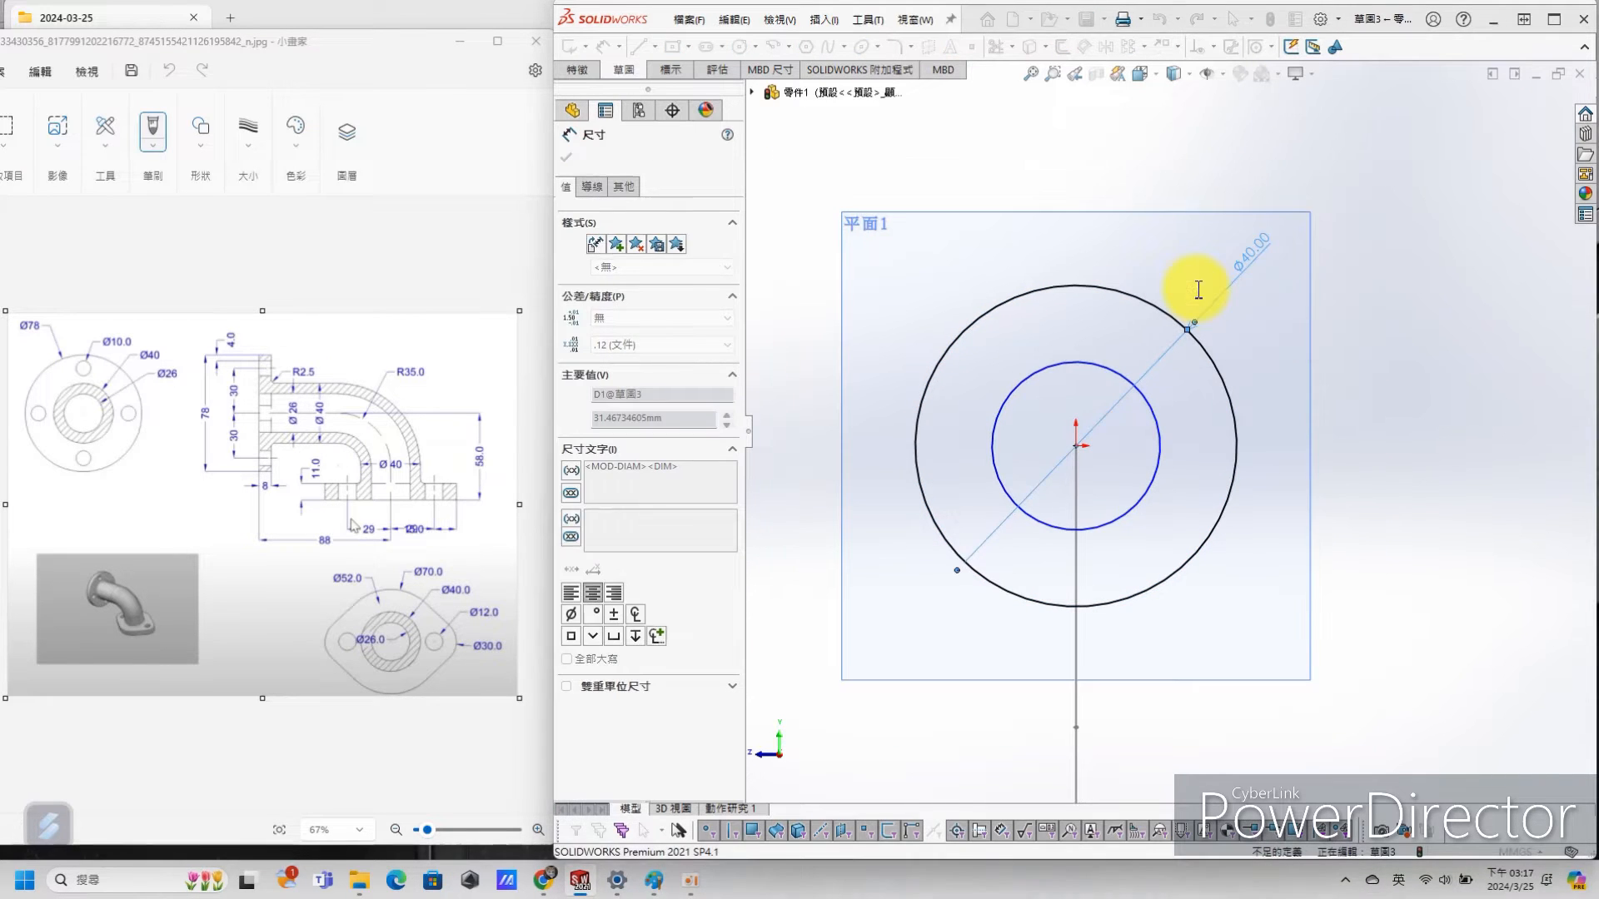
Step: Dimension the inner circle's diameter to 26 mm and exit the sketch
{"action": "left_click", "coordinate": [1153, 477]}
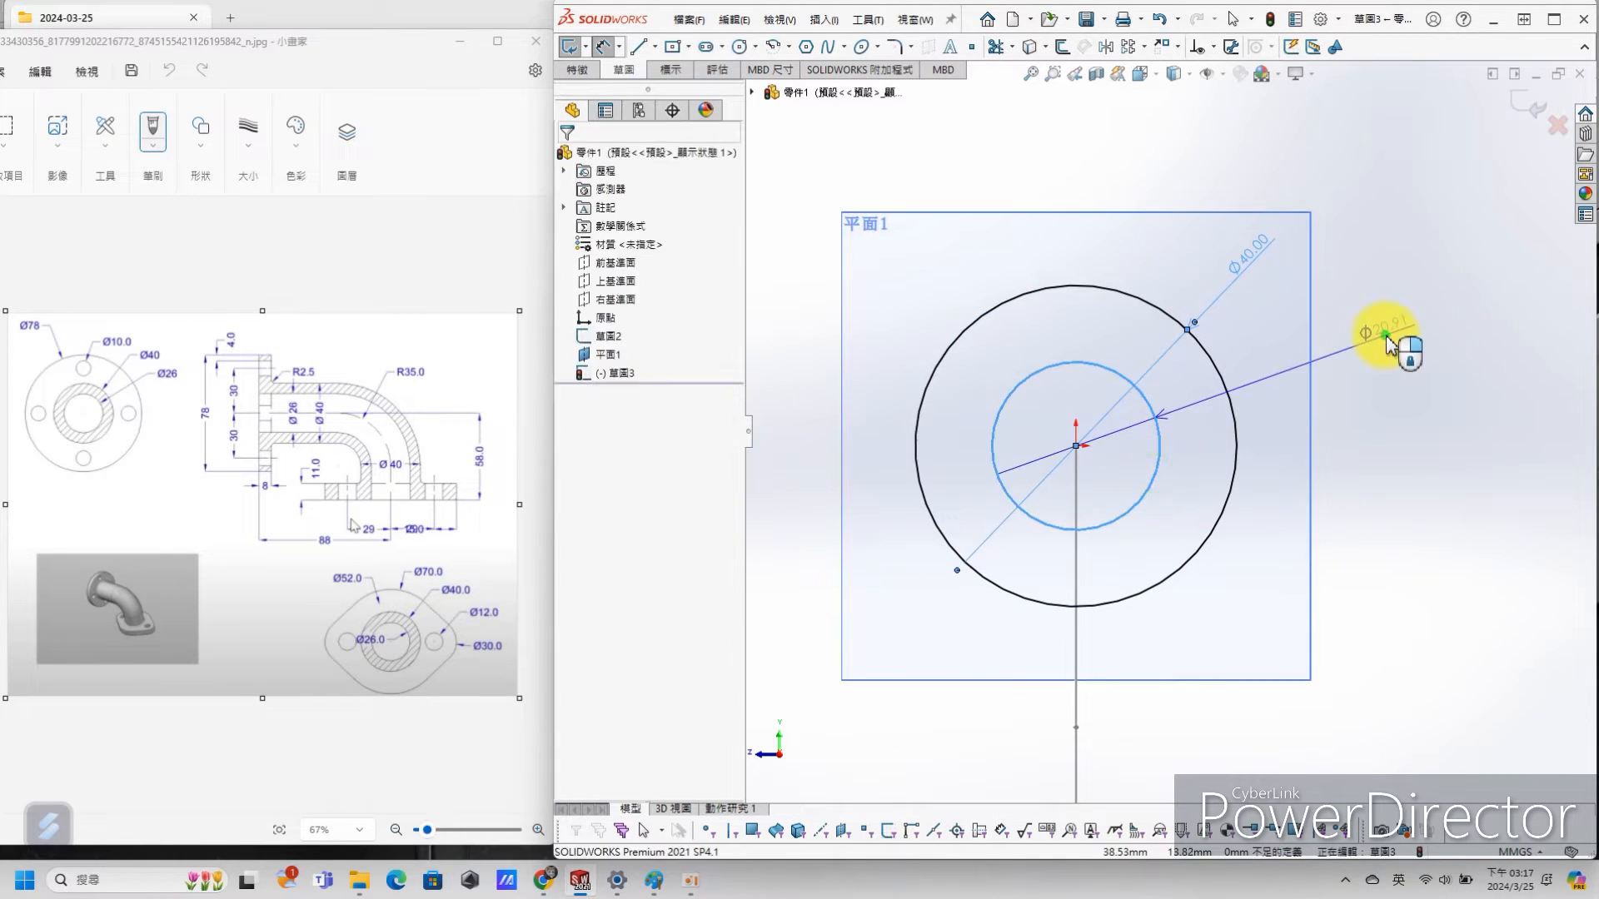
{"action": "left_click", "coordinate": [1370, 331]}
{"action": "type", "text": "26"}
{"action": "key", "text": "Return"}
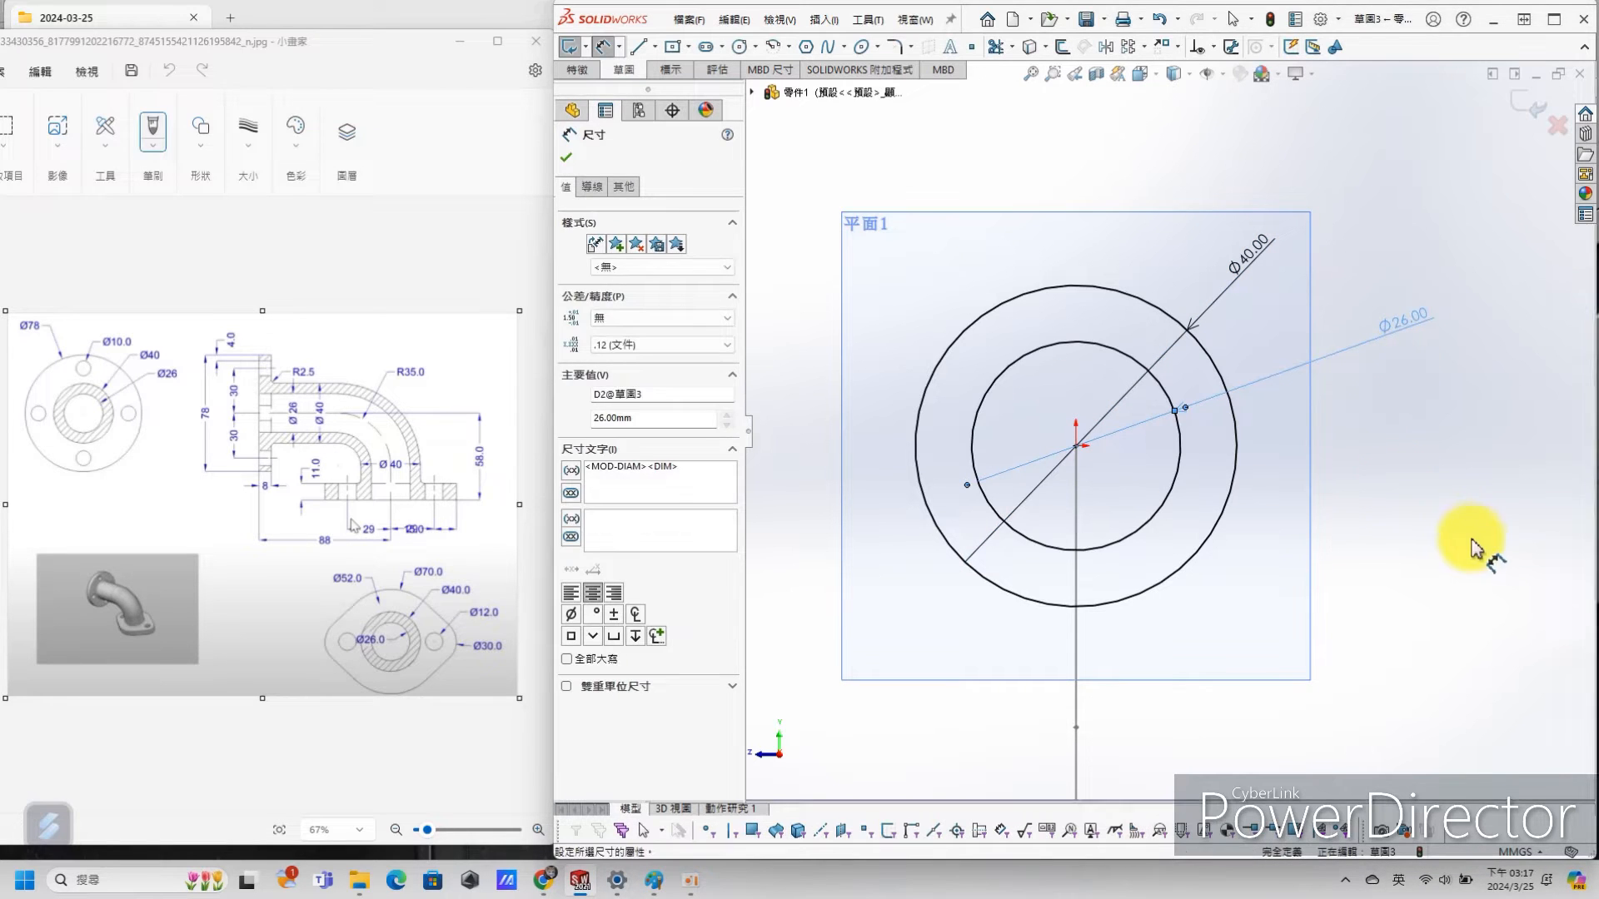
{"action": "left_click", "coordinate": [1450, 527]}
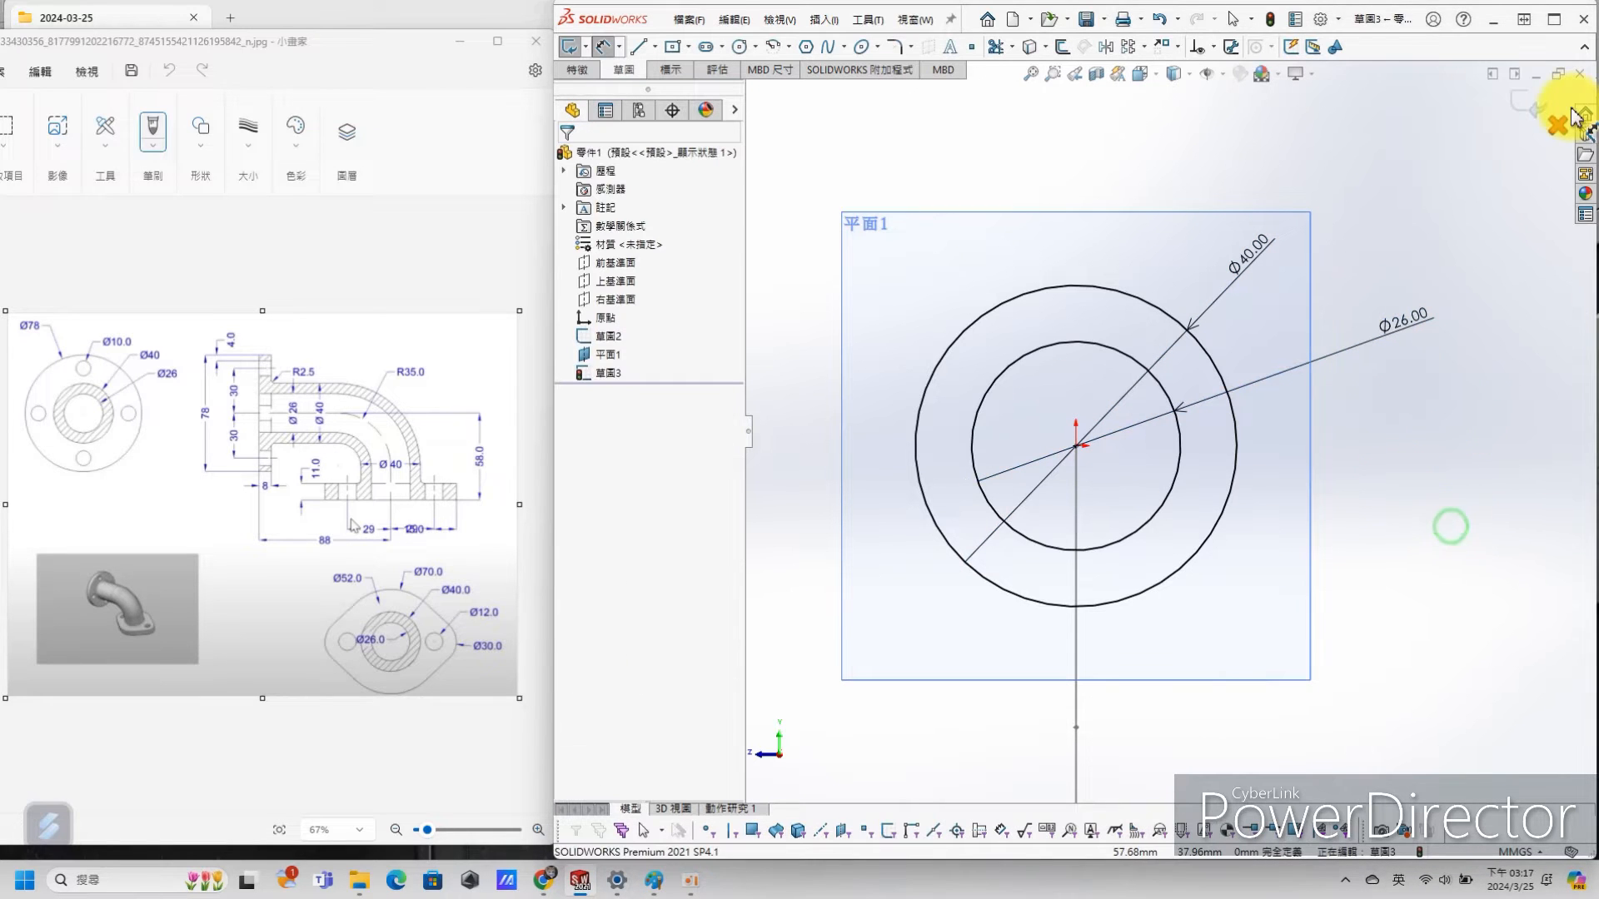
{"action": "left_click", "coordinate": [1525, 110]}
Step: Sweep the two-circle profile along the bent path sketch to form the hollow pipe elbow
{"action": "scroll", "coordinate": [1341, 275], "scroll_direction": "up", "scroll_amount": 3}
{"action": "mouse_move", "coordinate": [1341, 308]}
{"action": "middle_mouse_down"}
{"action": "mouse_move", "coordinate": [1260, 367]}
{"action": "mouse_move", "coordinate": [1311, 408]}
{"action": "middle_mouse_up"}
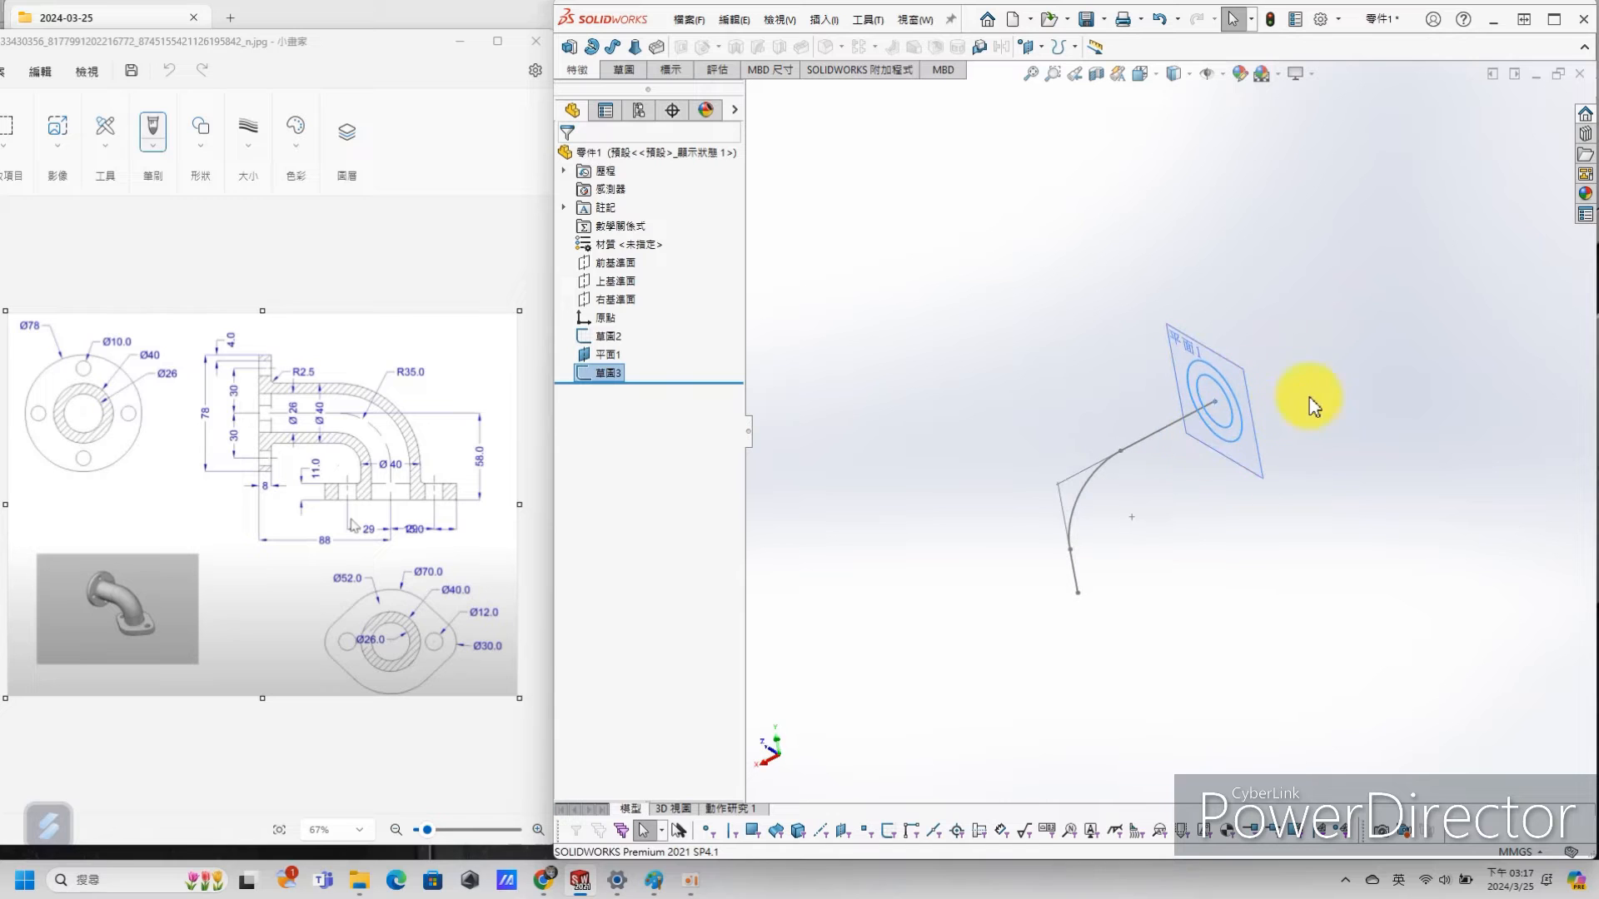
{"action": "left_click", "coordinate": [823, 20]}
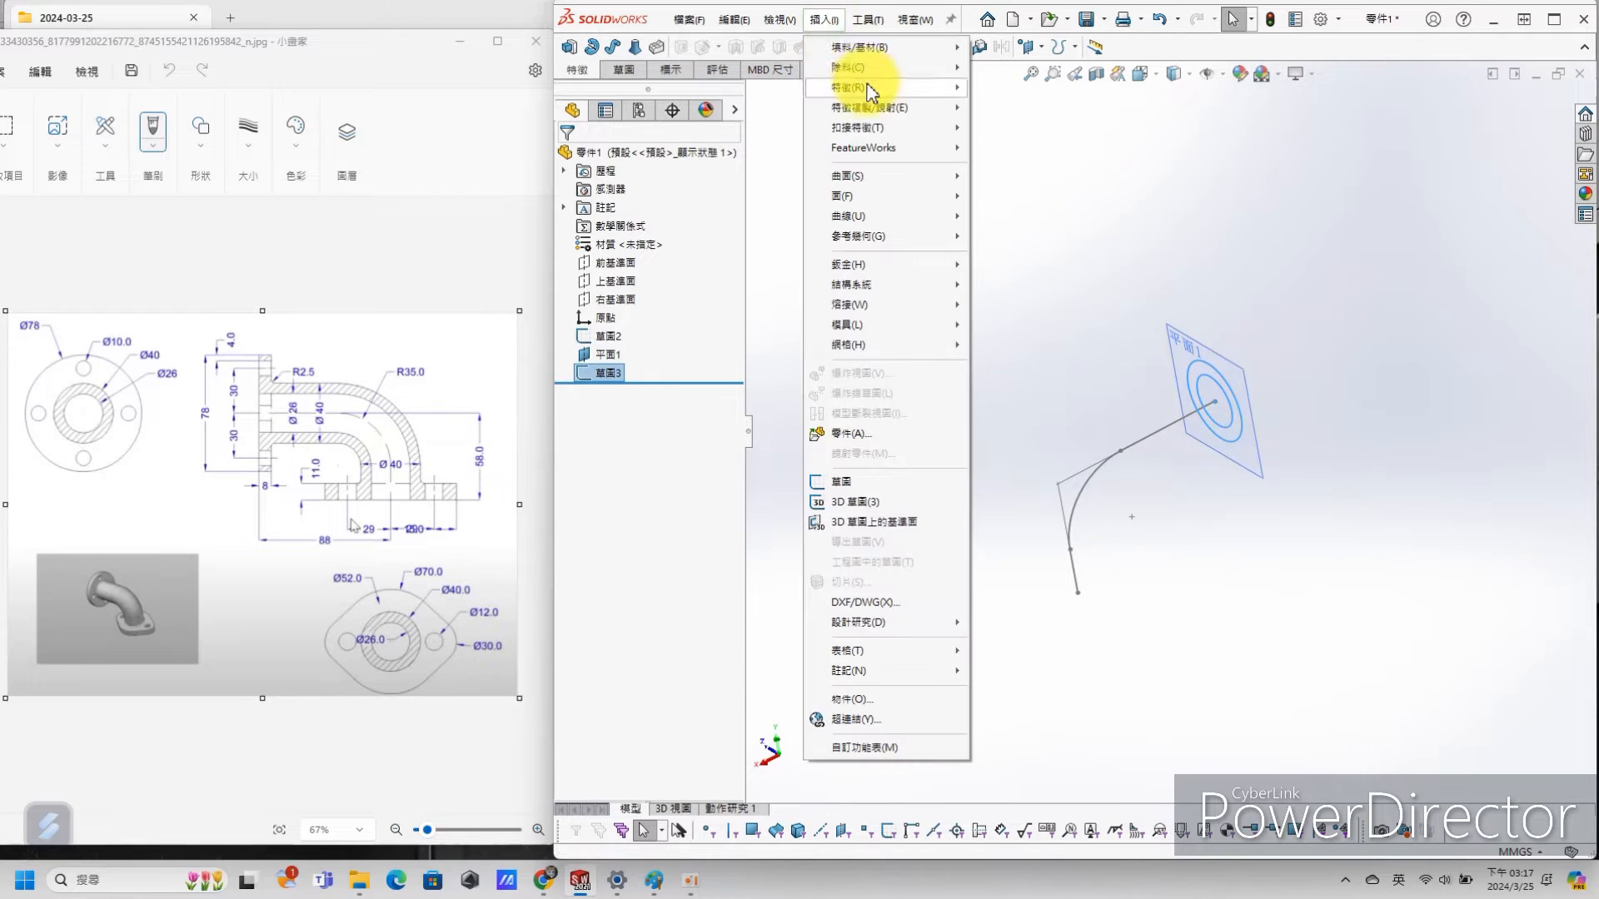
{"action": "mouse_move", "coordinate": [869, 50]}
{"action": "left_click", "coordinate": [1011, 86]}
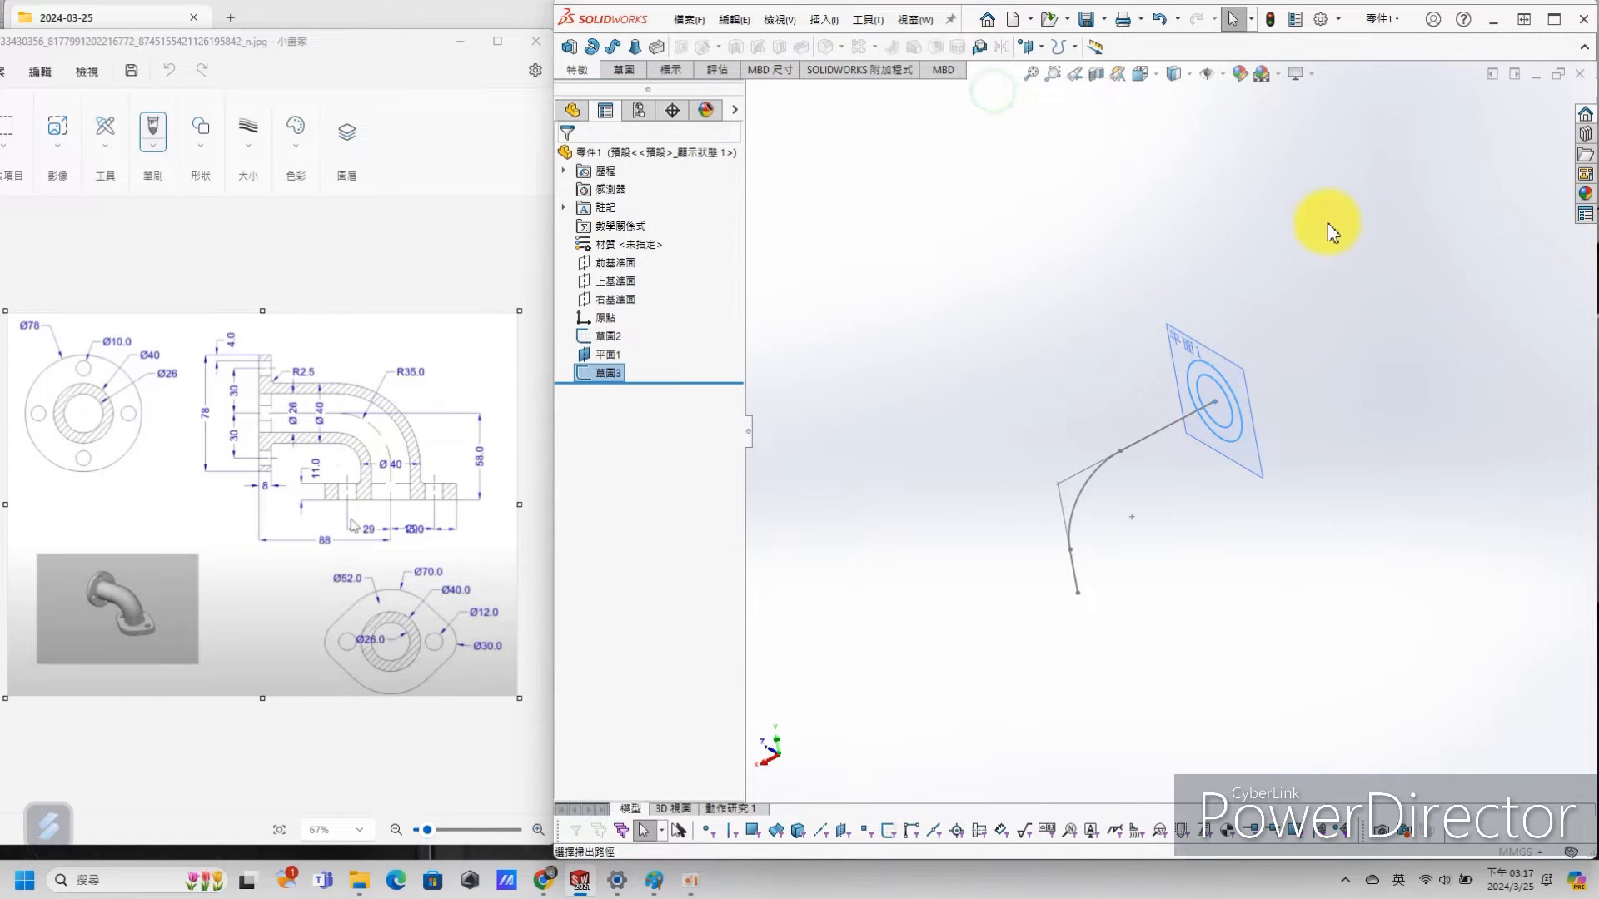
{"action": "left_click", "coordinate": [1144, 439]}
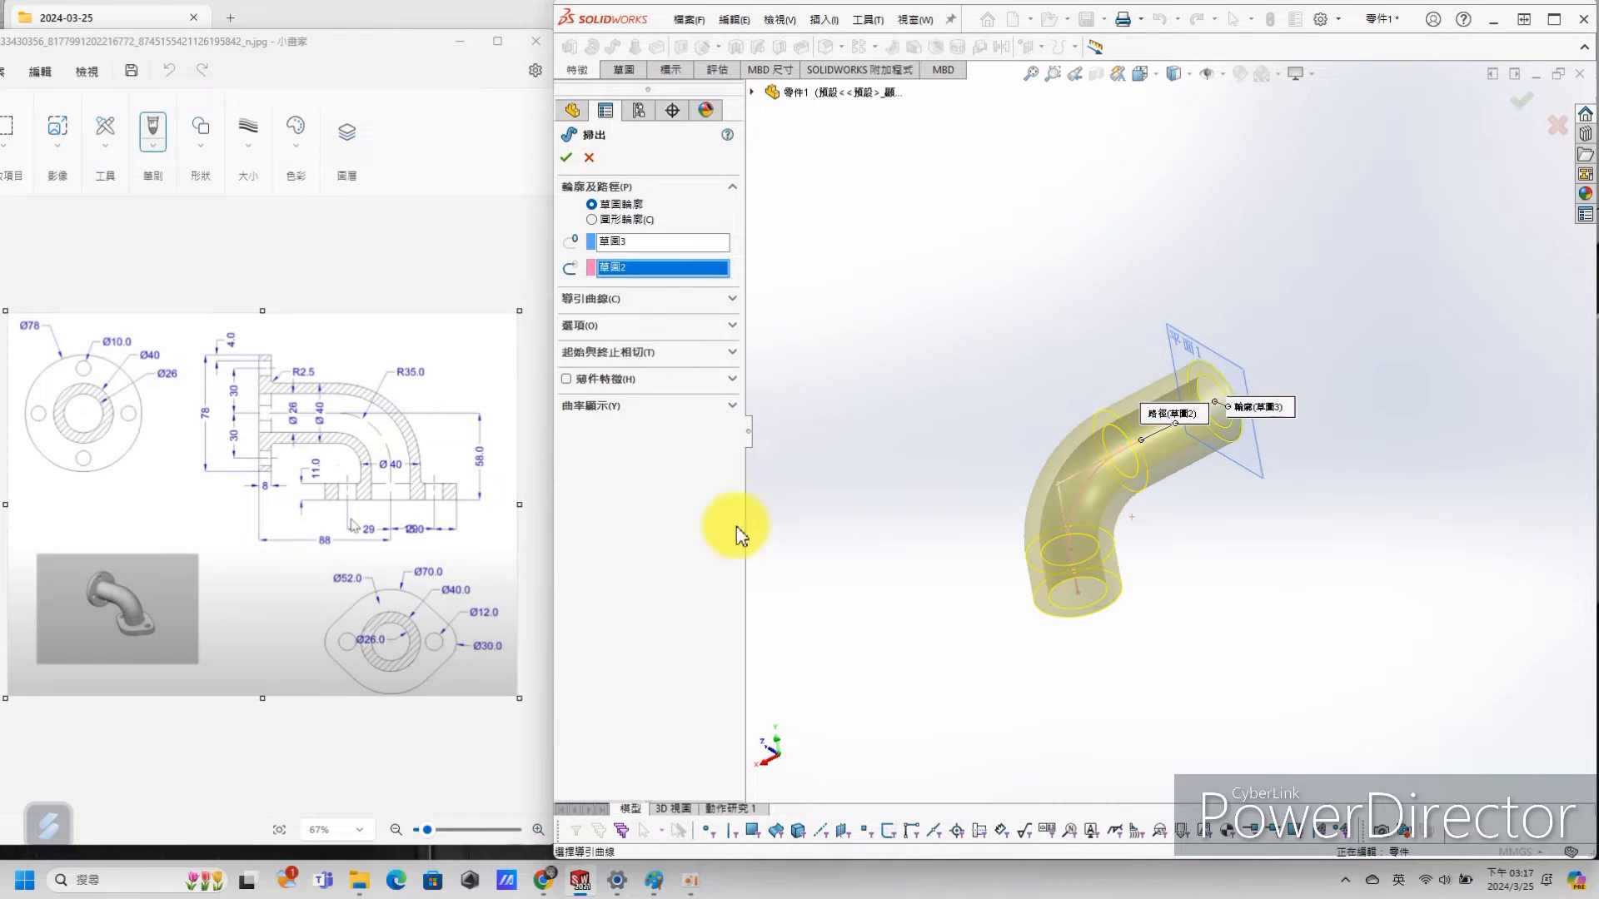
{"action": "left_click", "coordinate": [568, 160]}
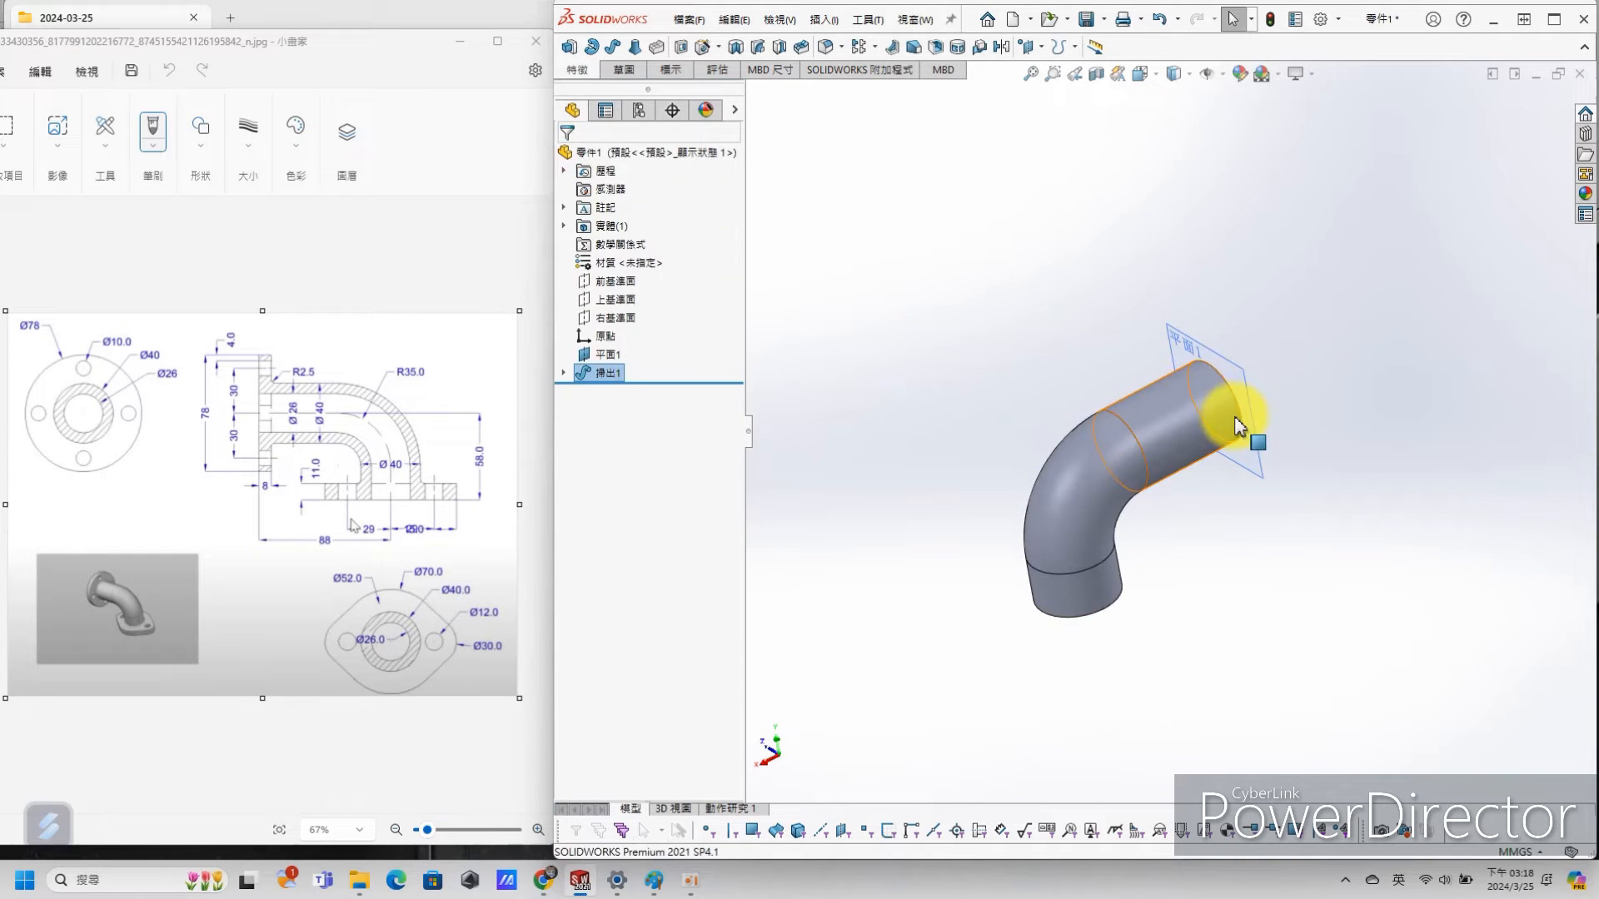
Step: Hide the reference plane at the pipe's end and start a sketch on that end's ring-shaped face
{"action": "left_click", "coordinate": [604, 354]}
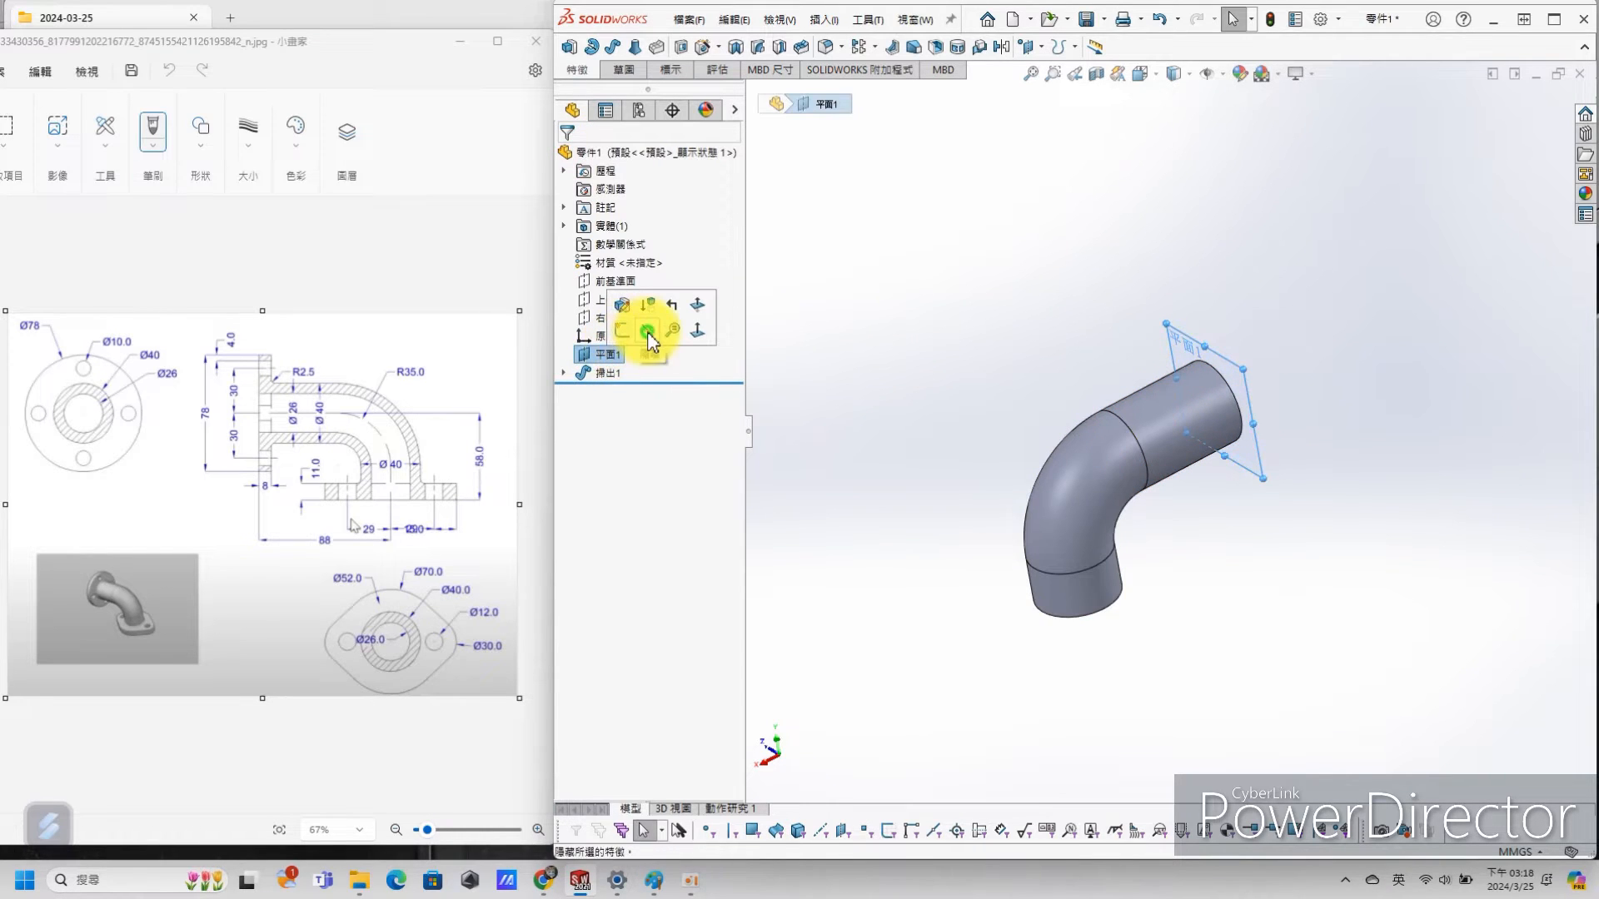
{"action": "key", "text": "Escape"}
{"action": "middle_click_drag", "start_coordinate": [1283, 376], "coordinate": [1184, 472]}
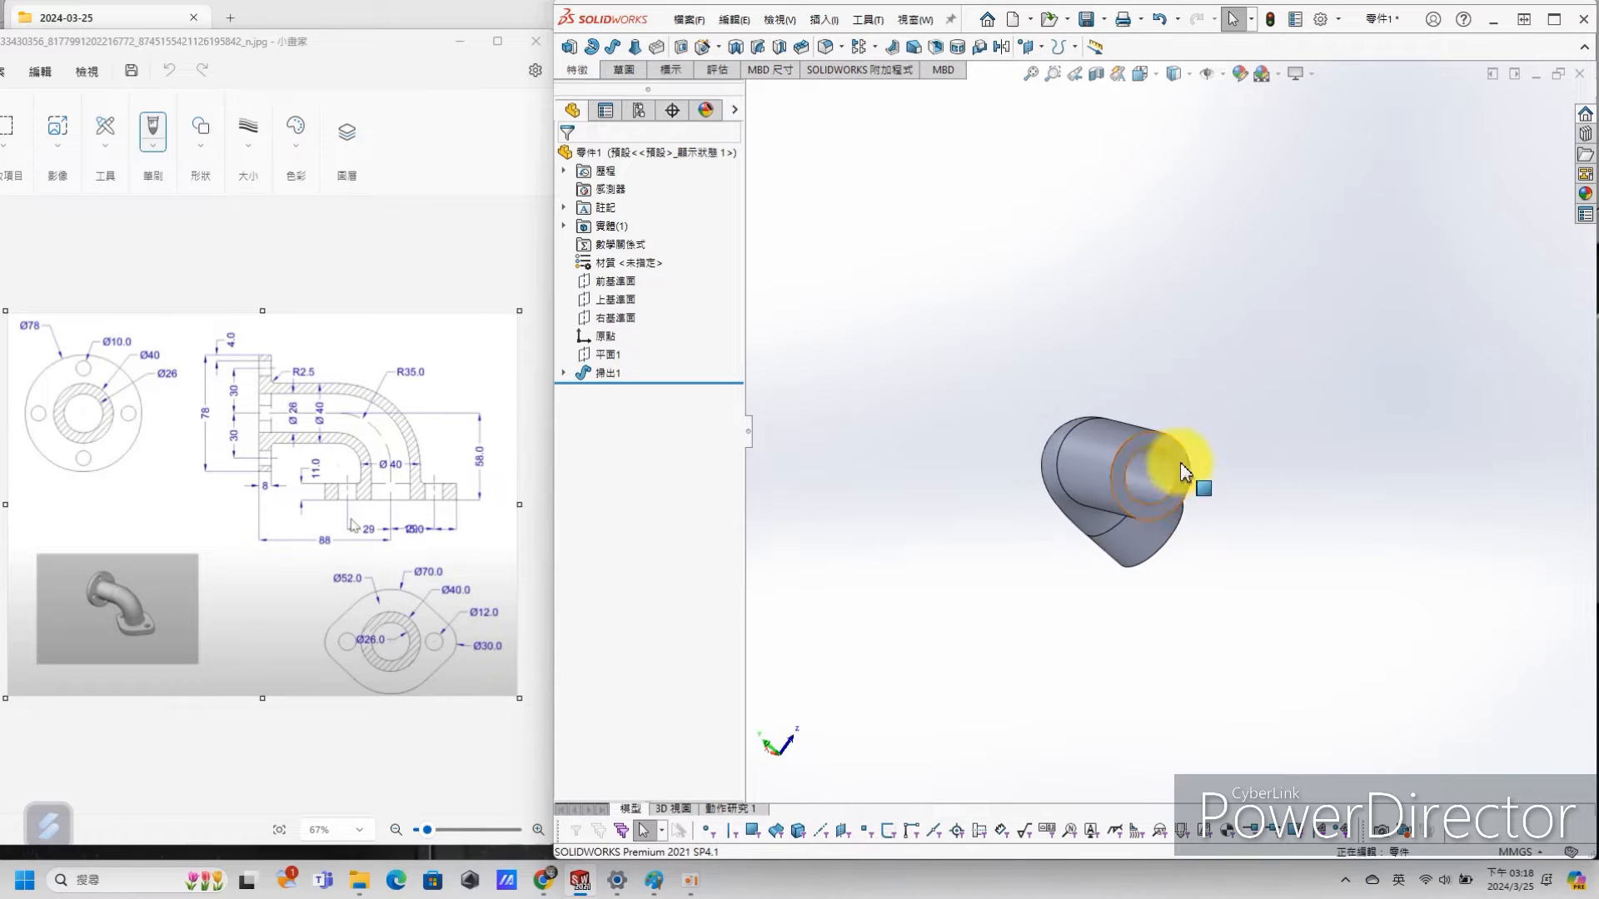
{"action": "left_click", "coordinate": [1187, 468]}
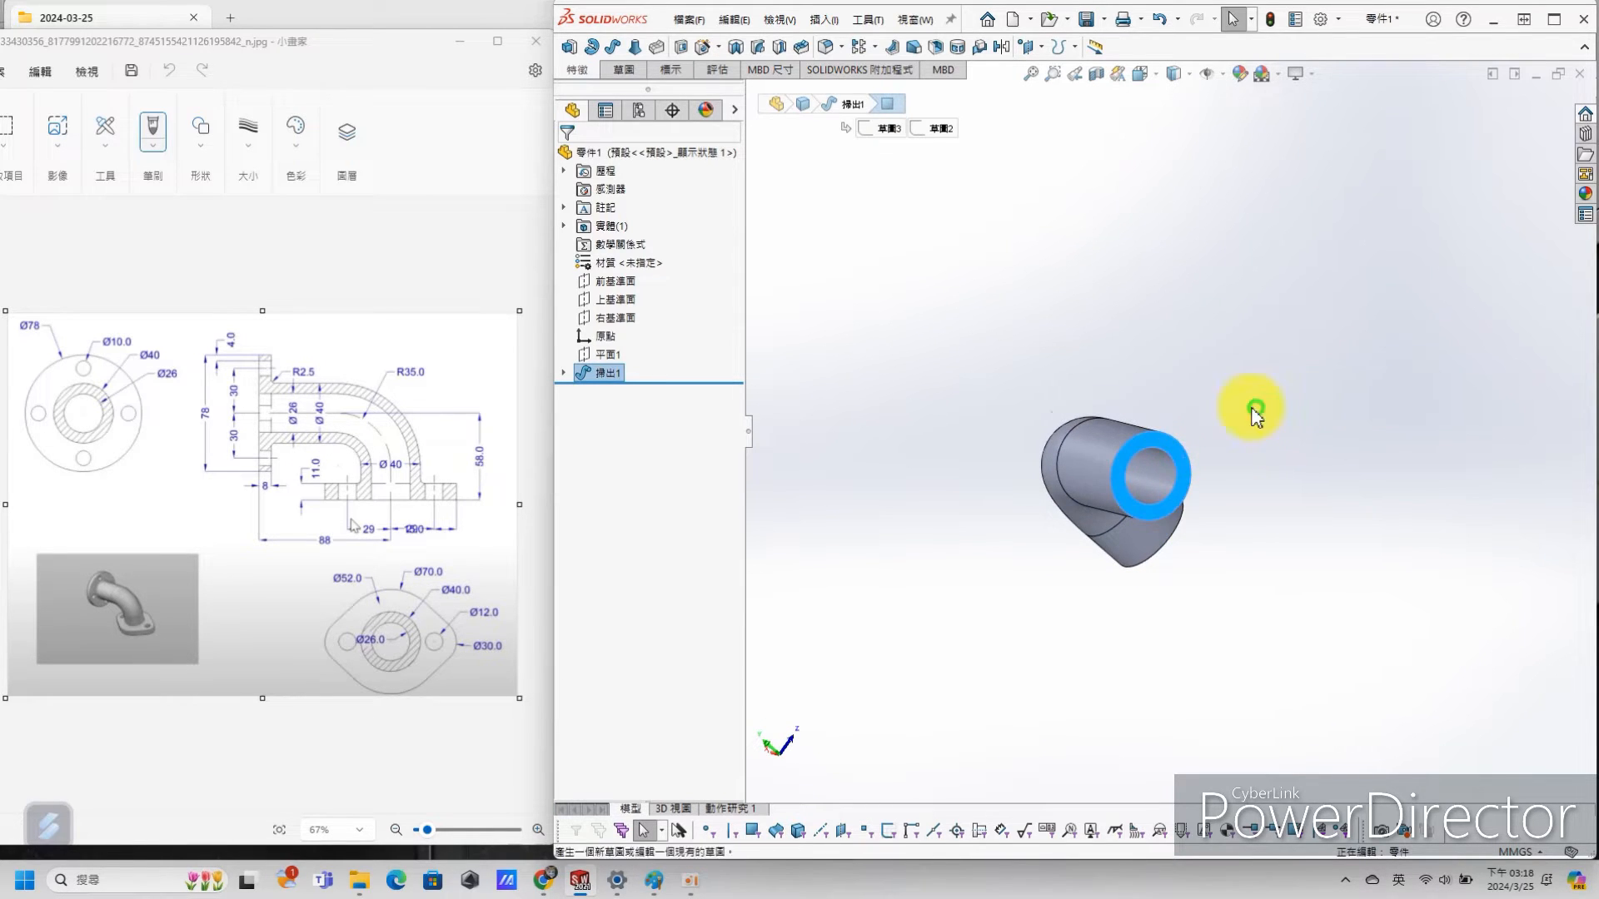
{"action": "left_click", "coordinate": [1256, 409]}
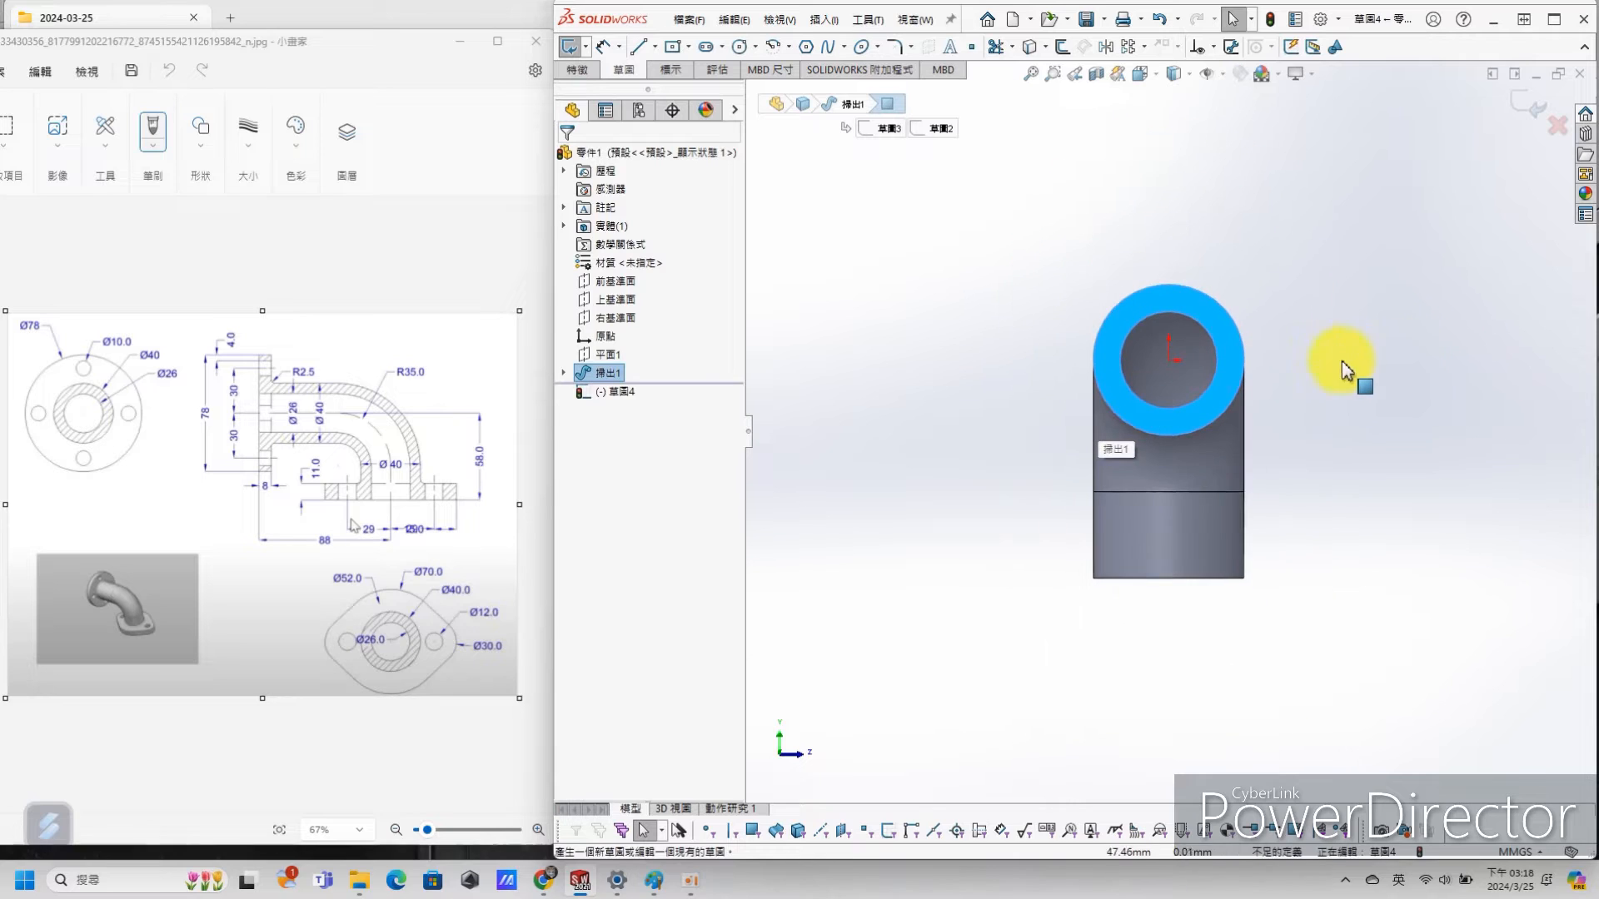
Step: Convert the outer circular edge of the pipe's end face into a sketch circle
{"action": "scroll", "coordinate": [1364, 370], "scroll_direction": "down", "scroll_amount": 1}
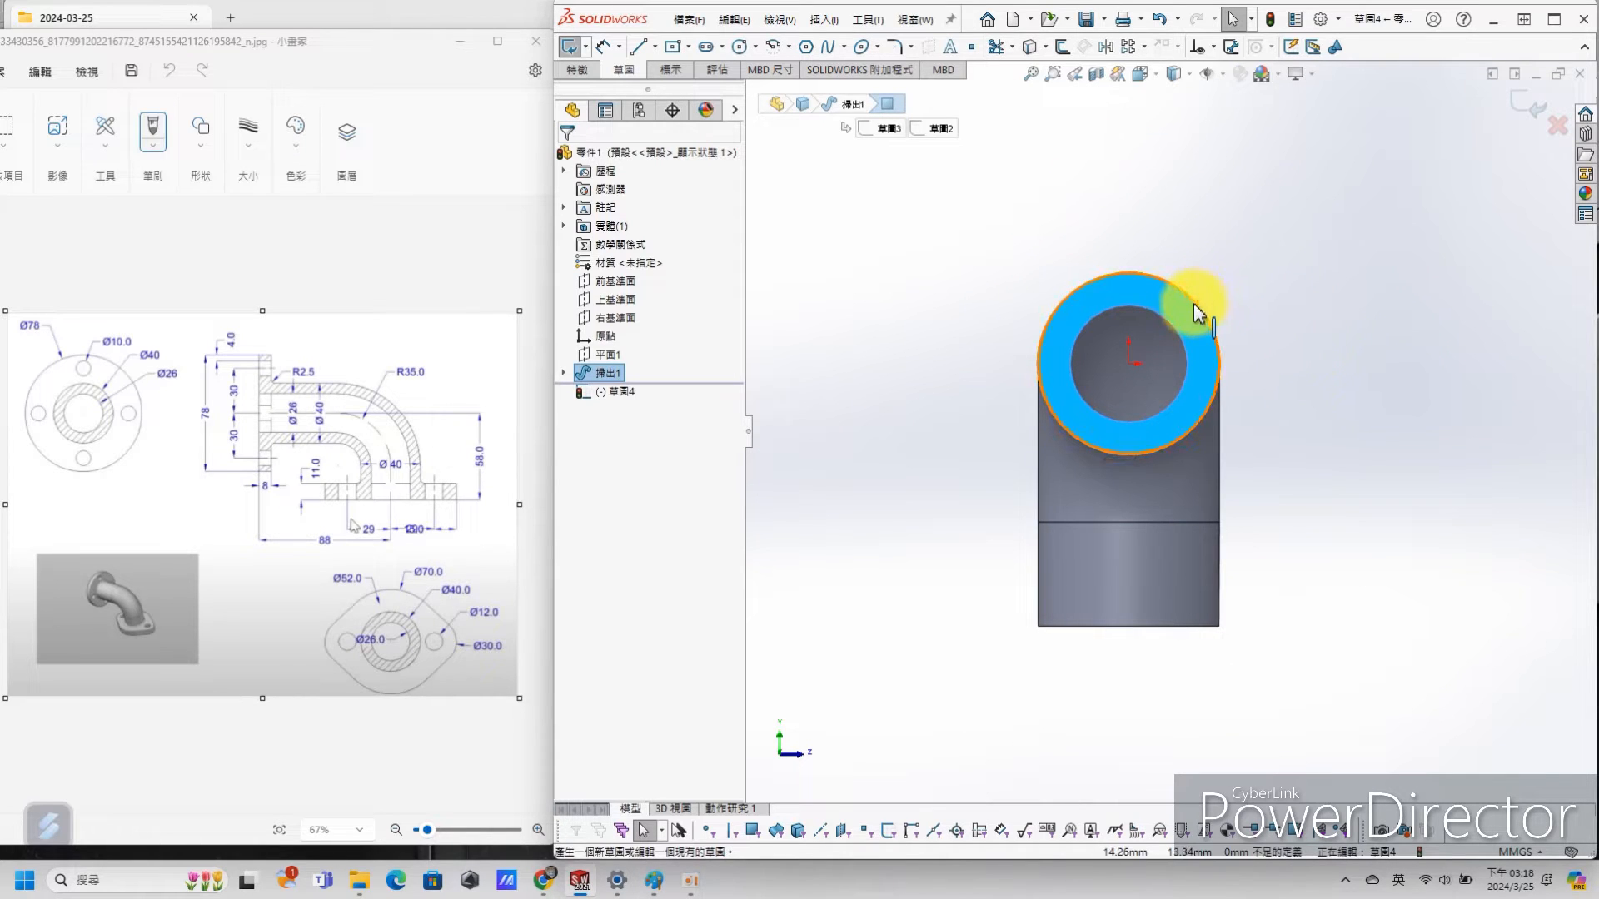
{"action": "key", "text": "s"}
{"action": "left_click", "coordinate": [1212, 415]}
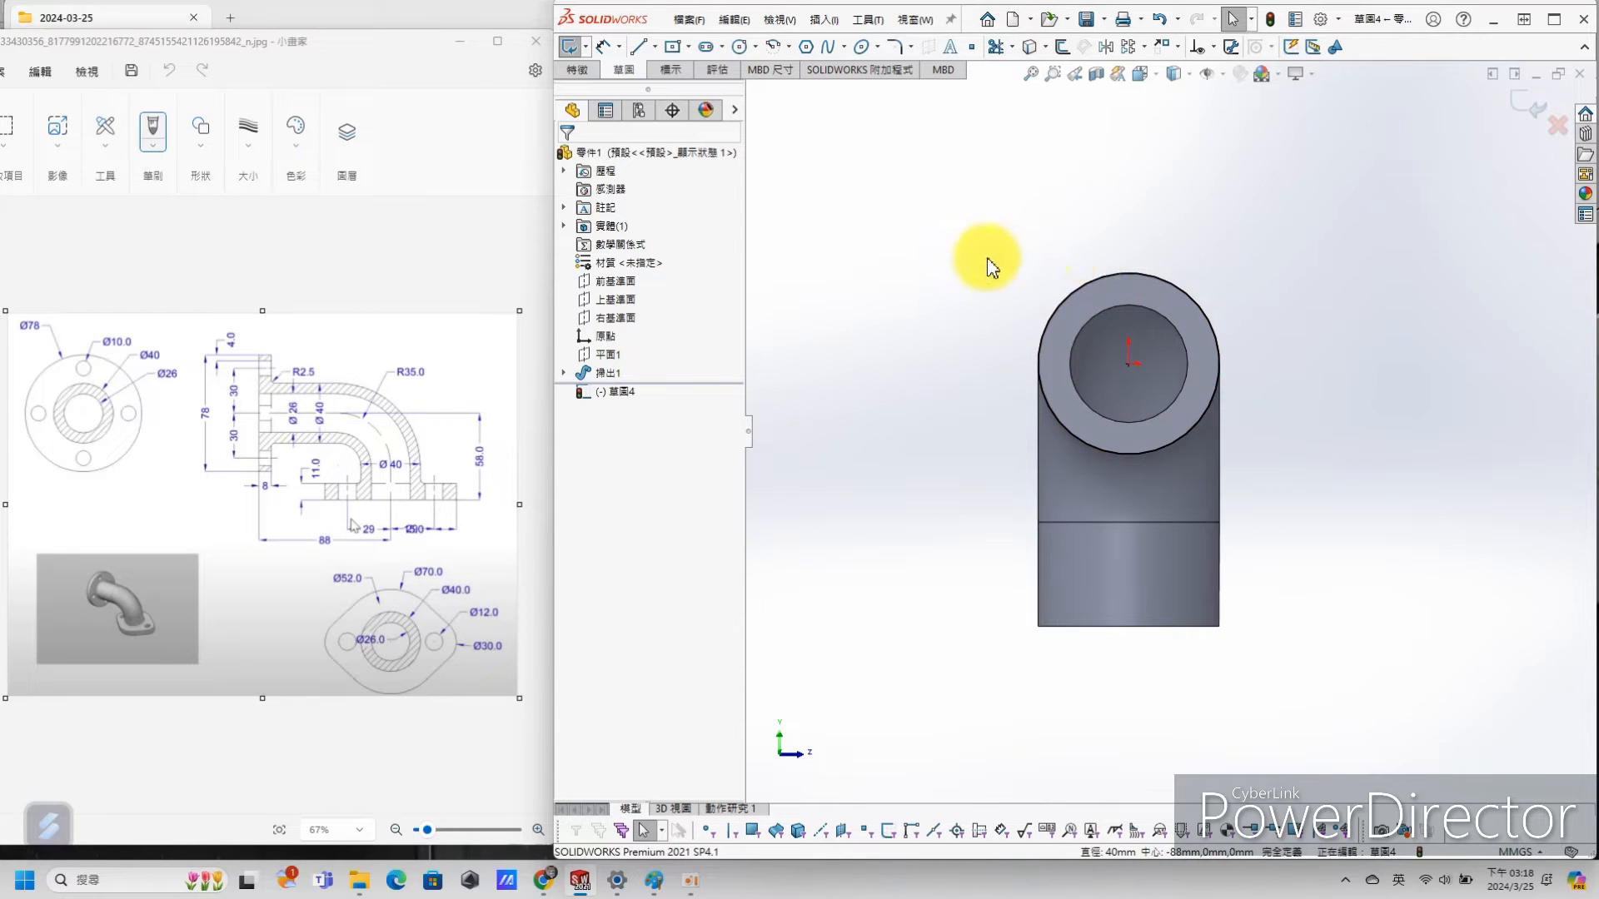
Step: Sketch a circle about 62 mm in diameter around the pipe, centred on the bore
{"action": "key", "text": "s"}
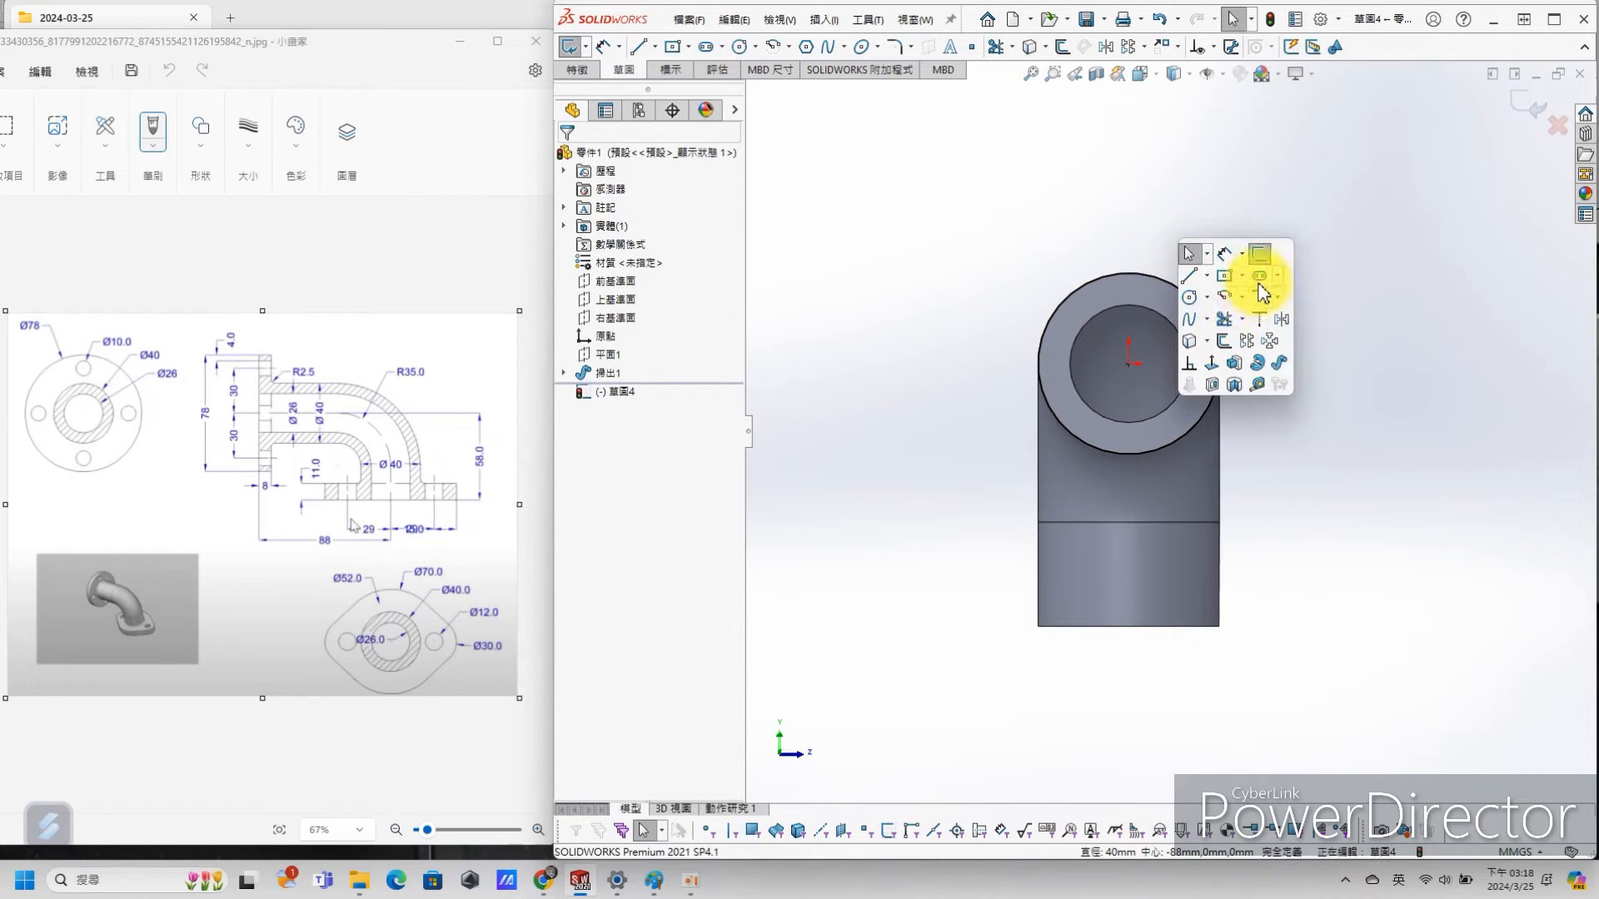
{"action": "left_click", "coordinate": [1190, 297]}
{"action": "left_click", "coordinate": [1130, 363]}
{"action": "left_click", "coordinate": [1224, 260]}
Step: Dimension the outermost circle's diameter to 78 mm
{"action": "key", "text": "s"}
{"action": "left_click", "coordinate": [1370, 200]}
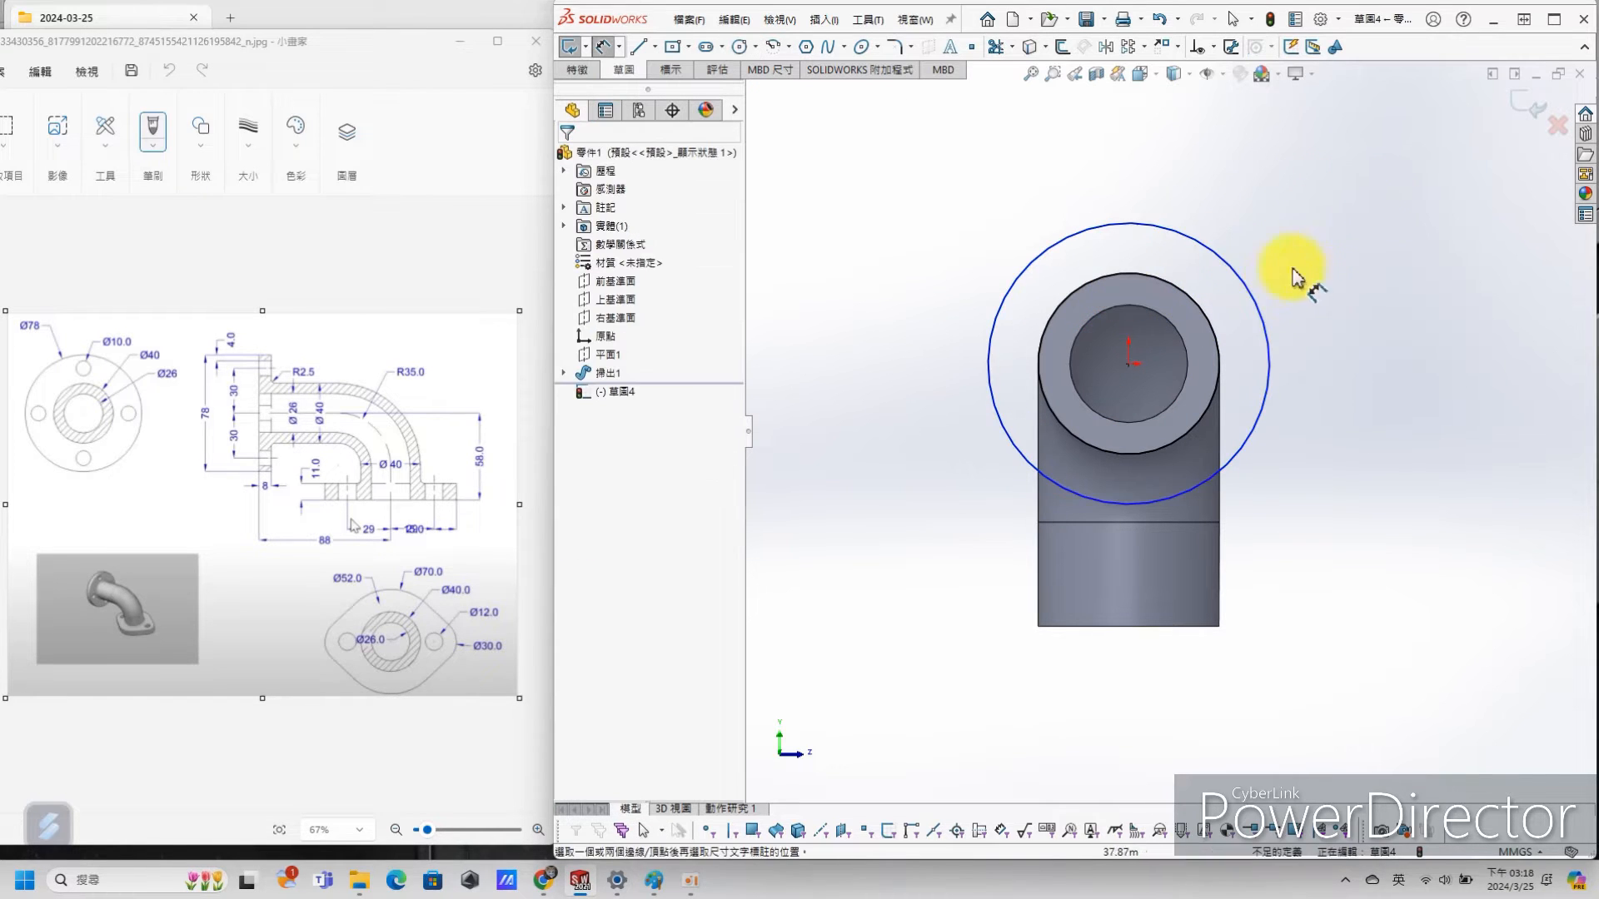
{"action": "left_click", "coordinate": [1239, 276]}
{"action": "left_click", "coordinate": [1316, 205]}
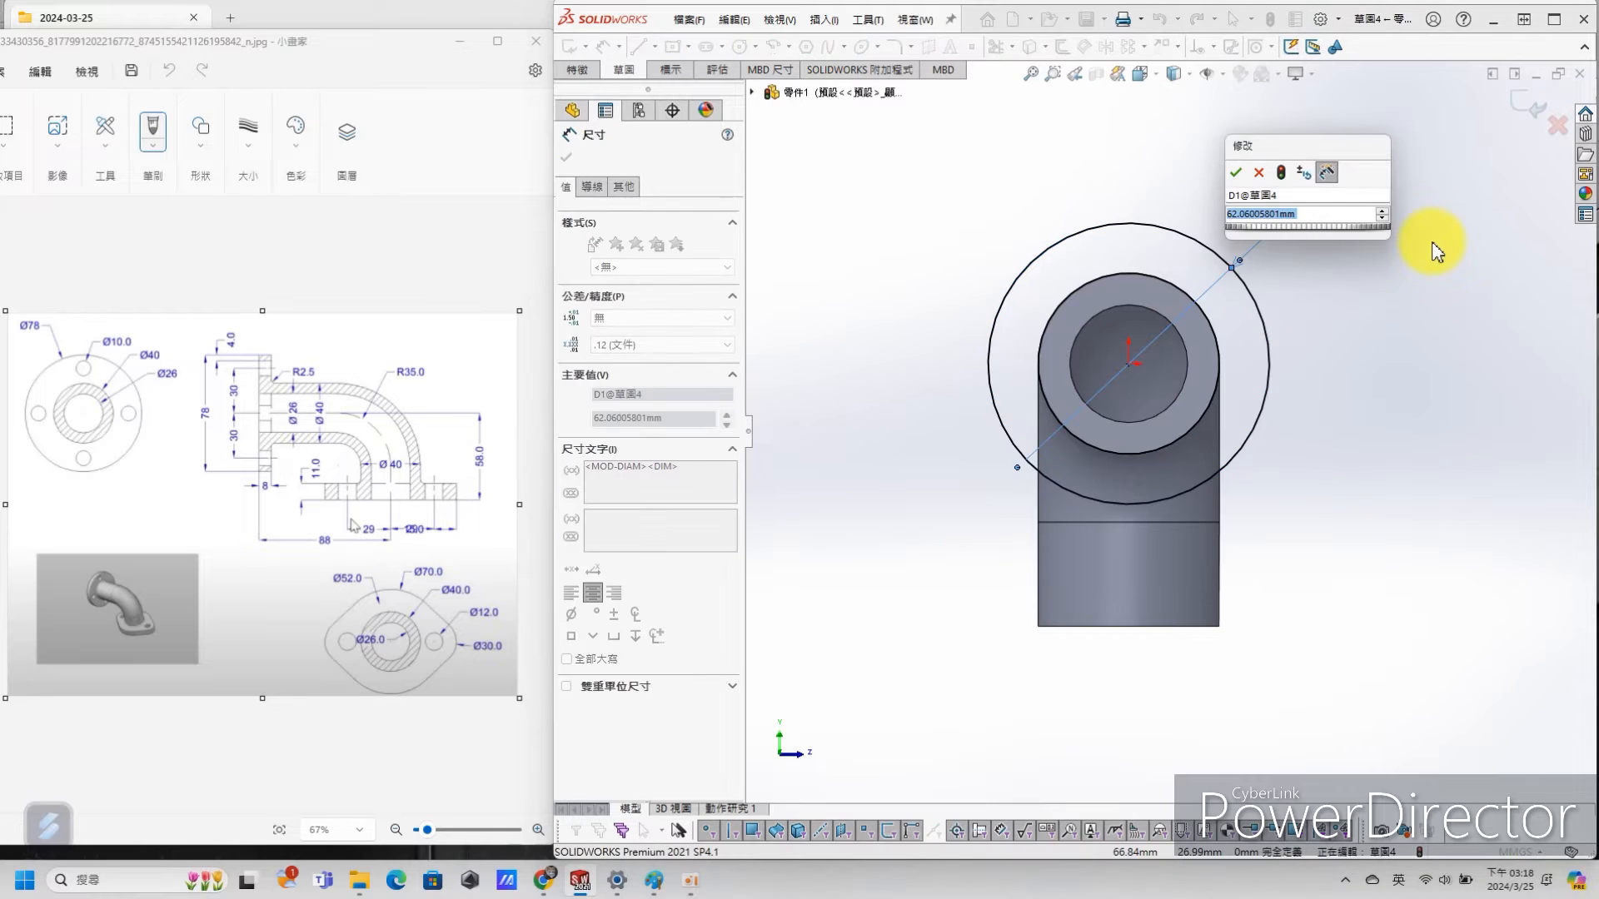
{"action": "type", "text": "78"}
{"action": "key", "text": "Return"}
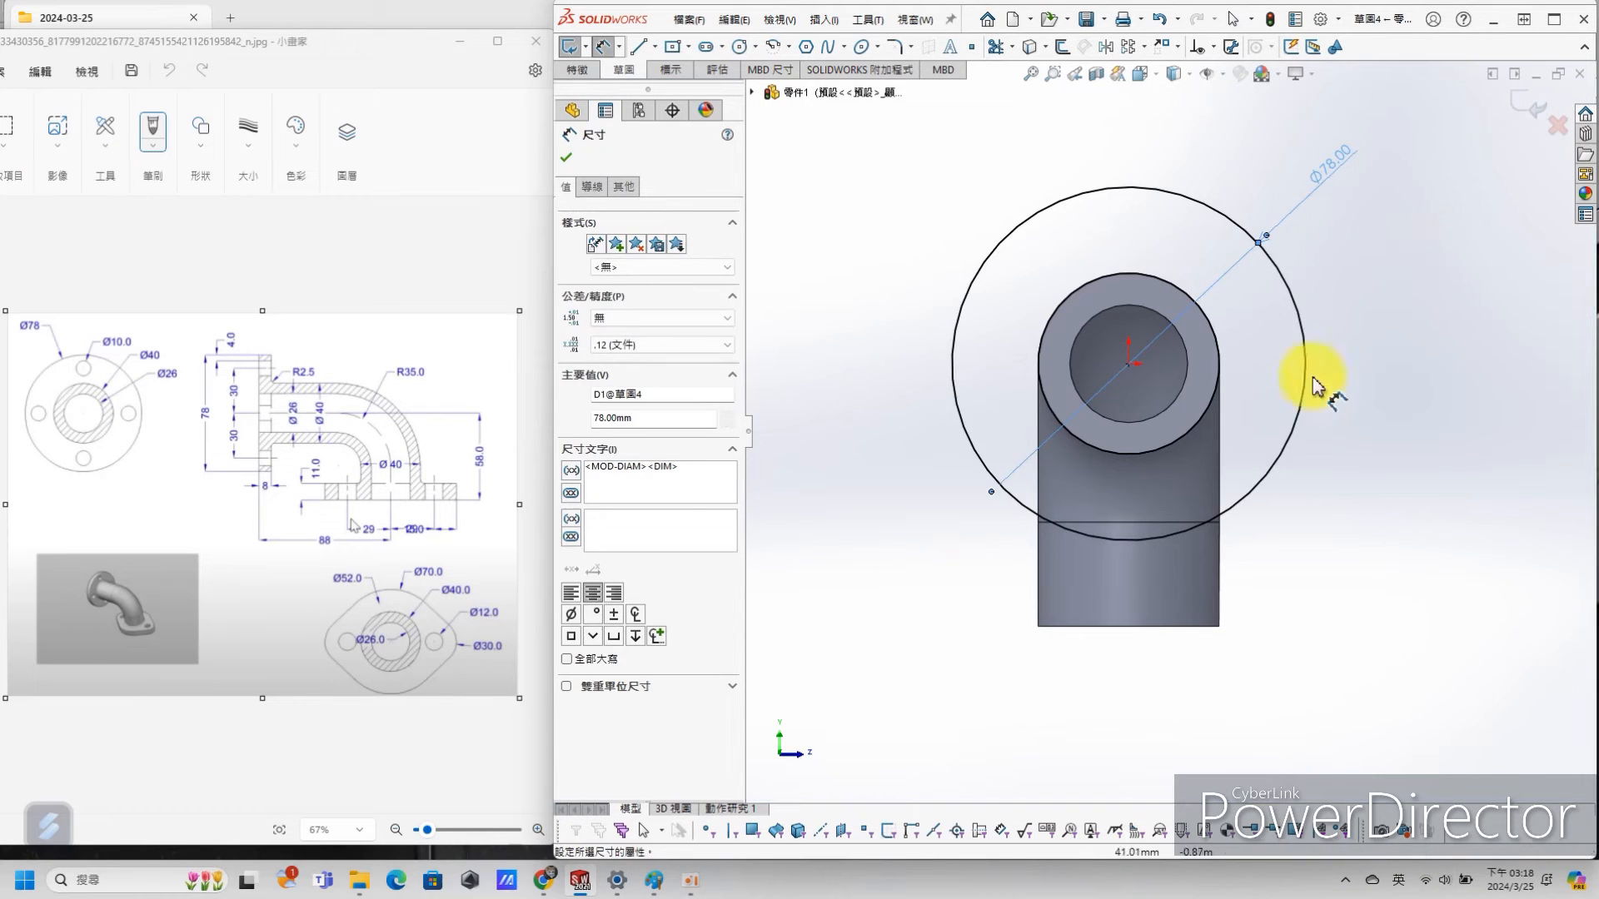
Step: Extrude the ring between the two circles 8 mm, reversed back along the pipe, to form the round flange
{"action": "middle_click_drag", "start_coordinate": [1316, 391], "coordinate": [956, 418]}
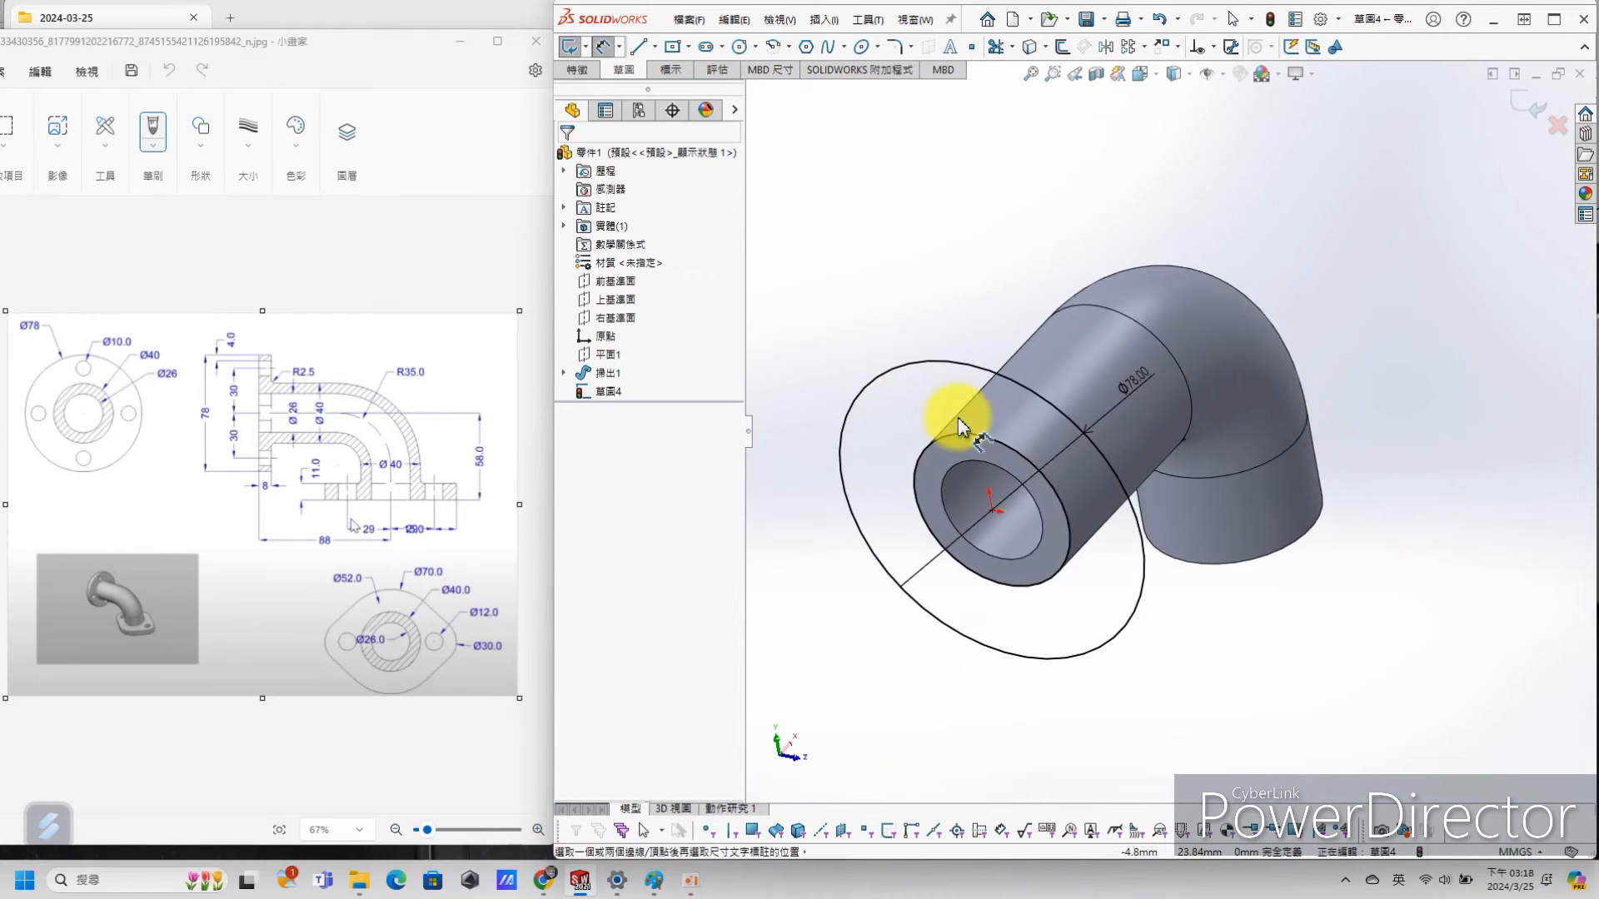
{"action": "key", "text": "s"}
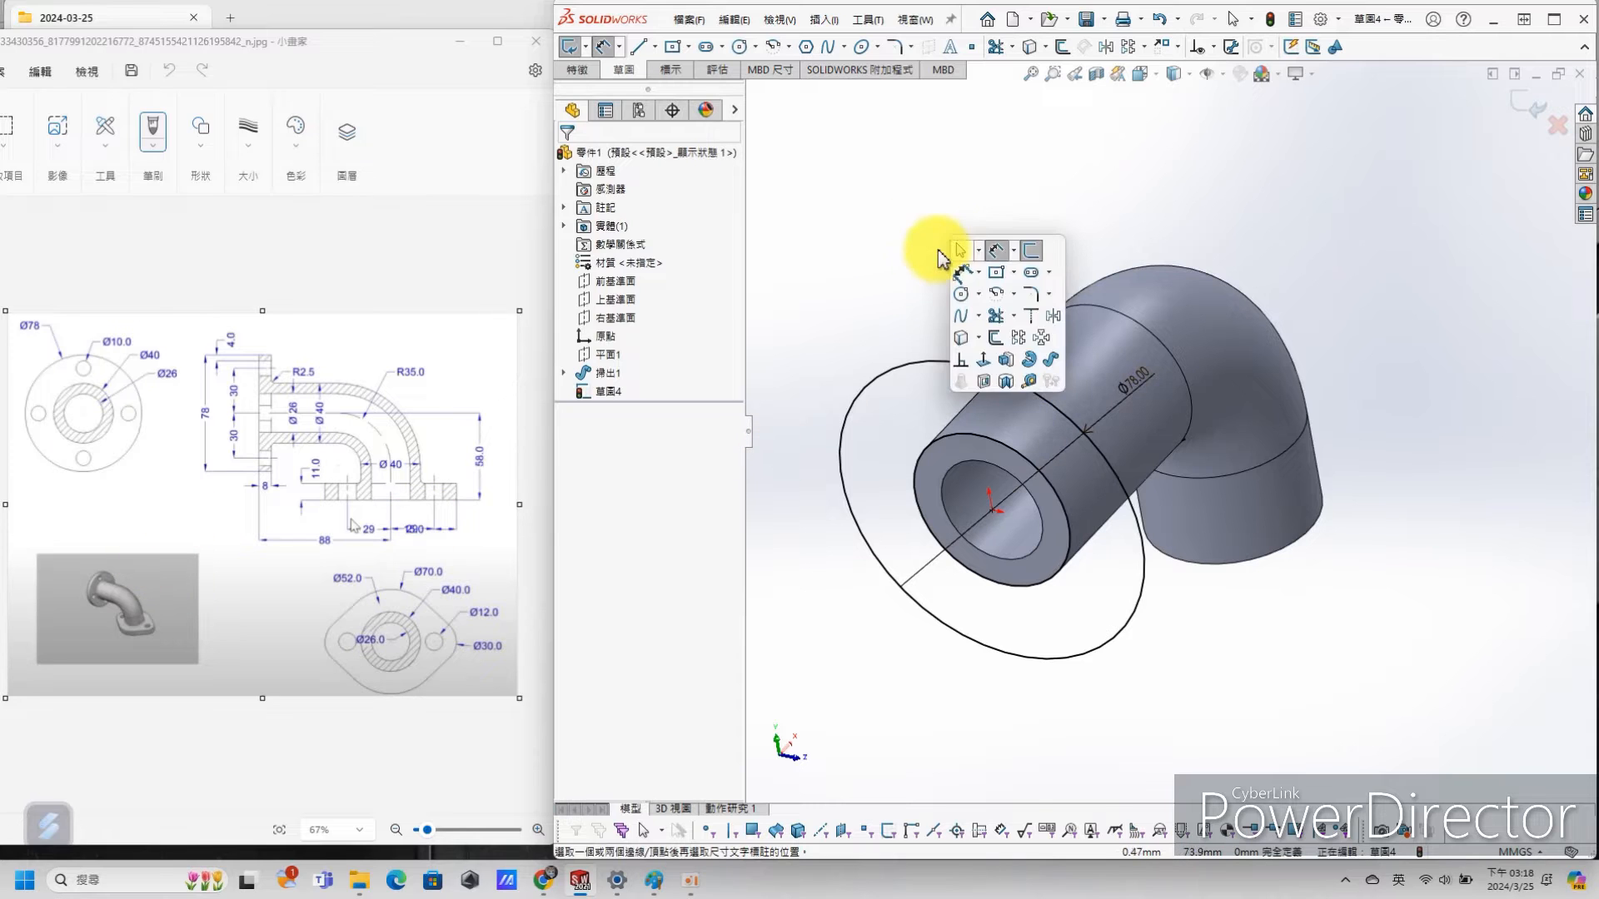
{"action": "left_click", "coordinate": [1010, 360]}
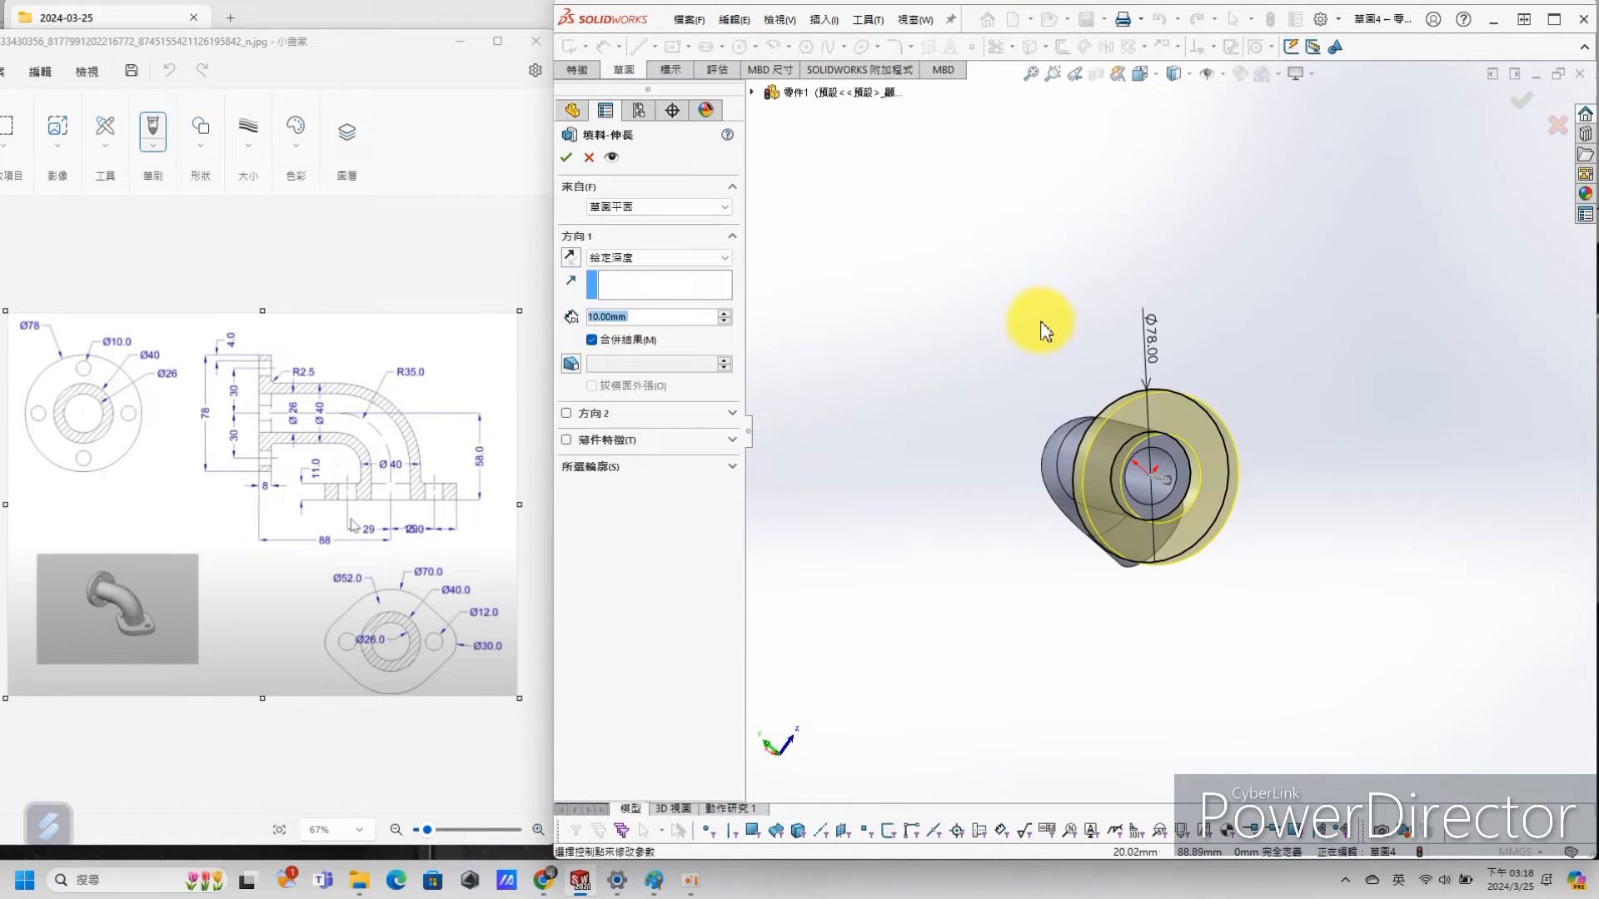
{"action": "middle_click_drag", "start_coordinate": [1036, 328], "coordinate": [881, 427]}
{"action": "left_click", "coordinate": [570, 258]}
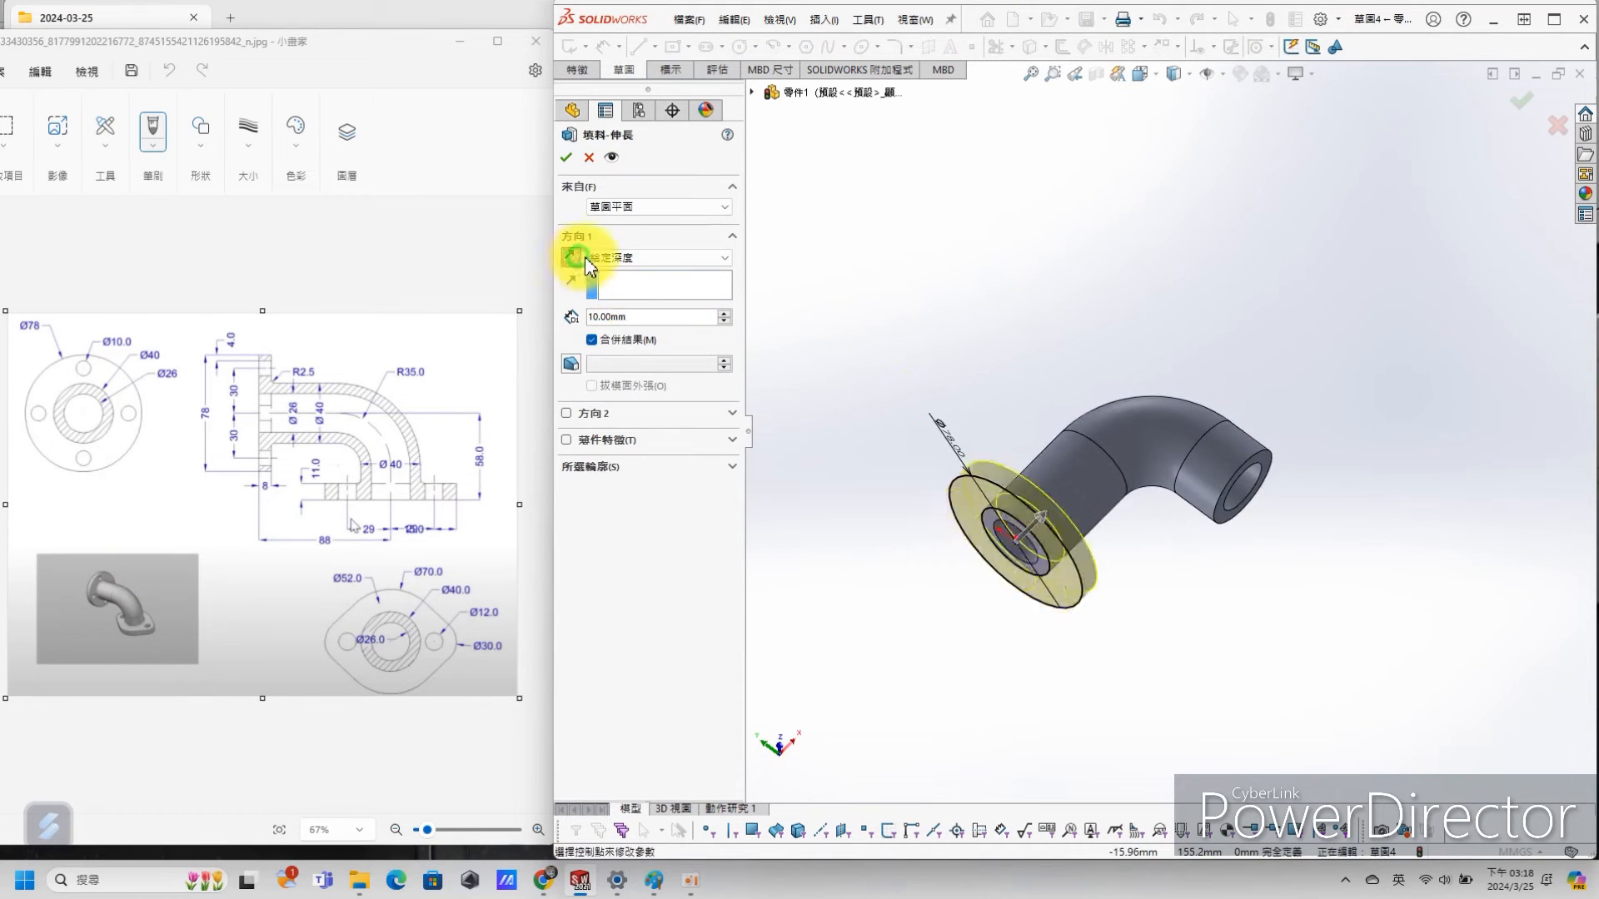
{"action": "double_click", "coordinate": [643, 316]}
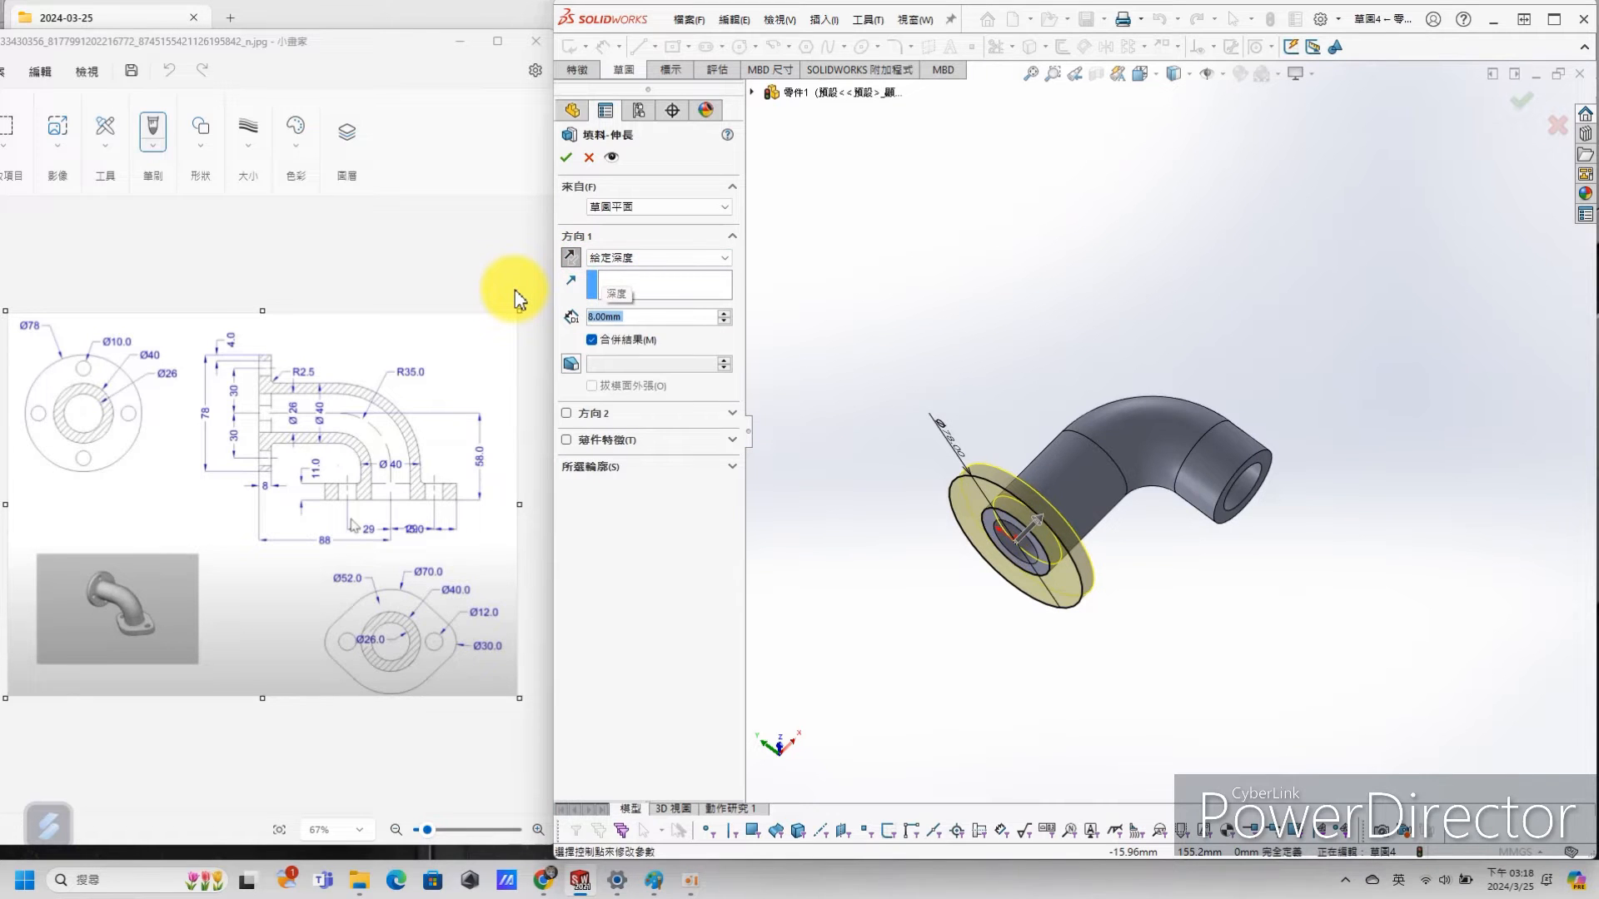
{"action": "left_click", "coordinate": [565, 157]}
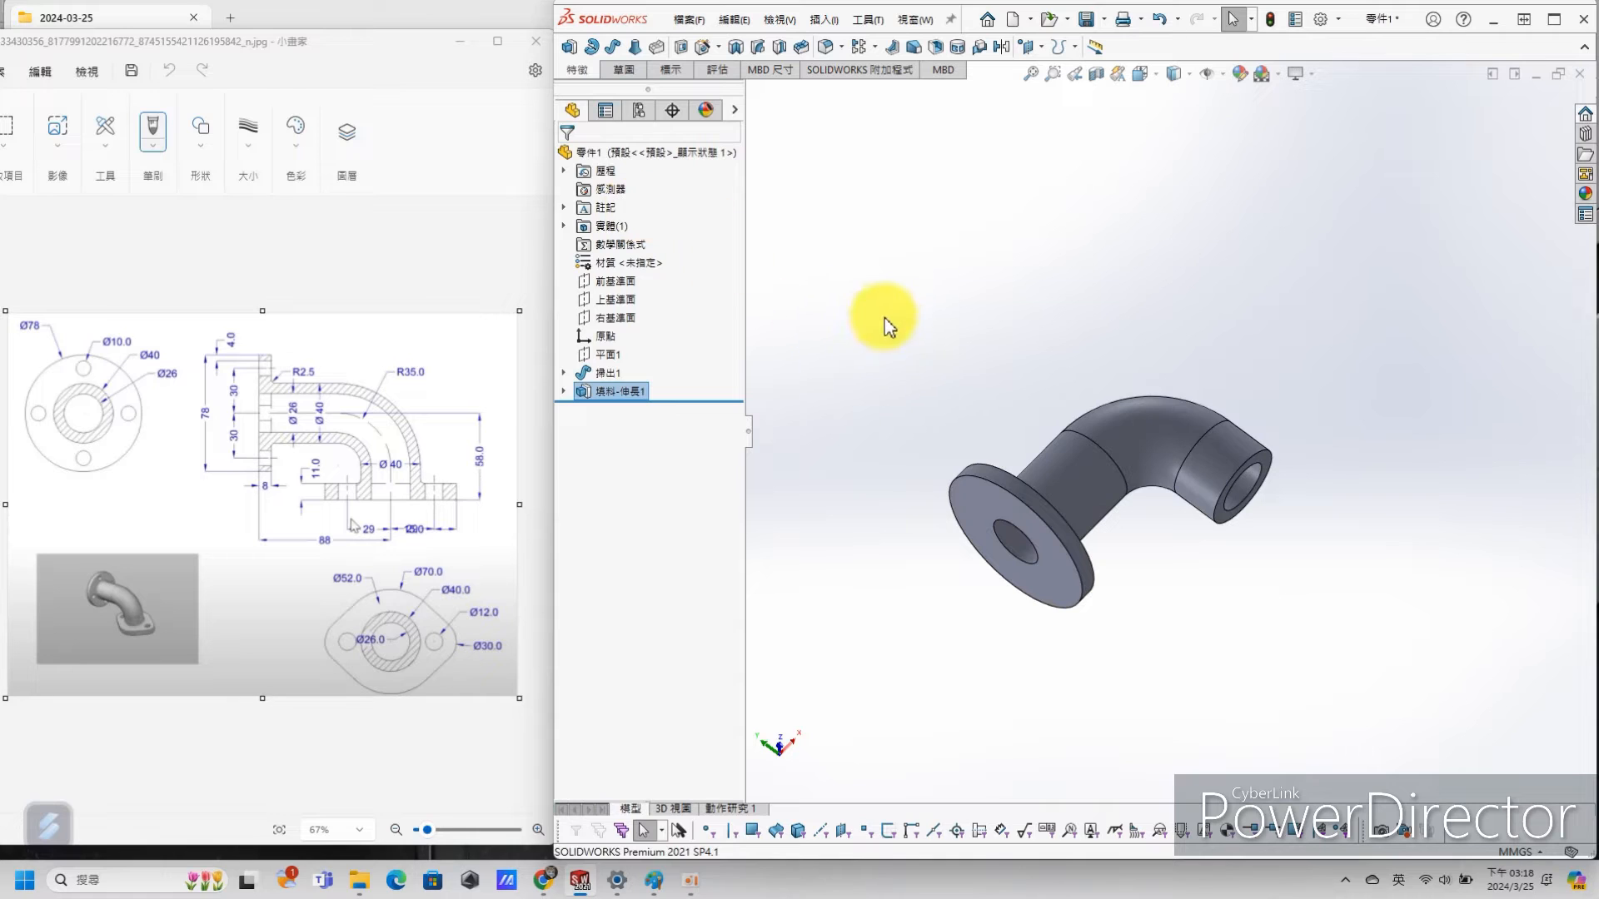
Step: On the round flange's outer face, sketch a construction circle about 55.5 mm in diameter, centred on the bore
{"action": "middle_click_drag", "start_coordinate": [1018, 429], "coordinate": [1152, 500]}
{"action": "scroll", "coordinate": [1110, 436], "scroll_direction": "down", "scroll_amount": 2}
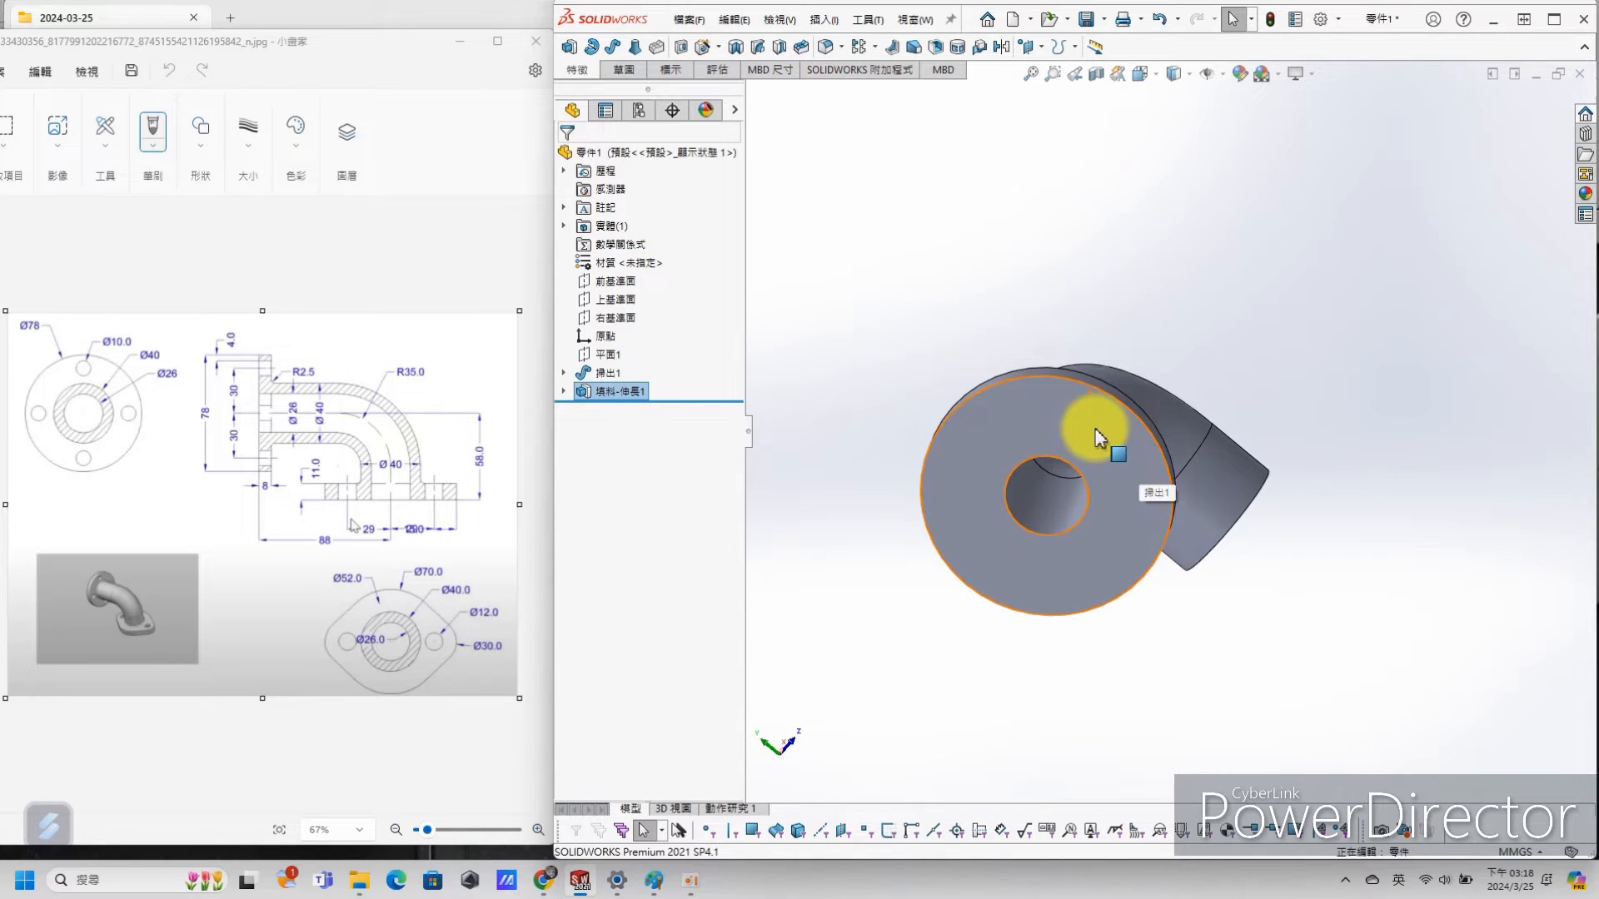
{"action": "left_click", "coordinate": [1095, 433]}
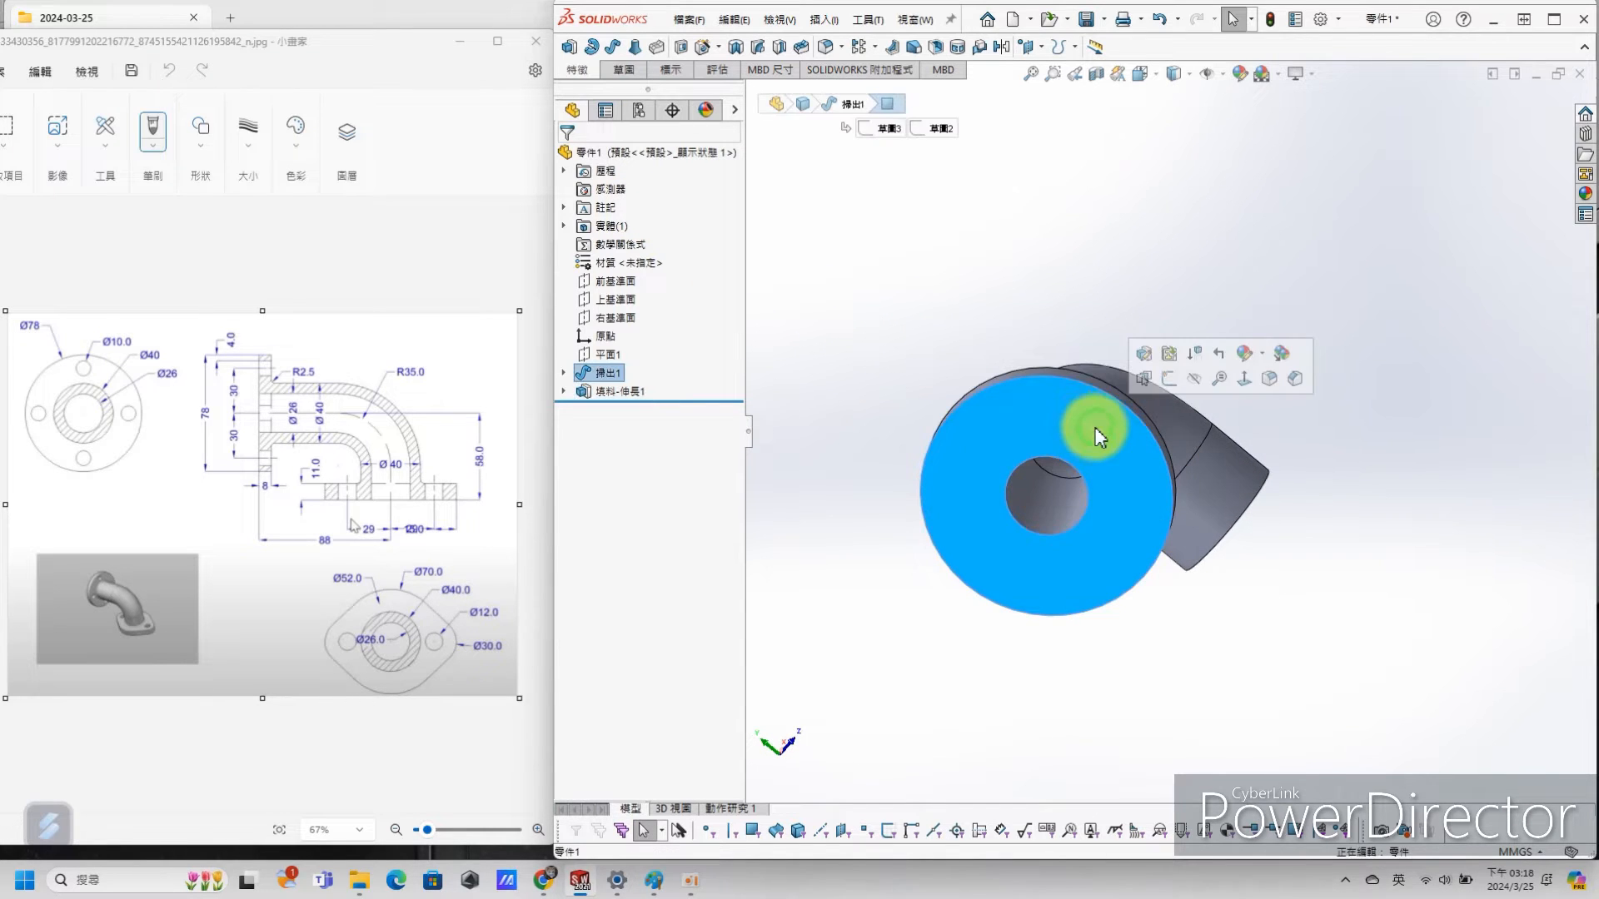
{"action": "left_click", "coordinate": [1166, 383]}
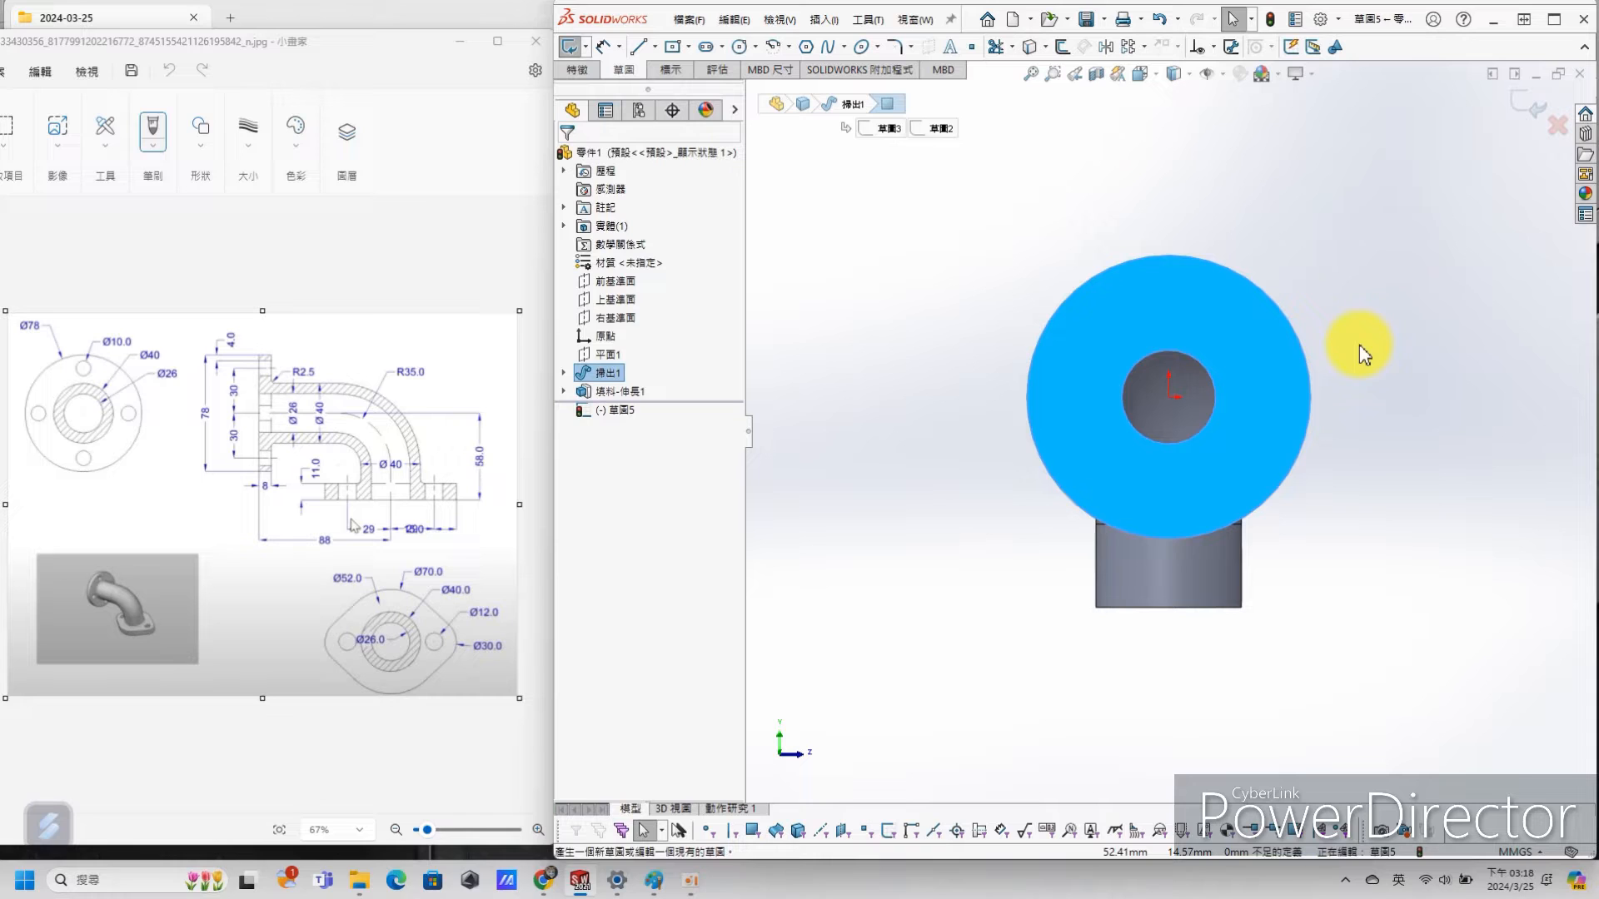
{"action": "left_click", "coordinate": [739, 46]}
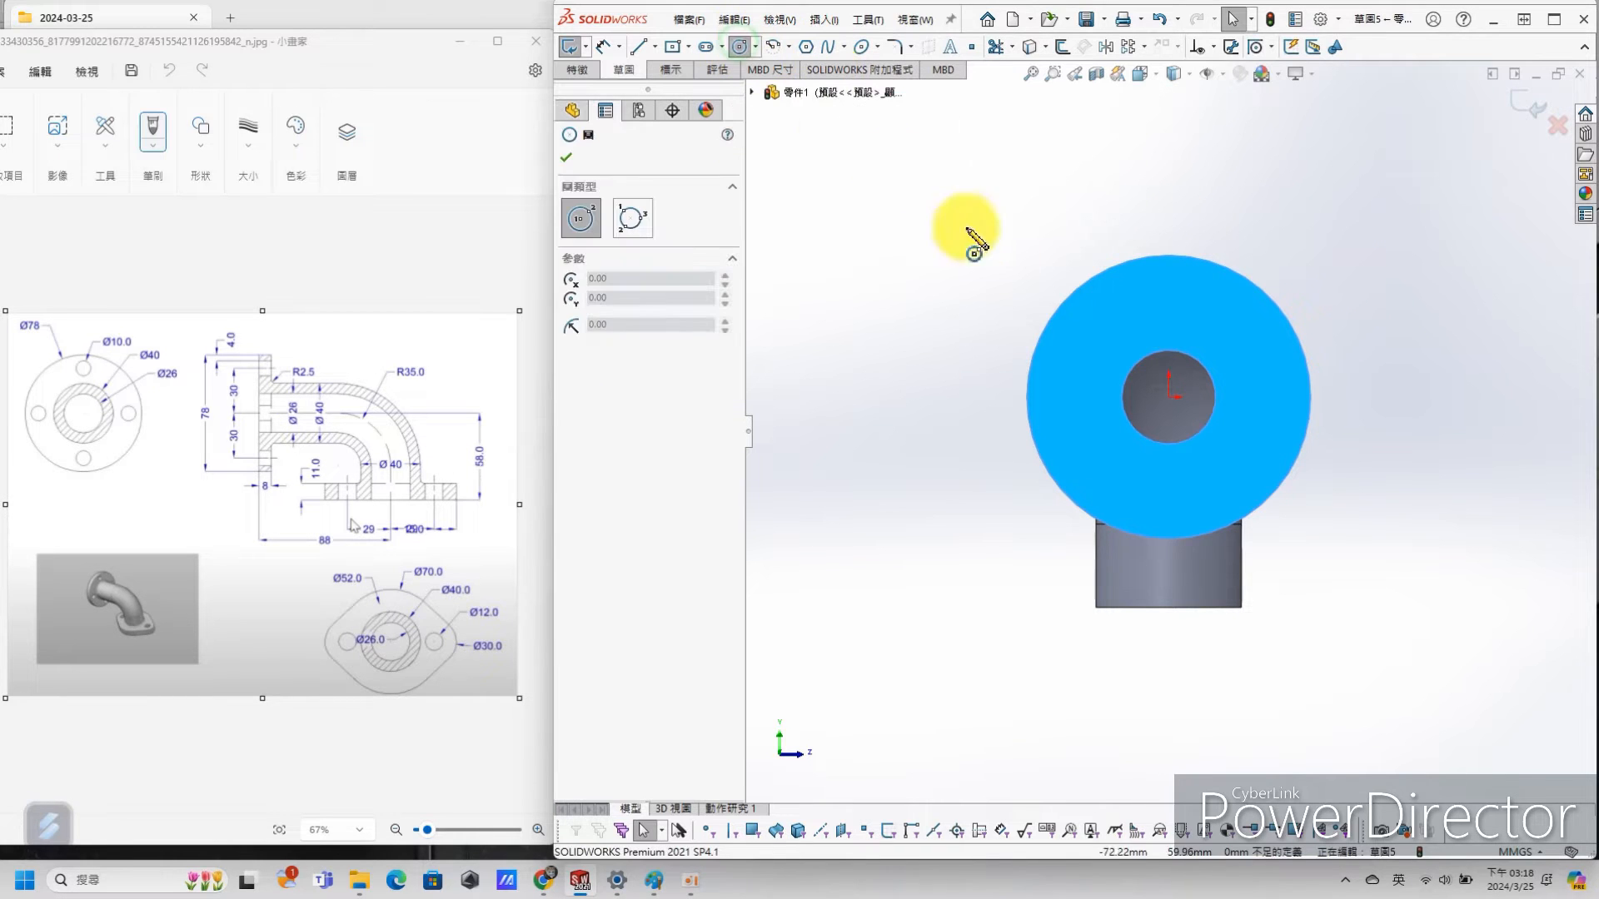
{"action": "left_click", "coordinate": [1169, 398]}
{"action": "left_click", "coordinate": [1233, 320]}
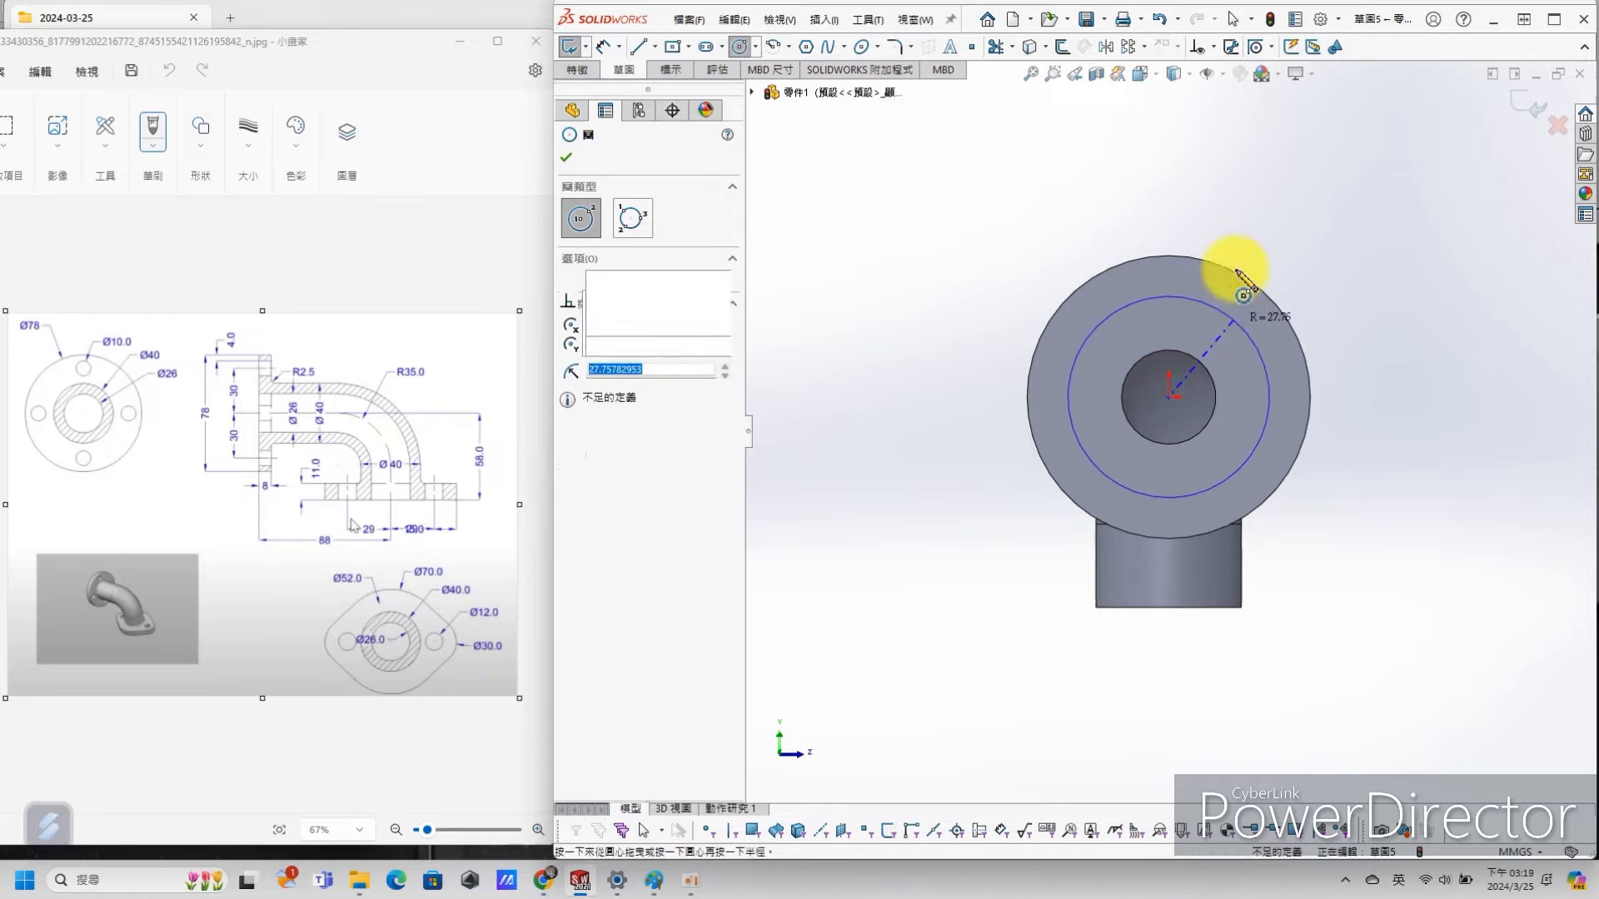
{"action": "left_click", "coordinate": [592, 454]}
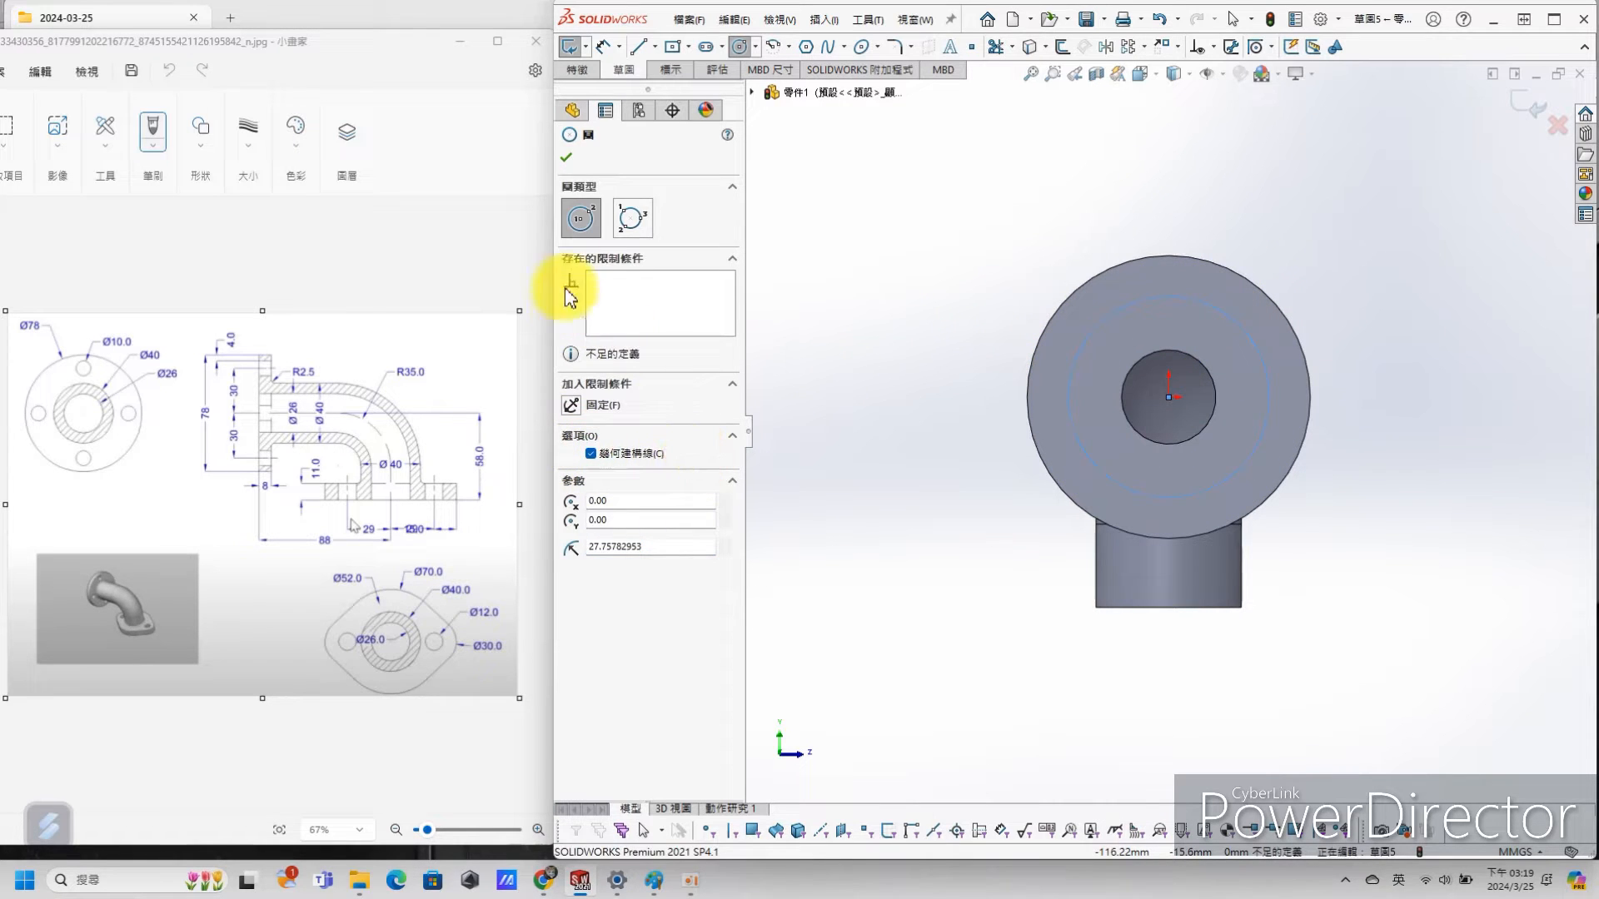
{"action": "left_click", "coordinate": [567, 157]}
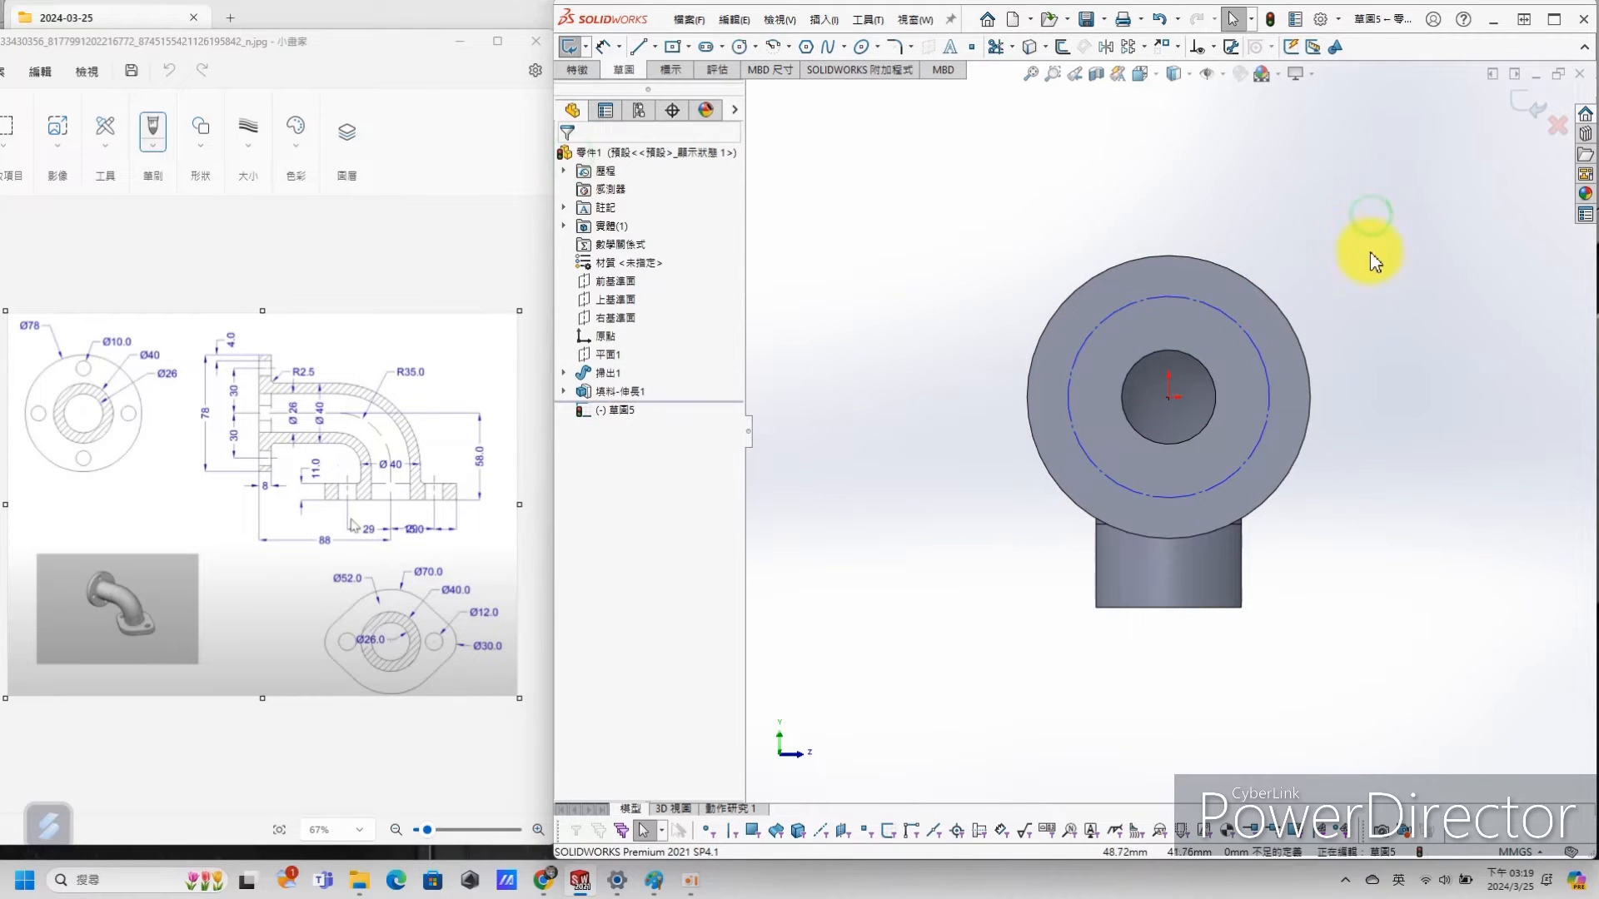
Step: Dimension the construction circle's diameter to 60 mm
{"action": "key", "text": "s"}
{"action": "left_click", "coordinate": [1364, 233]}
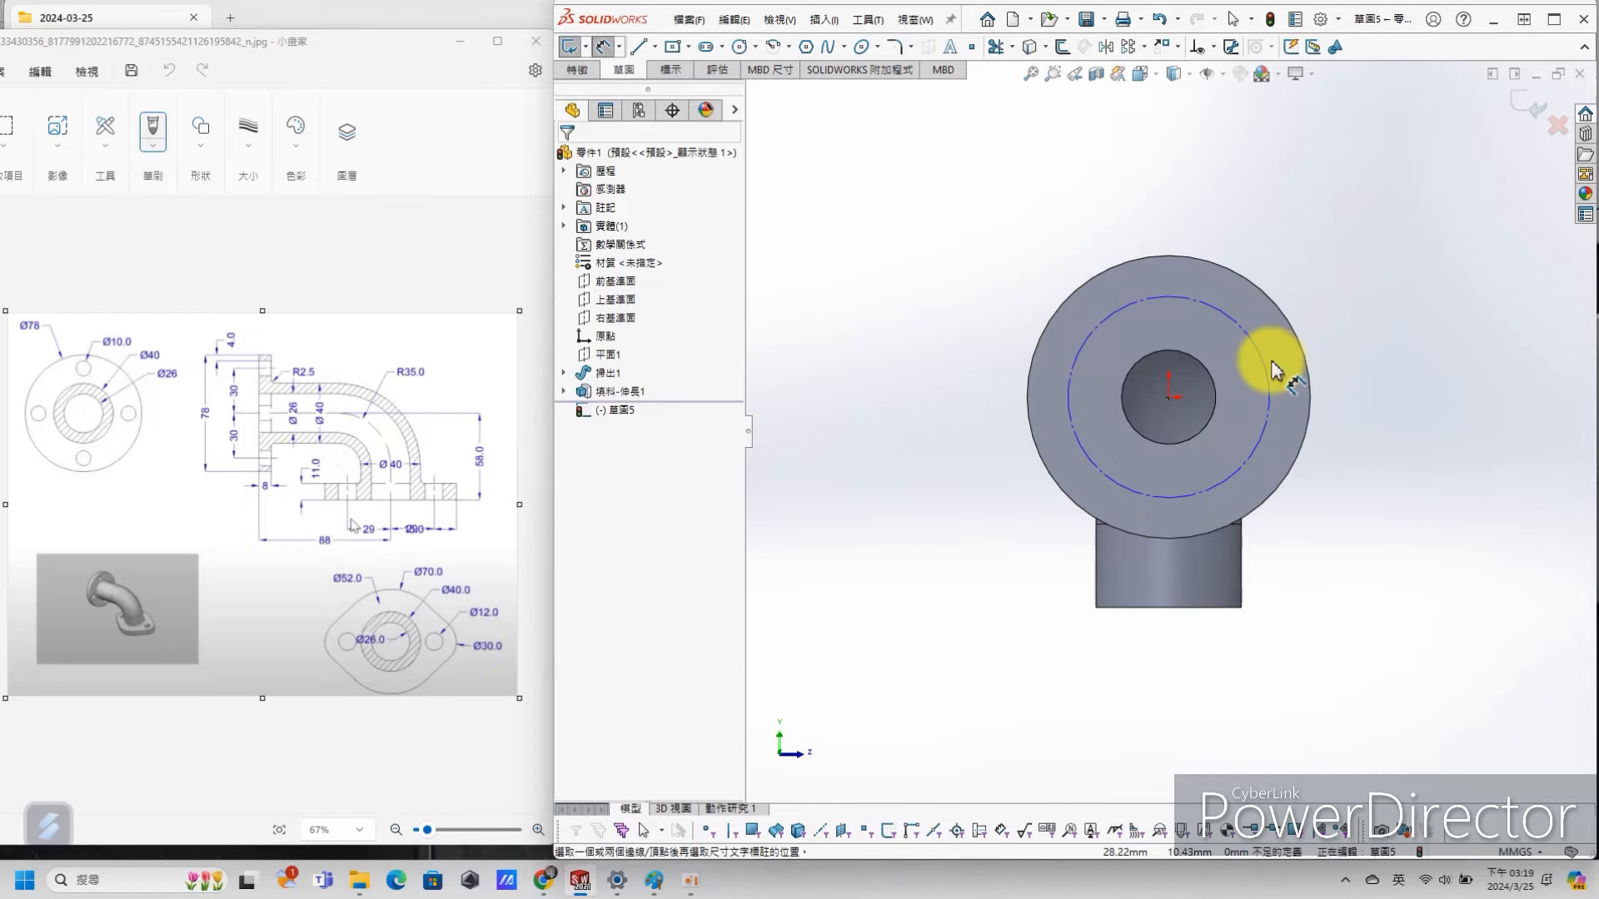
{"action": "left_click", "coordinate": [1271, 374]}
{"action": "left_click", "coordinate": [1347, 223]}
{"action": "type", "text": "60"}
{"action": "key", "text": "Return"}
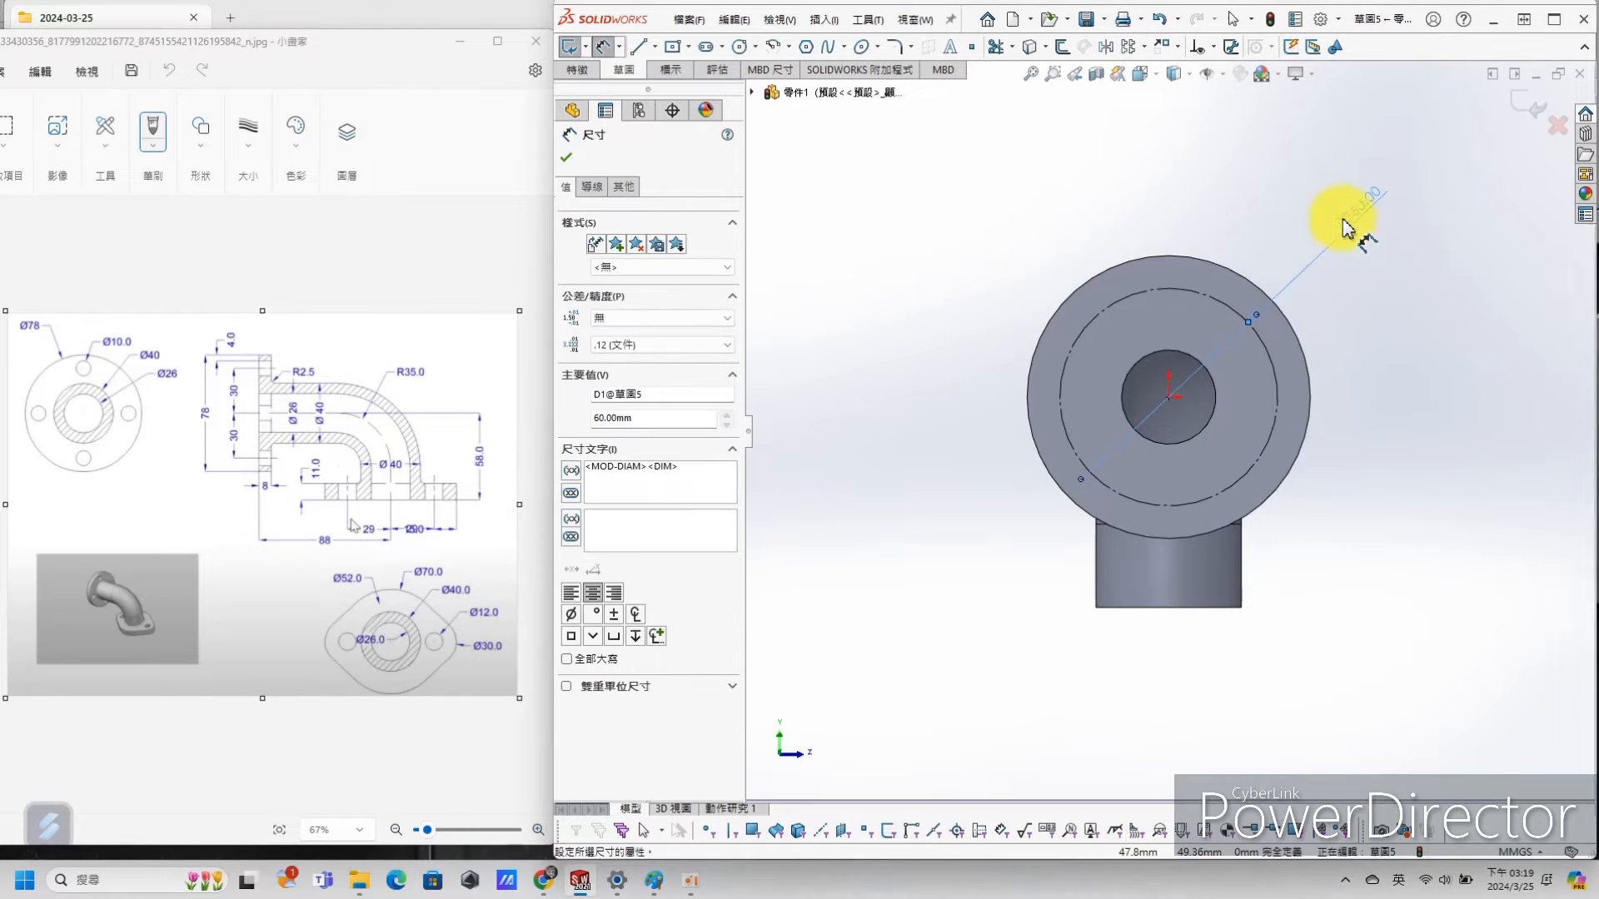
Step: Sketch a bolt-hole circle about 11.5 mm in diameter, centred on the uppermost point of the construction circle
{"action": "left_click", "coordinate": [742, 50]}
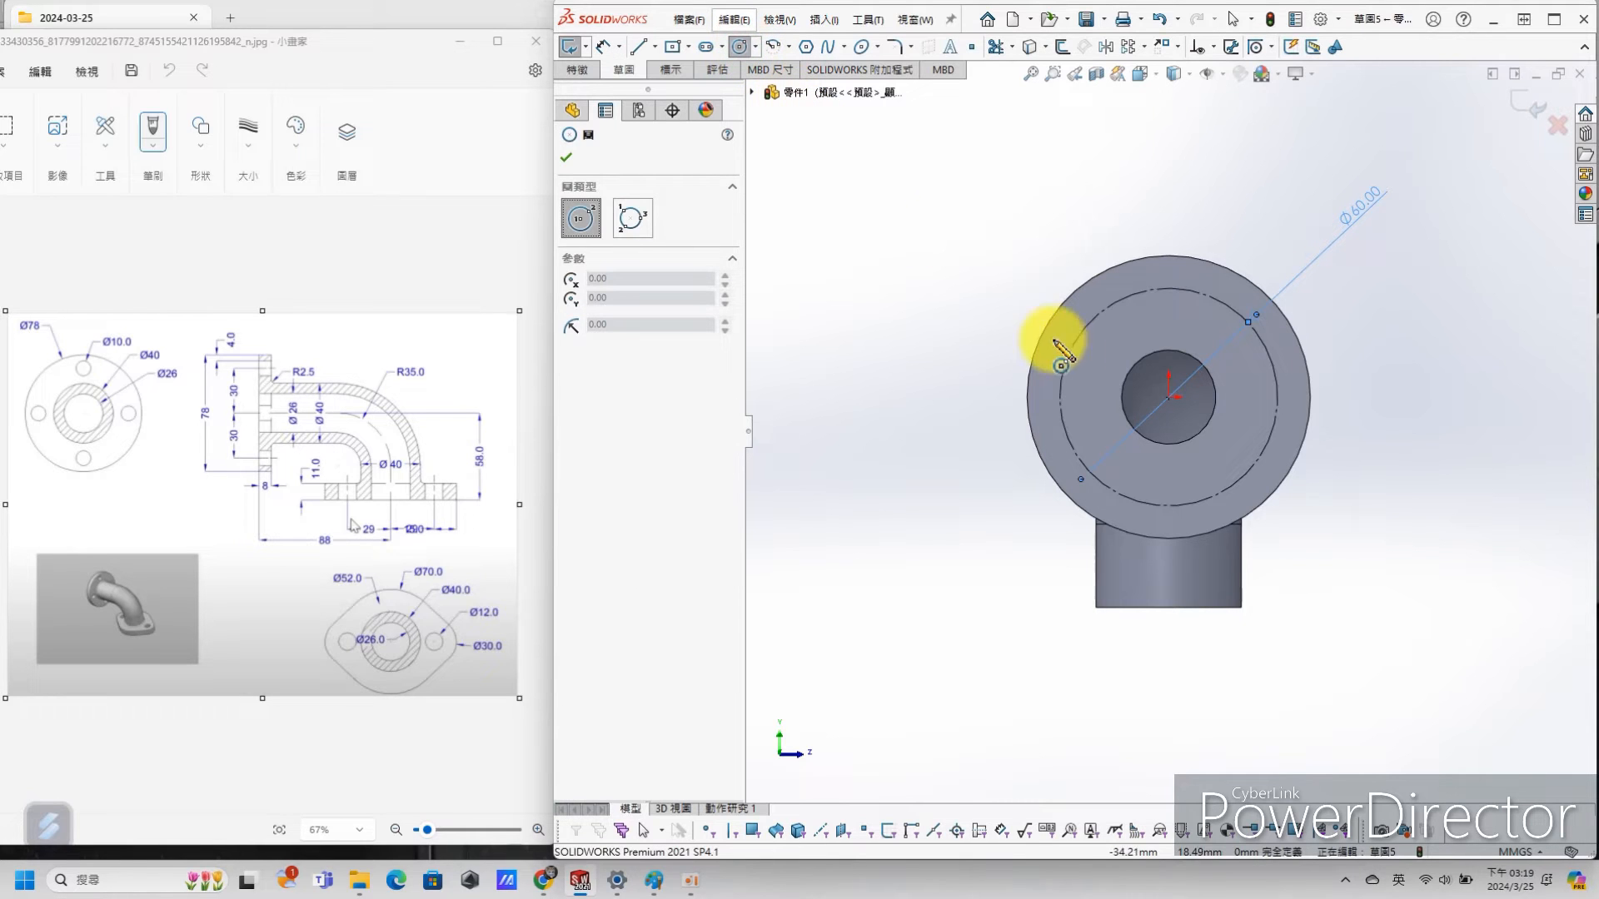
{"action": "left_click", "coordinate": [1169, 287]}
{"action": "left_click", "coordinate": [1171, 309]}
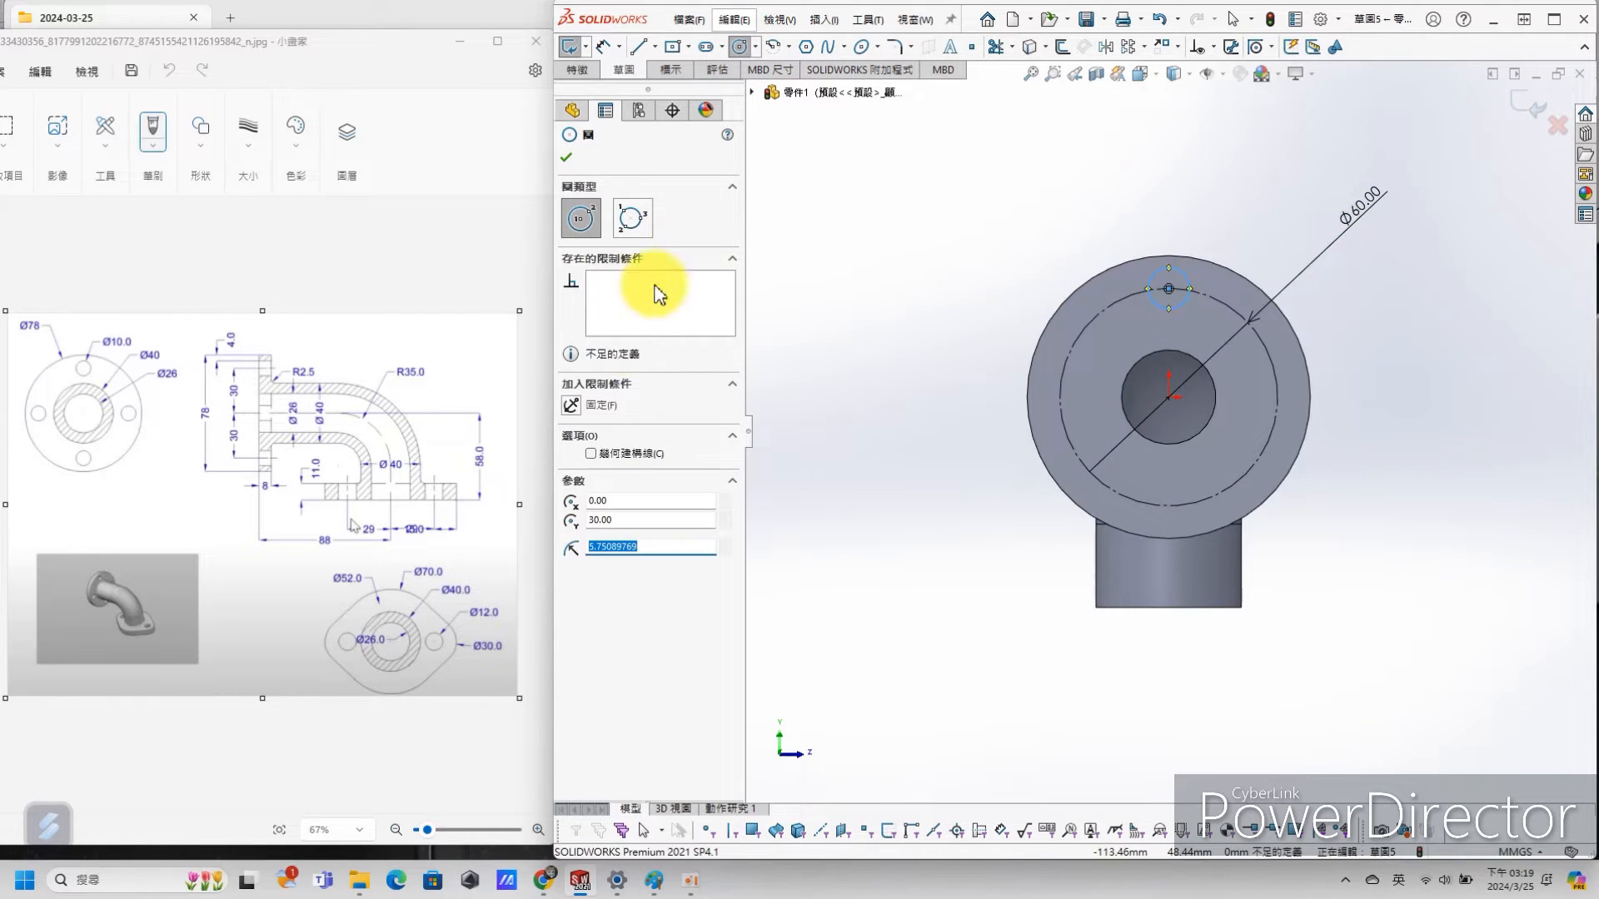
Step: Dimension the bolt-hole circle's diameter to 10 mm
{"action": "key", "text": "s"}
{"action": "left_click", "coordinate": [986, 273]}
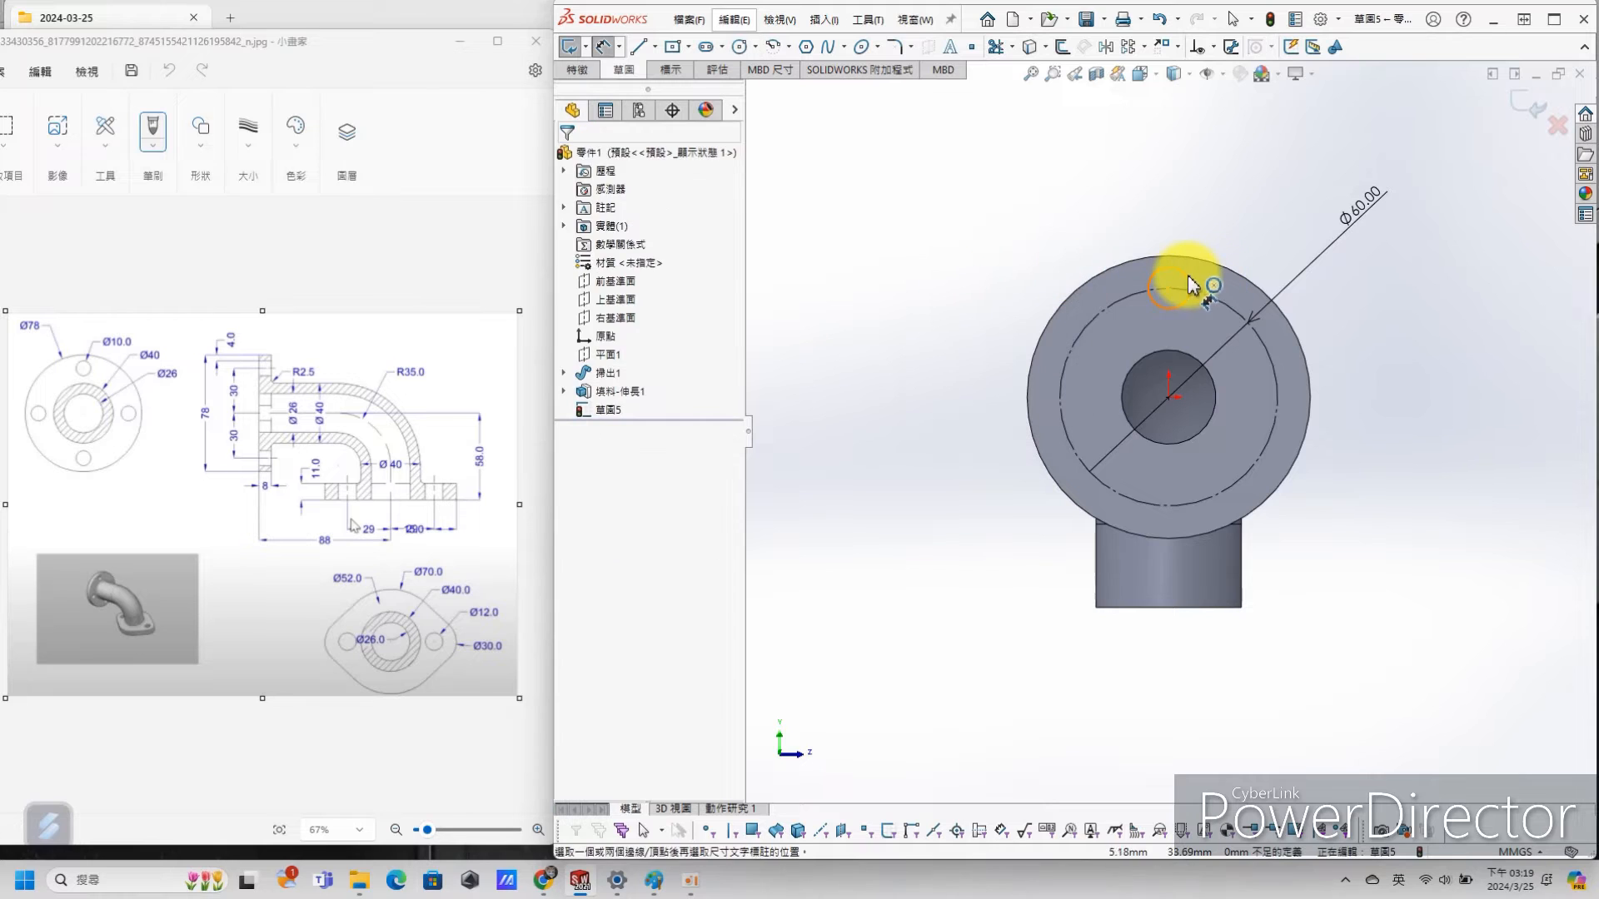
{"action": "left_click", "coordinate": [1188, 278]}
{"action": "left_click", "coordinate": [1244, 213]}
{"action": "type", "text": "10"}
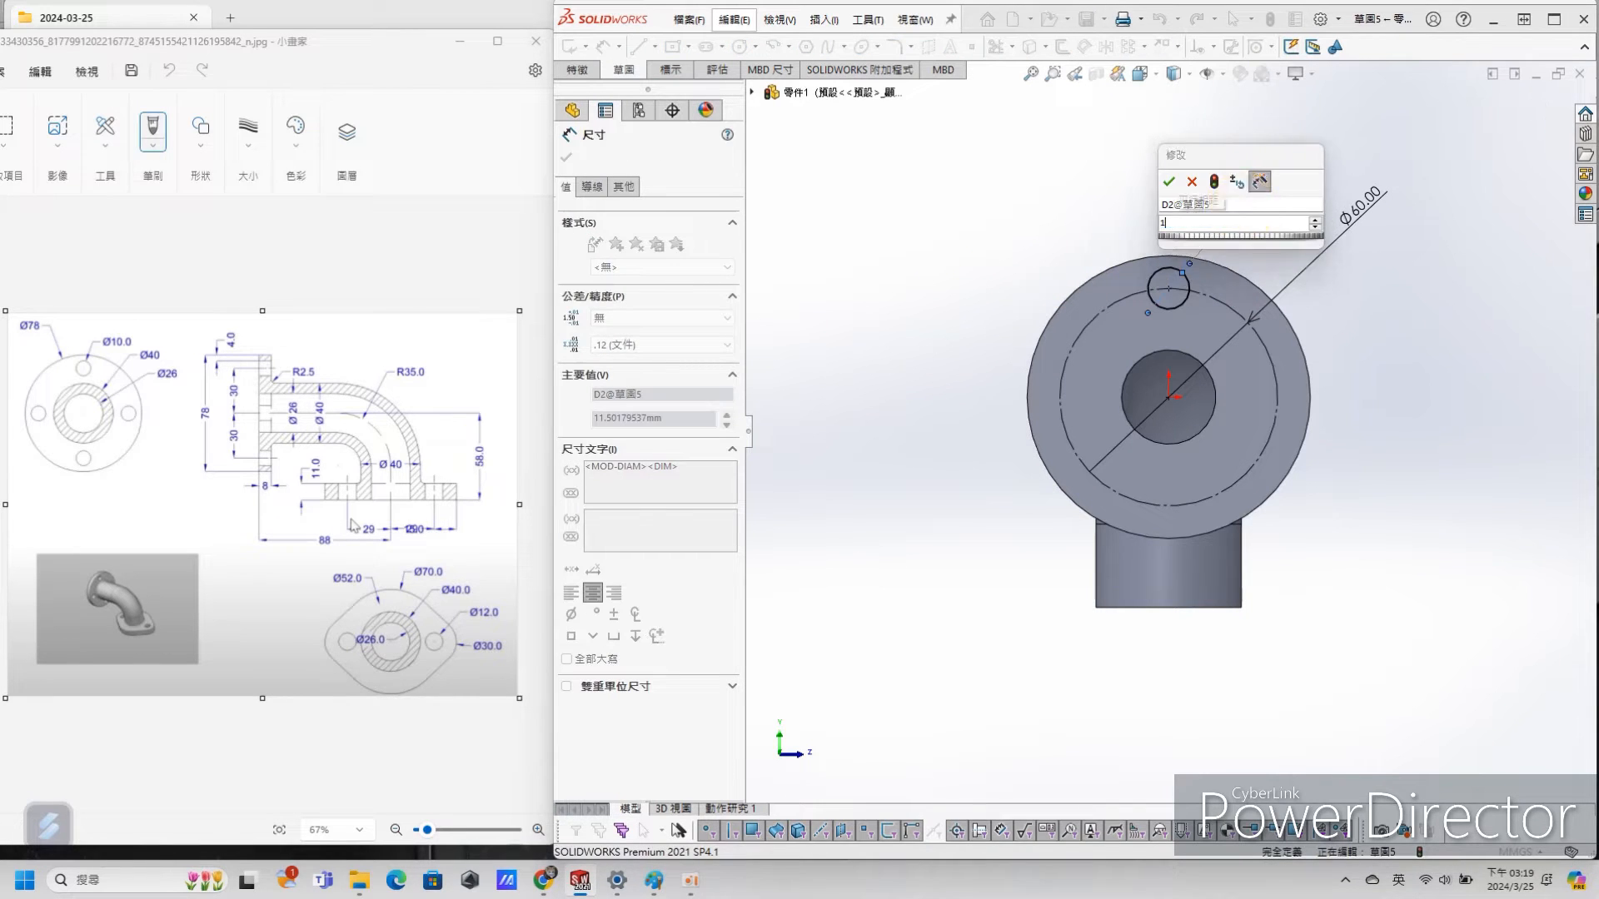
{"action": "key", "text": "Return"}
{"action": "left_click", "coordinate": [1087, 202]}
Step: Cut the bolt-hole circle through the flange with an Extruded Cut using the Up To Next end condition
{"action": "key", "text": "s"}
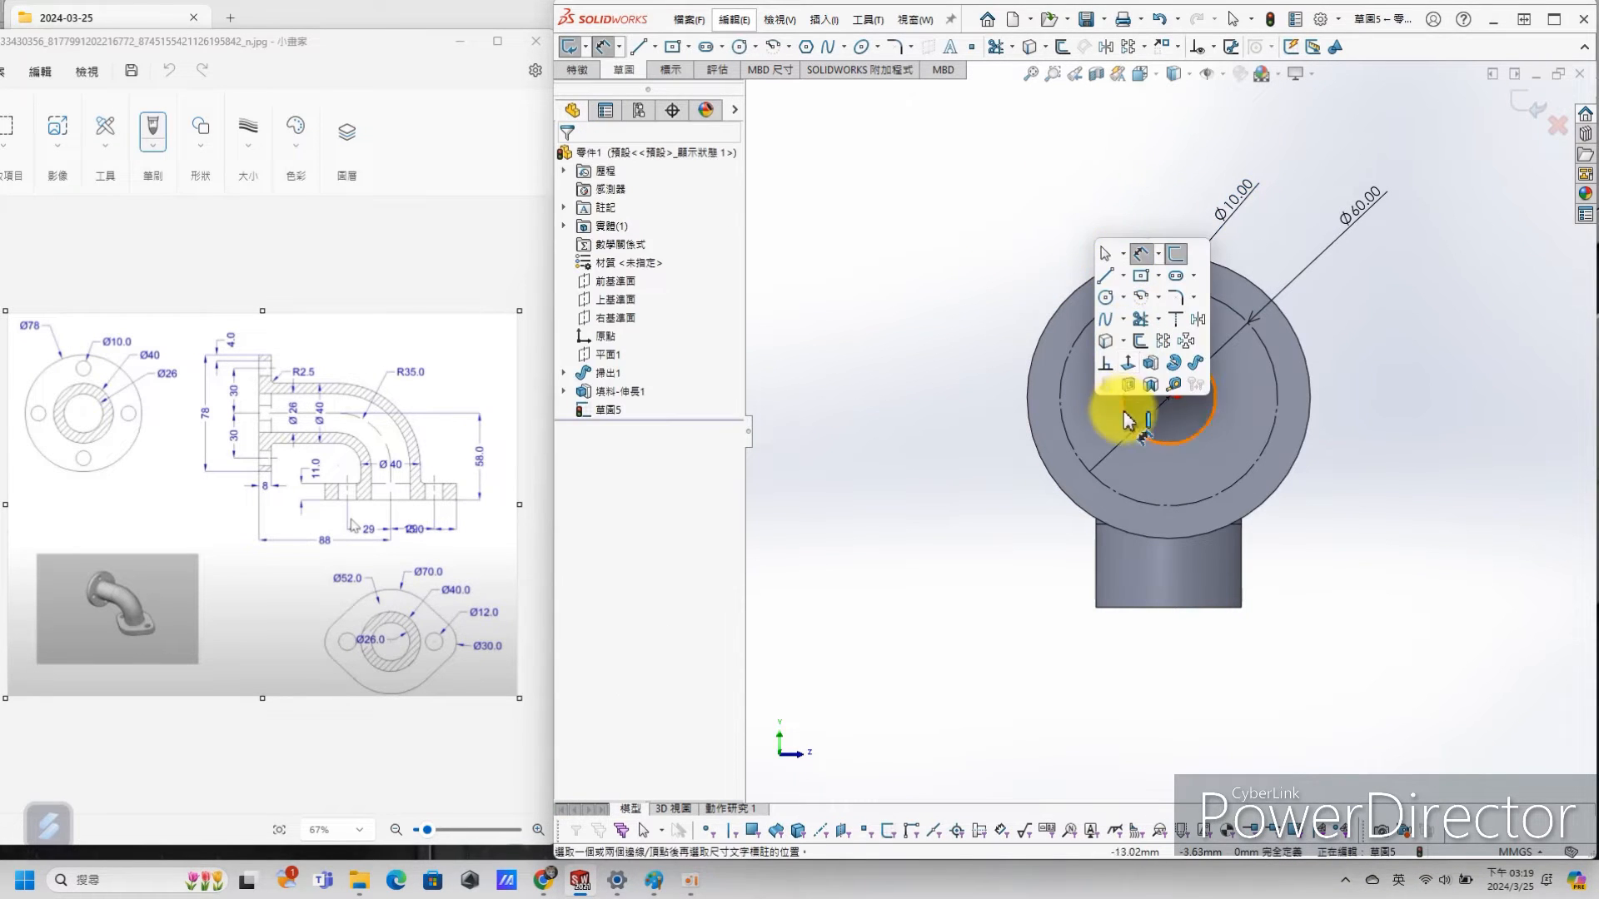
{"action": "left_click", "coordinate": [797, 384]}
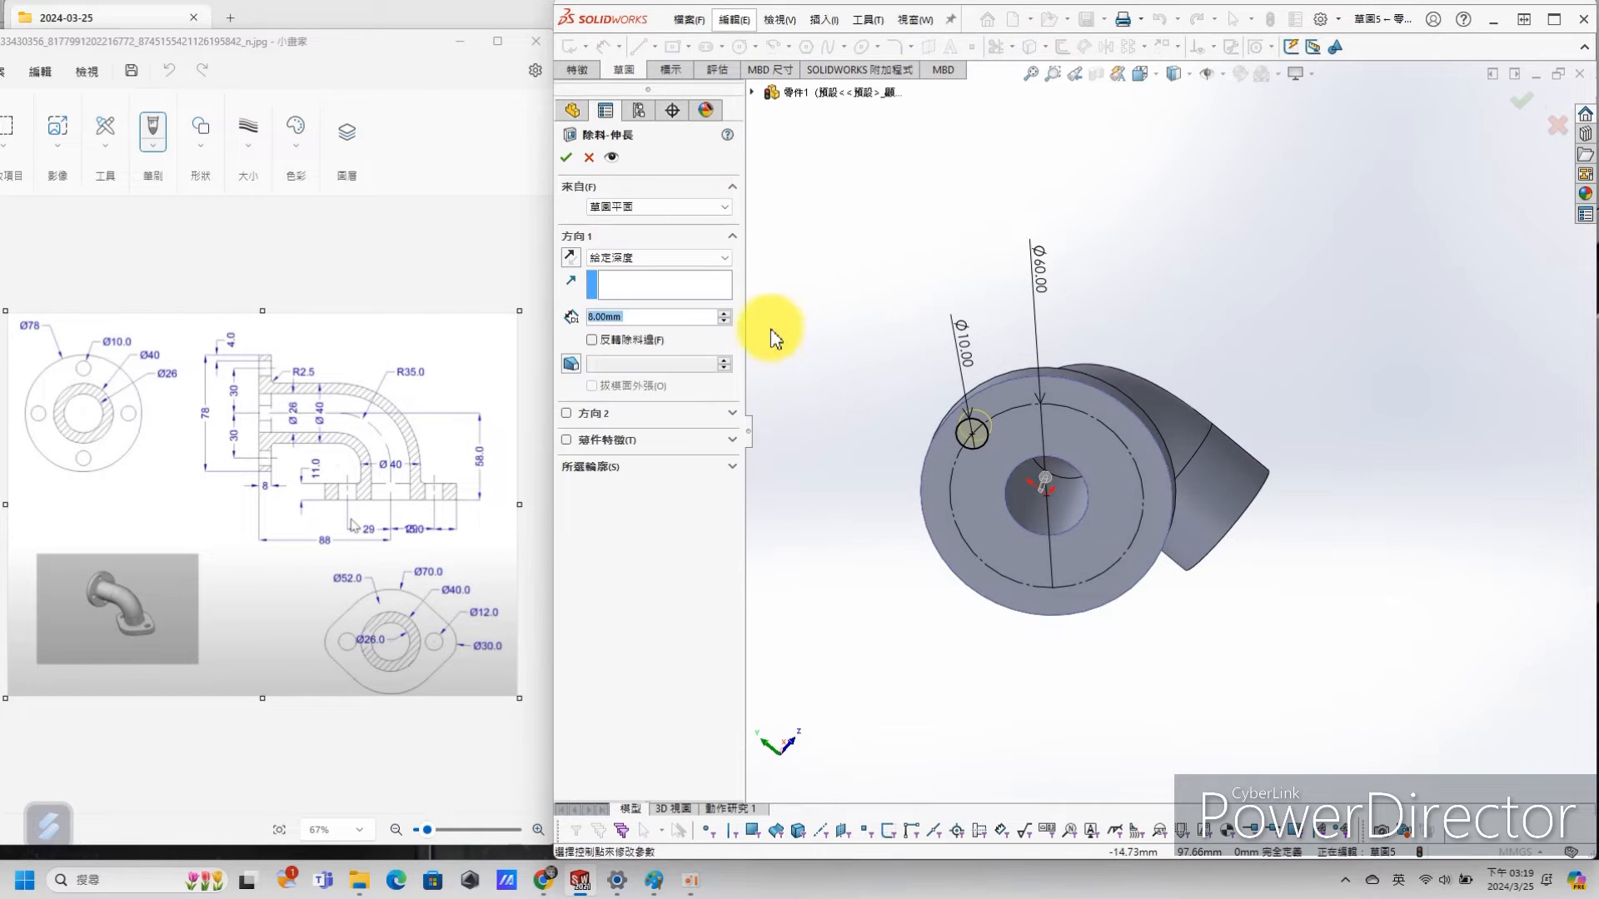
{"action": "left_click", "coordinate": [650, 258]}
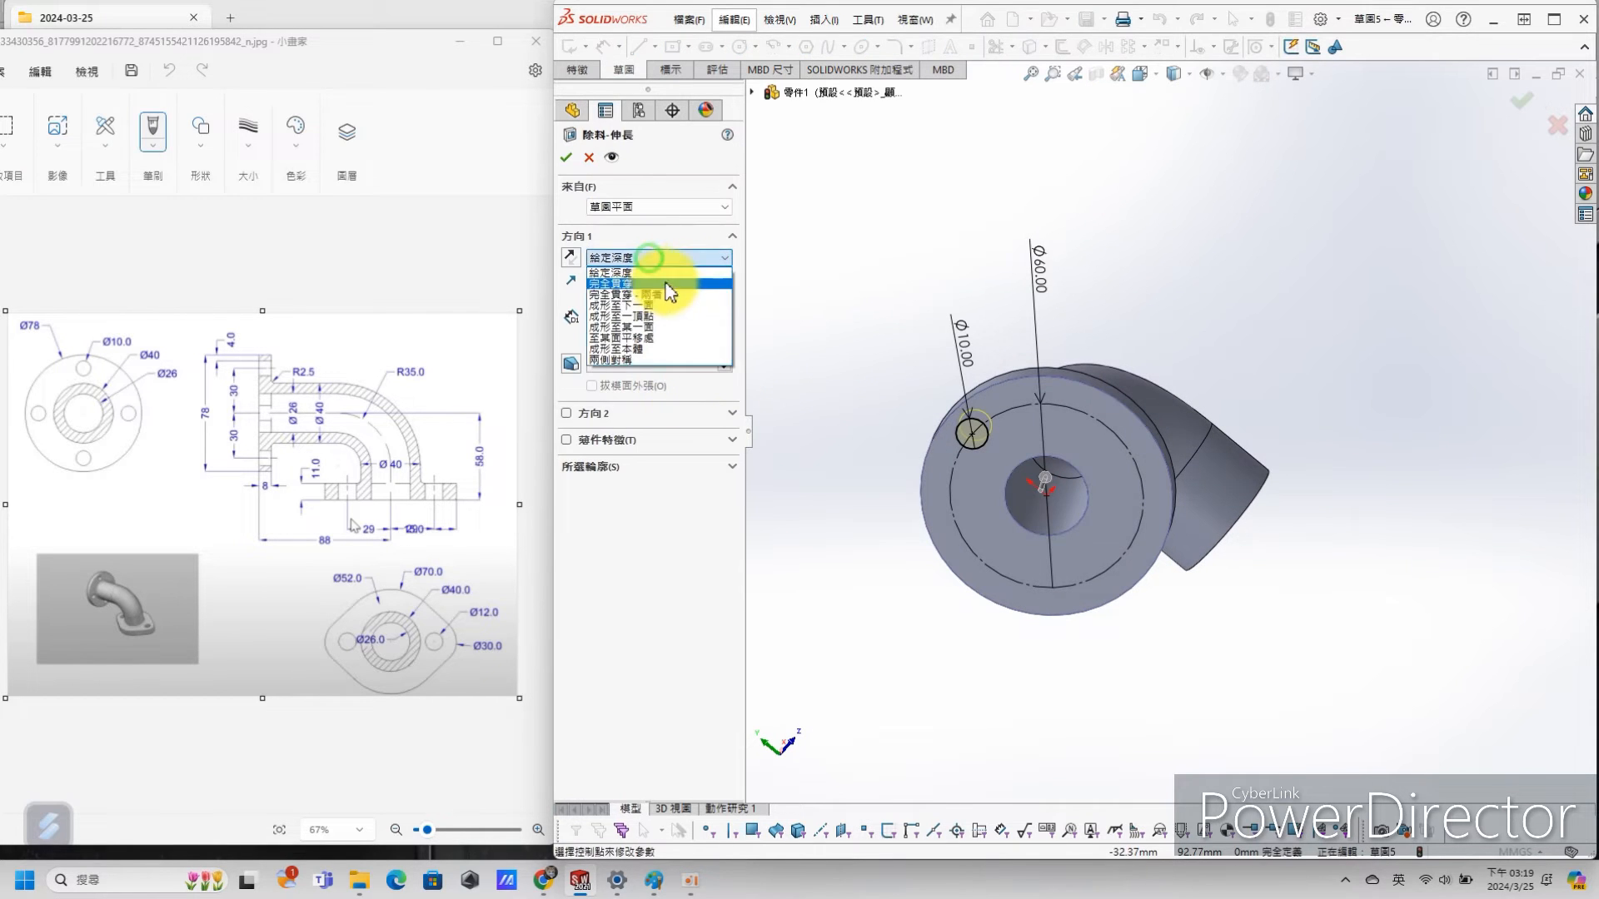
{"action": "left_click", "coordinate": [657, 305]}
{"action": "left_click", "coordinate": [567, 157]}
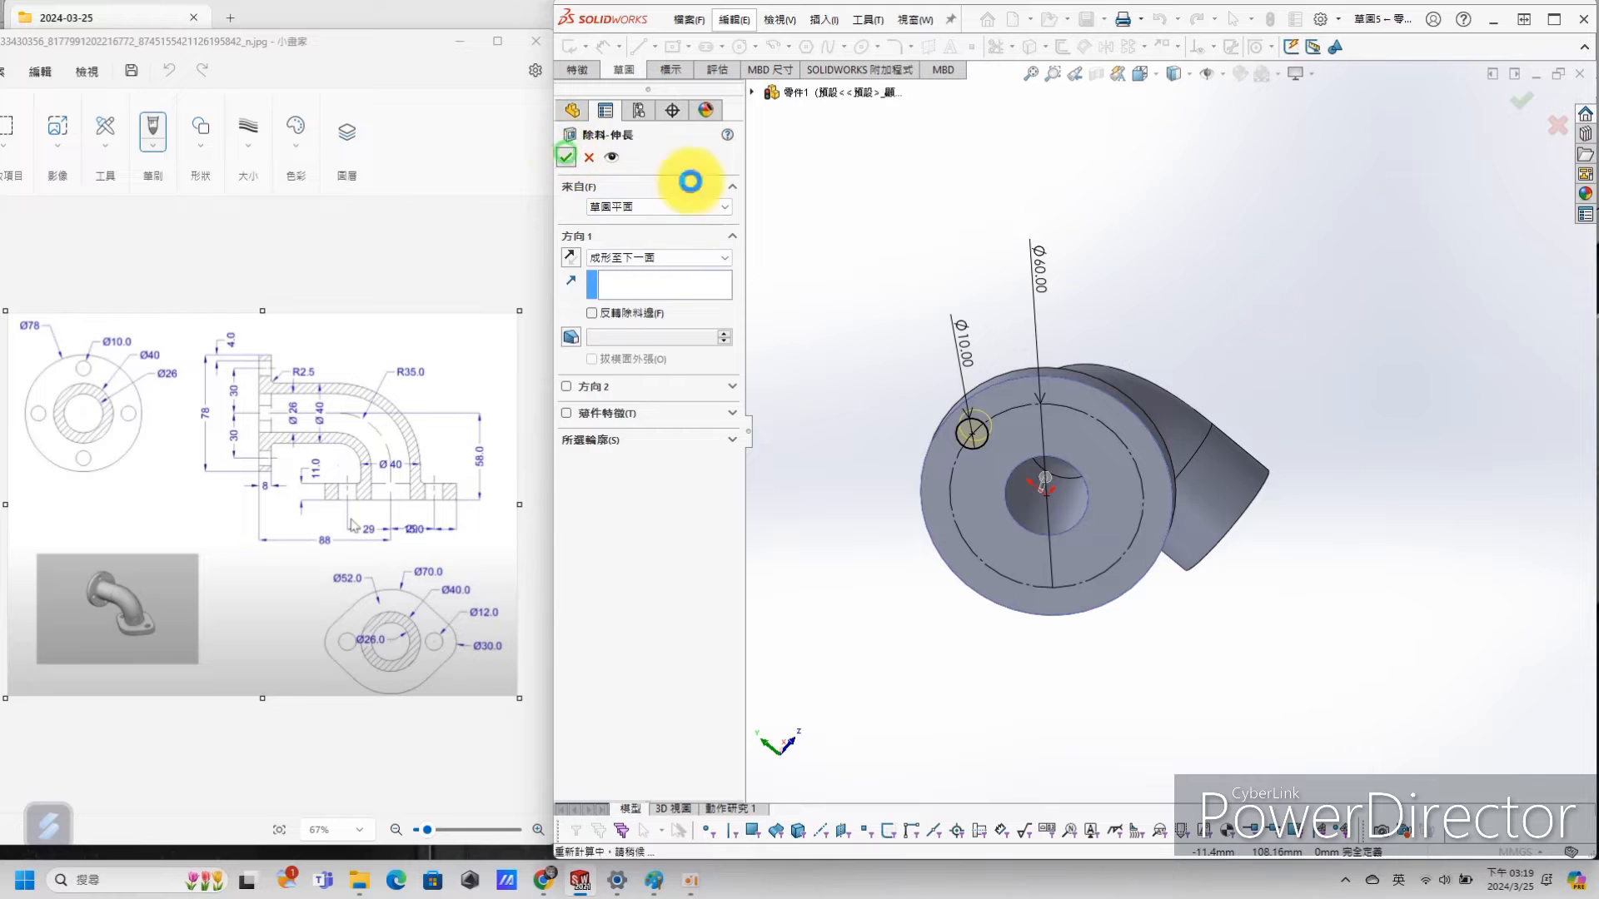
Step: Try to circular-pattern the round flange's boss extrusion as four equally spaced instances over 360 degrees about the flange's rim face
{"action": "middle_click_drag", "start_coordinate": [1181, 285], "coordinate": [1117, 428]}
{"action": "middle_click_drag", "start_coordinate": [845, 528], "coordinate": [949, 467]}
{"action": "key", "text": "s"}
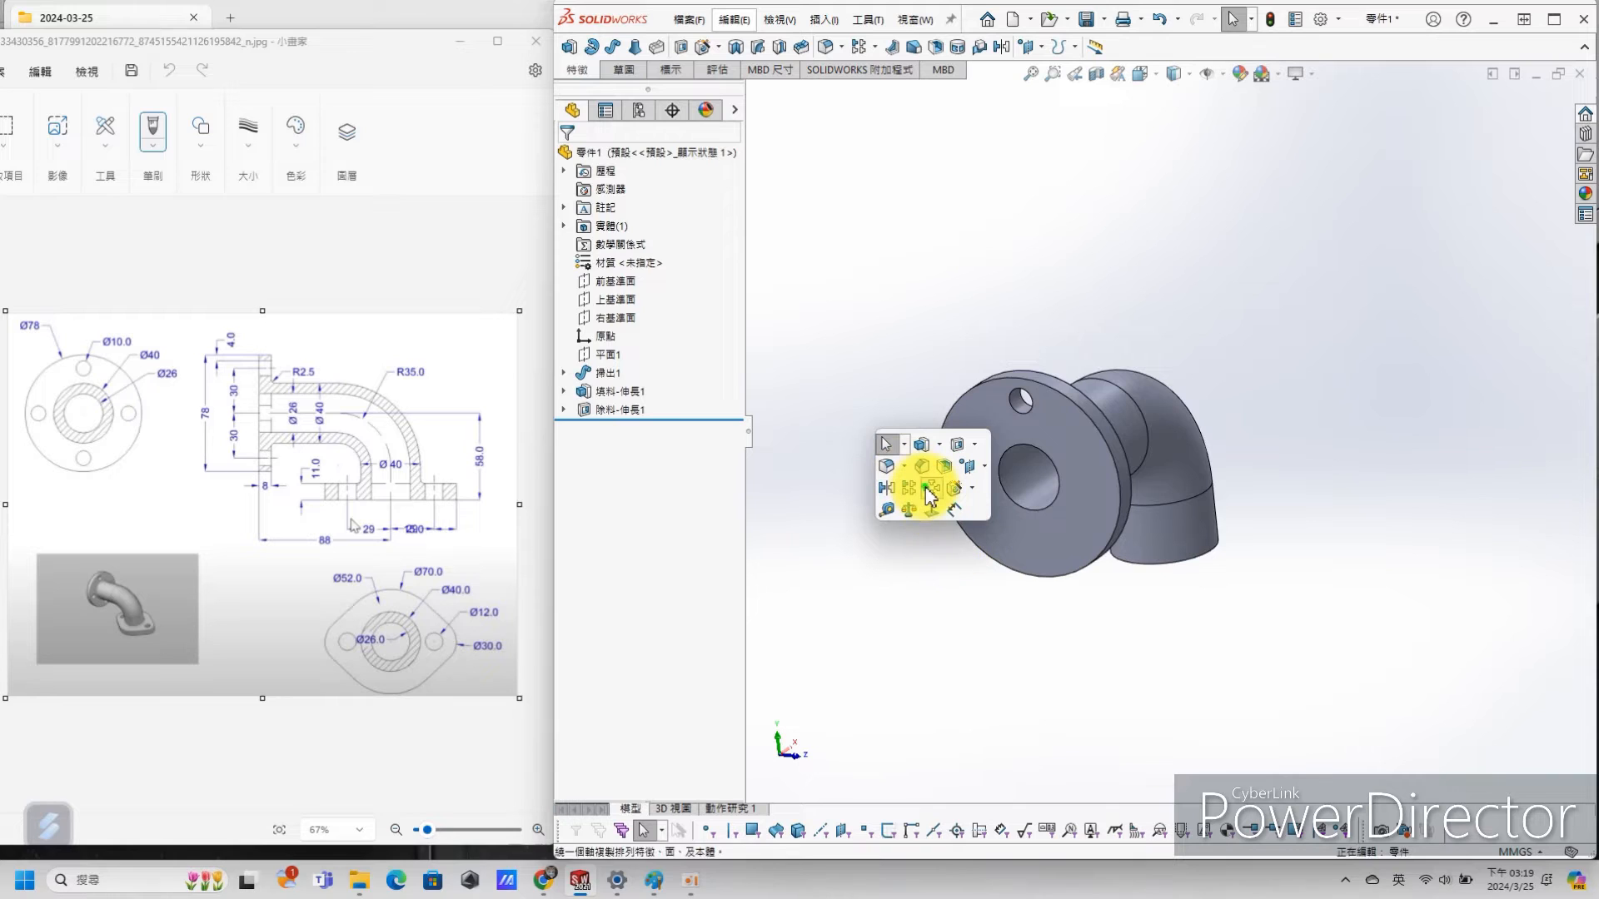
{"action": "left_click", "coordinate": [931, 489]}
{"action": "scroll", "coordinate": [1002, 378], "scroll_direction": "down", "scroll_amount": 2}
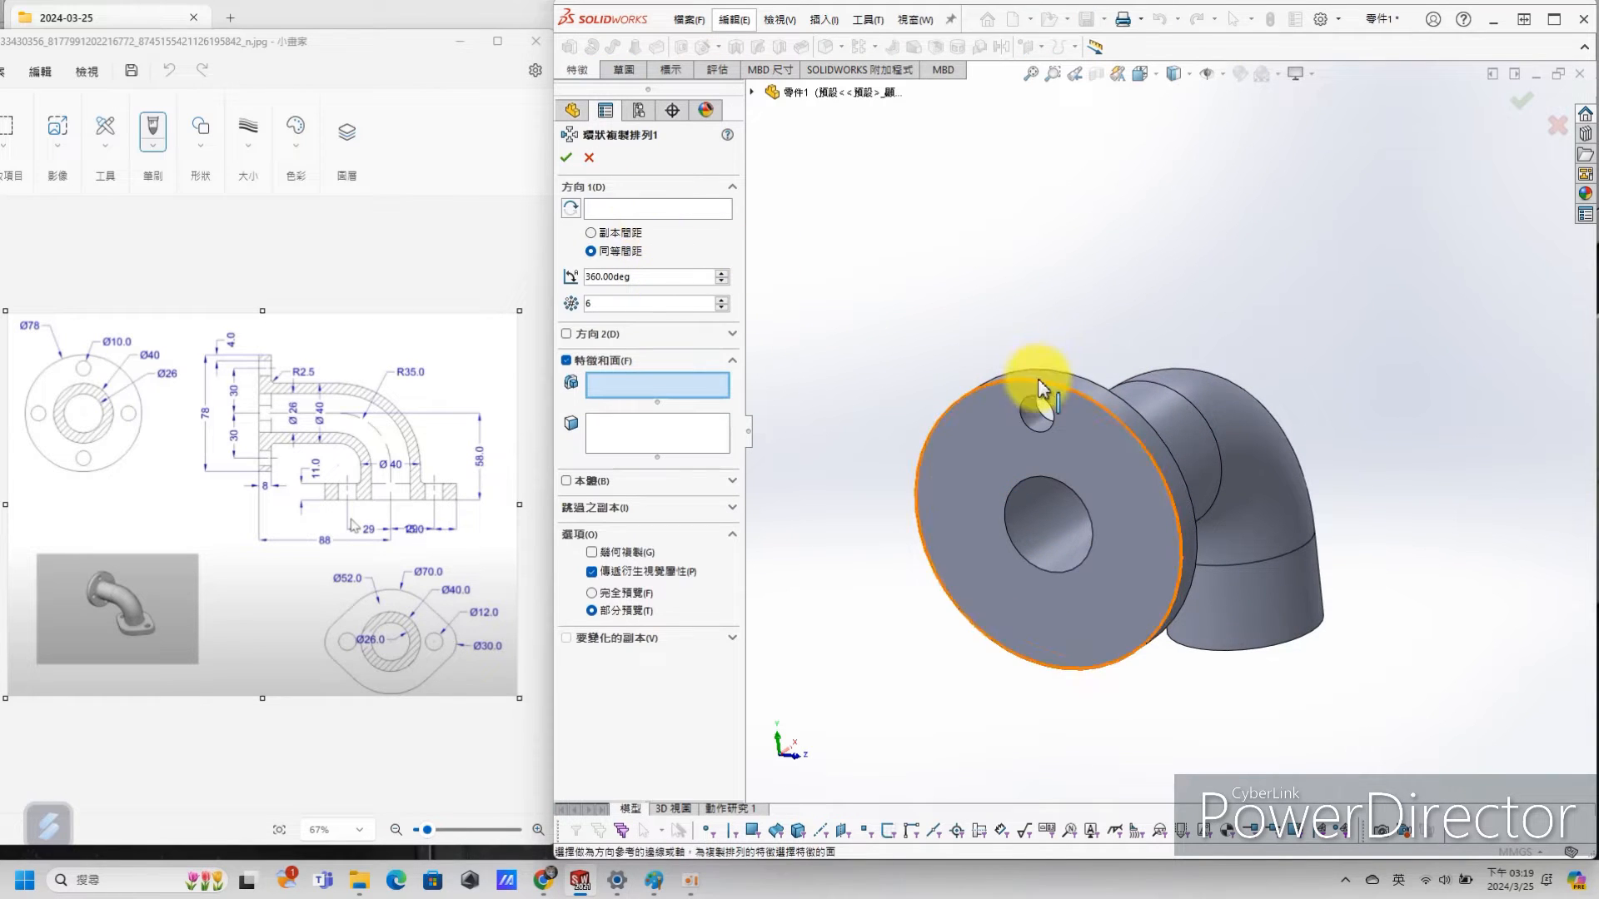
{"action": "left_click", "coordinate": [1066, 374]}
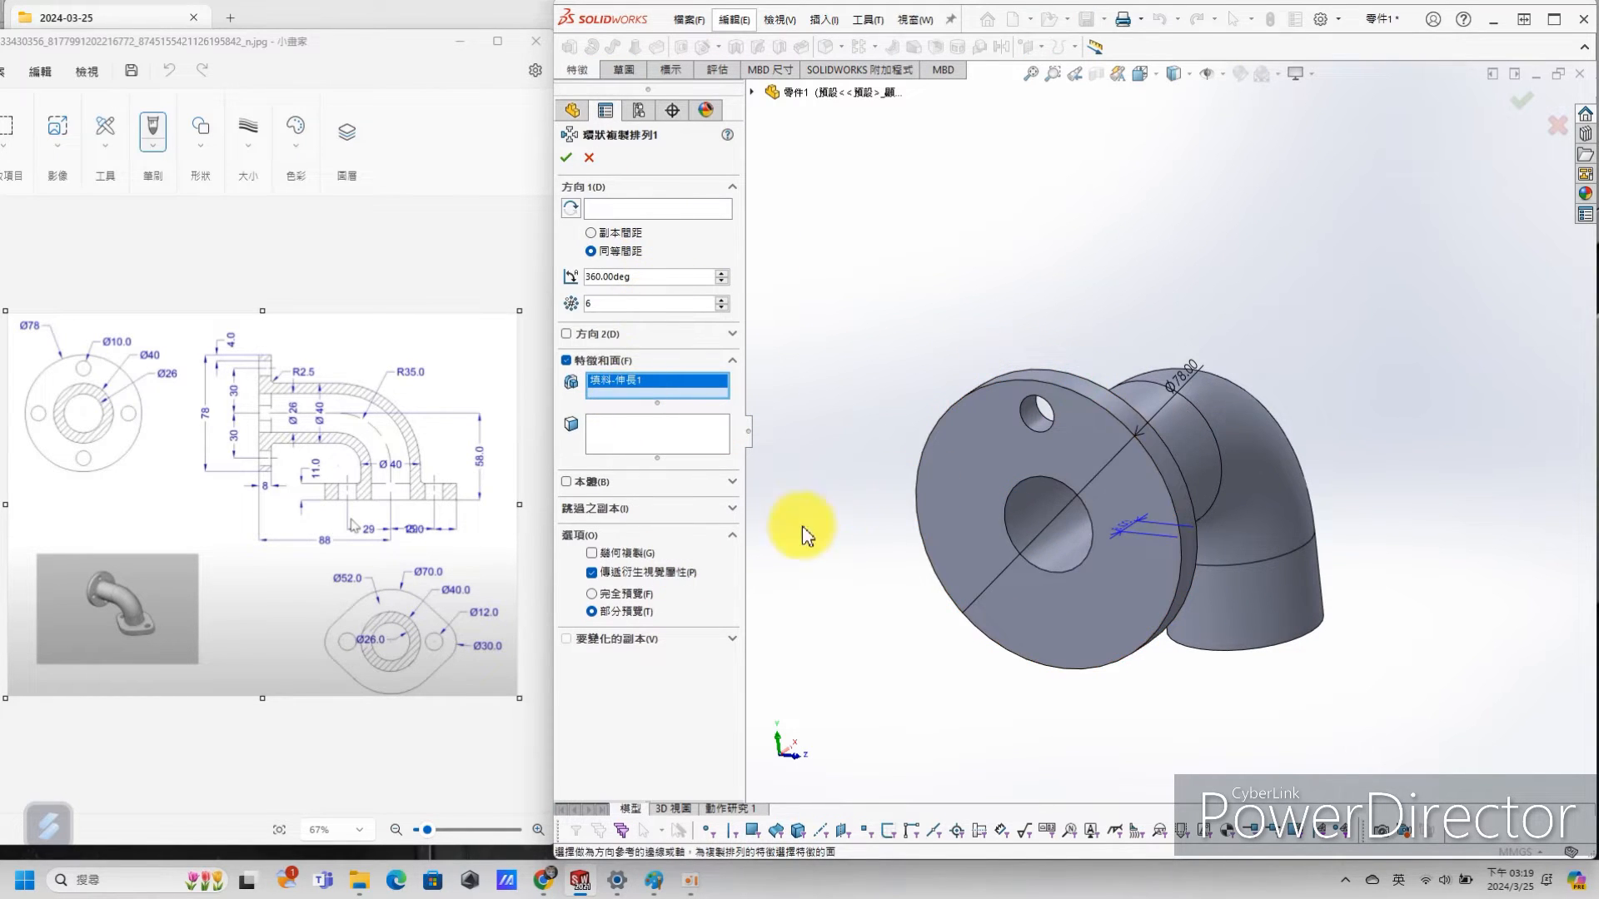
{"action": "left_click", "coordinate": [631, 209]}
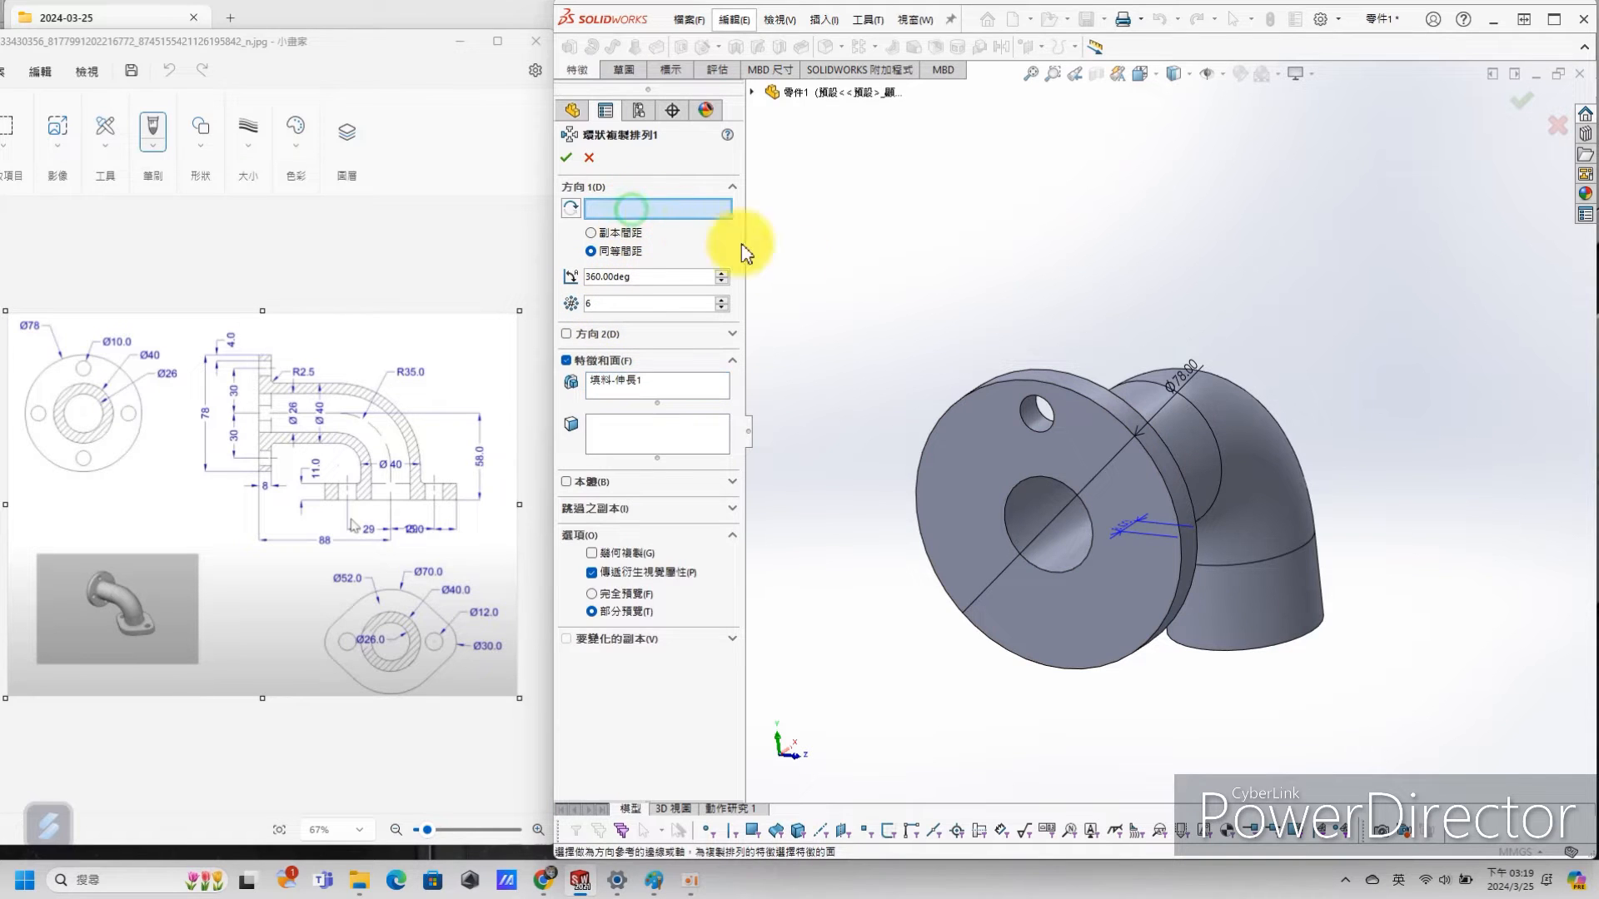
{"action": "left_click", "coordinate": [1082, 392]}
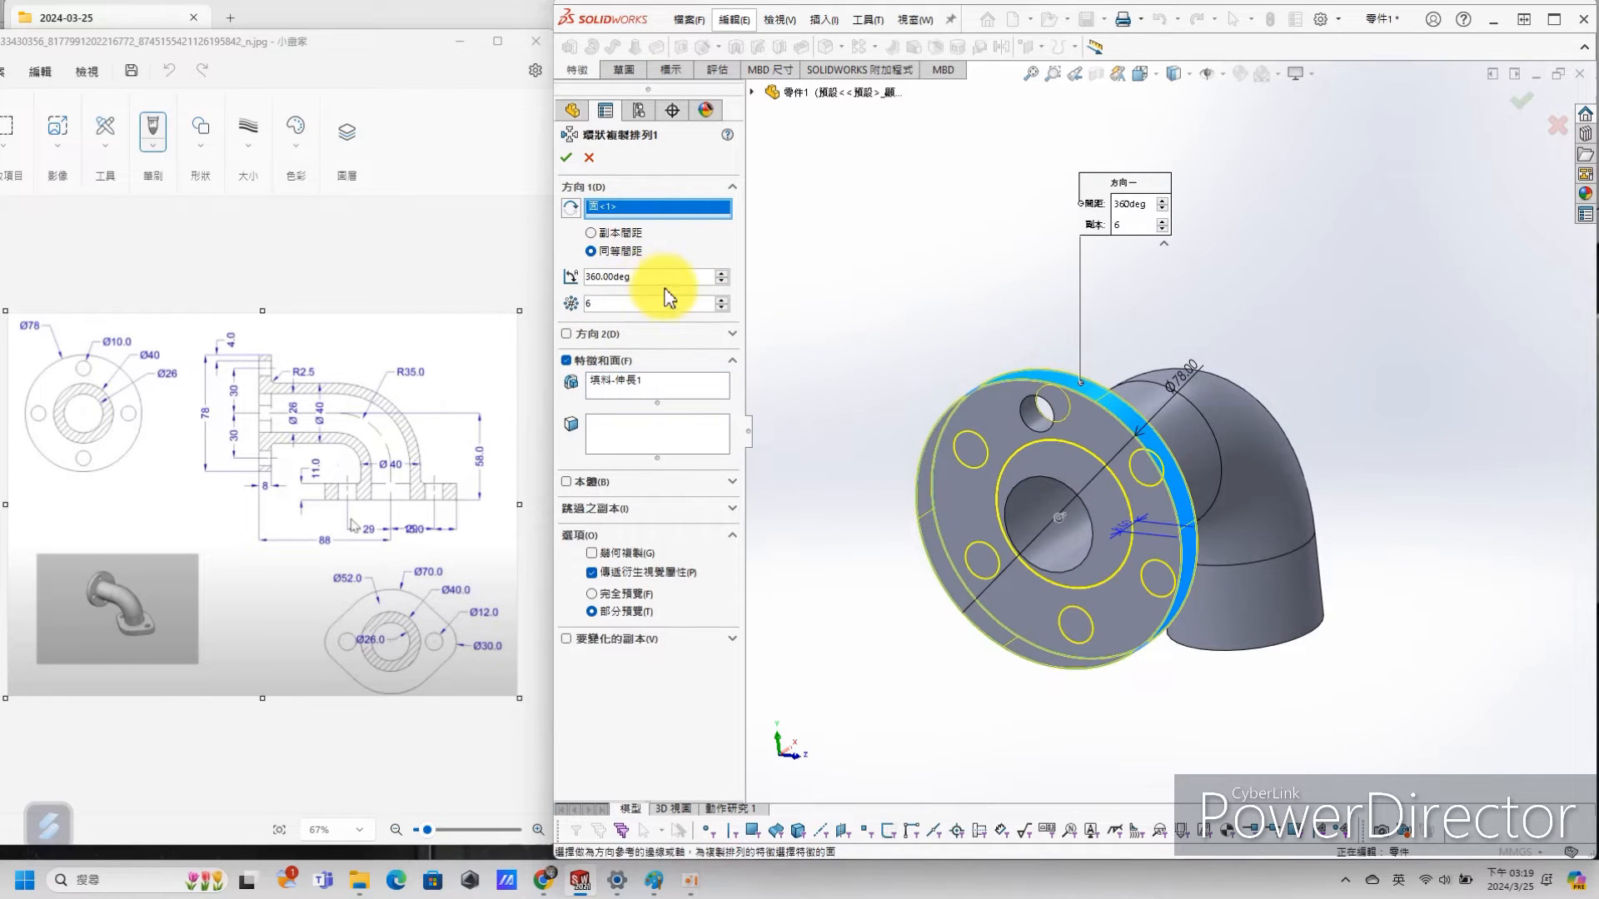
{"action": "left_click", "coordinate": [620, 301]}
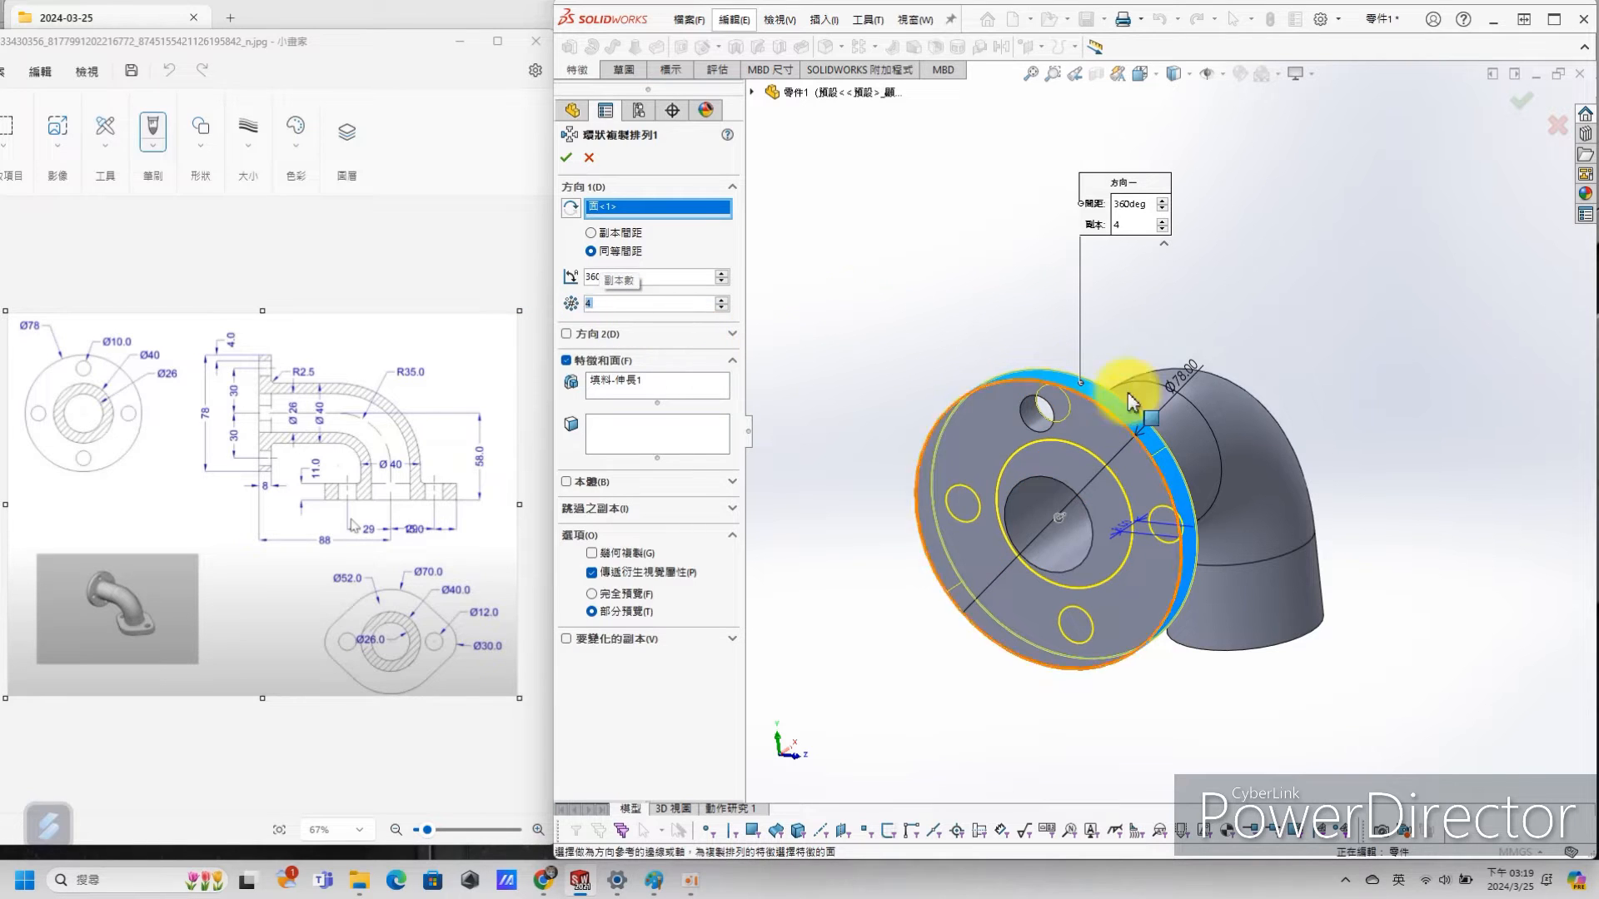
{"action": "left_click", "coordinate": [564, 158]}
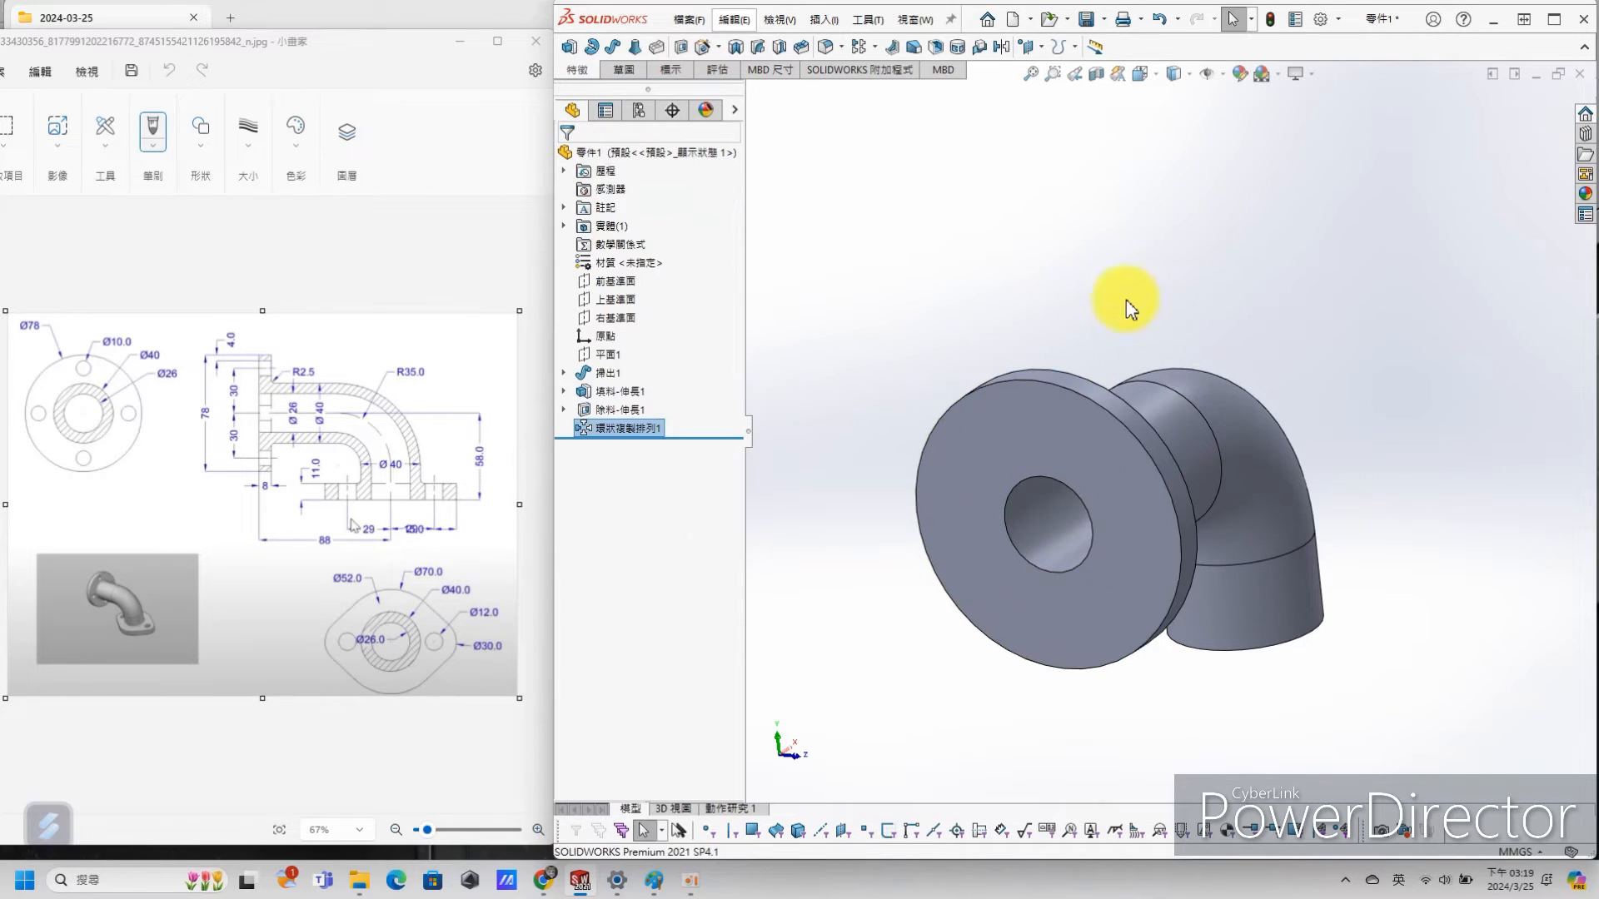
Step: Delete the circular pattern made from the round flange's boss extrusion
{"action": "left_click", "coordinate": [618, 429]}
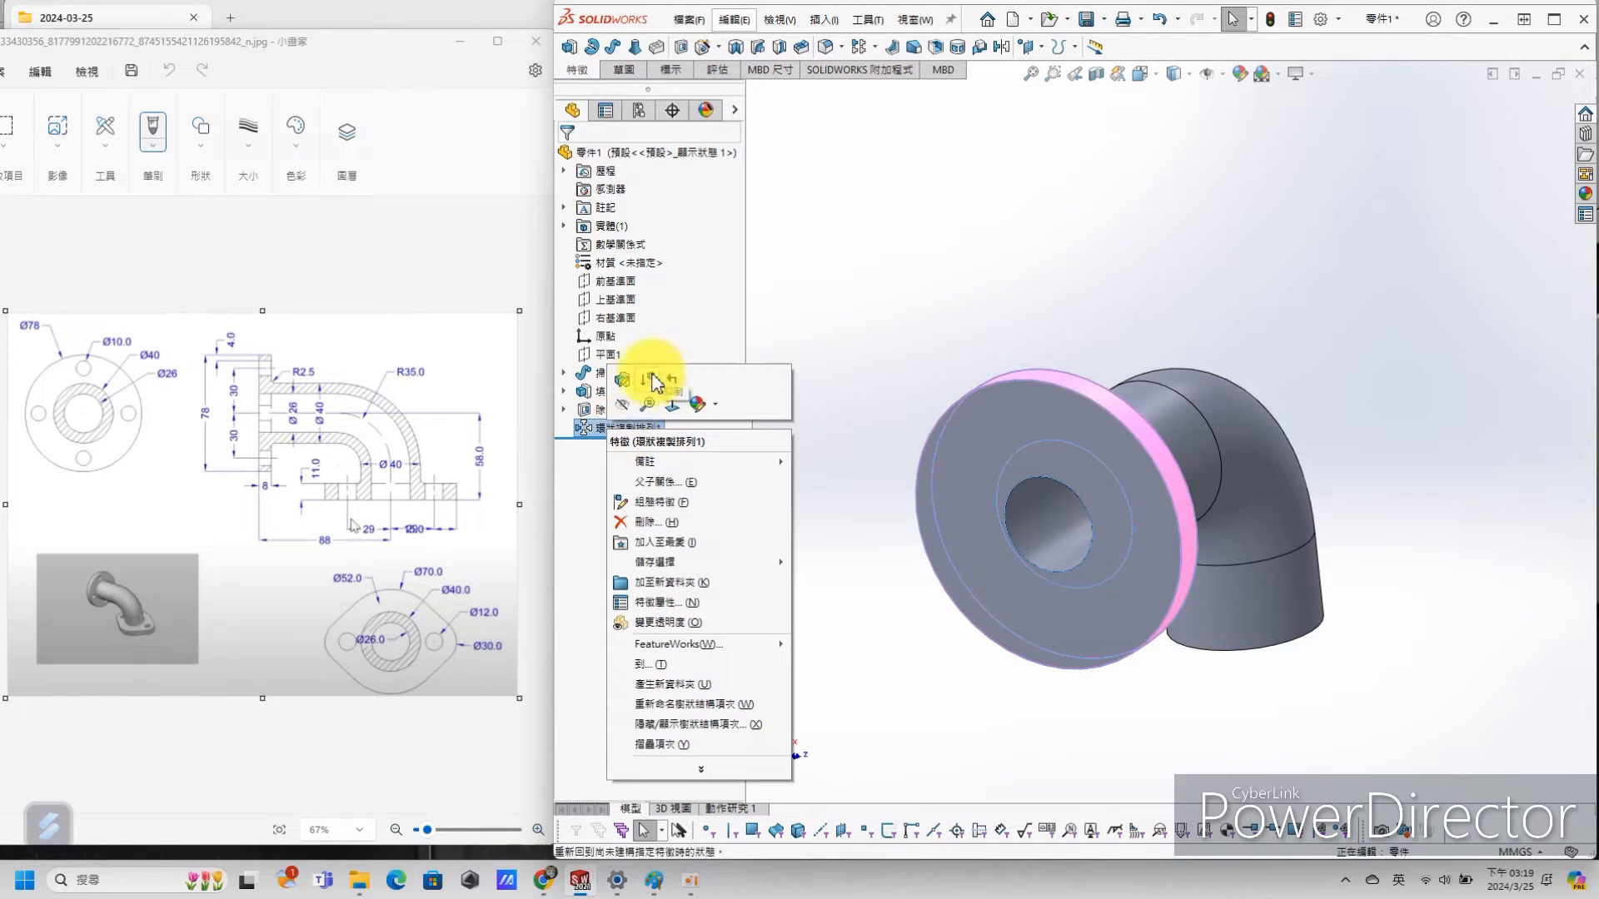
{"action": "left_click", "coordinate": [650, 522]}
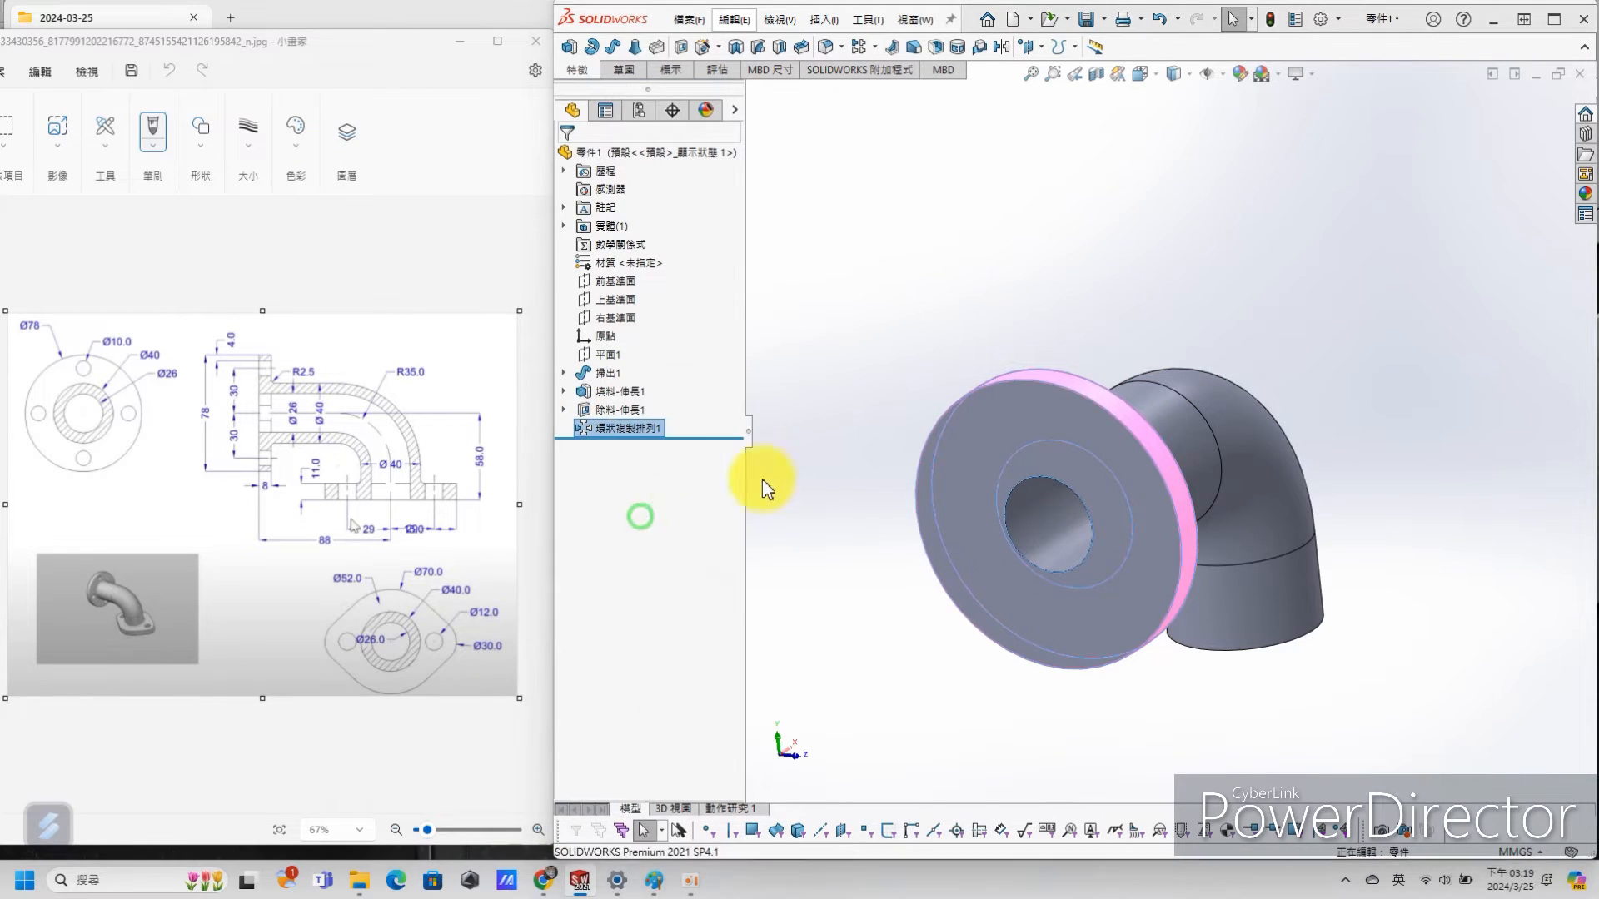
{"action": "left_click", "coordinate": [904, 356]}
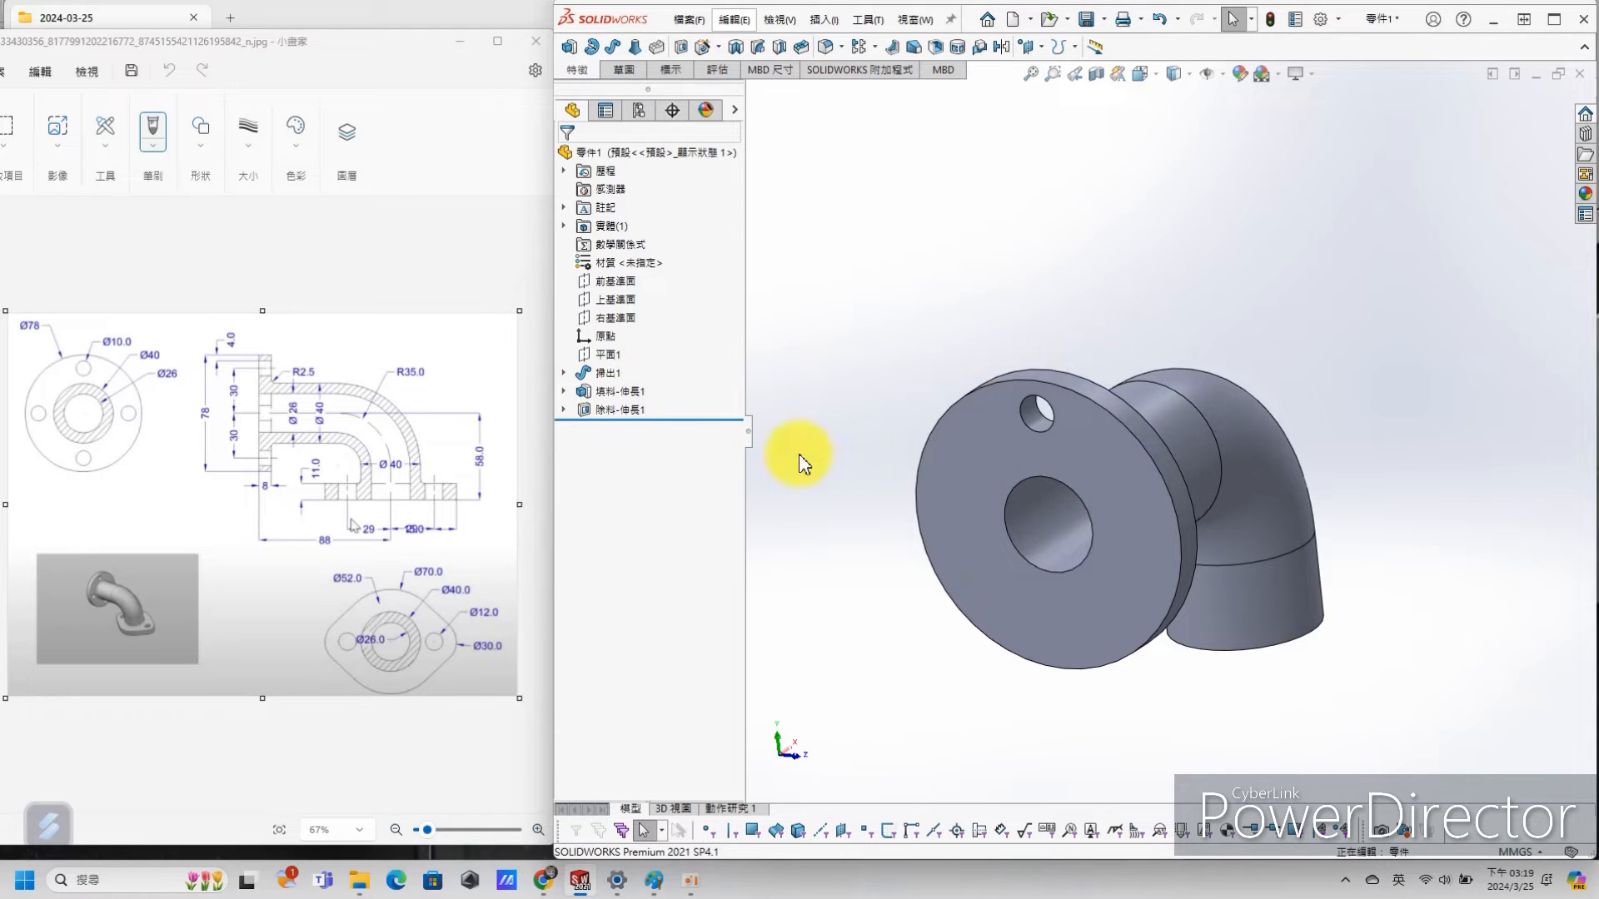
Step: Circular-pattern the bolt-hole cut as four equally spaced instances over 360 degrees about the round flange's rim face
{"action": "left_click", "coordinate": [619, 410]}
{"action": "key", "text": "s"}
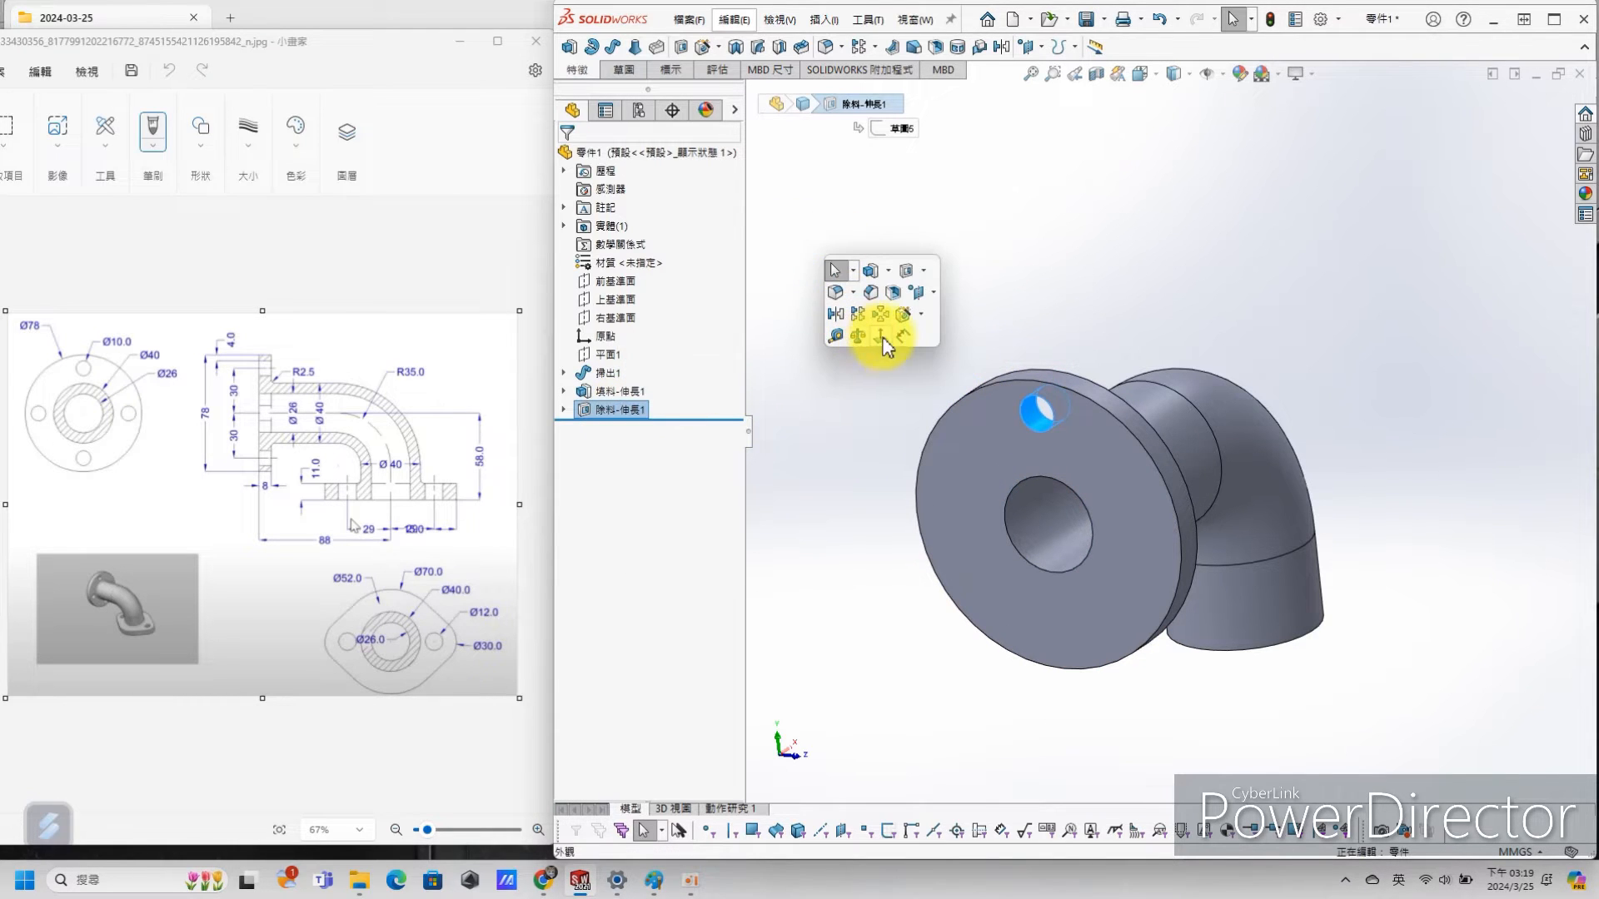
{"action": "left_click", "coordinate": [881, 316]}
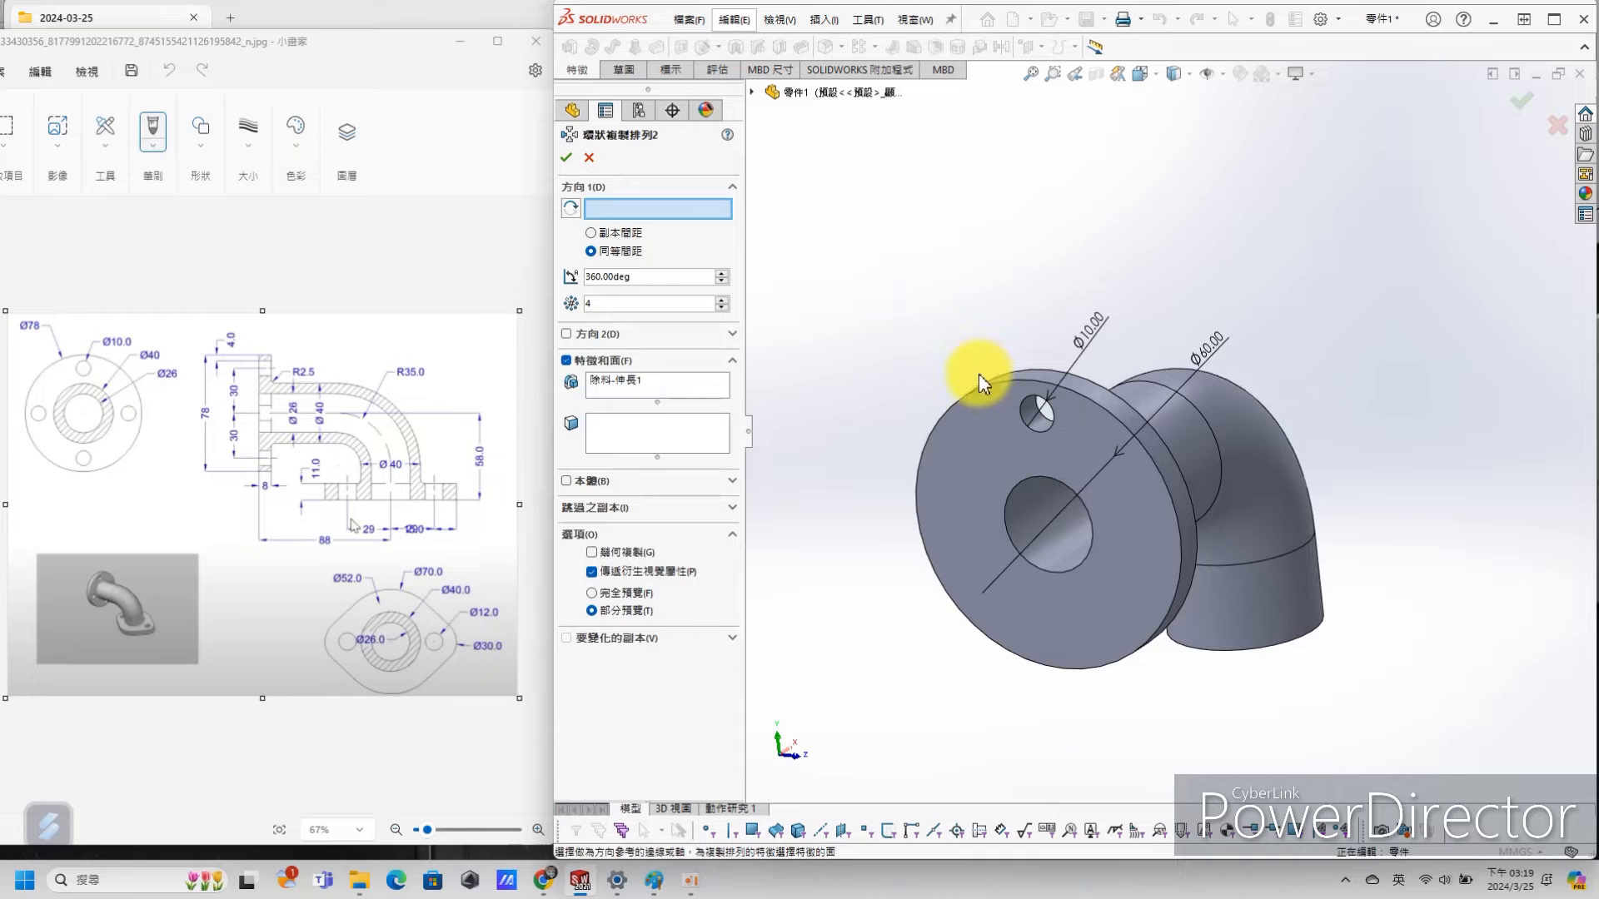
{"action": "left_click", "coordinate": [1098, 391]}
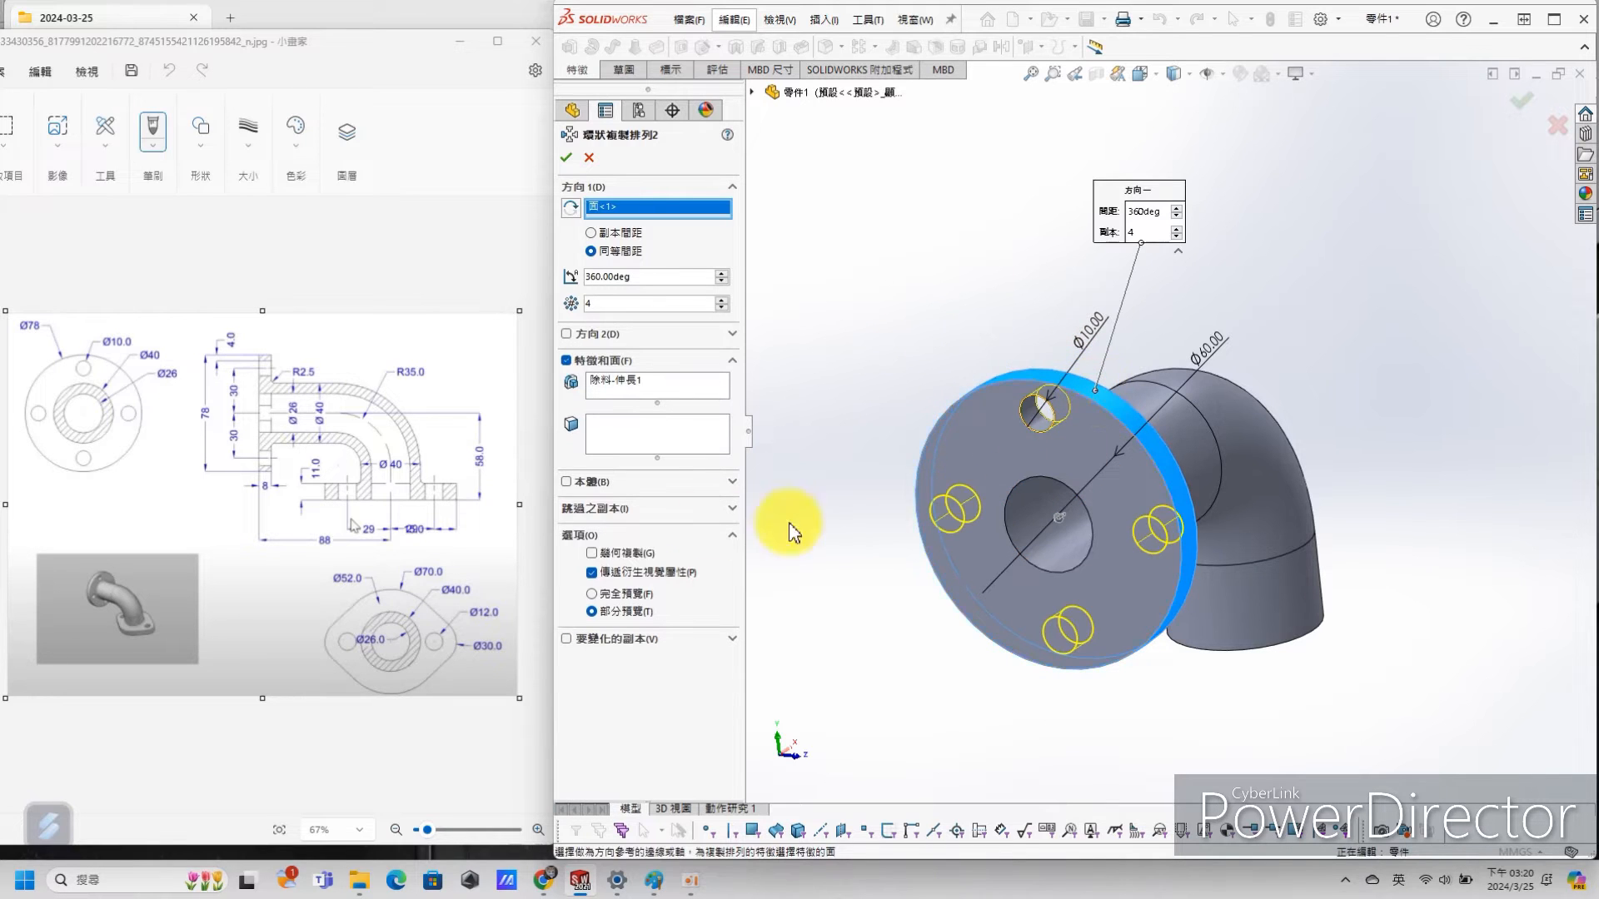
{"action": "left_click", "coordinate": [559, 156]}
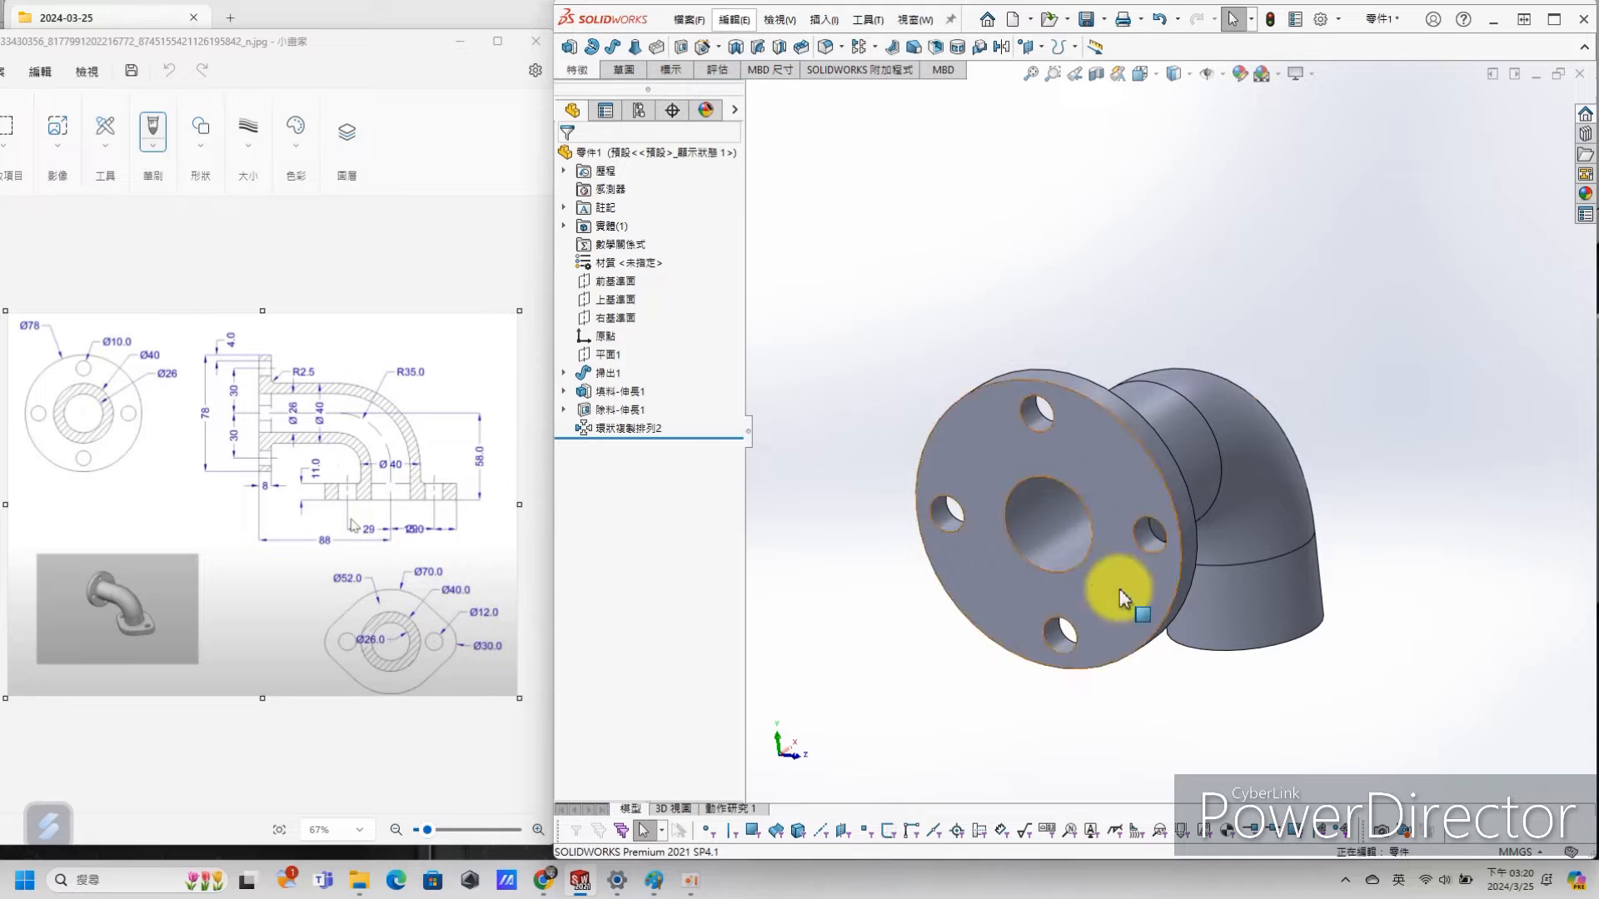
Step: Start a new sketch on the ring-shaped end face at the pipe's unflanged end
{"action": "middle_click_drag", "start_coordinate": [1167, 646], "coordinate": [1256, 725]}
{"action": "left_click", "coordinate": [1255, 698]}
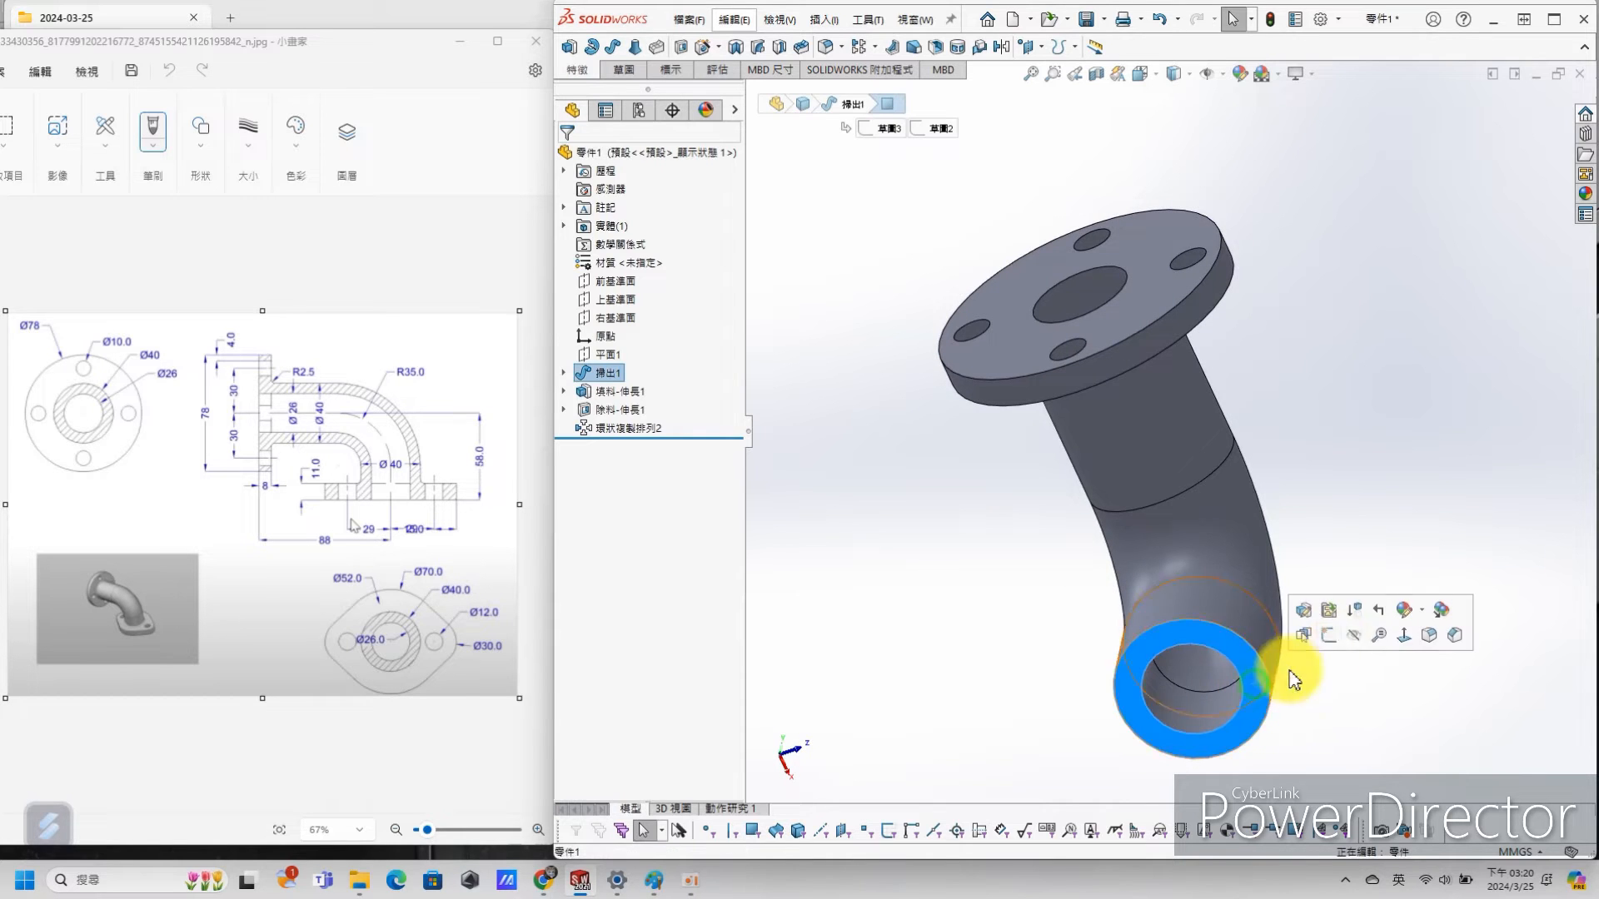
{"action": "left_click", "coordinate": [1327, 642]}
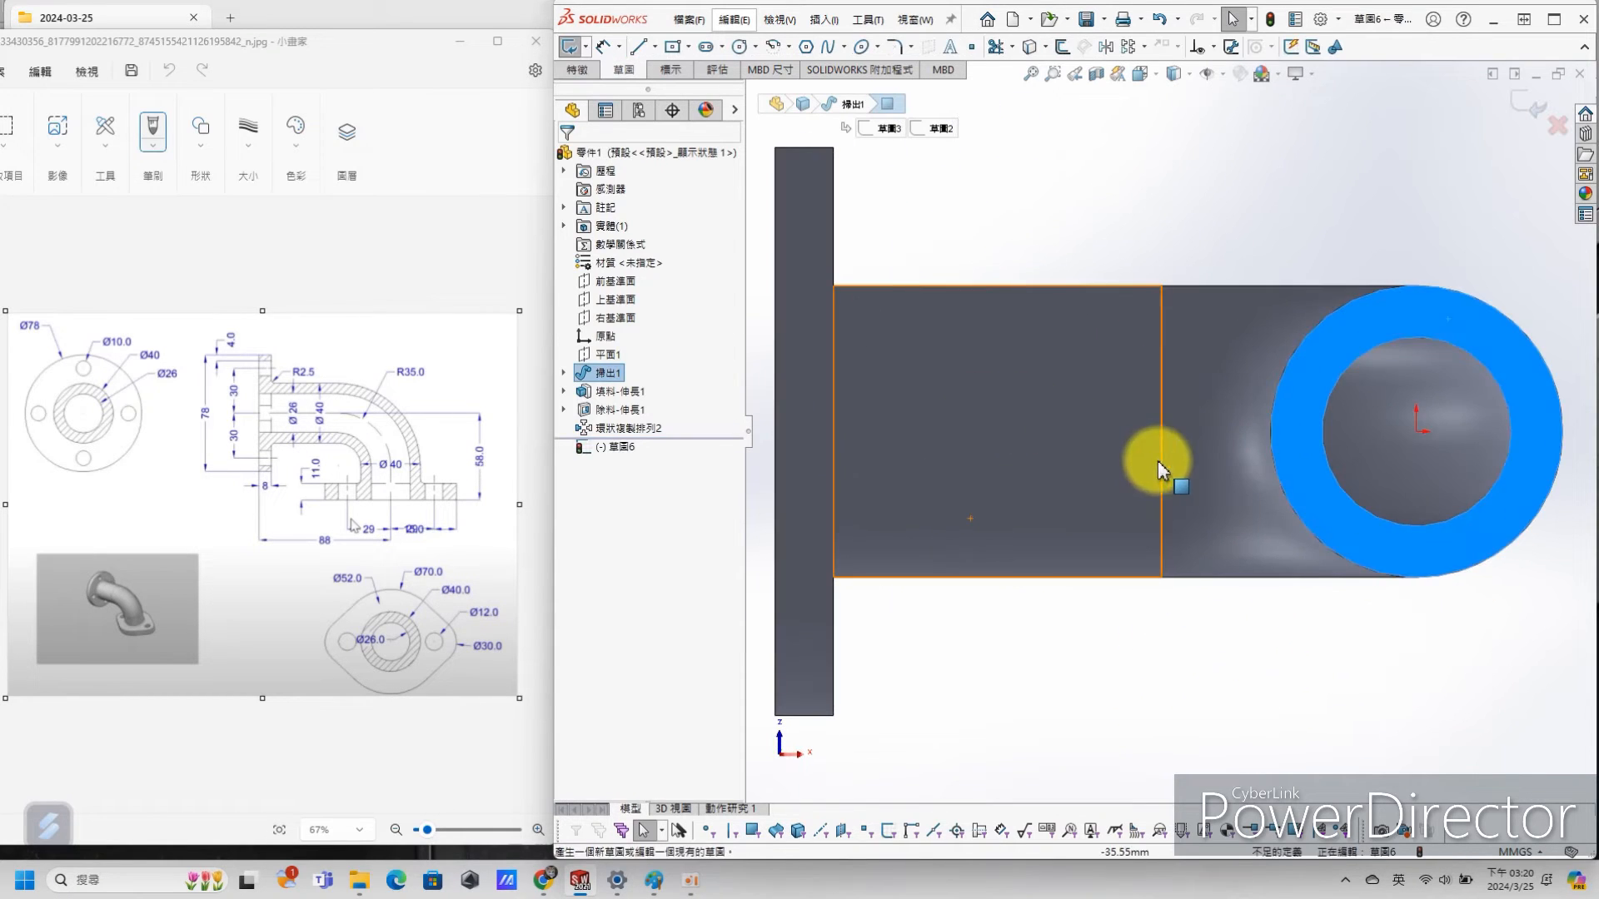
{"action": "scroll", "coordinate": [1157, 461], "scroll_direction": "up", "scroll_amount": 5}
{"action": "scroll", "coordinate": [1320, 458], "scroll_direction": "down", "scroll_amount": 1}
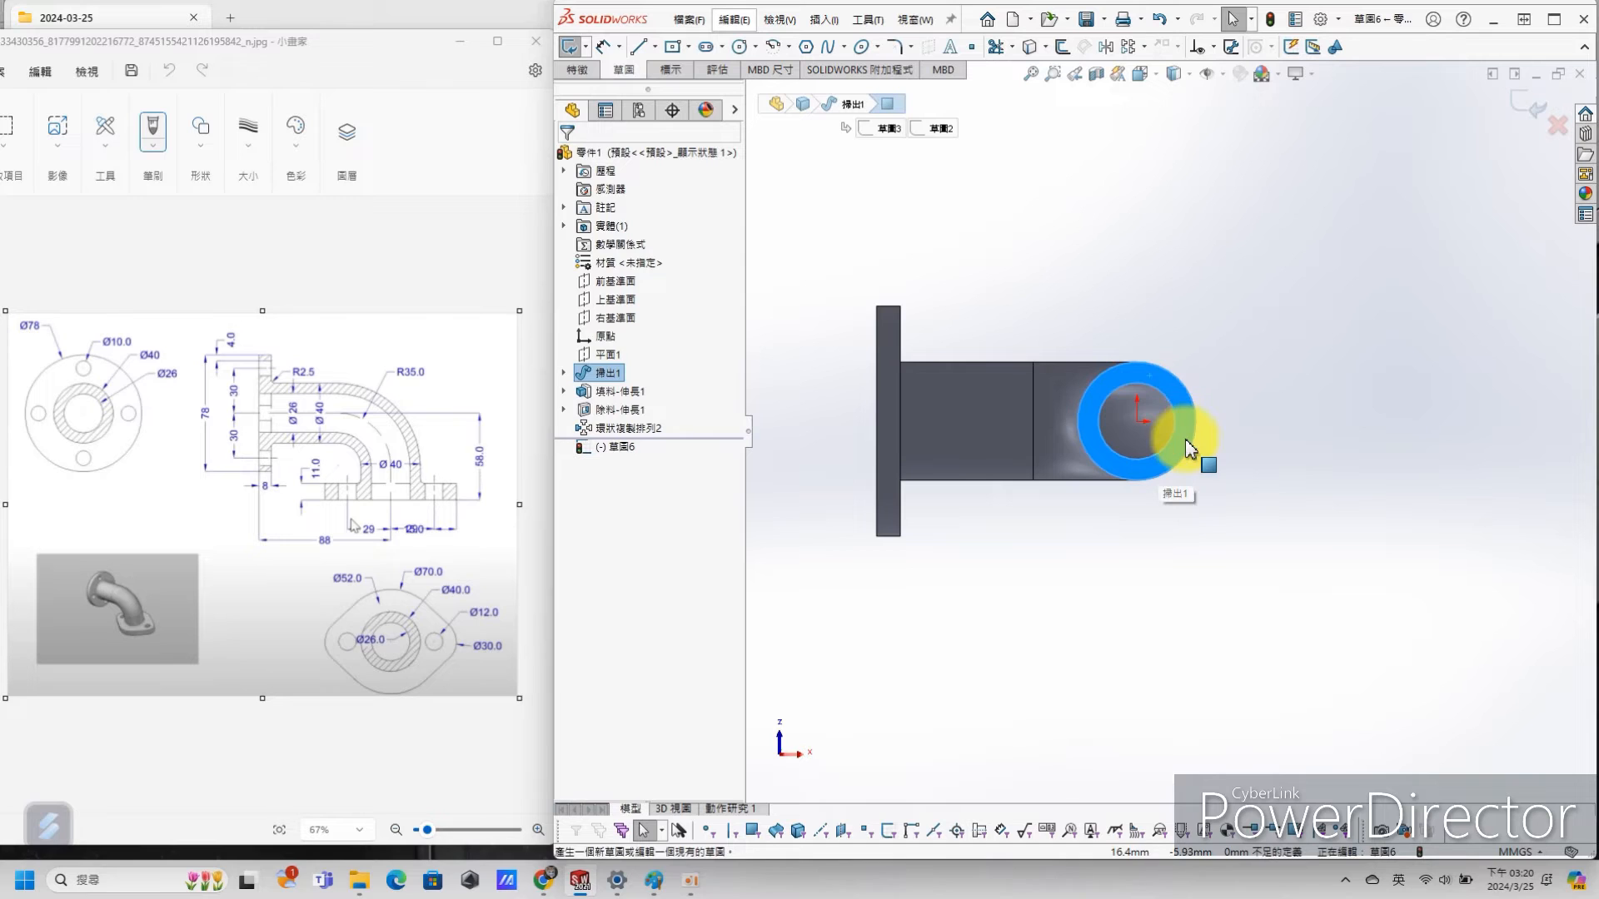
{"action": "scroll", "coordinate": [1210, 383], "scroll_direction": "down", "scroll_amount": 1}
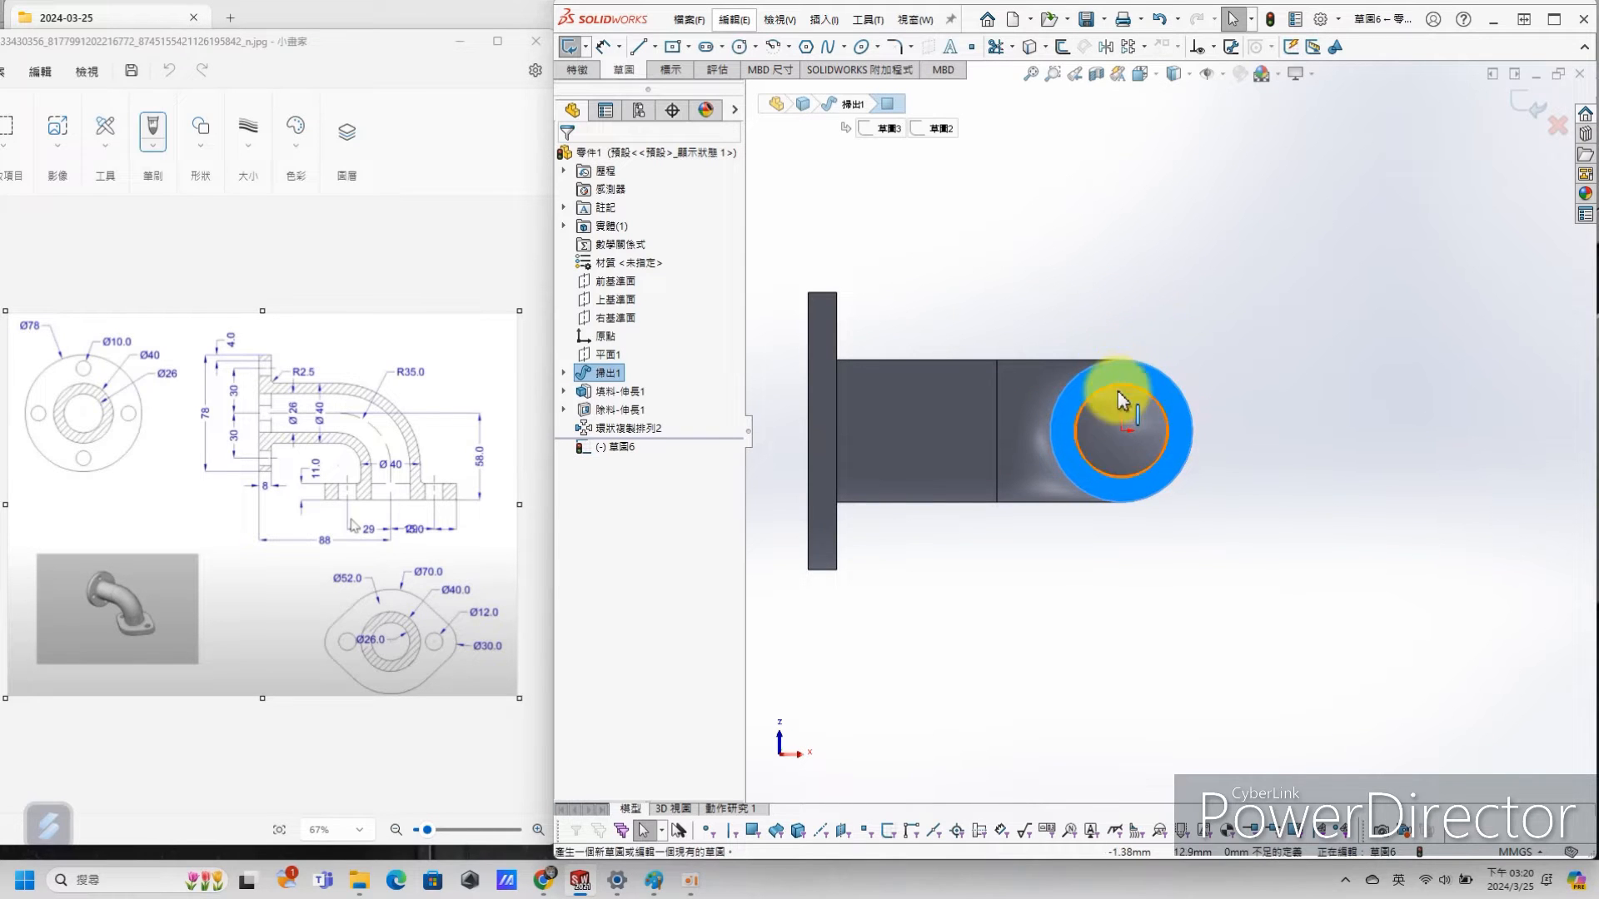
Step: Sketch a vertical centreline about 82 mm long beside the pipe end, on the side away from the round flange
{"action": "key", "text": "s"}
{"action": "left_click", "coordinate": [1224, 426]}
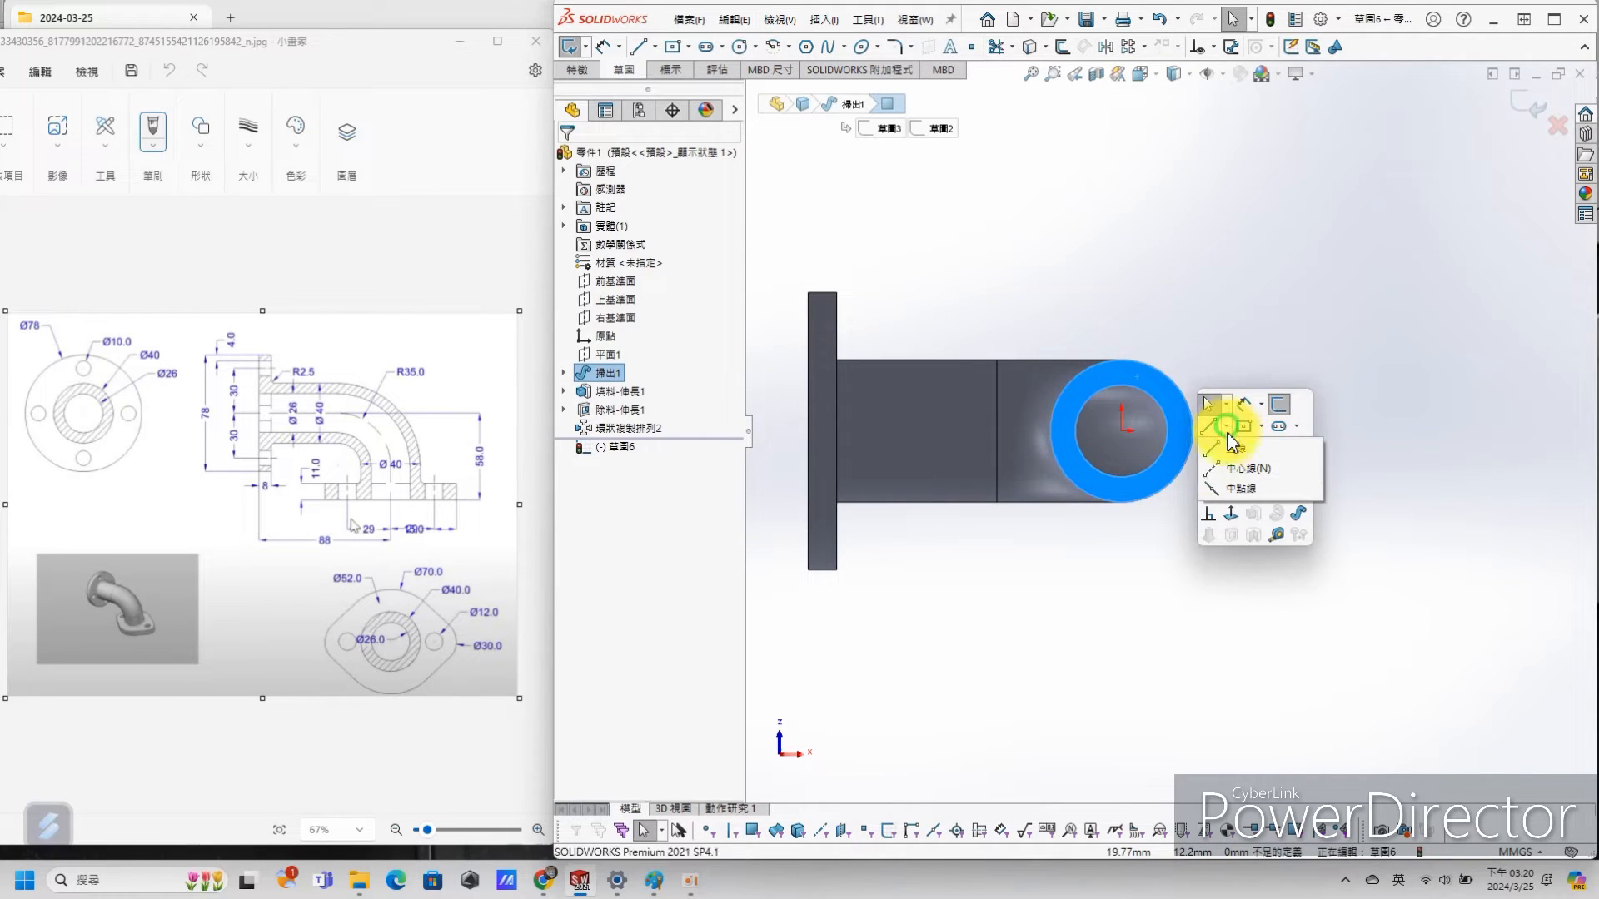
{"action": "left_click", "coordinate": [1214, 458]}
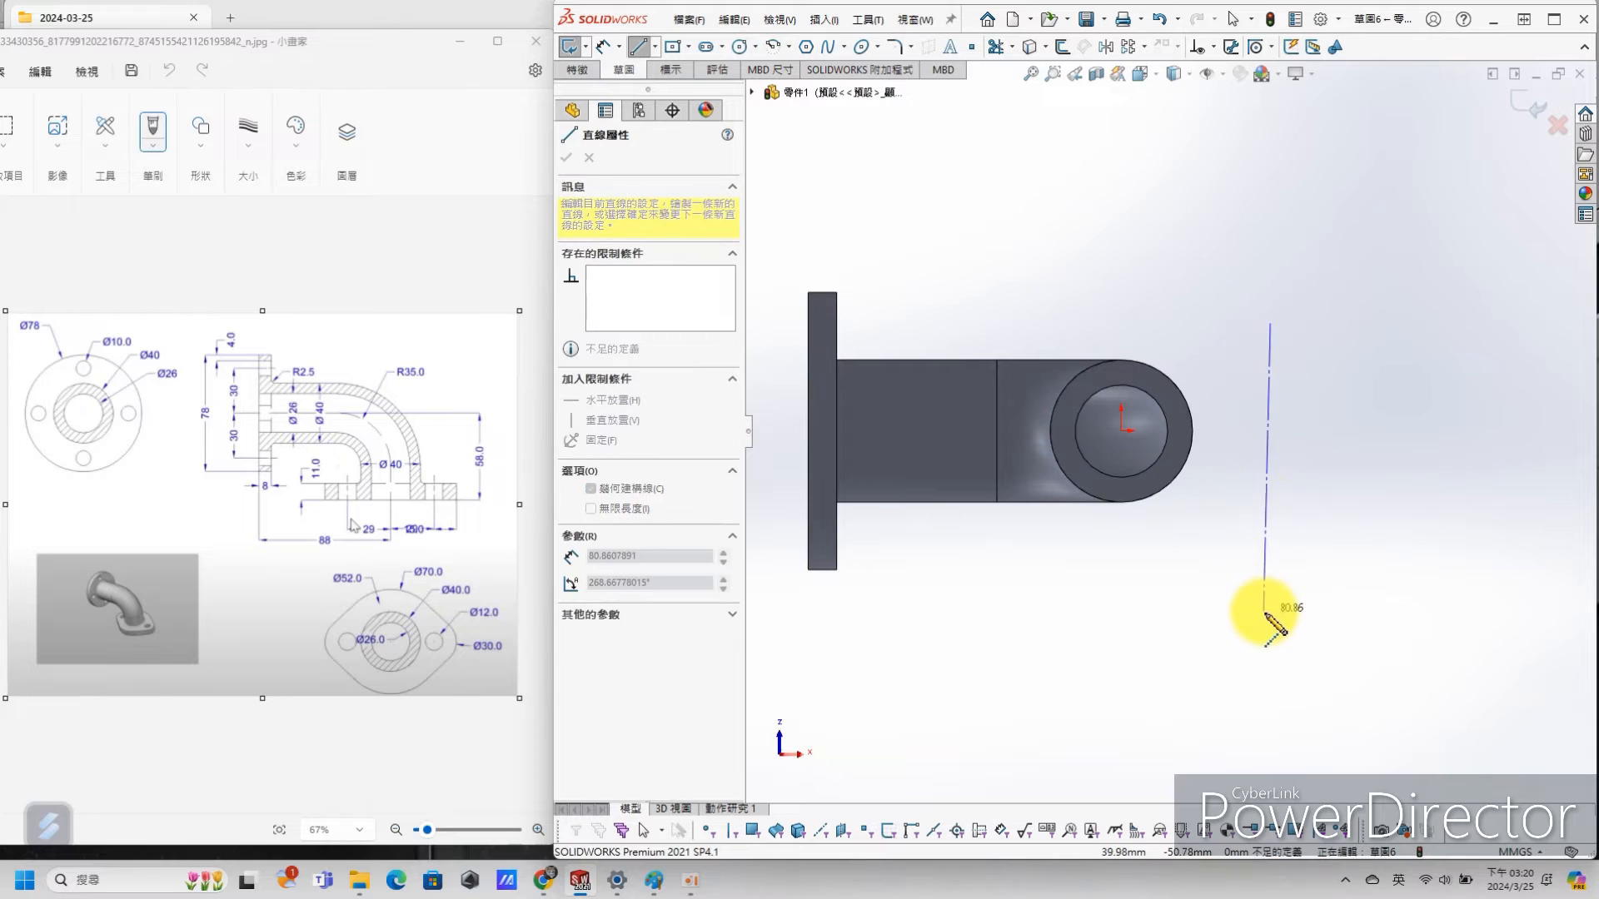
{"action": "left_click", "coordinate": [1274, 621]}
{"action": "key", "text": "Escape"}
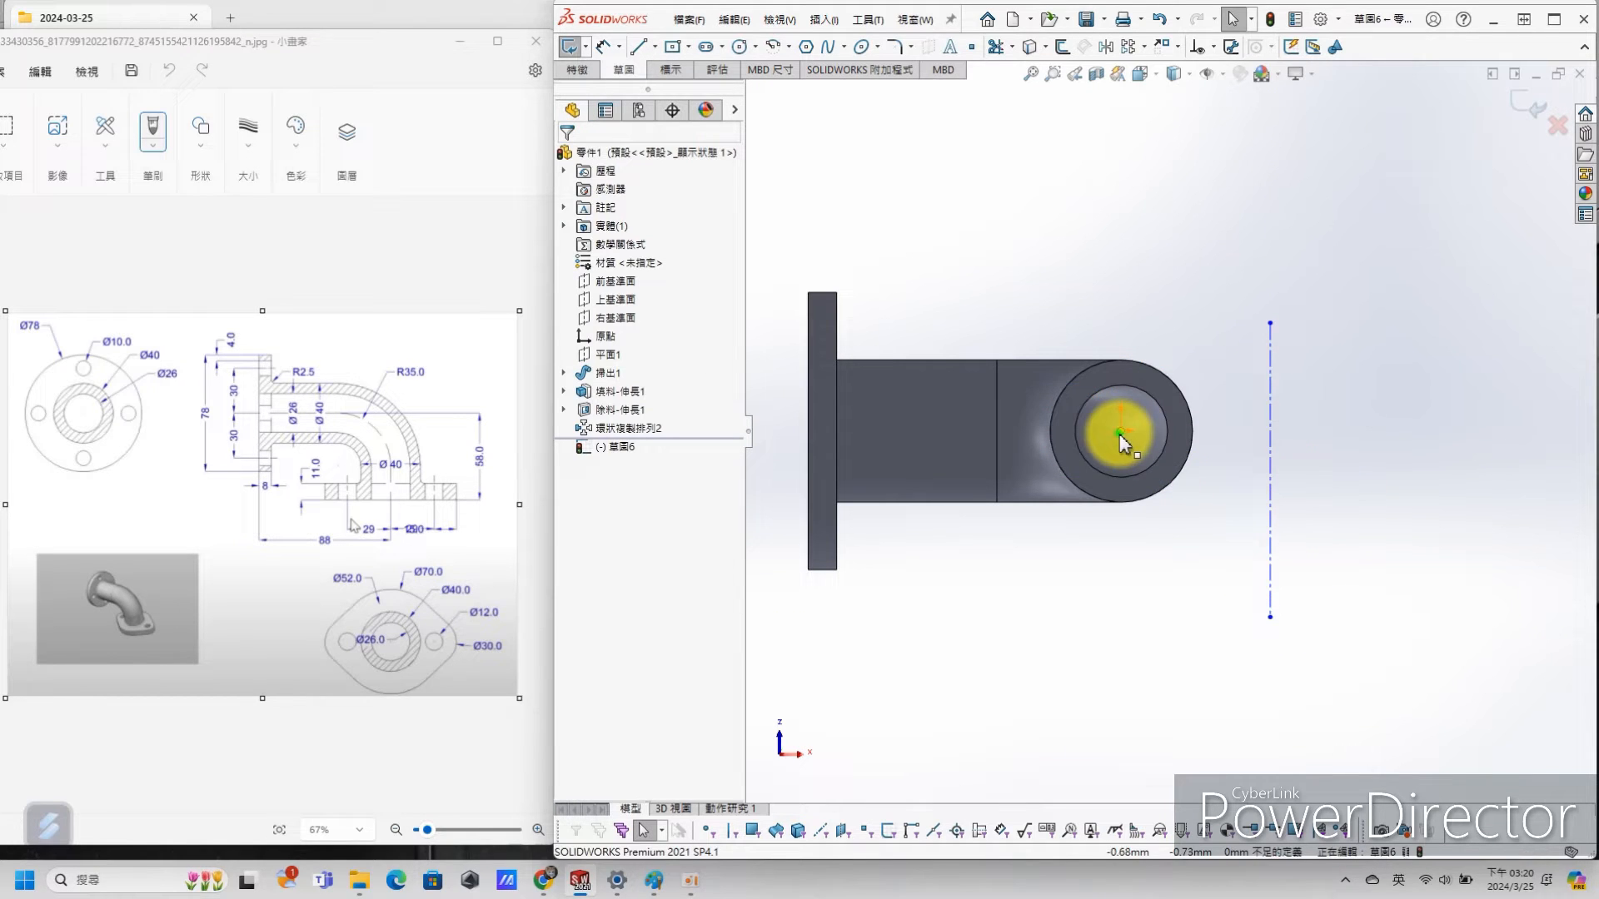
Step: Add a midpoint relation between the sketch origin and the vertical centreline
{"action": "left_click", "coordinate": [1267, 456]}
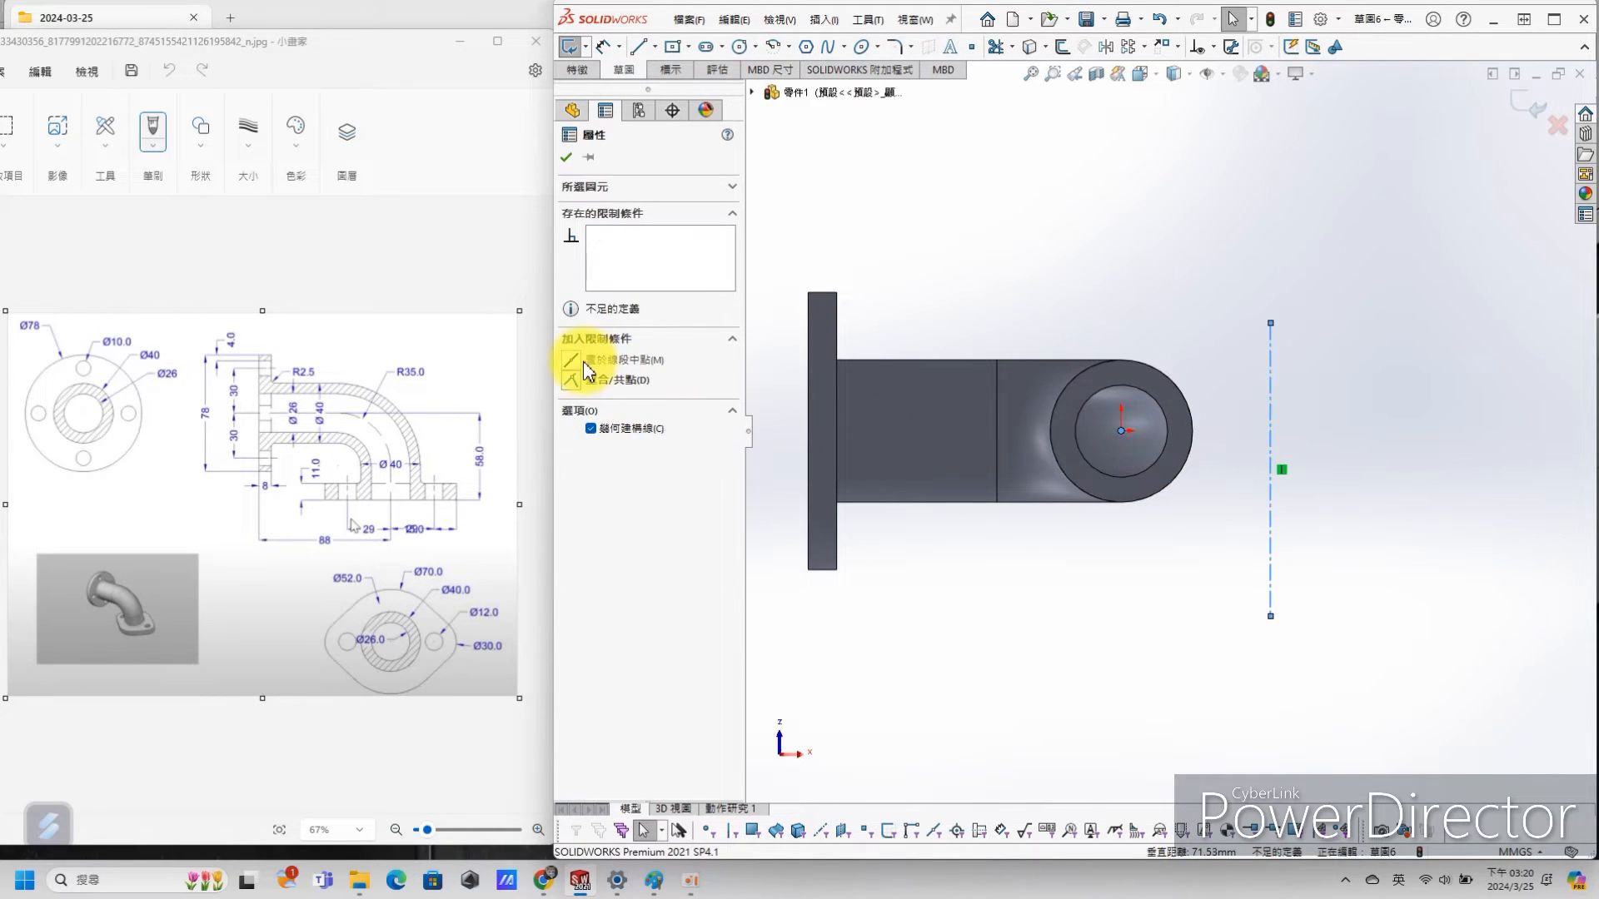
{"action": "left_click", "coordinate": [574, 362]}
{"action": "key", "text": "Escape"}
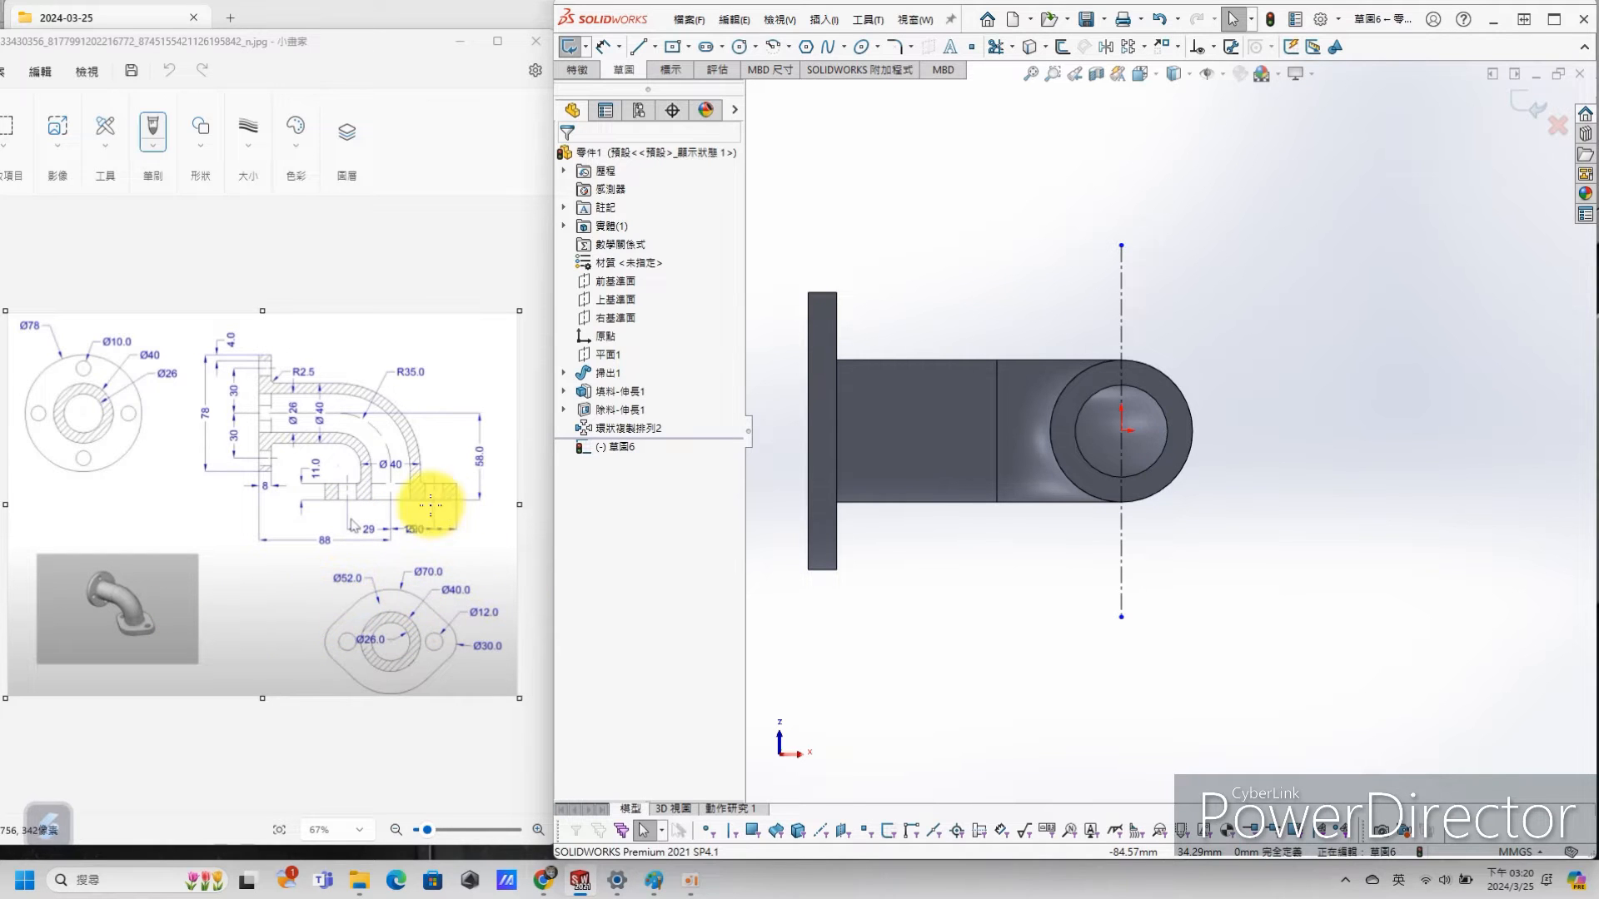
Step: Examine the lower flange's hole-spacing and outline dimensions in the reference drawing
{"action": "scroll", "coordinate": [442, 537], "scroll_direction": "up", "scroll_amount": 5}
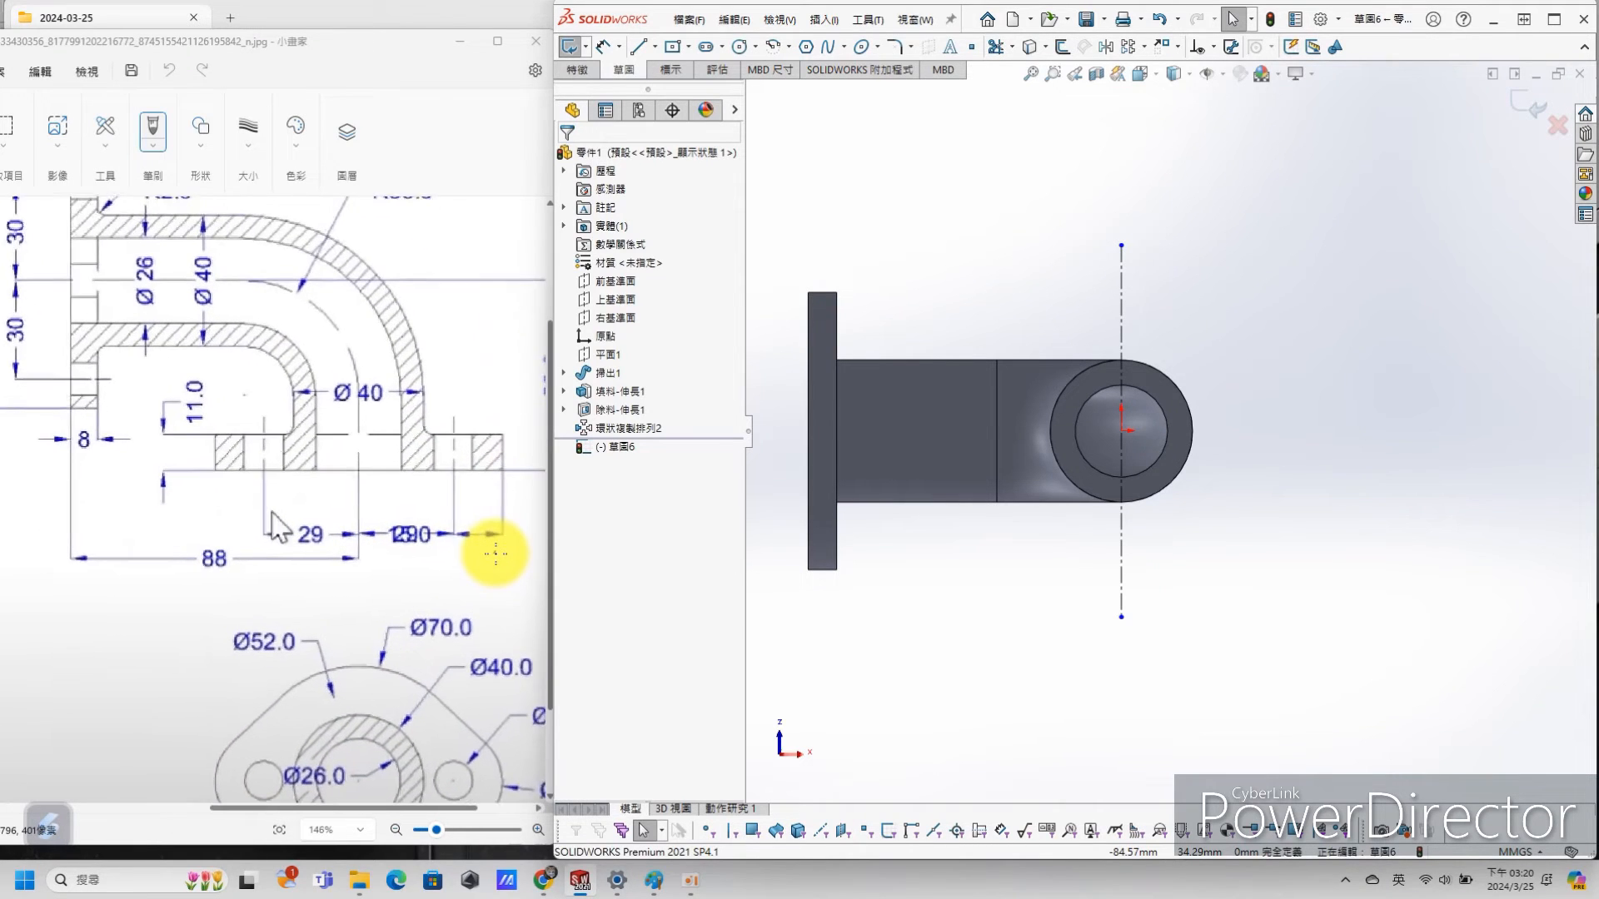
{"action": "scroll", "coordinate": [492, 556], "scroll_direction": "down", "scroll_amount": 3}
{"action": "scroll", "coordinate": [482, 571], "scroll_direction": "up", "scroll_amount": 4}
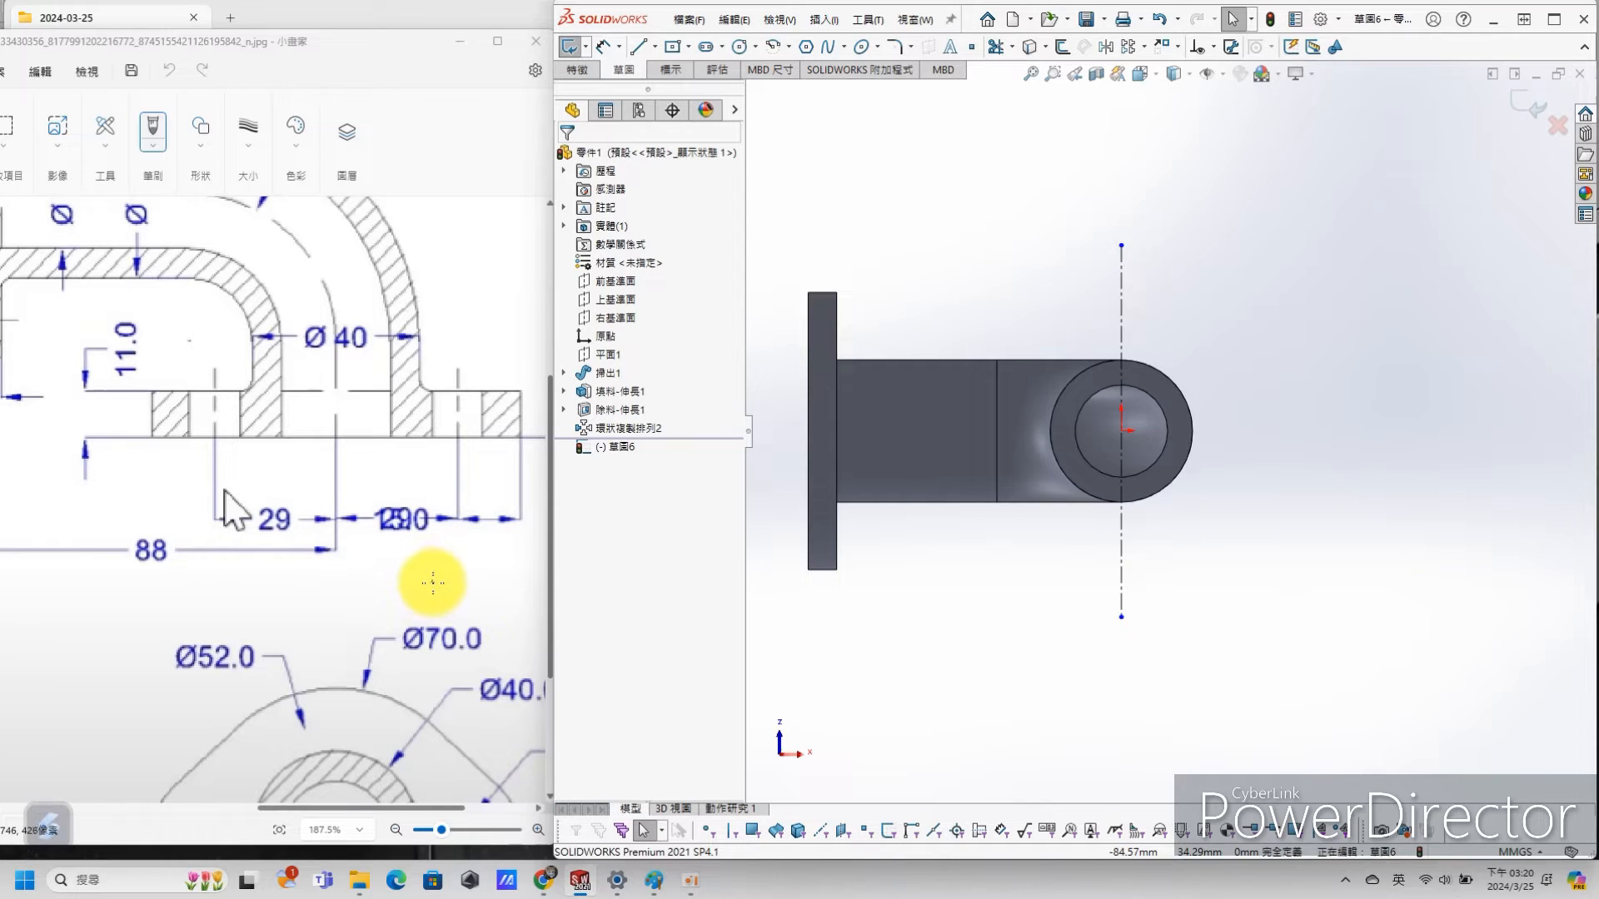
{"action": "scroll", "coordinate": [415, 560], "scroll_direction": "down", "scroll_amount": 5, "text": "ctrl"}
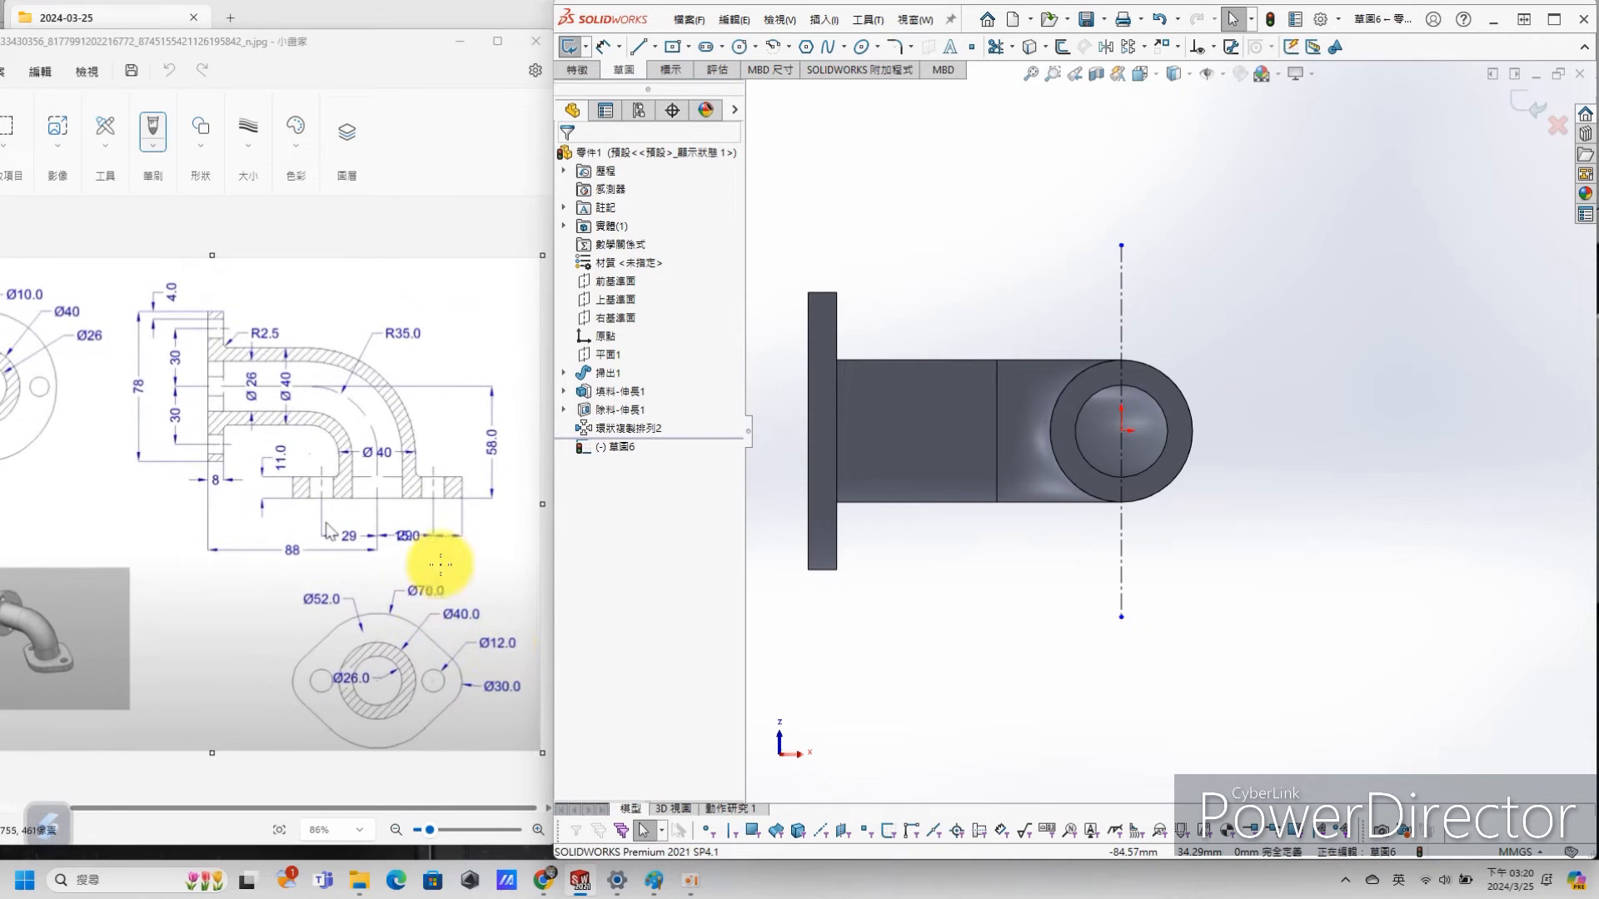
{"action": "scroll", "coordinate": [442, 554], "scroll_direction": "up", "scroll_amount": 5, "text": "ctrl"}
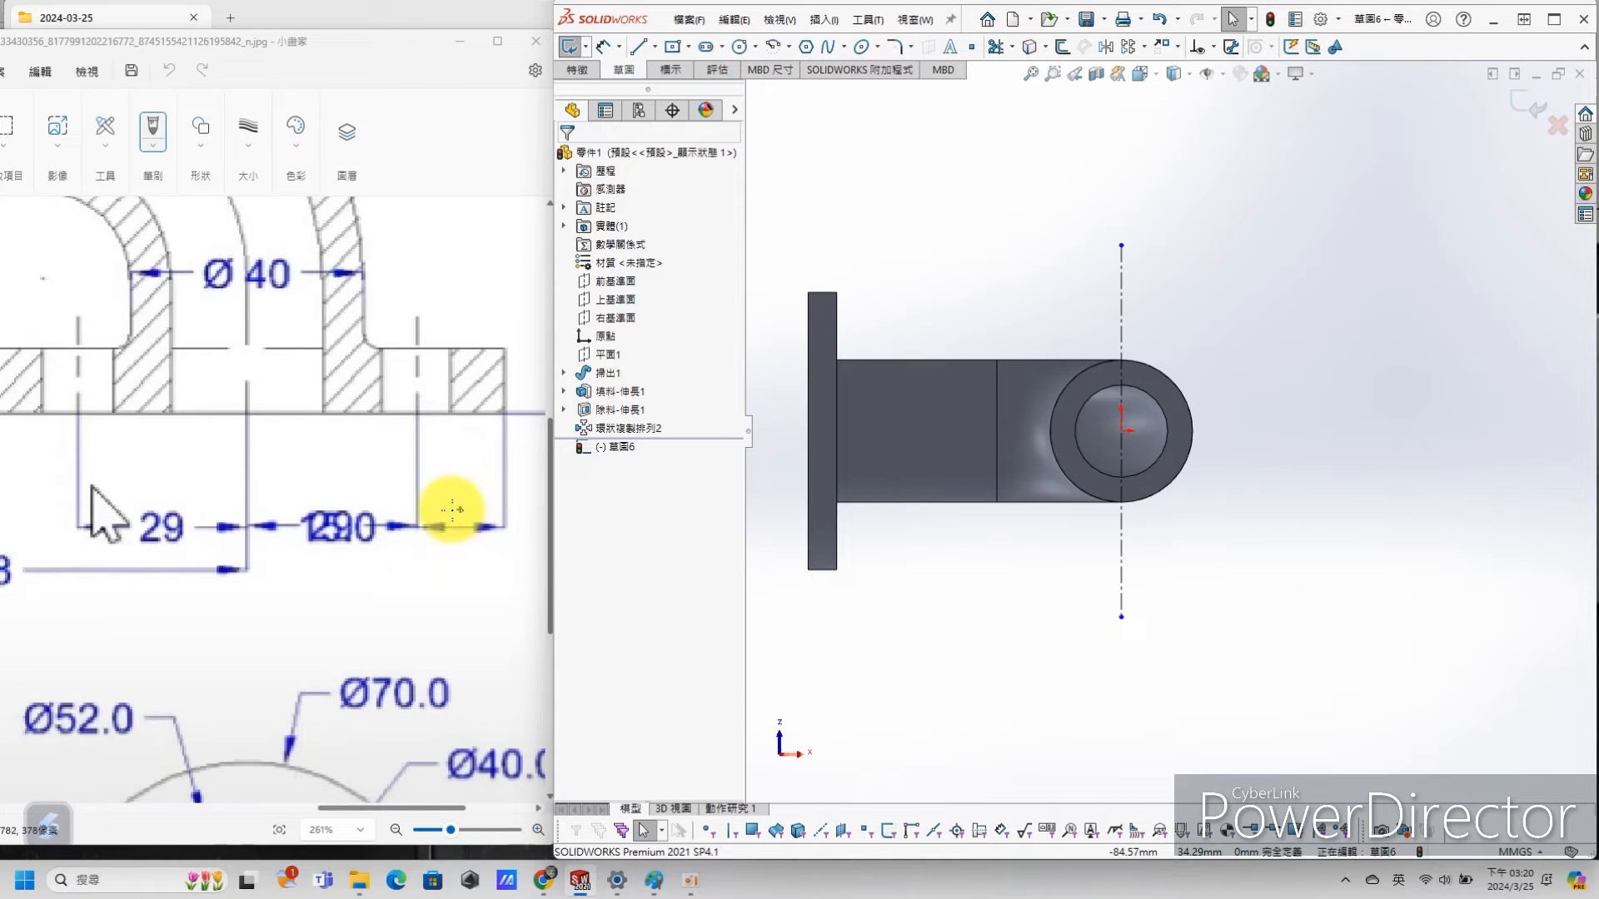
{"action": "scroll", "coordinate": [450, 510], "scroll_direction": "down", "scroll_amount": 4, "text": "ctrl"}
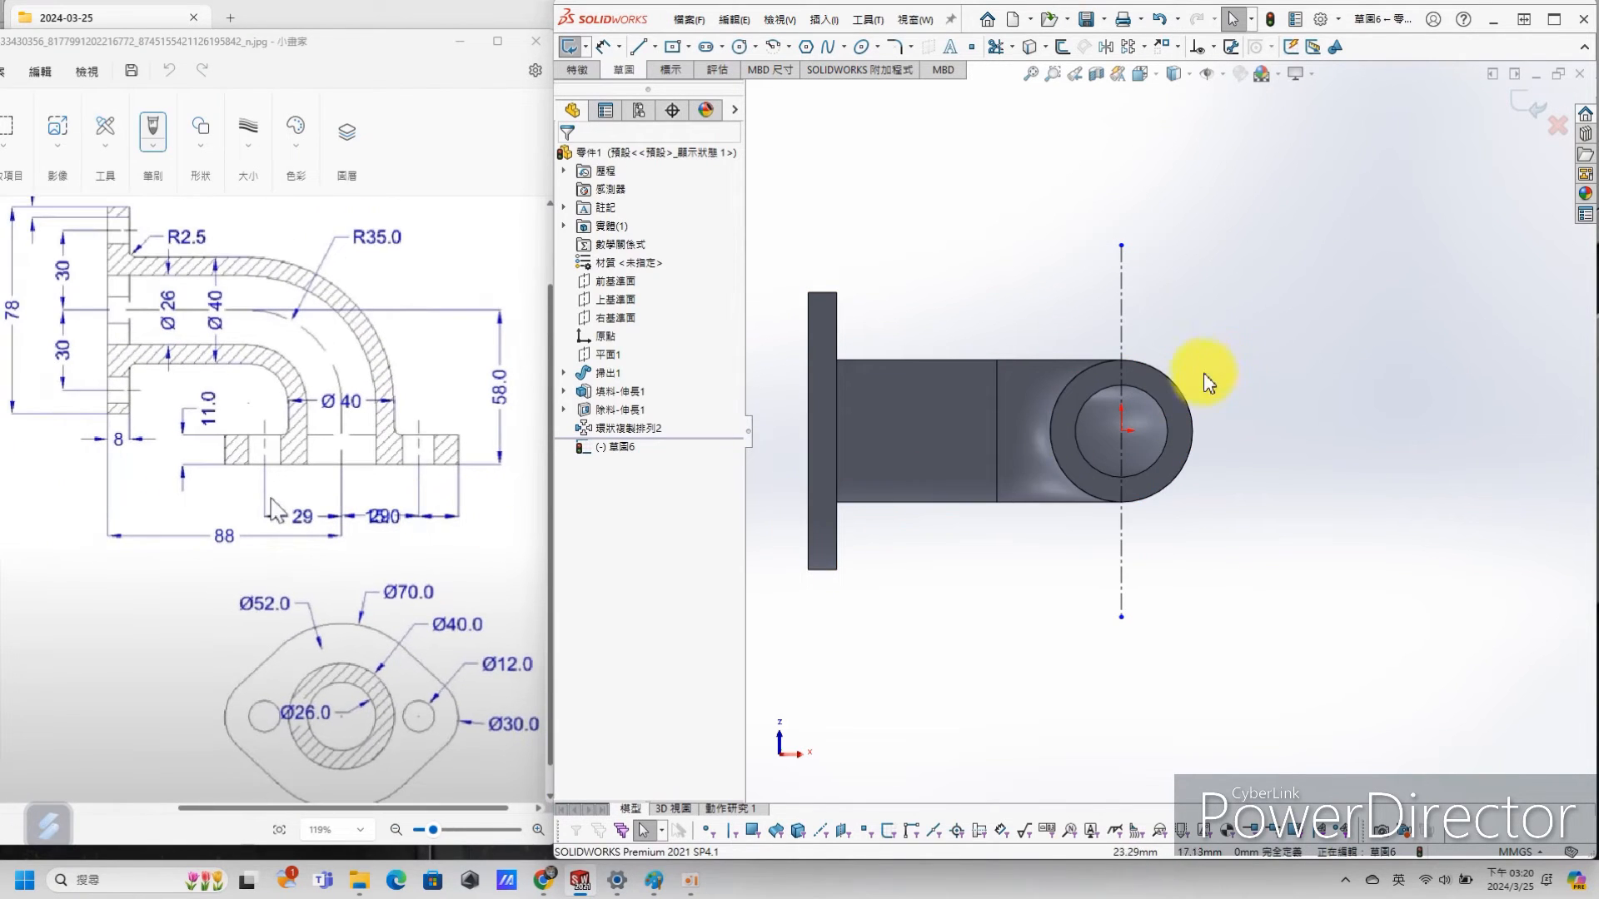
Step: Dimension the vertical centreline's length to 100 mm
{"action": "key", "text": "s"}
{"action": "left_click", "coordinate": [1321, 329]}
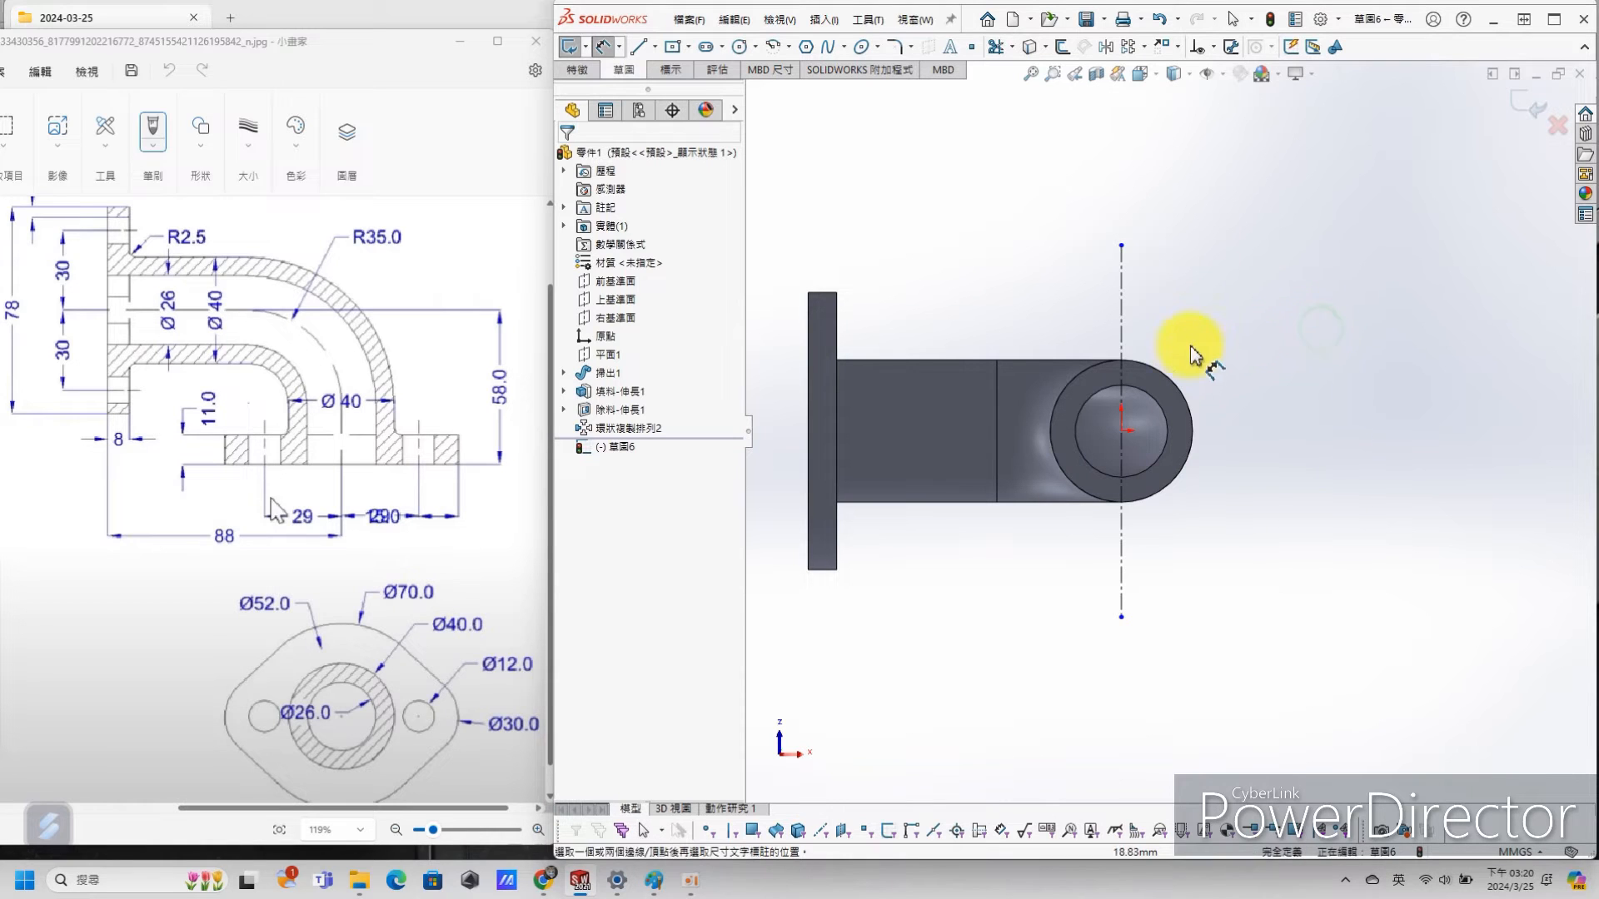
{"action": "left_click", "coordinate": [1123, 330]}
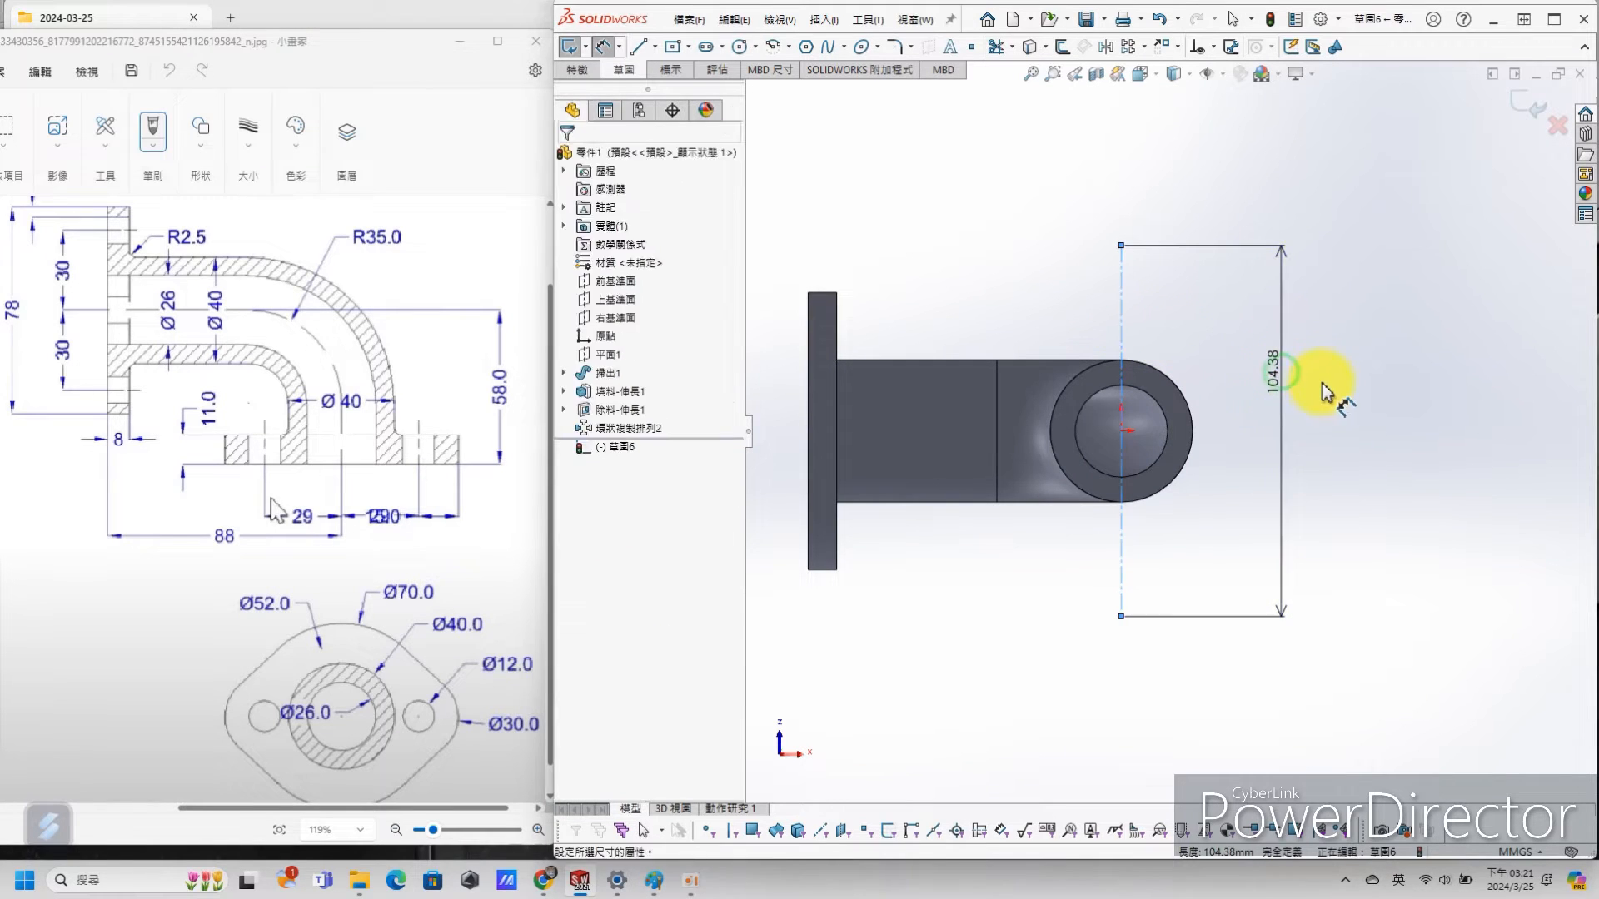
{"action": "left_click", "coordinate": [1283, 383]}
{"action": "type", "text": "100"}
{"action": "key", "text": "Return"}
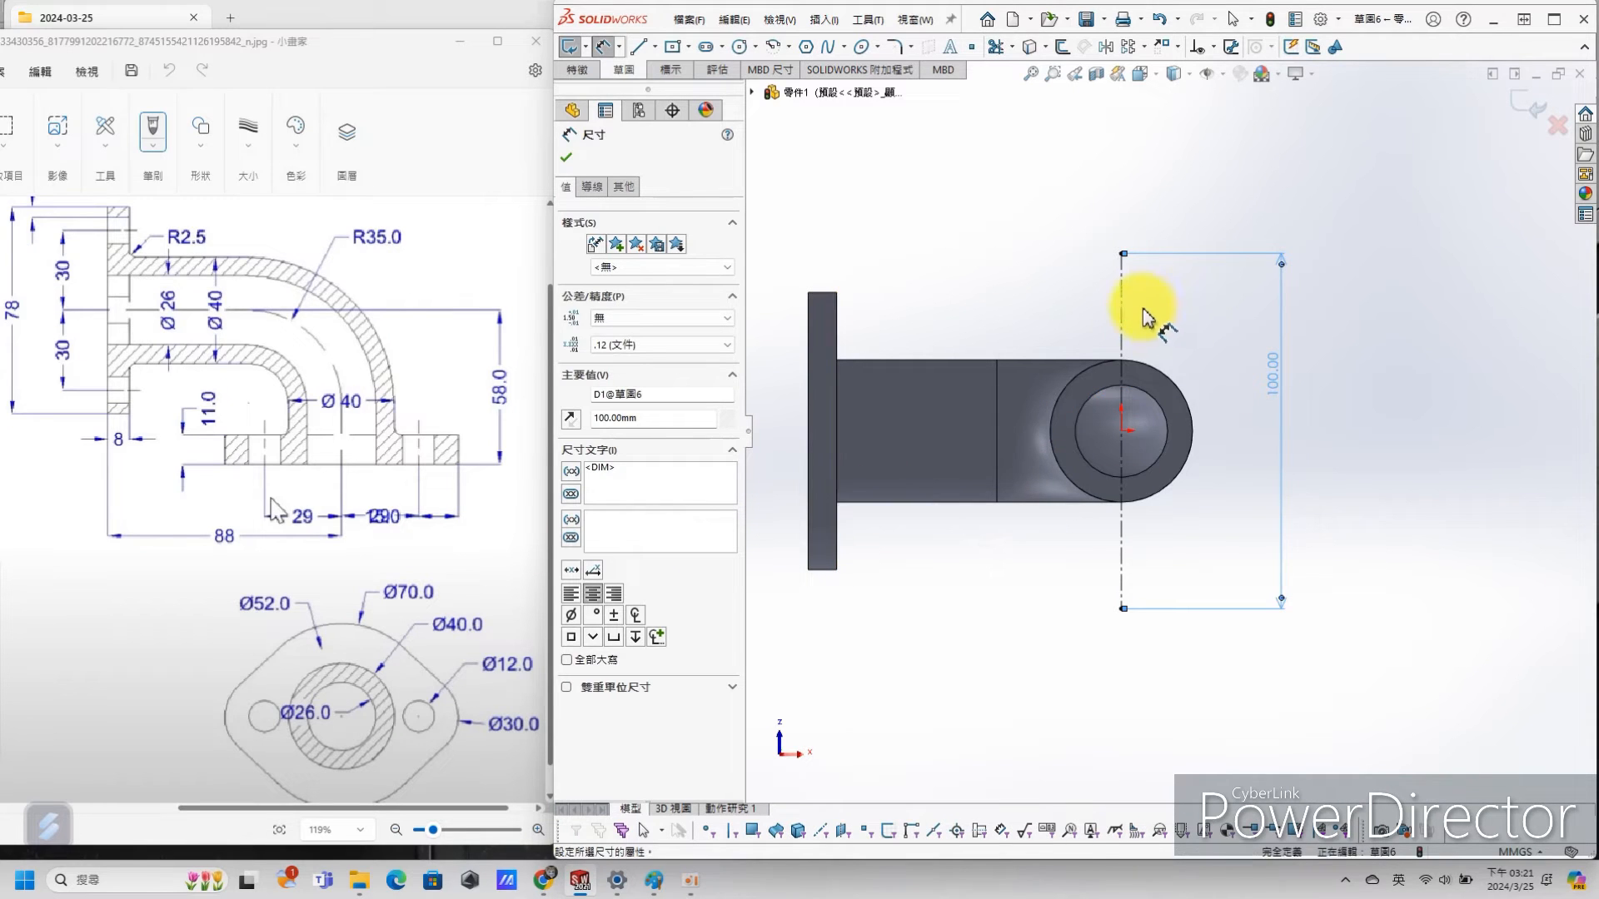
Step: Sketch a circle about 61 mm in diameter around the pipe end, centred on the origin
{"action": "scroll", "coordinate": [1277, 341], "scroll_direction": "up", "scroll_amount": 2}
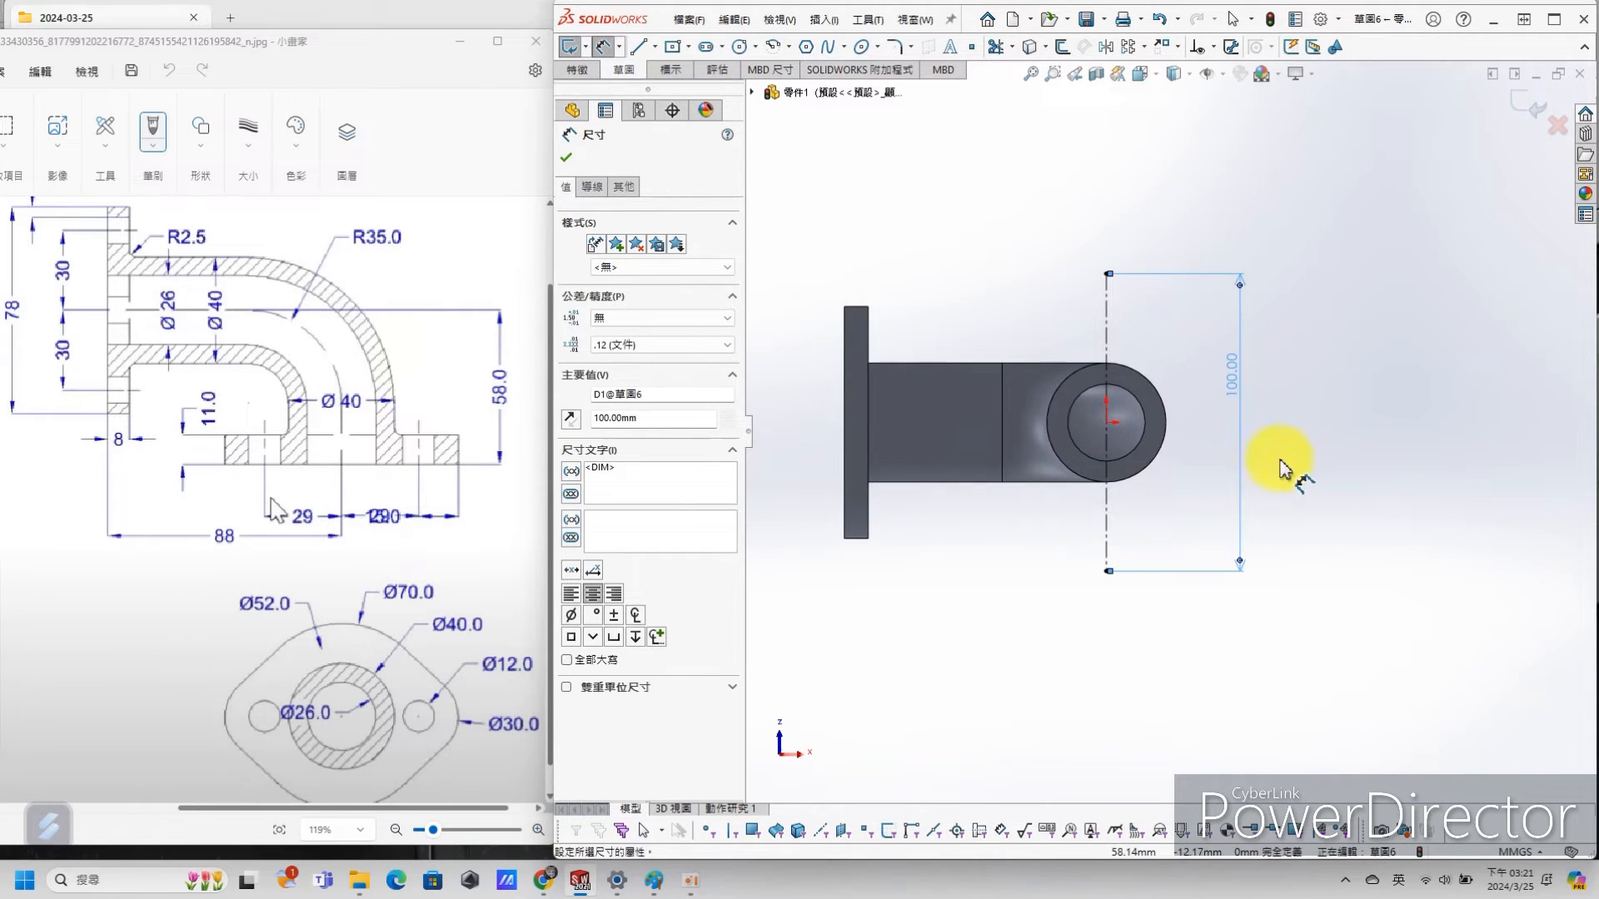
{"action": "key", "text": "s"}
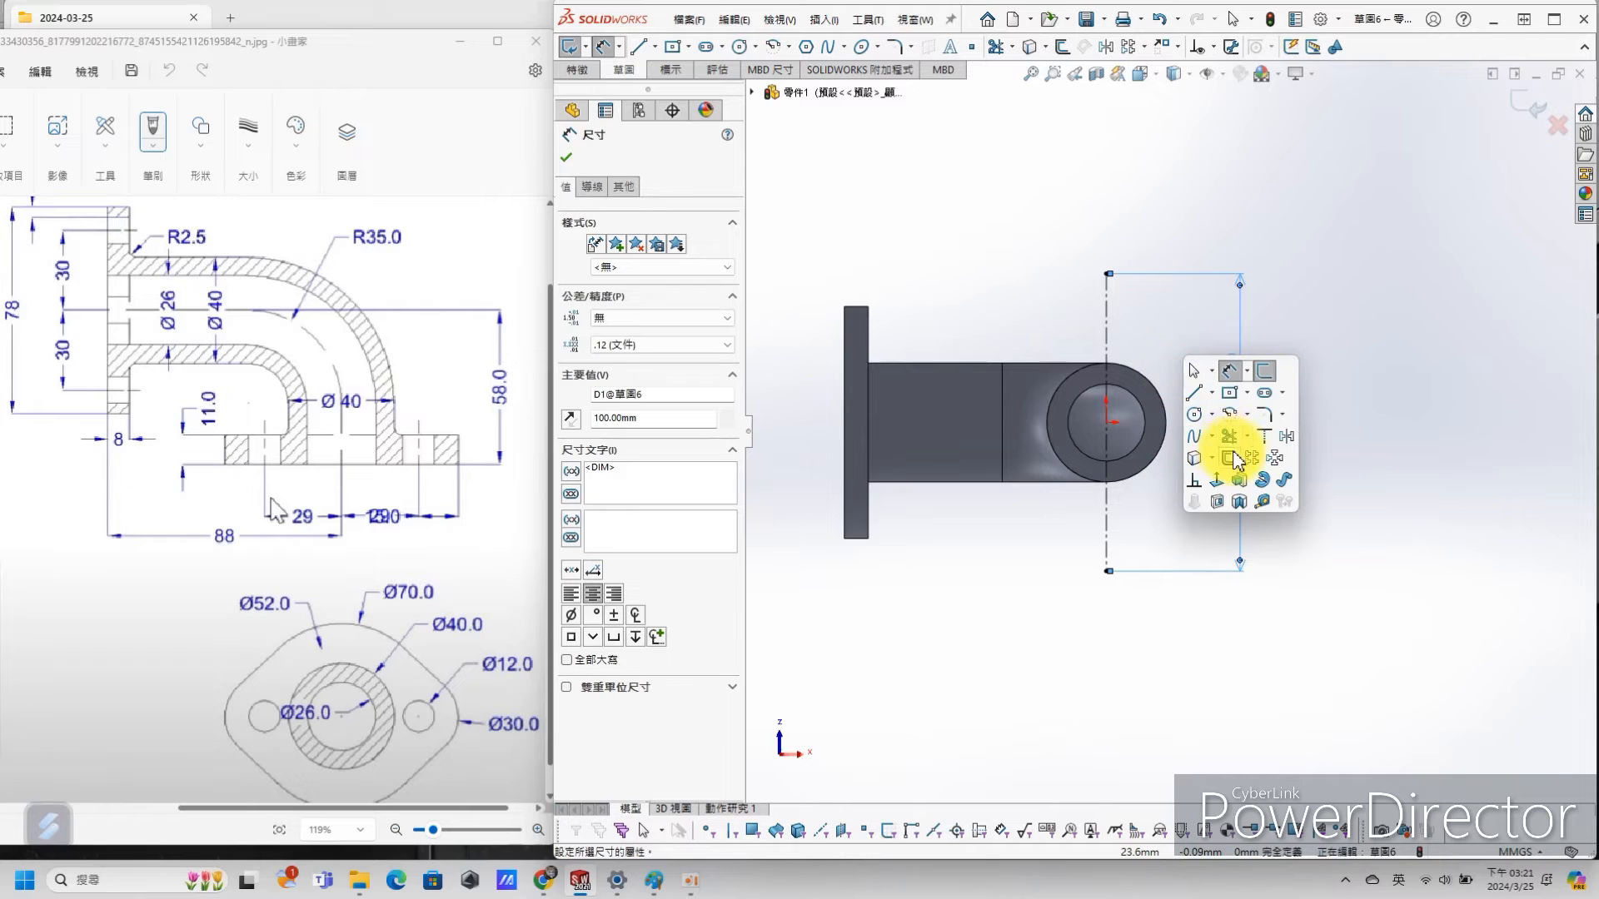
{"action": "left_click", "coordinate": [1200, 414]}
{"action": "left_click", "coordinate": [1106, 421]}
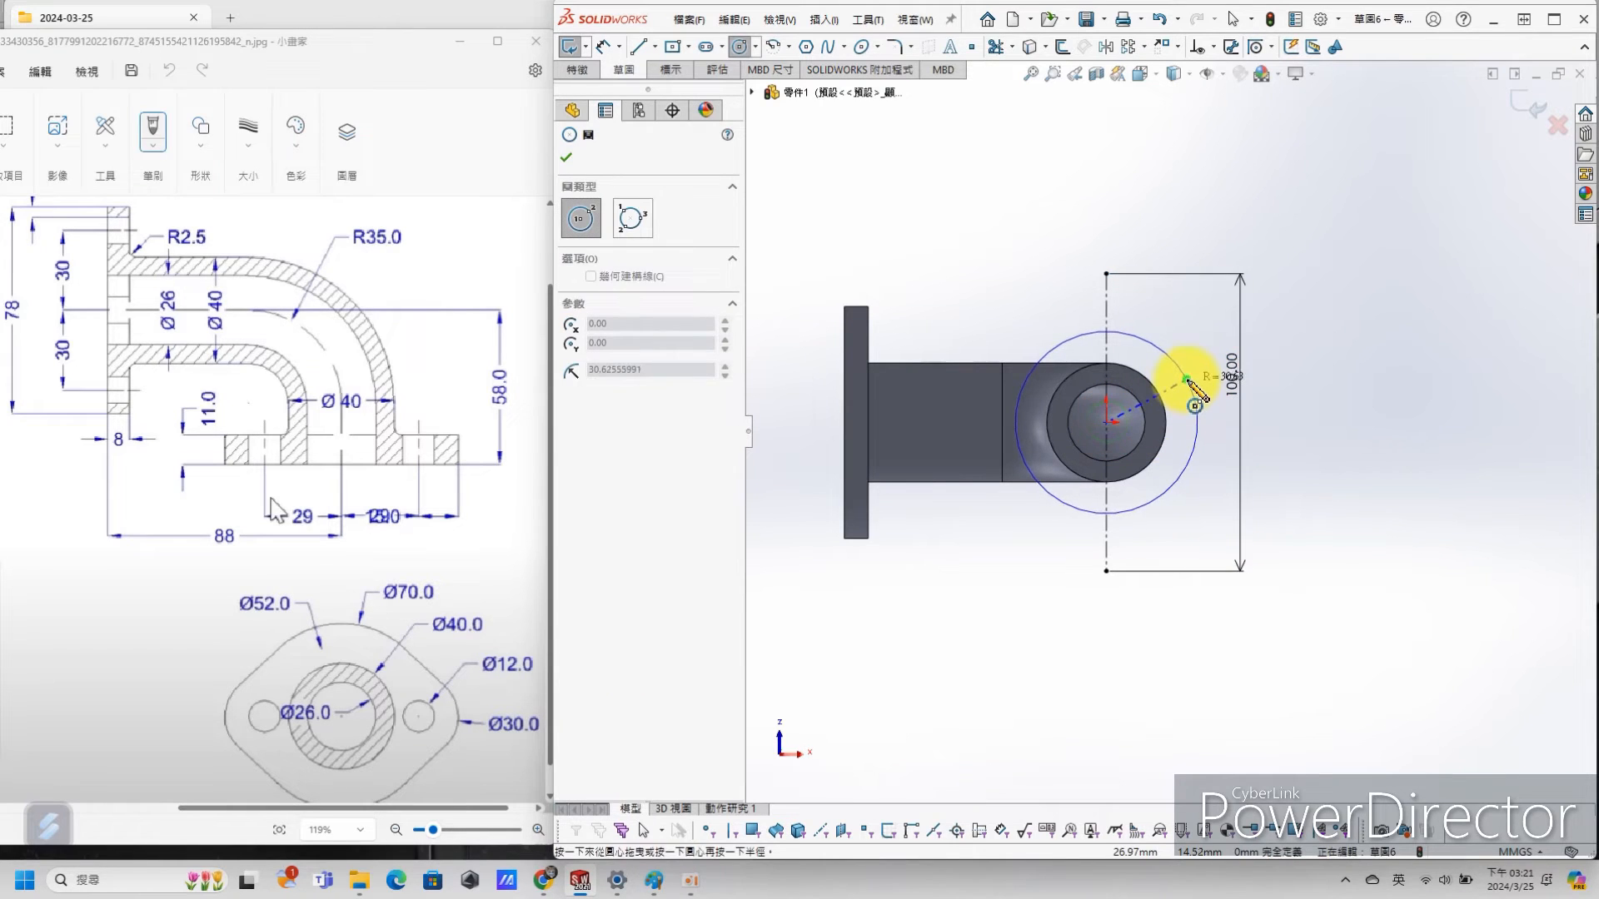
{"action": "left_click", "coordinate": [1195, 406]}
{"action": "right_click", "coordinate": [1326, 277]}
{"action": "left_click", "coordinate": [1350, 295]}
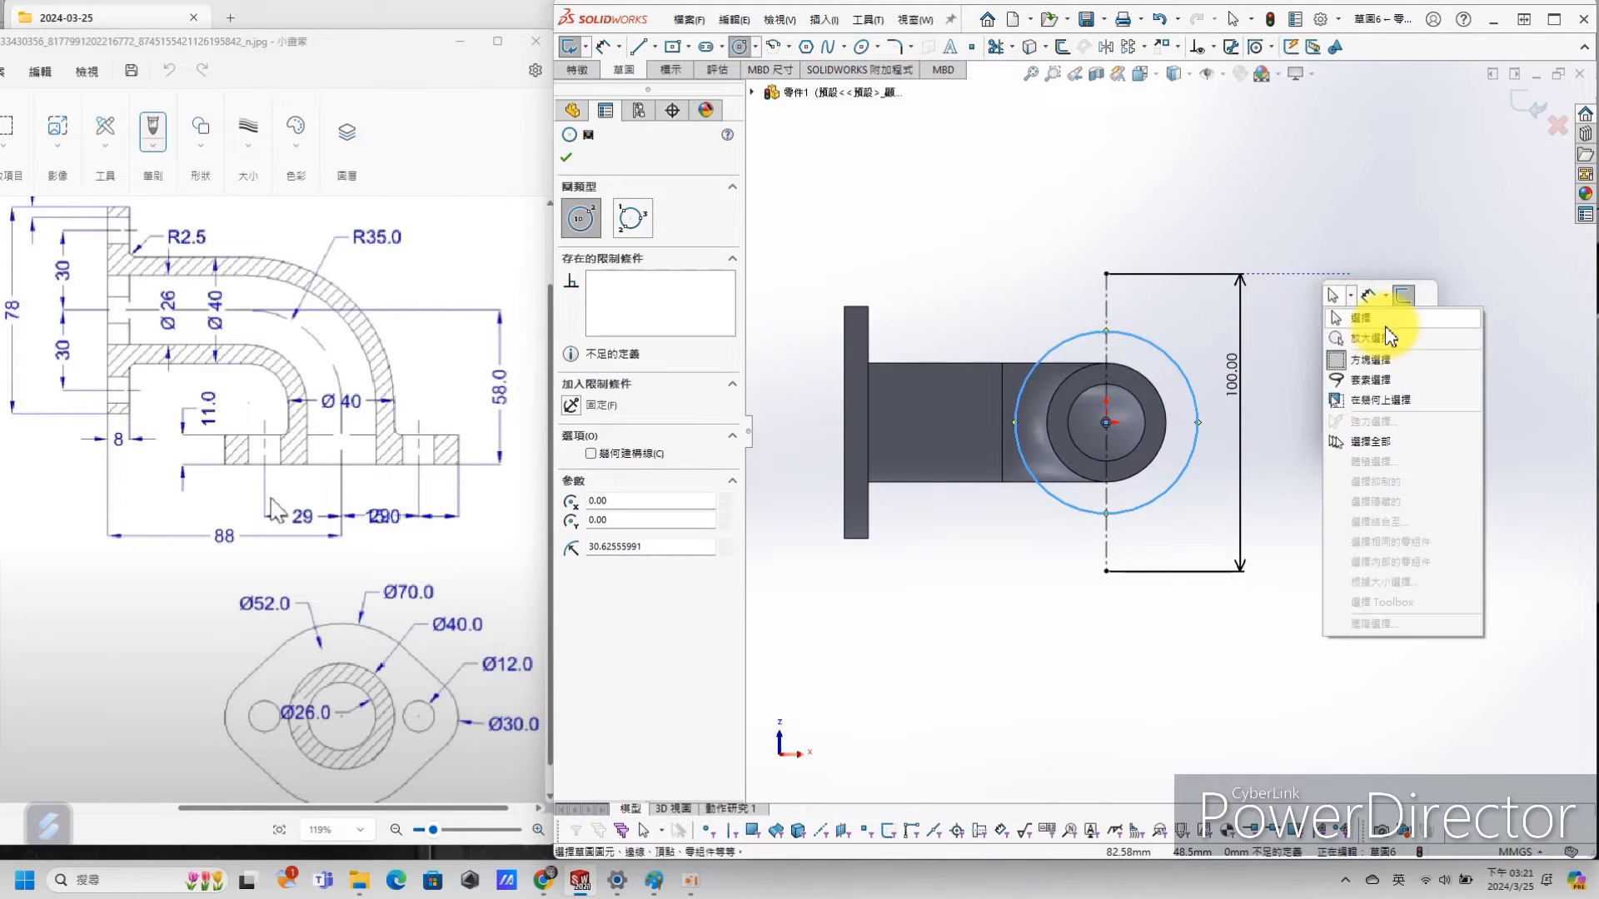
Step: Dimension the diameter of the circle around the pipe end to 70 mm
{"action": "left_click", "coordinate": [1366, 296]}
{"action": "left_click", "coordinate": [1062, 353]}
{"action": "left_click", "coordinate": [853, 238]}
{"action": "type", "text": "70"}
{"action": "key", "text": "Return"}
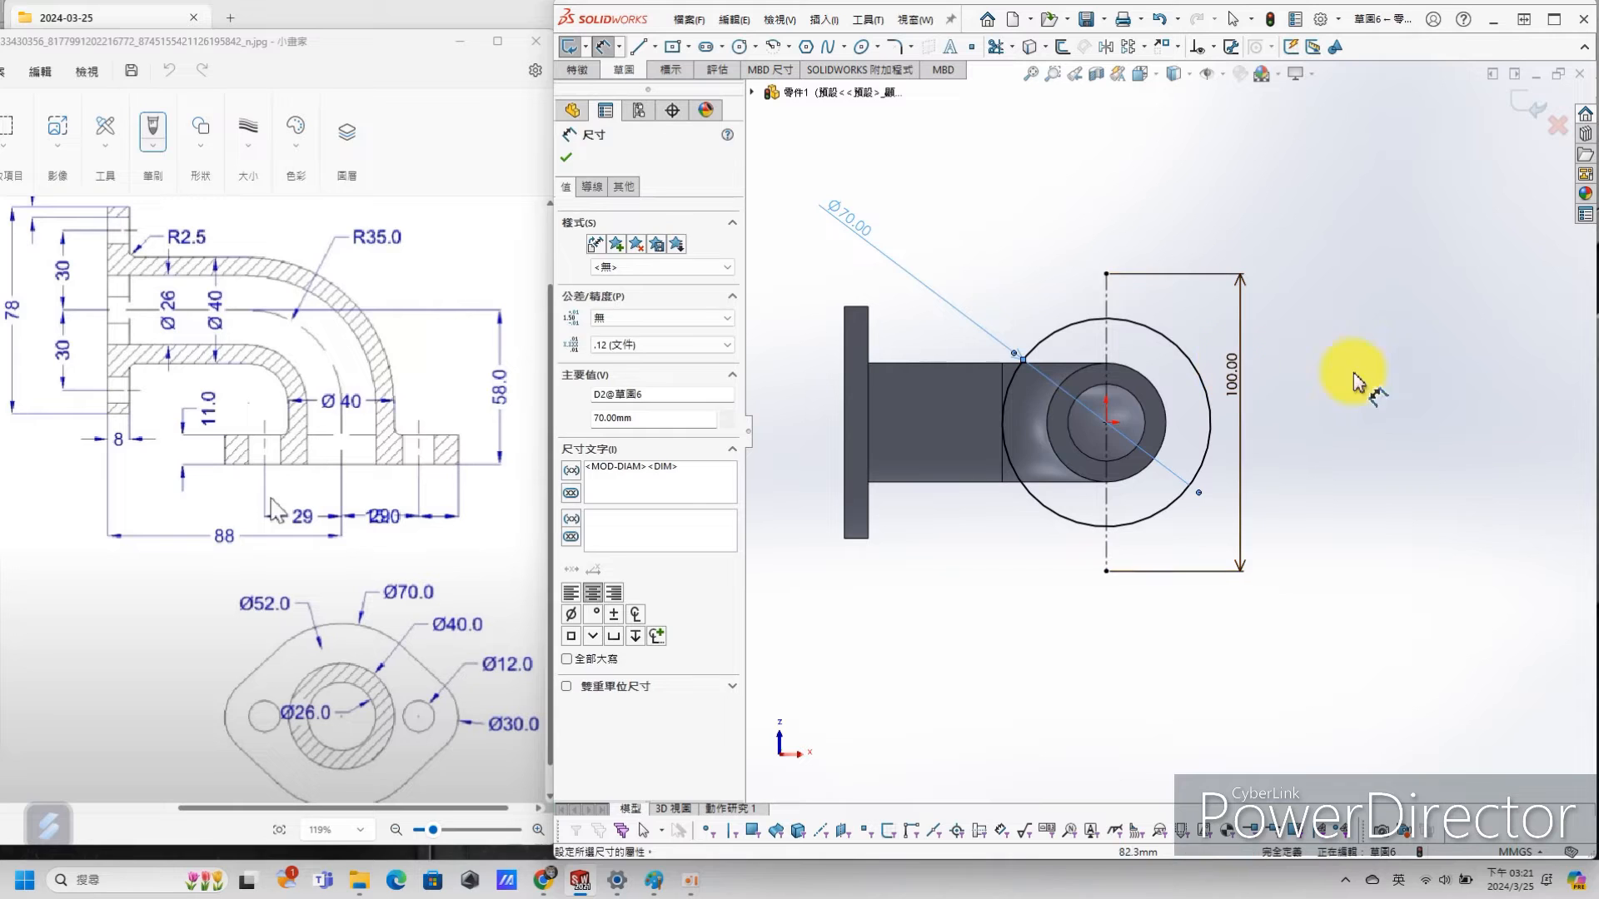
{"action": "left_click", "coordinate": [1395, 354]}
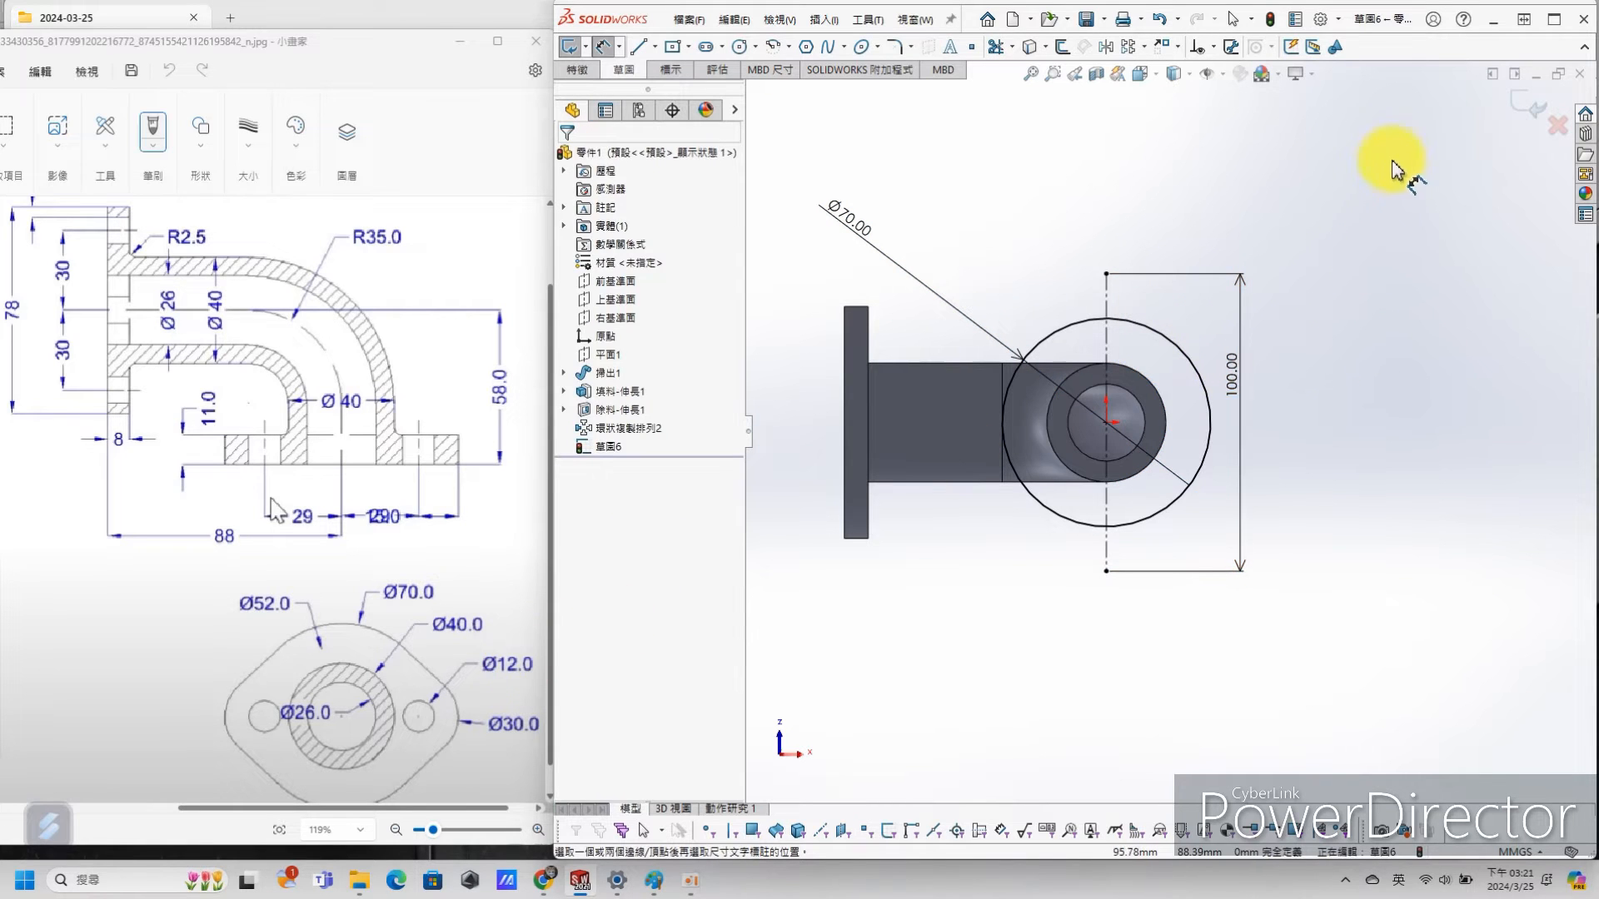
Step: Sketch two circles about 19 mm in diameter, one centred on each endpoint of the vertical centreline
{"action": "key", "text": "s"}
{"action": "left_click", "coordinate": [1088, 277]}
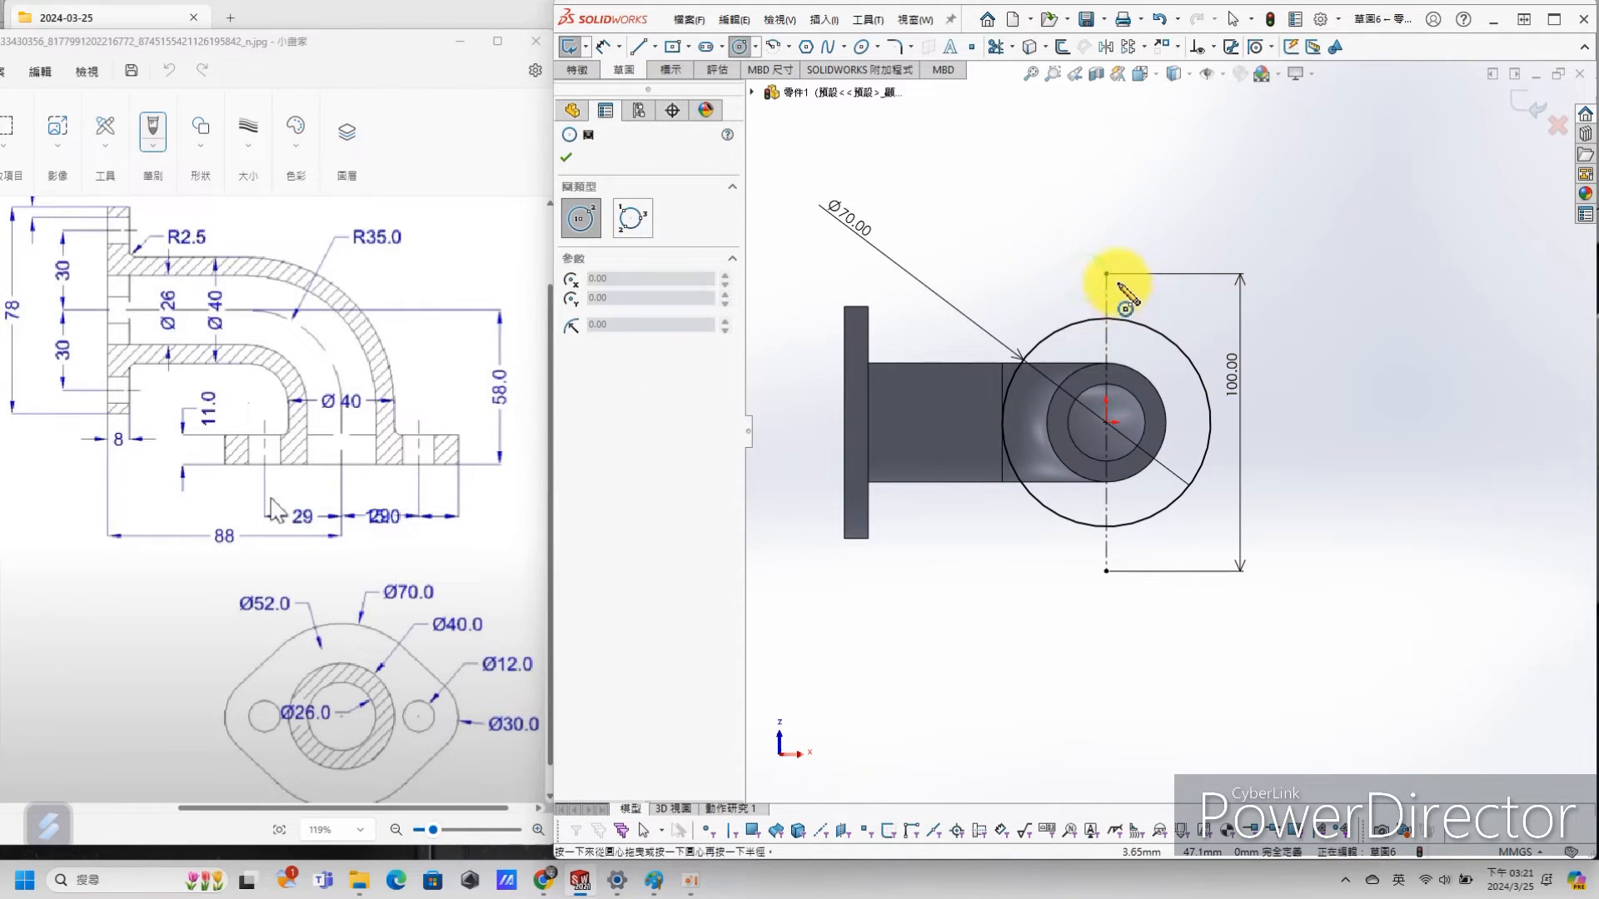
{"action": "left_click", "coordinate": [1106, 274]}
{"action": "left_click", "coordinate": [1118, 302]}
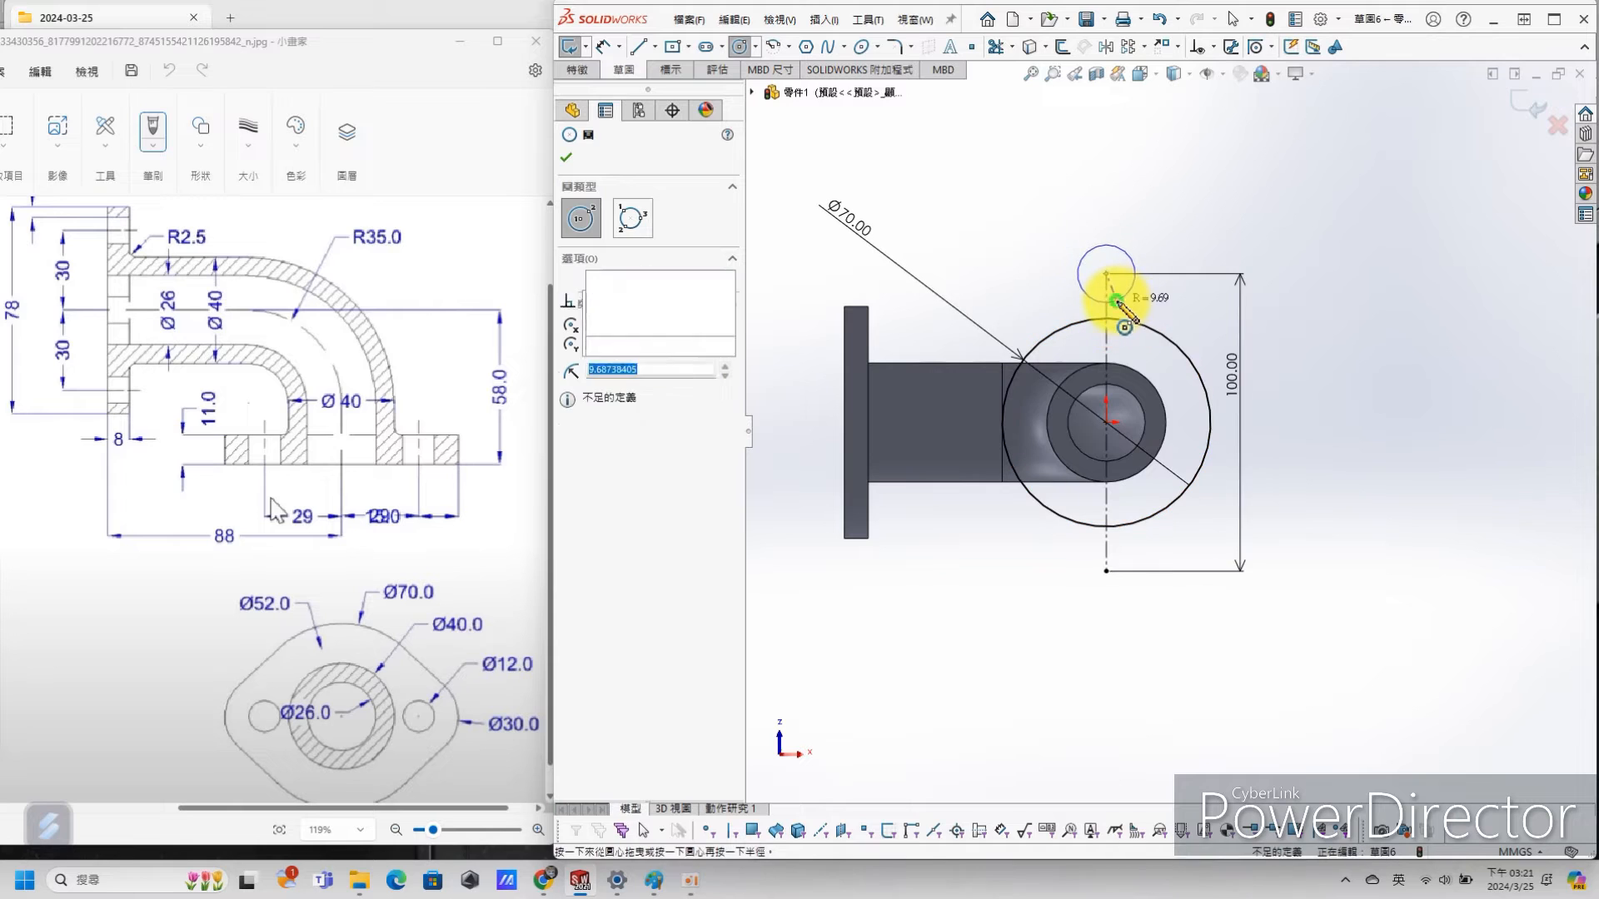
{"action": "left_click", "coordinate": [1107, 572]}
{"action": "left_click", "coordinate": [1126, 591]}
Step: Add an equal relation between the two small circles at the centreline's ends
{"action": "key", "text": "s"}
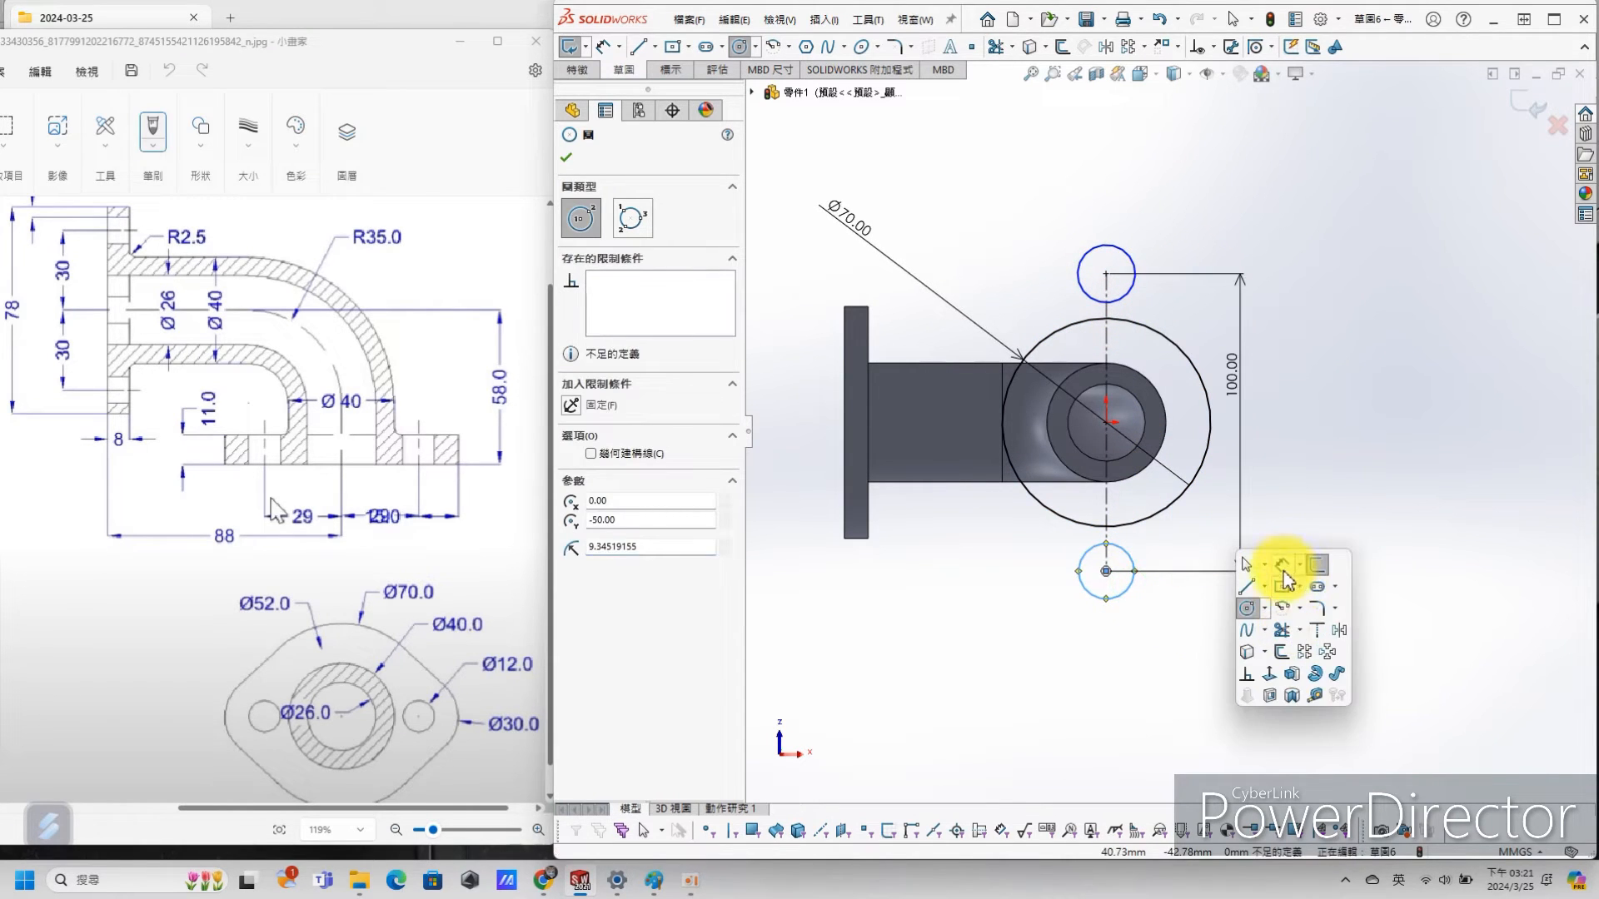
{"action": "left_click", "coordinate": [1246, 674]}
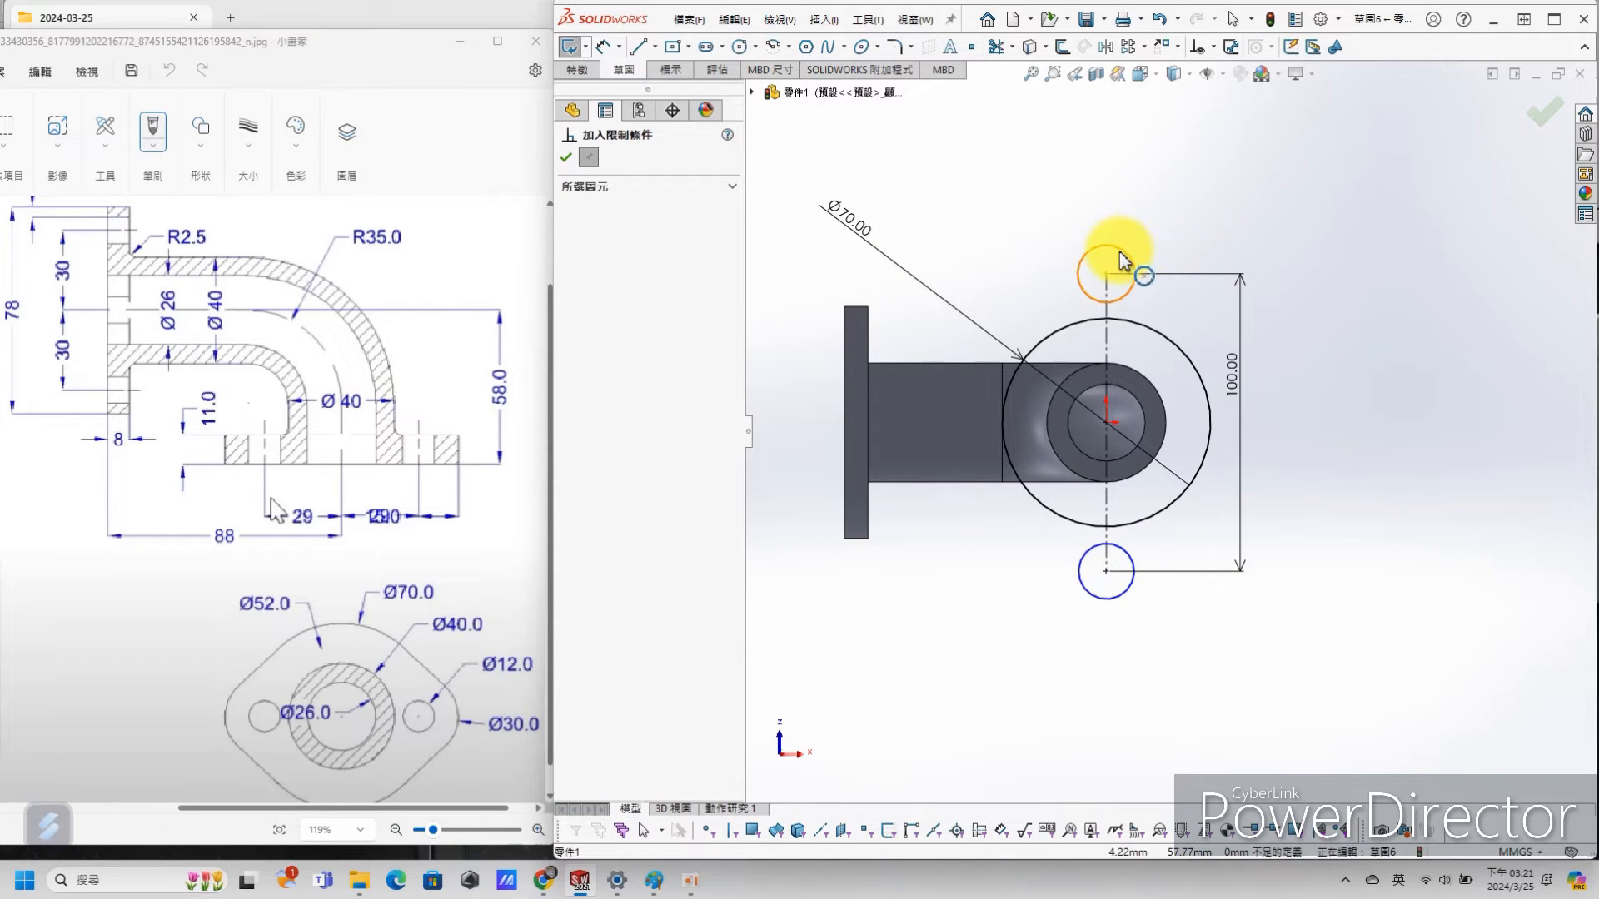
{"action": "left_click", "coordinate": [1136, 572]}
{"action": "left_click", "coordinate": [569, 420]}
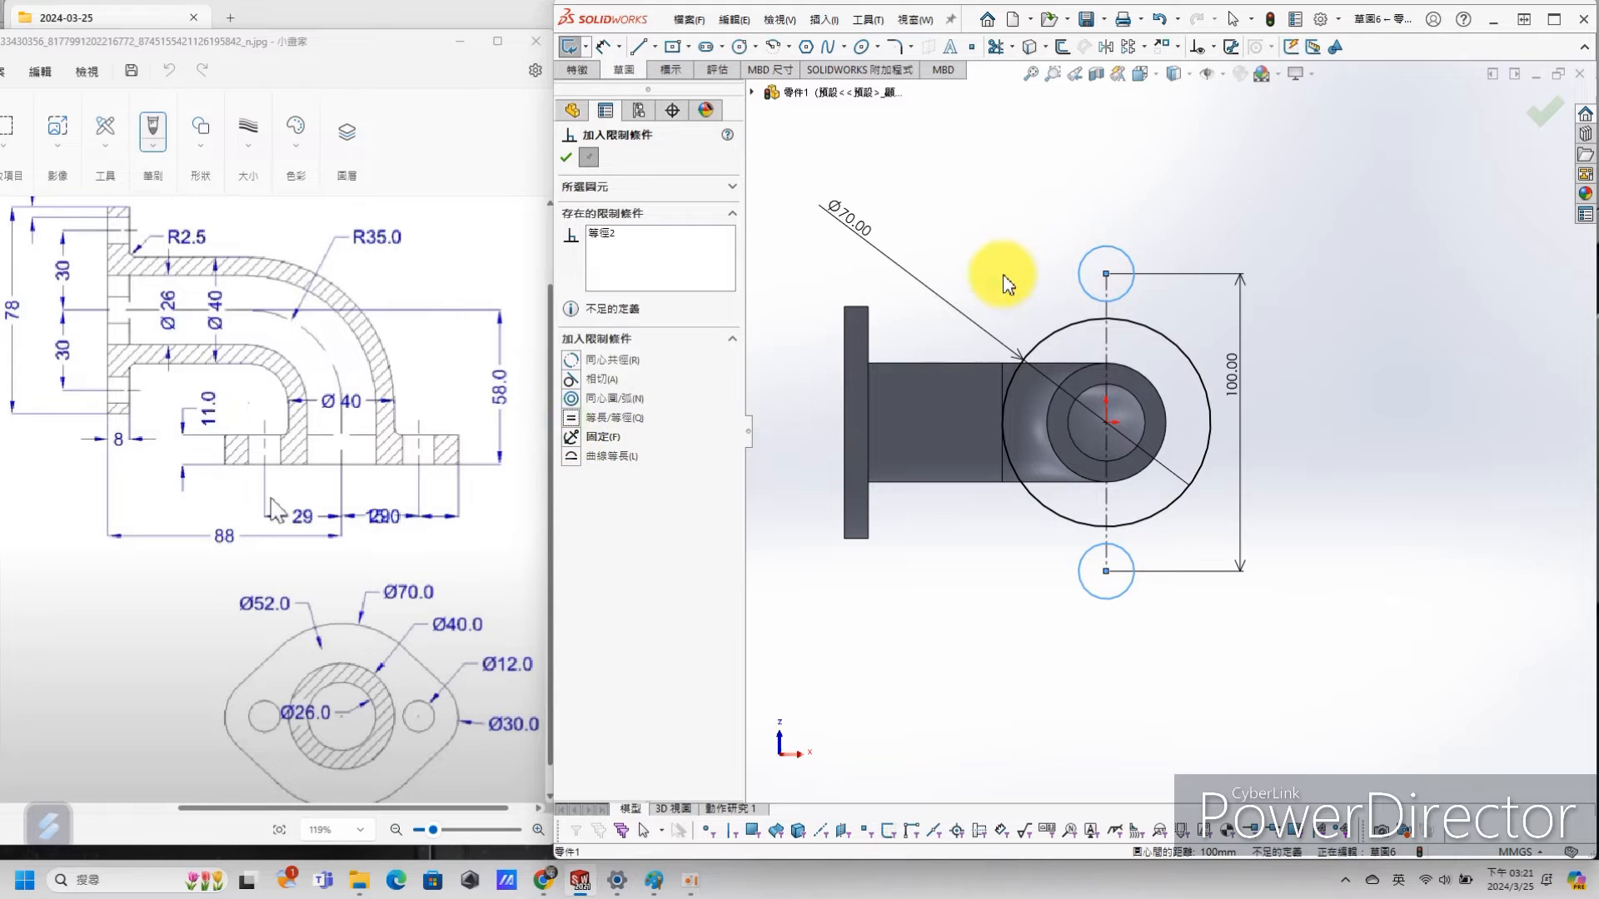
{"action": "left_click", "coordinate": [569, 158]}
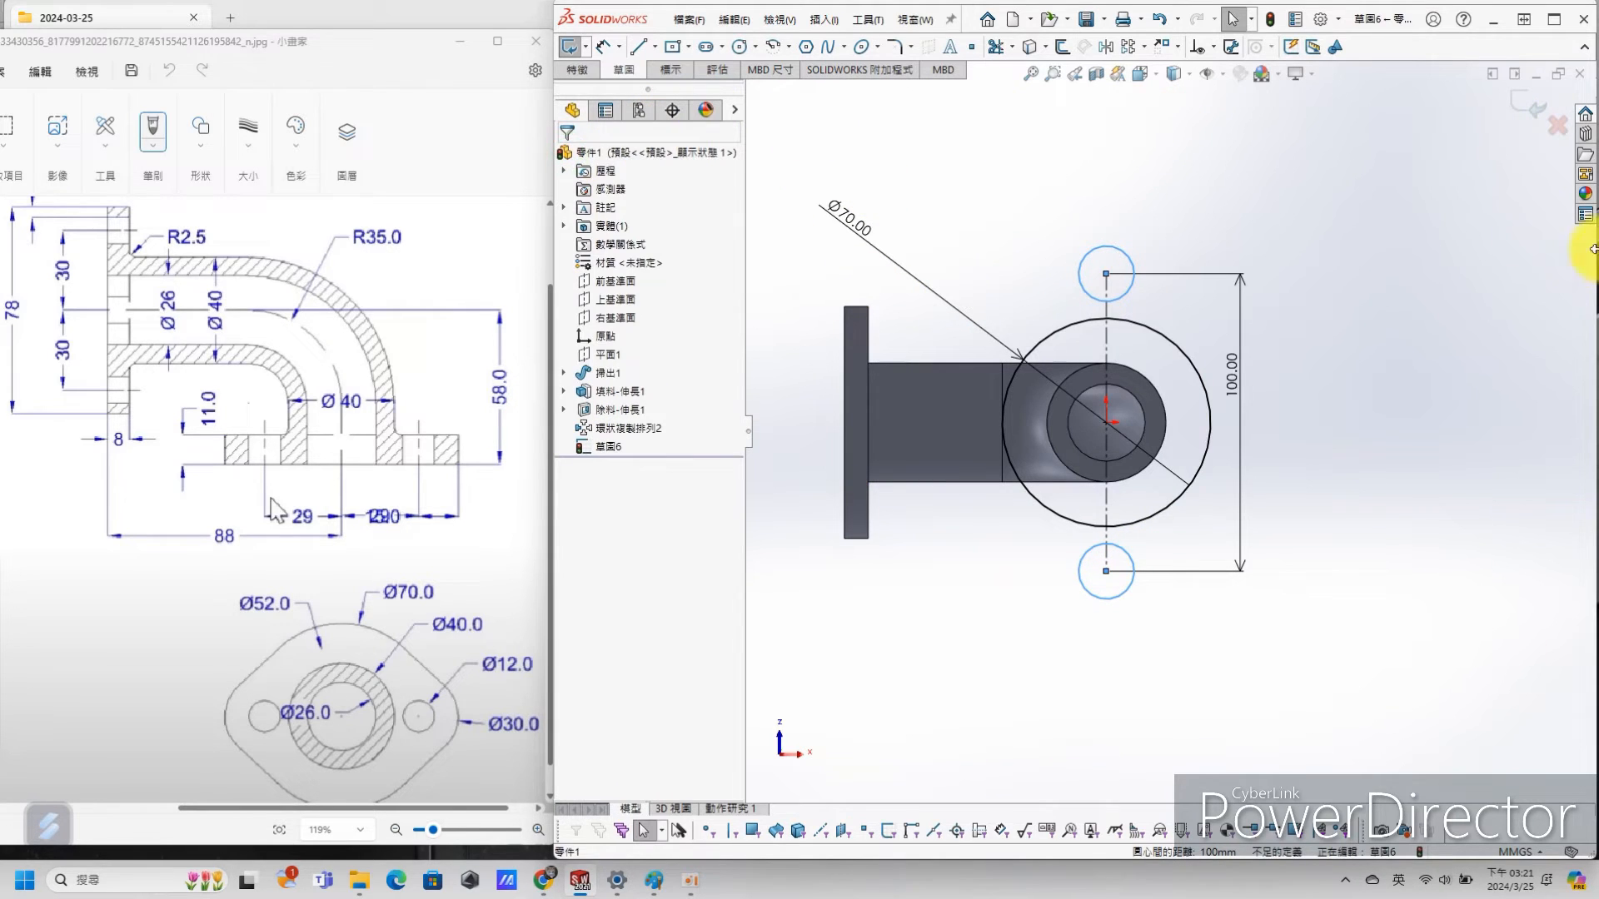
Step: Dimension the upper small circle's diameter to 30 mm
{"action": "key", "text": "s"}
{"action": "left_click", "coordinate": [1285, 231]}
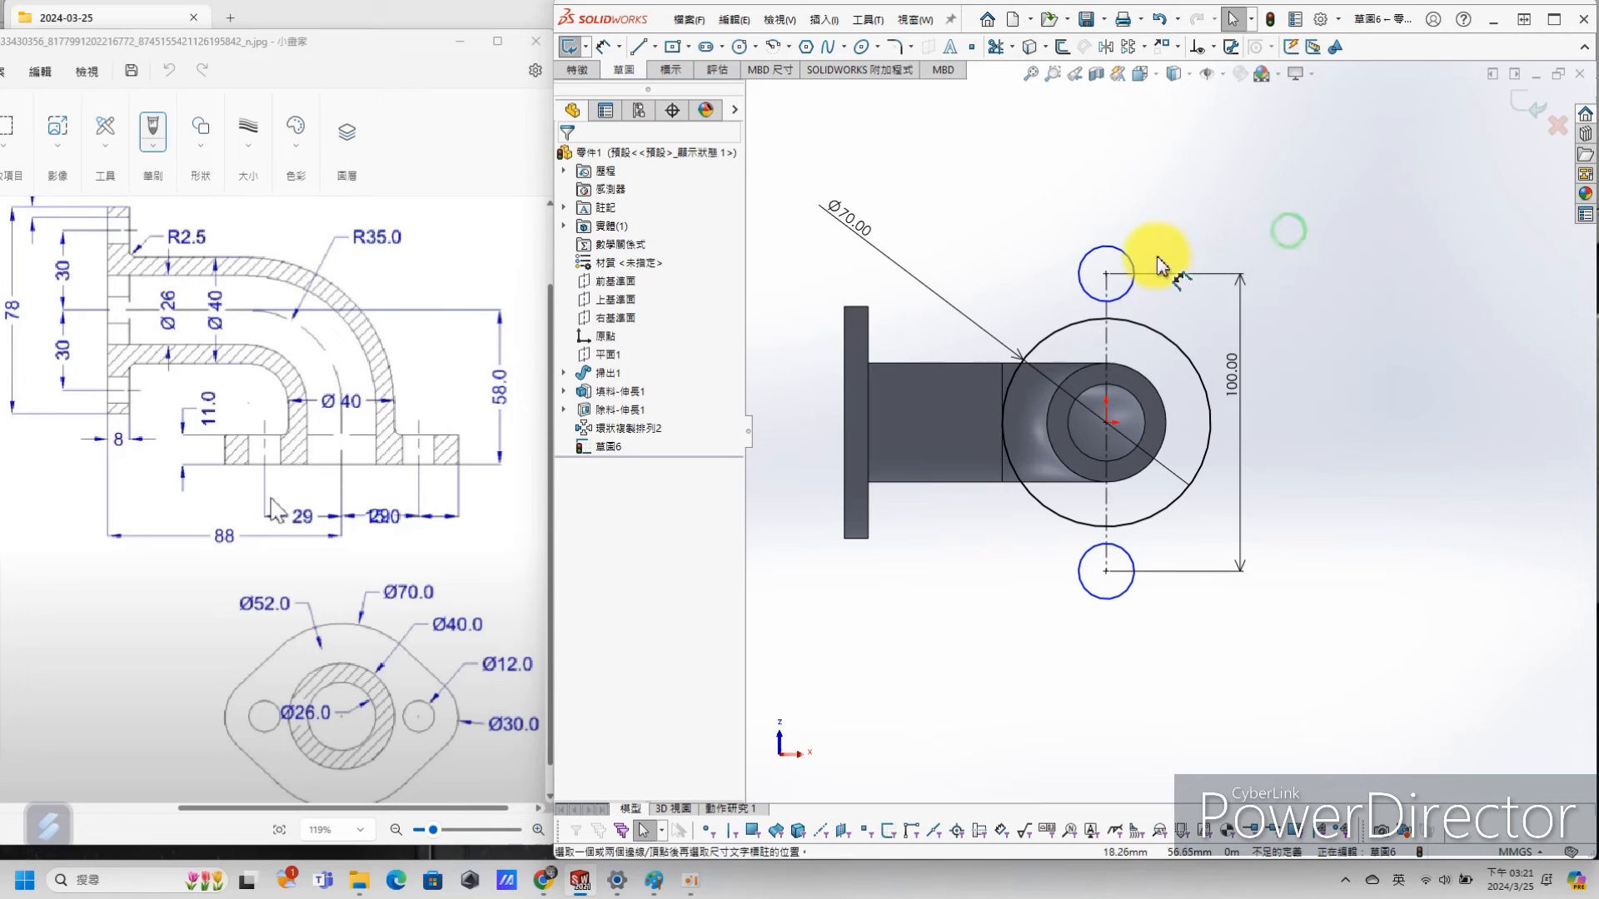
{"action": "left_click", "coordinate": [1131, 266]}
{"action": "left_click", "coordinate": [1199, 178]}
{"action": "type", "text": "30"}
{"action": "key", "text": "Return"}
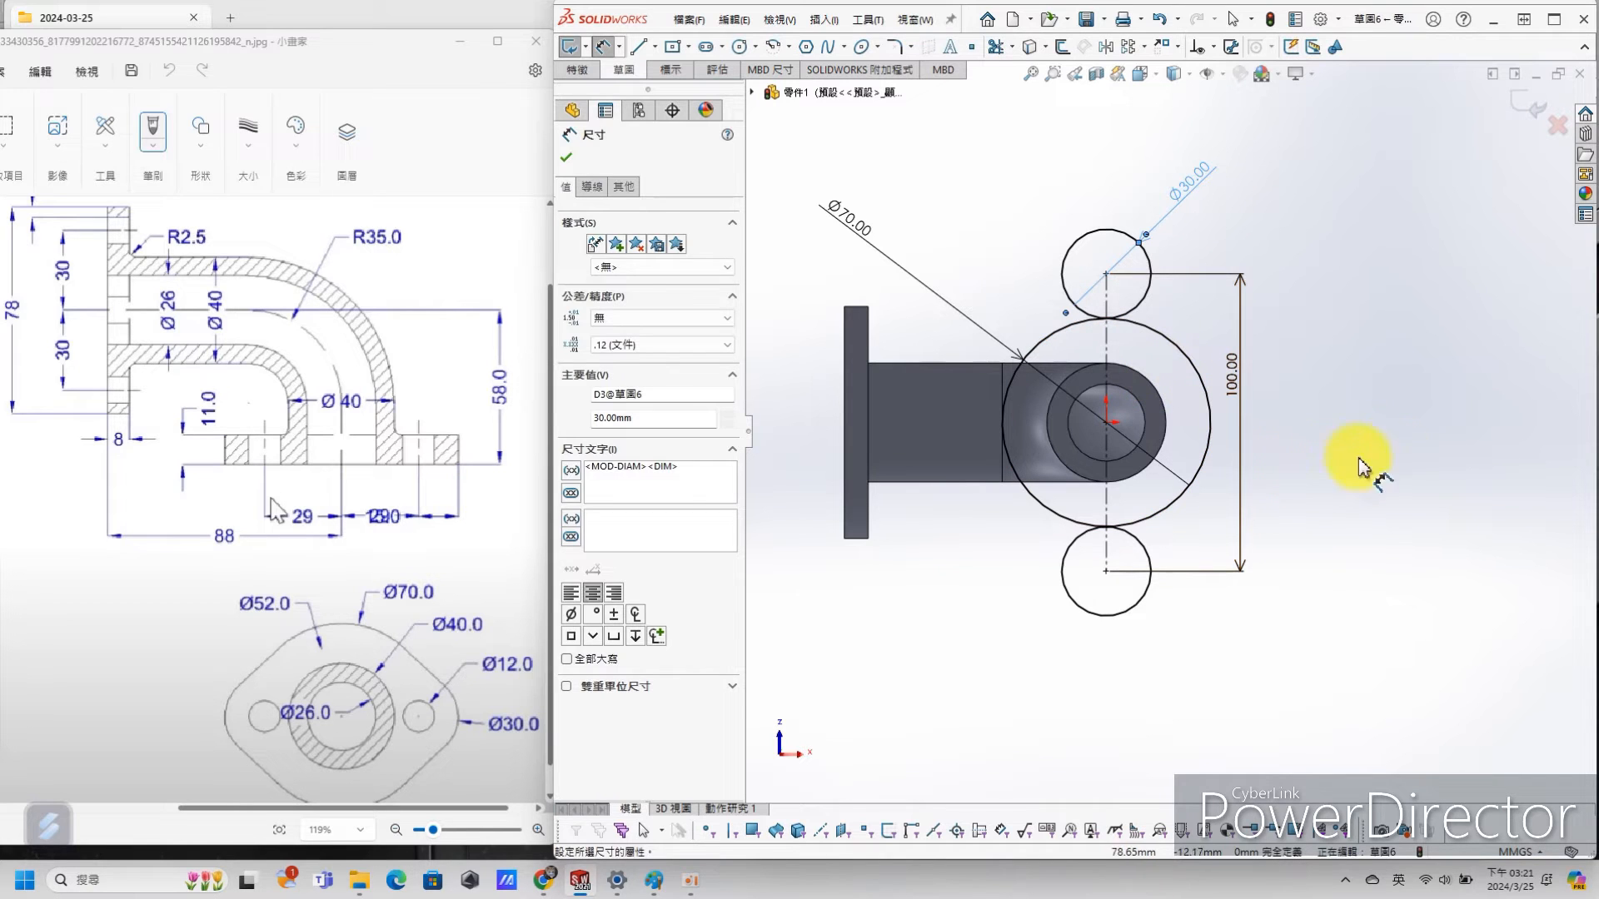
{"action": "left_click", "coordinate": [1332, 449]}
{"action": "scroll", "coordinate": [1336, 416], "scroll_direction": "up", "scroll_amount": 1}
{"action": "scroll", "coordinate": [1174, 360], "scroll_direction": "down", "scroll_amount": 2}
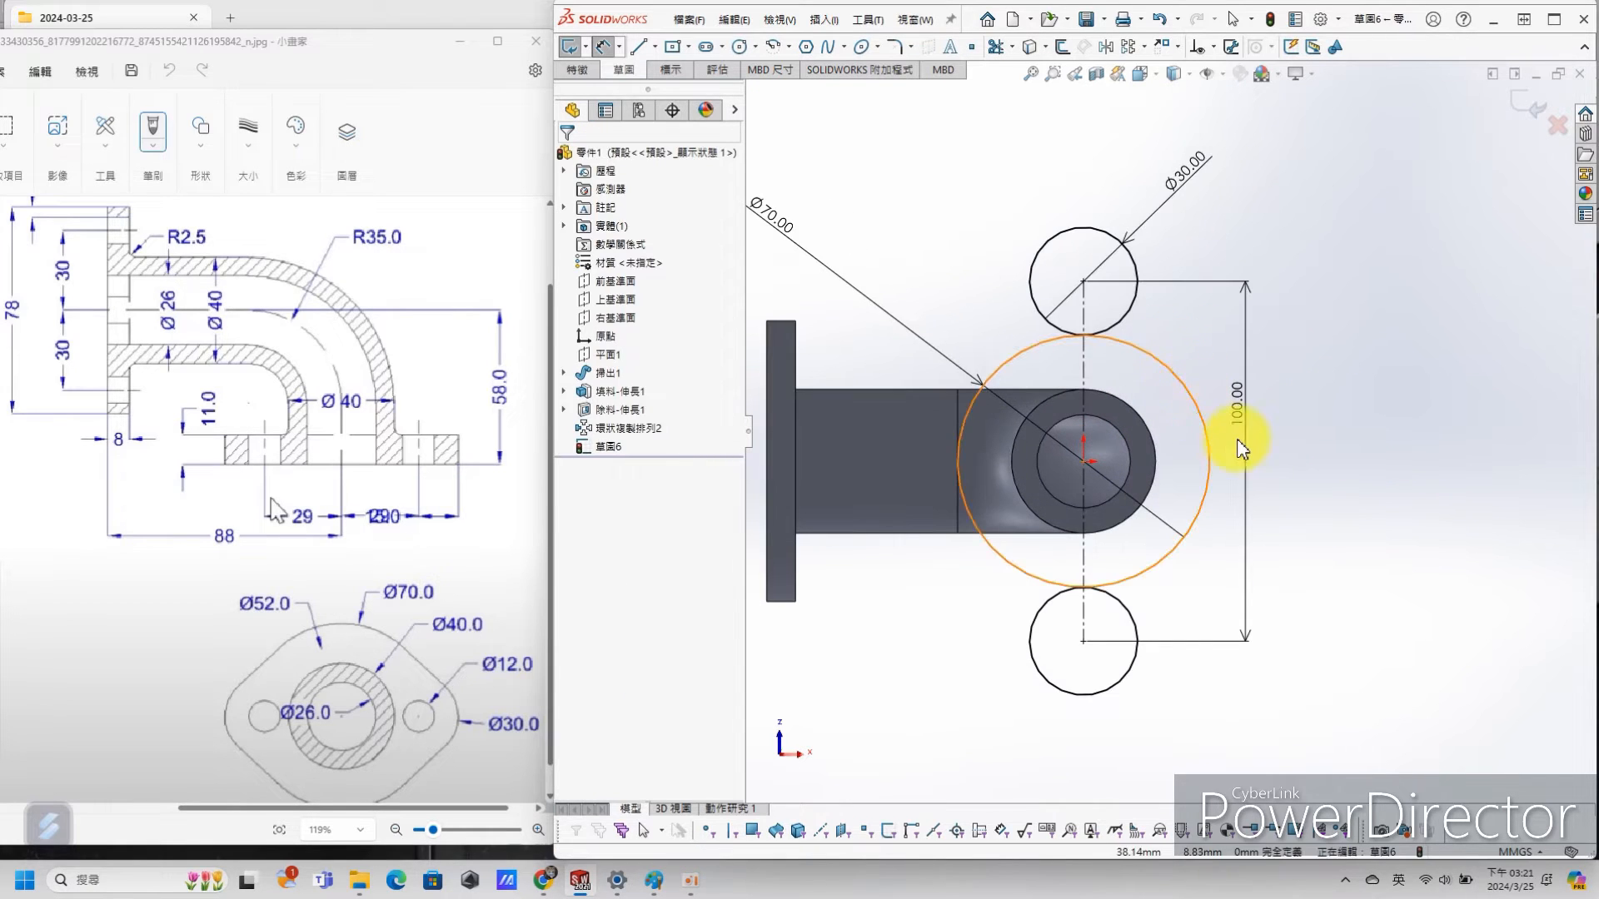
{"action": "key", "text": "Escape"}
{"action": "left_click", "coordinate": [1156, 454]}
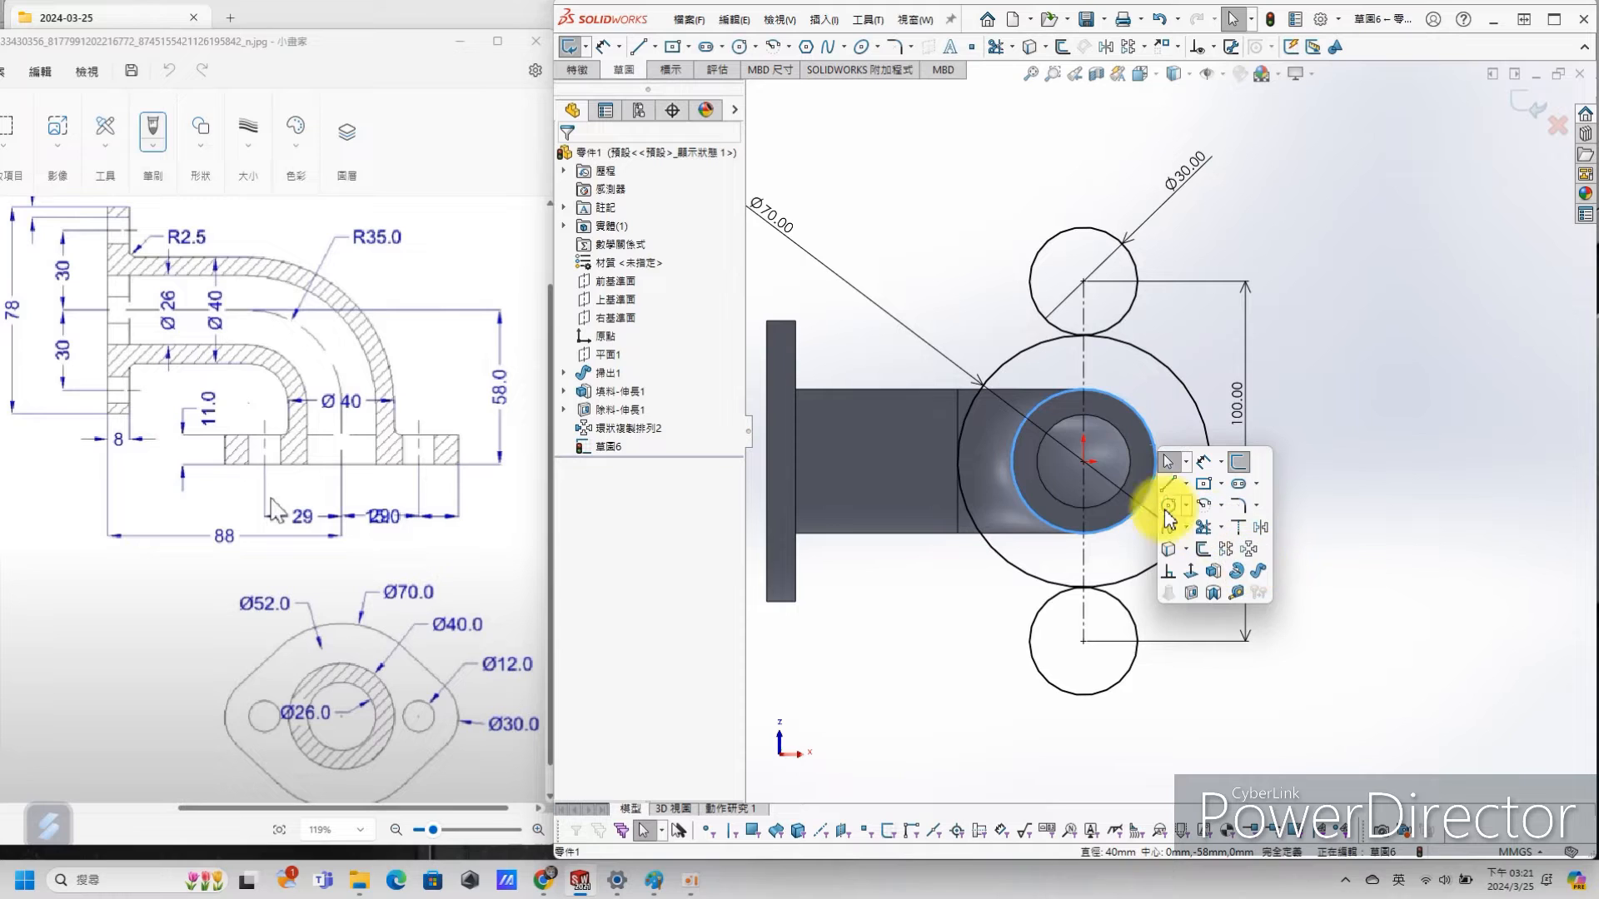
{"action": "left_click", "coordinate": [1401, 541]}
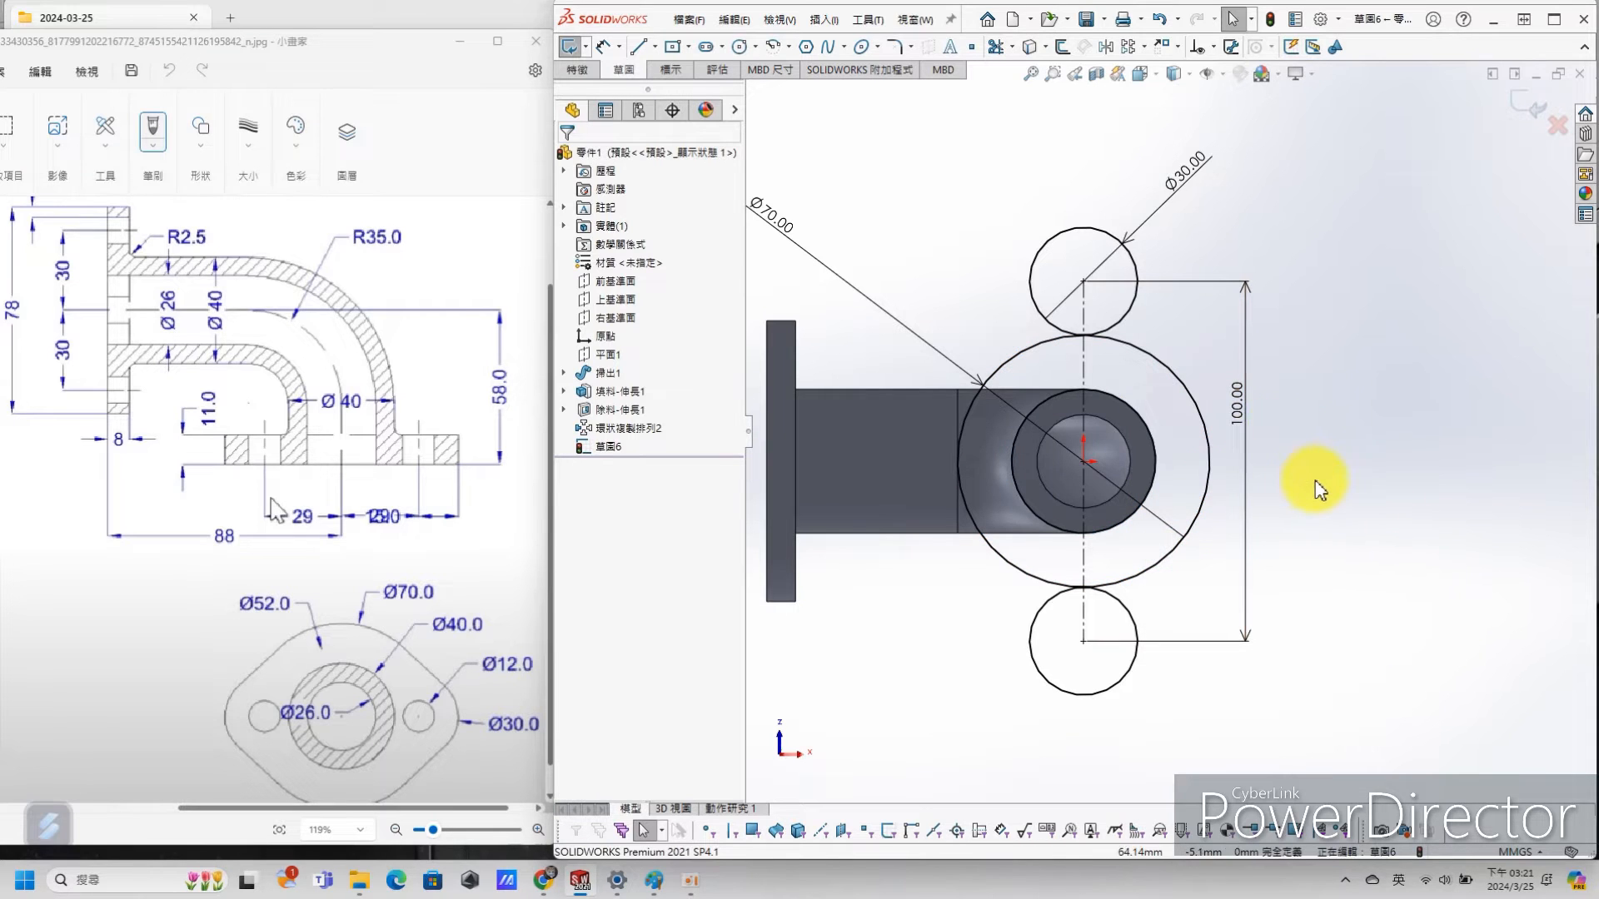
Step: Sketch four separate slanted lines about 110 to 134 mm long around the three circles, one in each quadrant
{"action": "scroll", "coordinate": [1320, 489], "scroll_direction": "up", "scroll_amount": 2}
{"action": "key", "text": "s"}
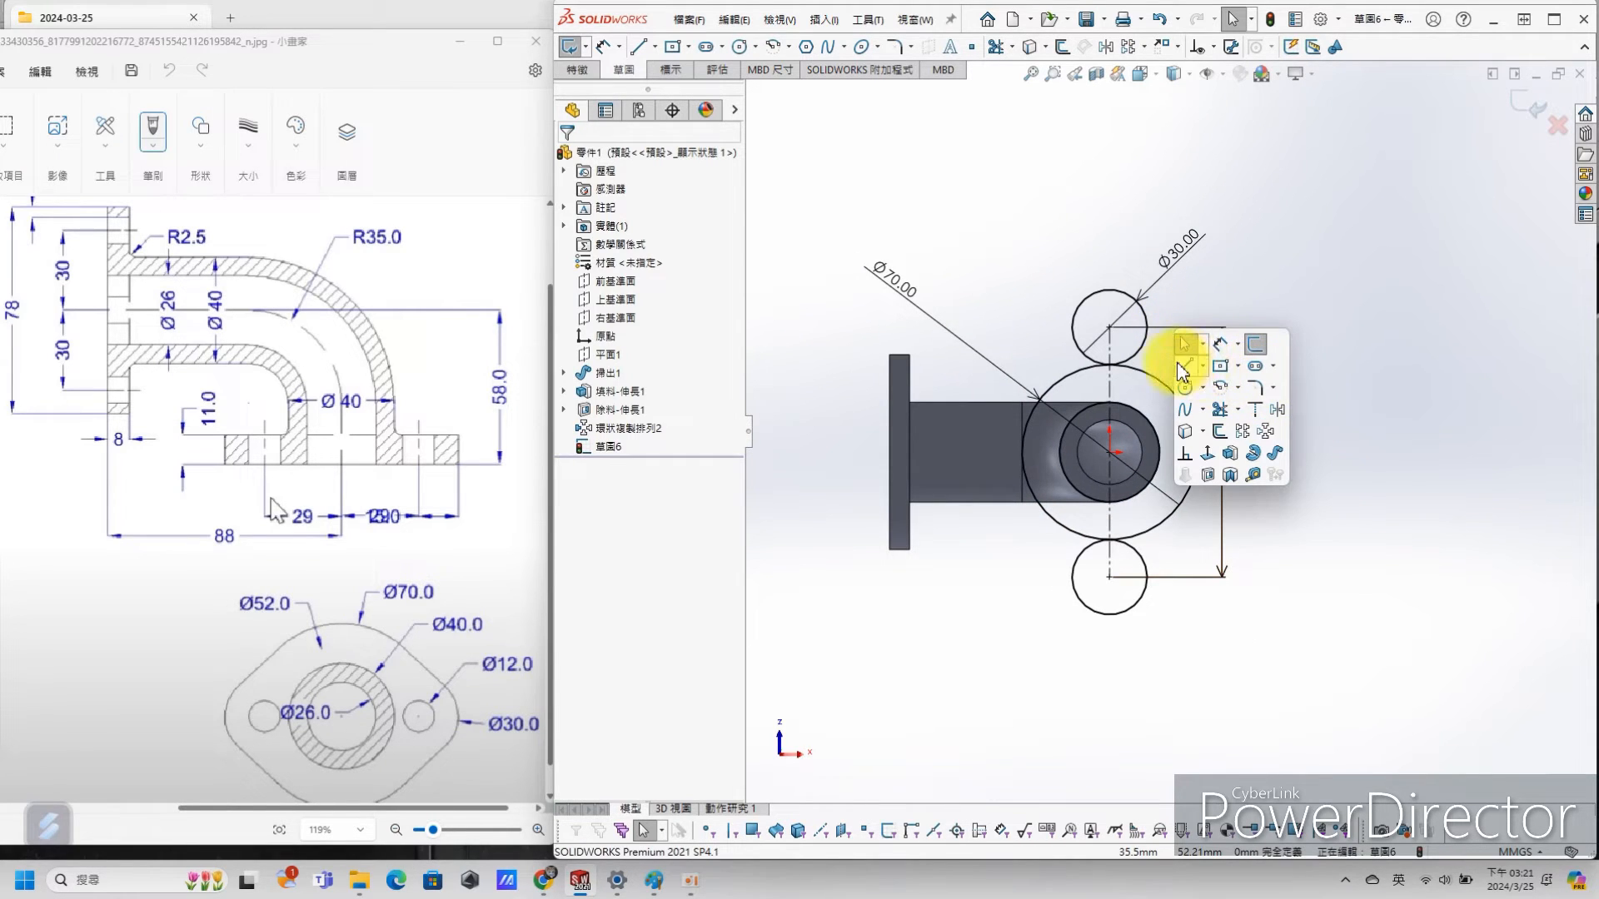
{"action": "left_click", "coordinate": [1179, 351]}
{"action": "left_click_drag", "start_coordinate": [1104, 165], "coordinate": [977, 452]}
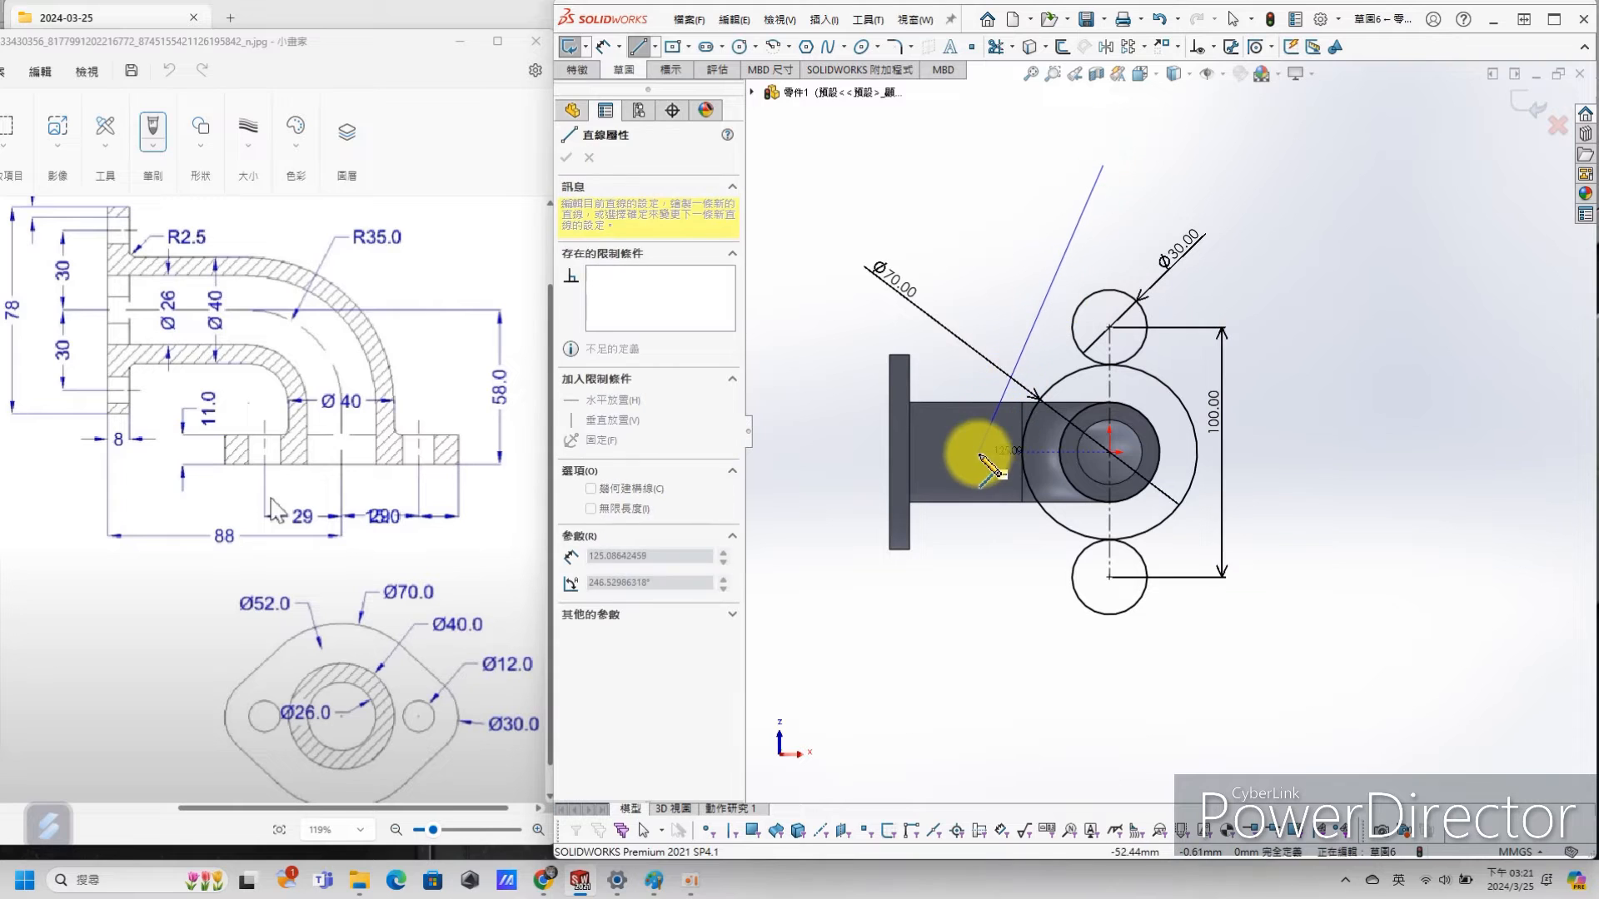
{"action": "left_click_drag", "start_coordinate": [966, 529], "coordinate": [1145, 739]}
{"action": "mouse_move", "coordinate": [1175, 714]}
{"action": "left_mouse_down"}
{"action": "mouse_move", "coordinate": [1177, 641]}
{"action": "mouse_move", "coordinate": [1378, 447]}
{"action": "mouse_move", "coordinate": [1315, 428]}
{"action": "mouse_move", "coordinate": [1200, 150]}
{"action": "left_mouse_up"}
{"action": "key", "text": "Escape"}
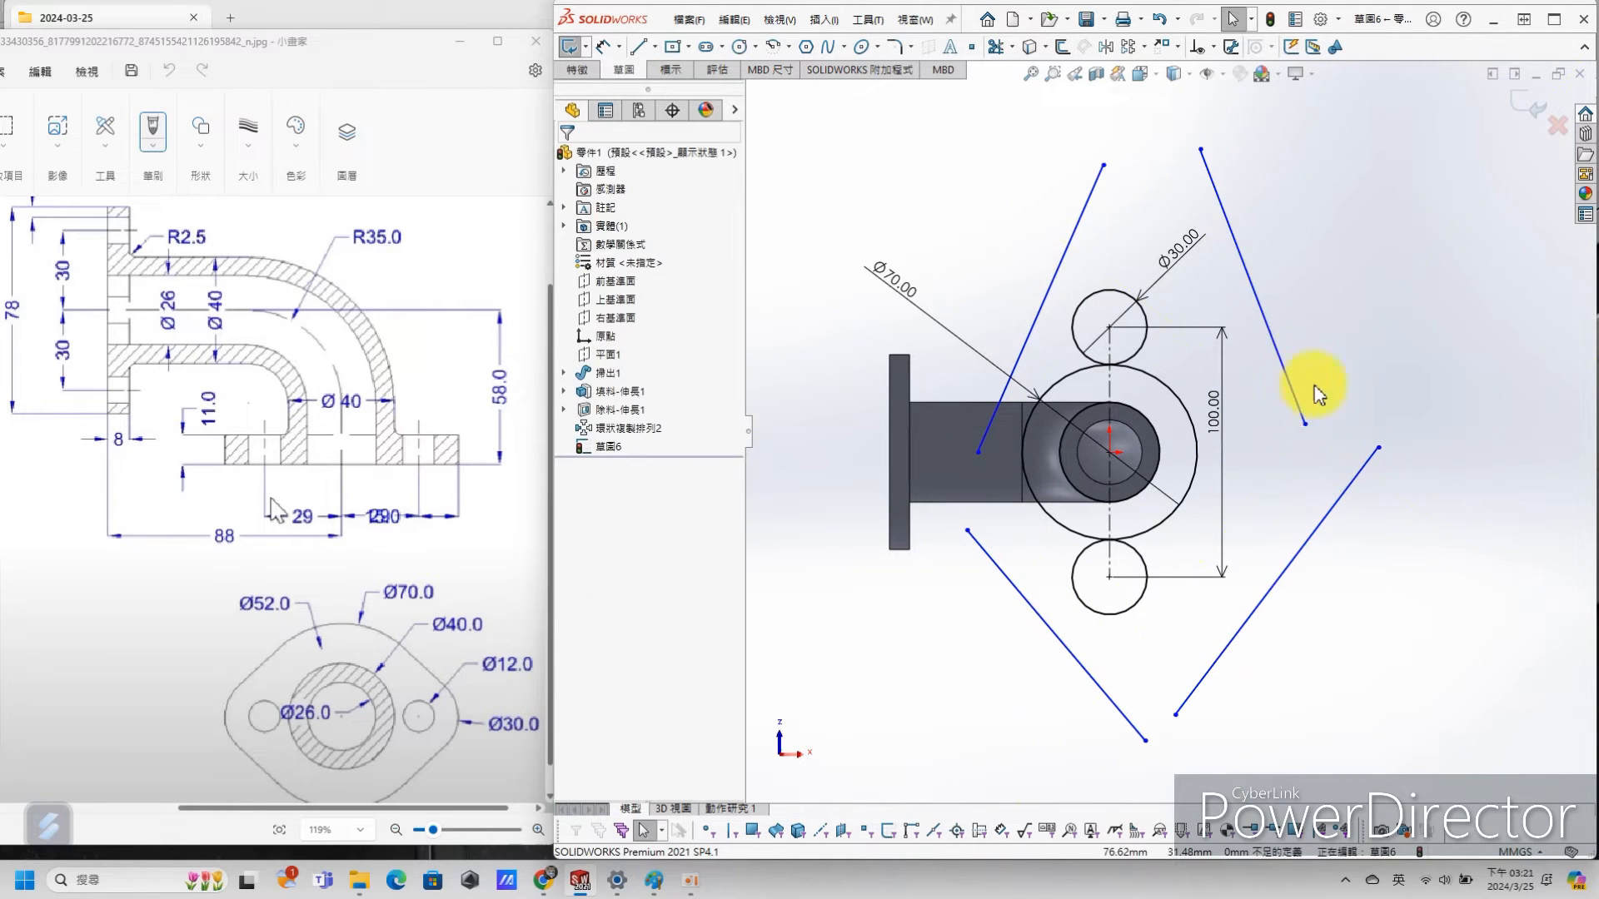
Step: Make the upper-right slanted line tangent to the upper 30 mm circle and to the 70 mm circle
{"action": "left_click", "coordinate": [1266, 315]}
{"action": "left_click", "coordinate": [1149, 320], "text": "ctrl"}
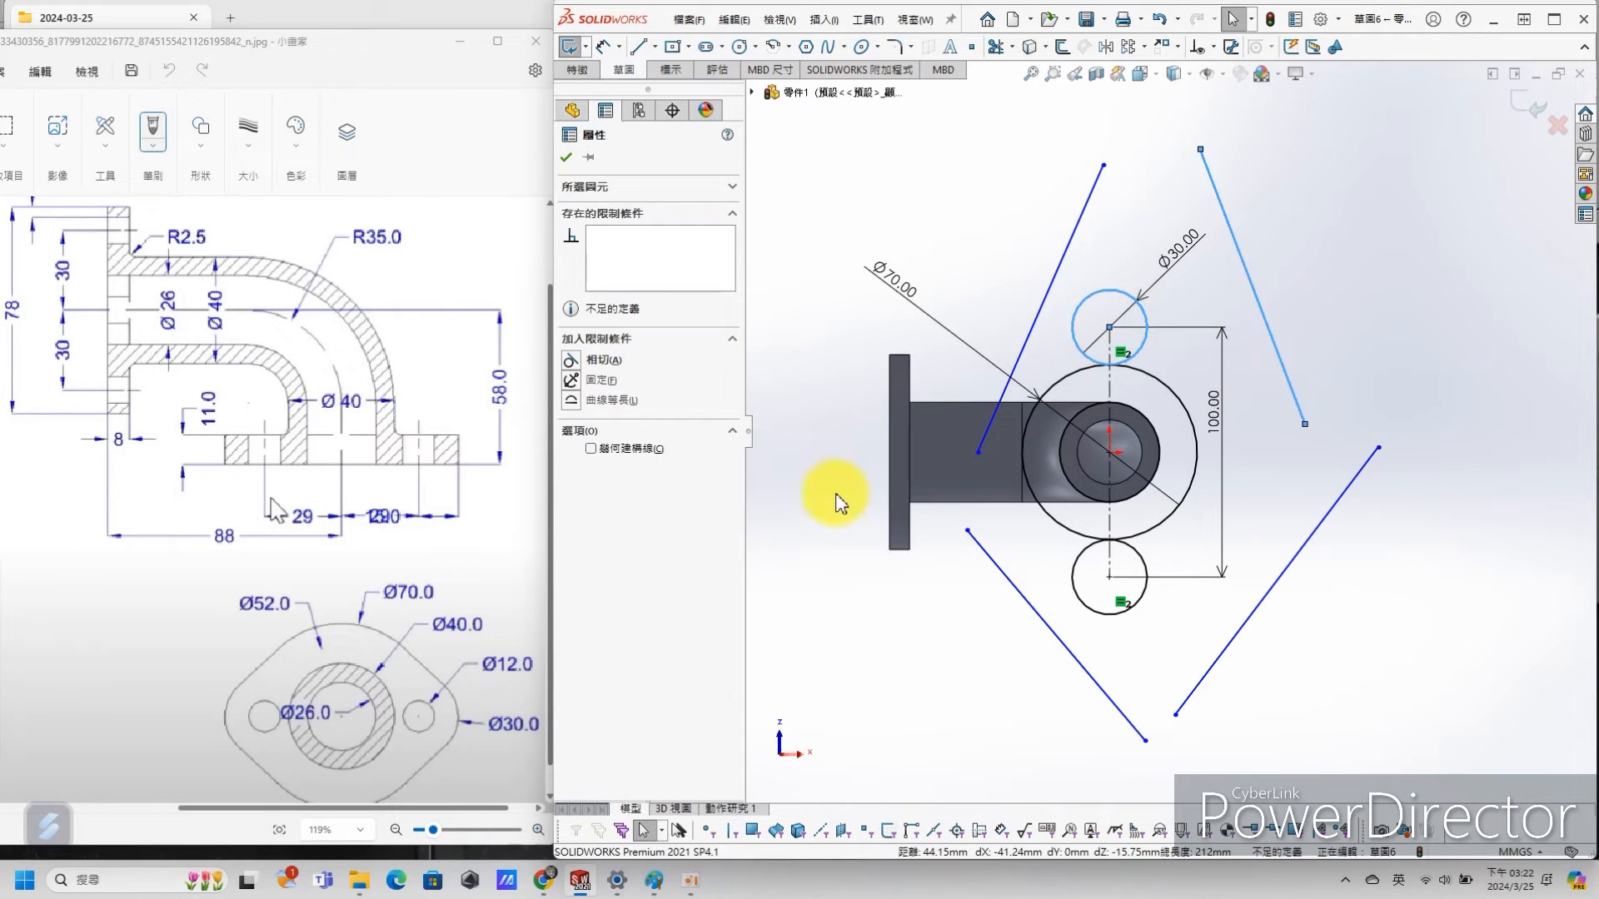
{"action": "left_click", "coordinate": [571, 363]}
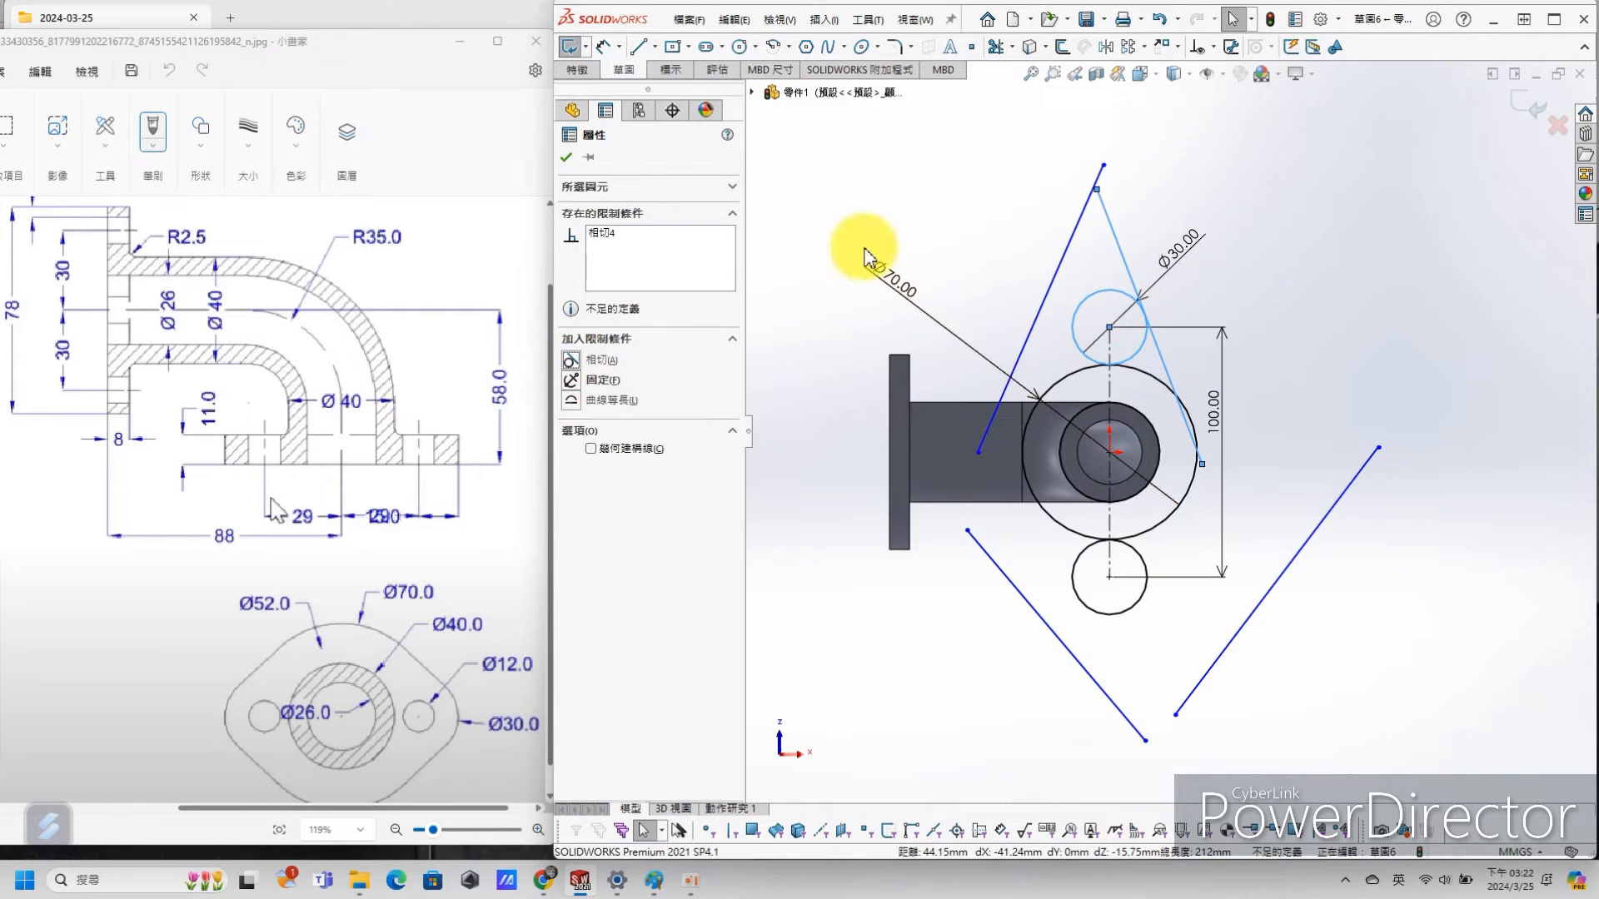
{"action": "left_click", "coordinate": [565, 156]}
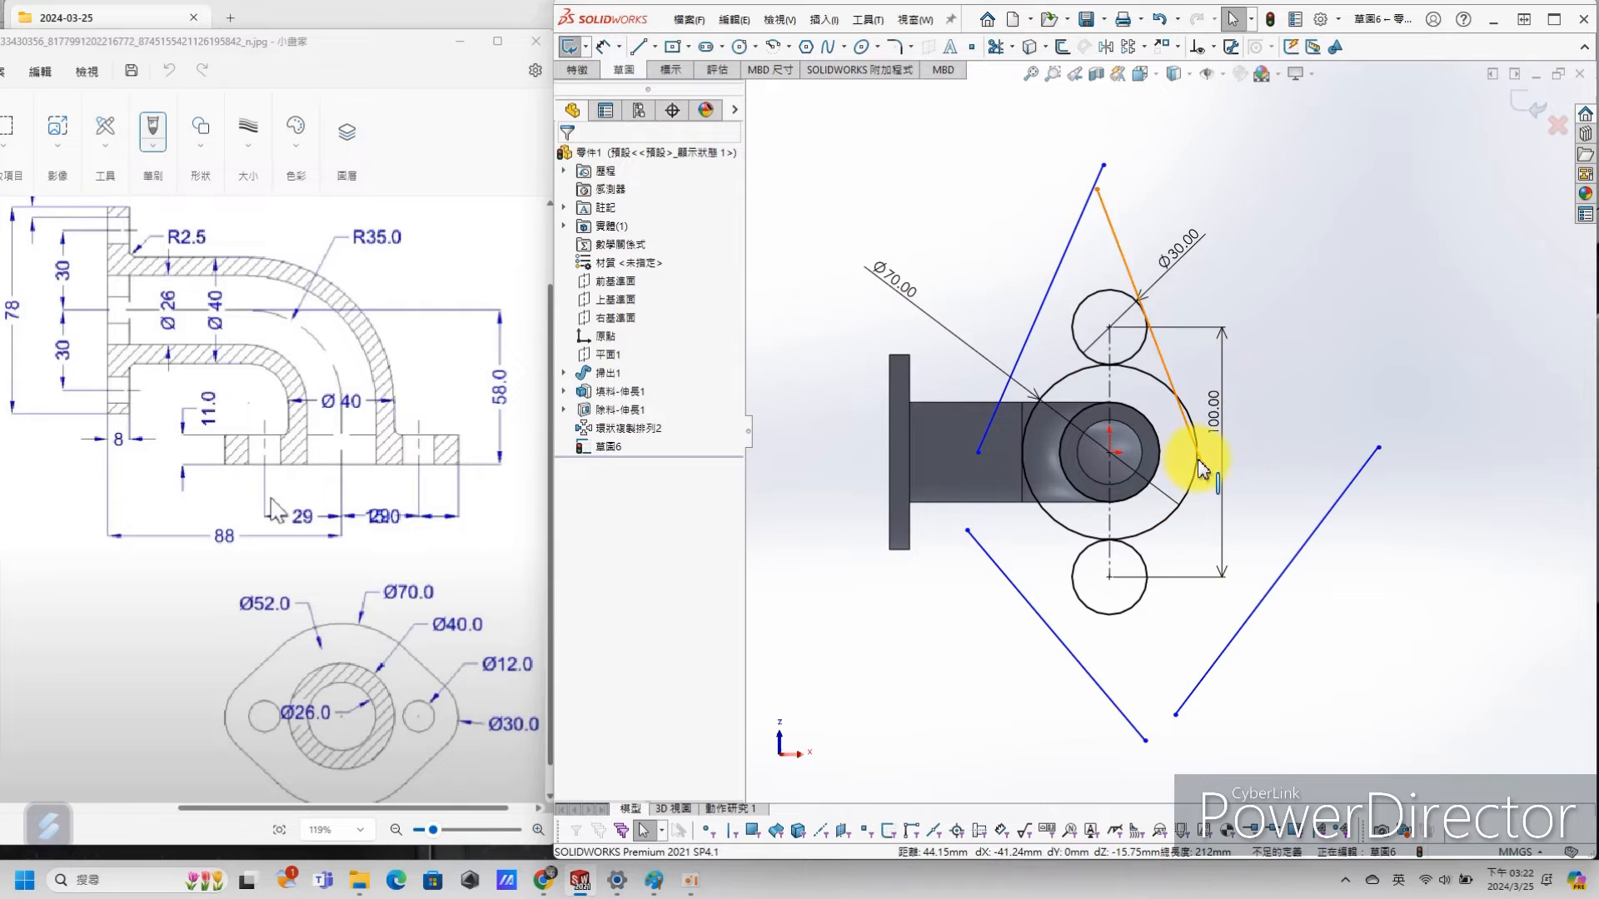
{"action": "left_click_drag", "start_coordinate": [1205, 471], "coordinate": [1242, 438]}
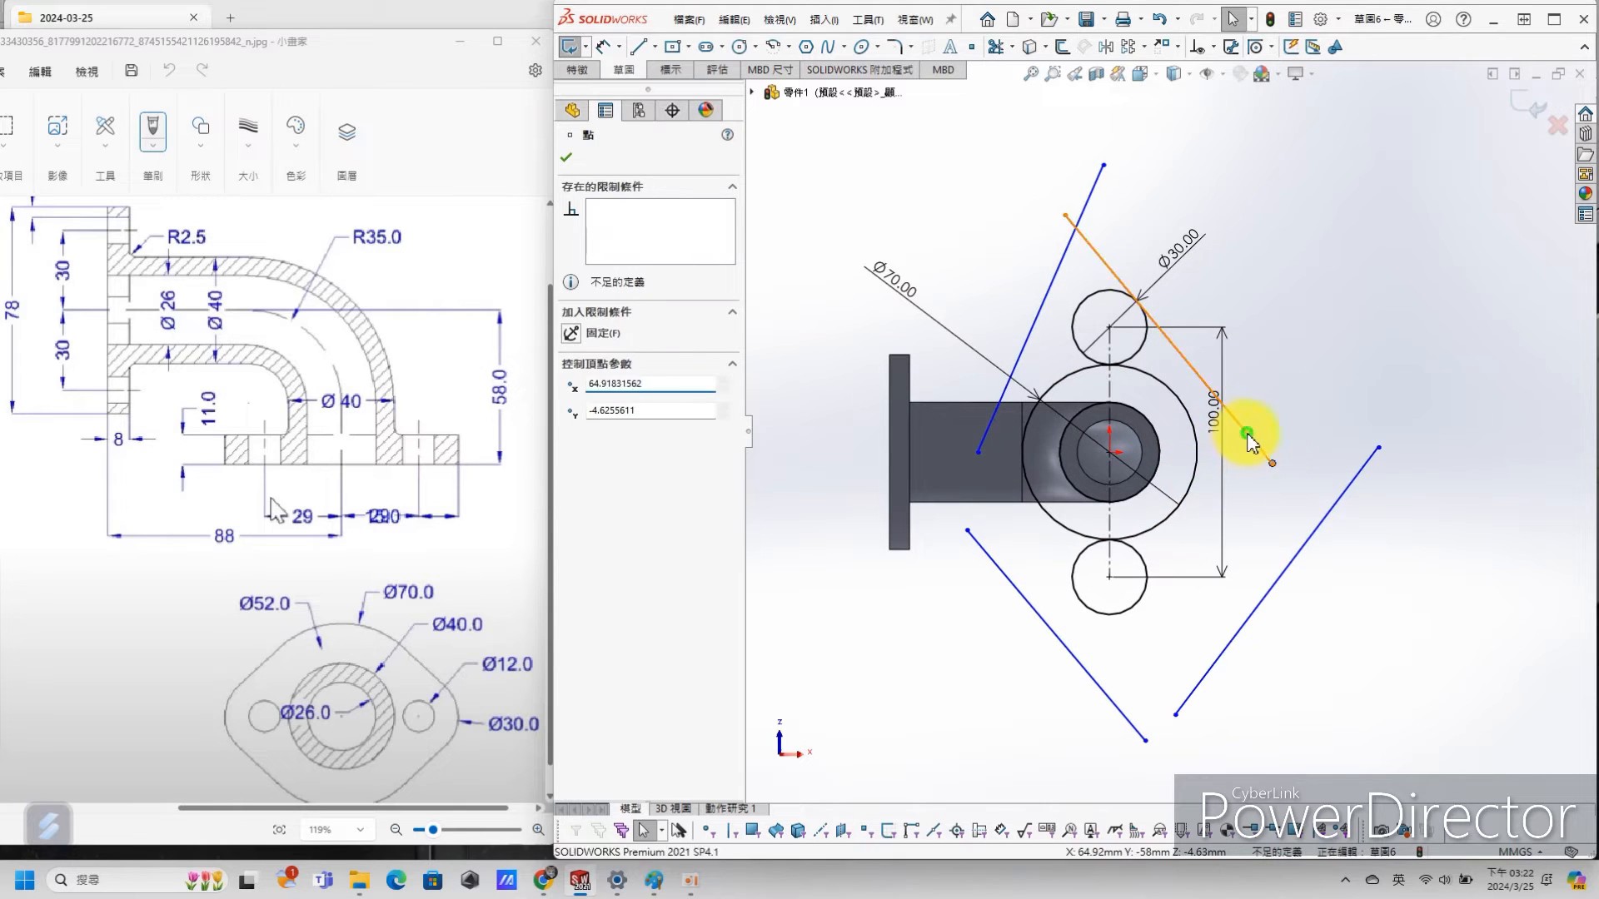
{"action": "left_click", "coordinate": [1197, 447], "text": "ctrl"}
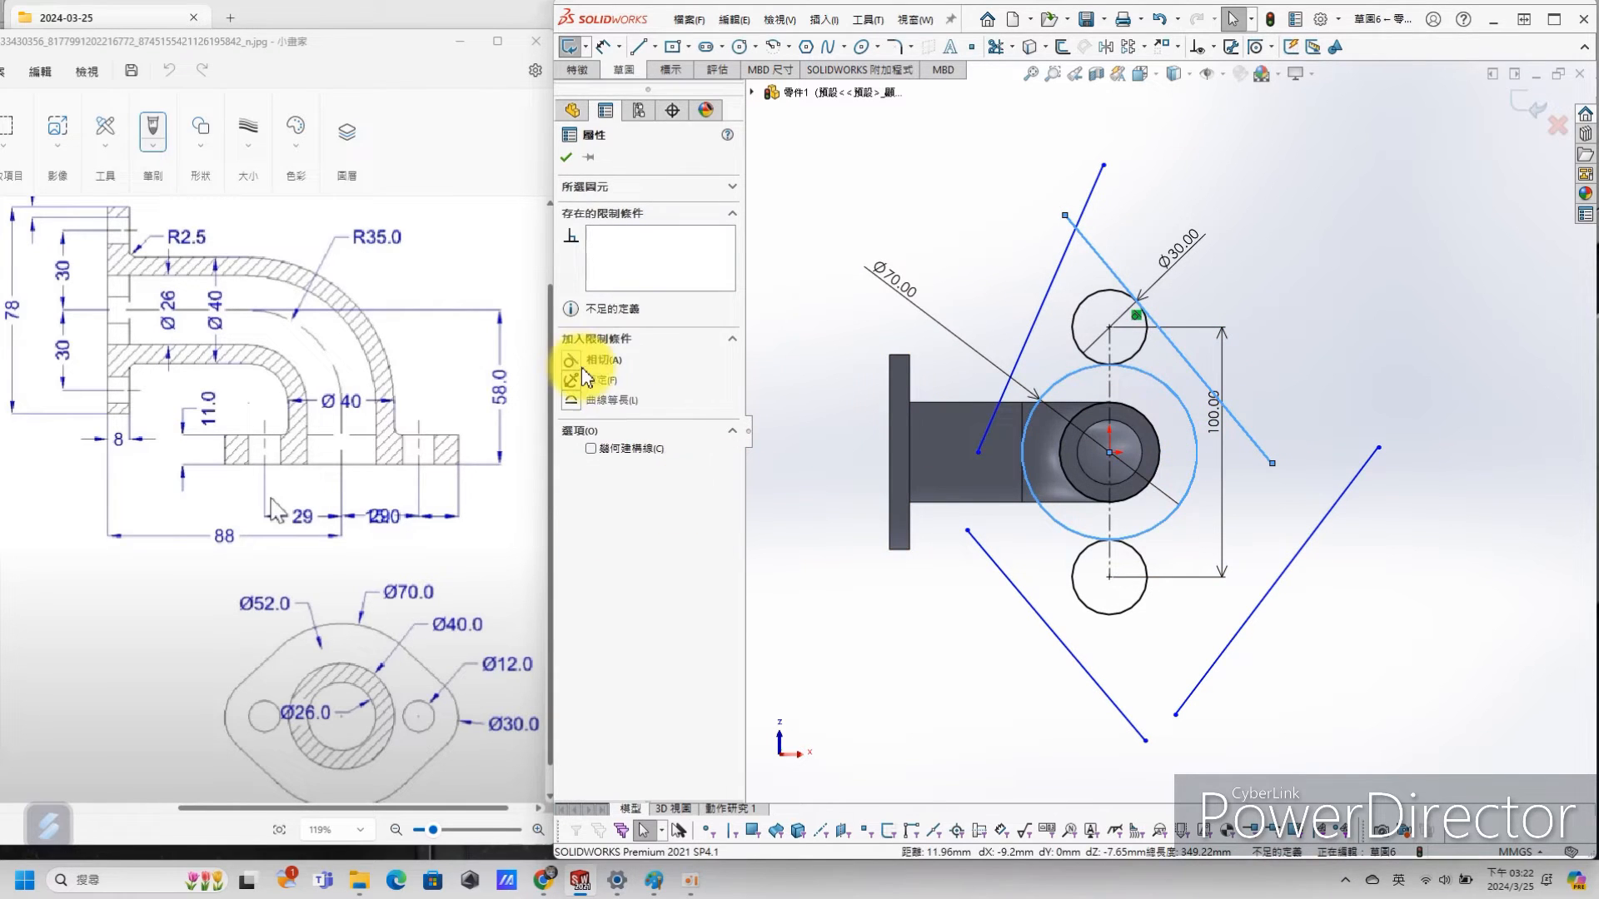
{"action": "left_click", "coordinate": [569, 360]}
{"action": "left_click", "coordinate": [566, 156]}
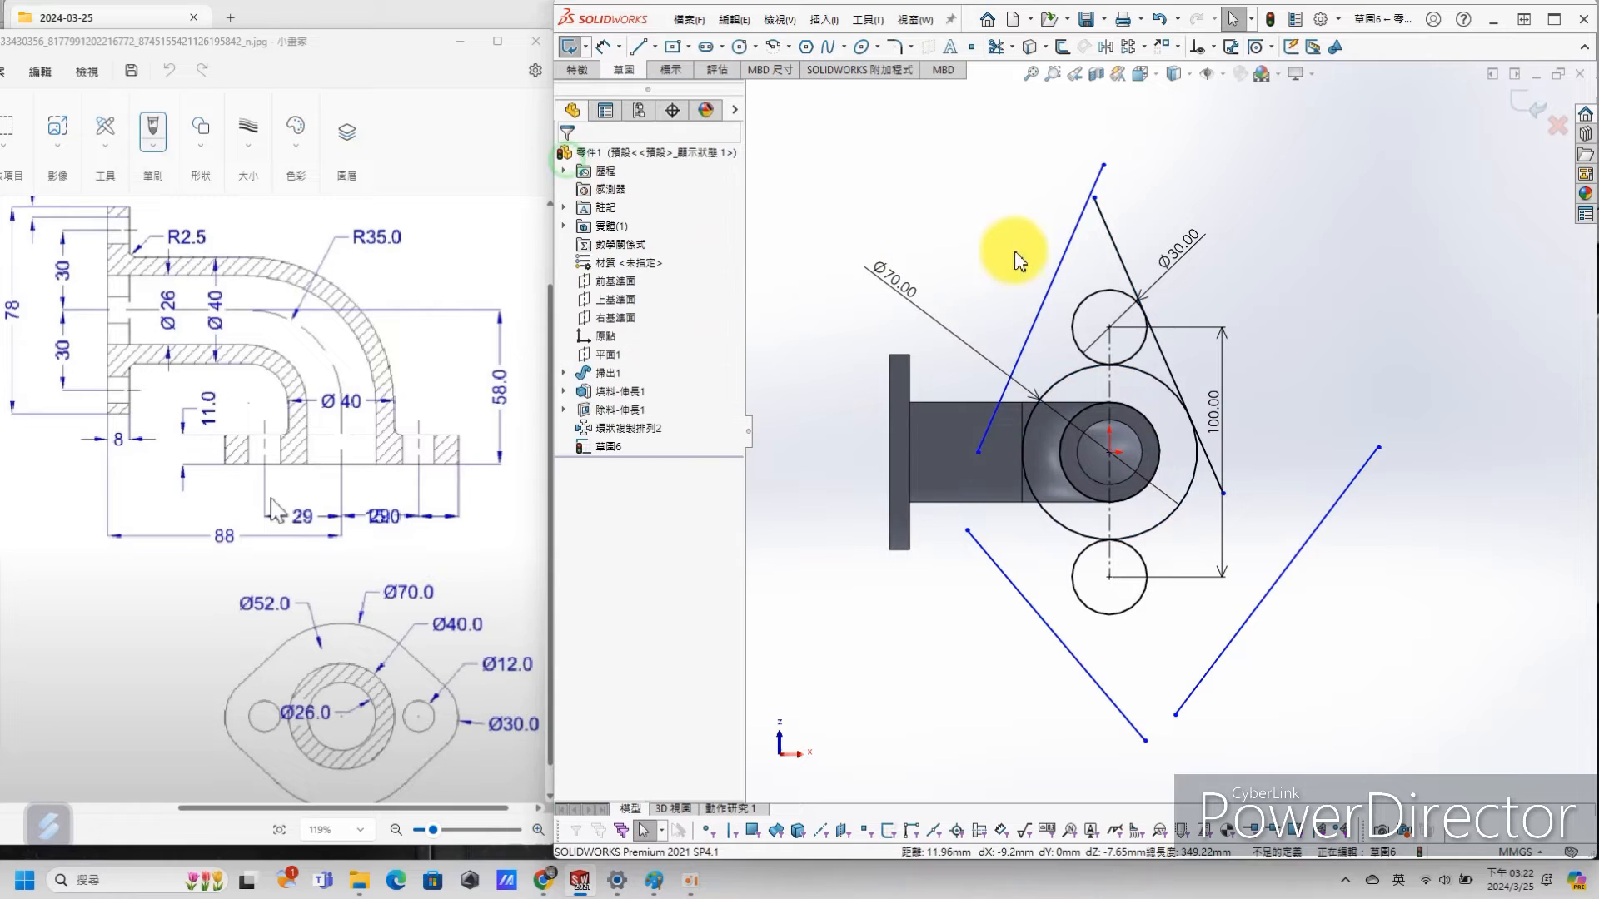
Step: Make the upper-left slanted line tangent to the 70 mm circle and to the upper 30 mm circle
{"action": "left_click", "coordinate": [1032, 351]}
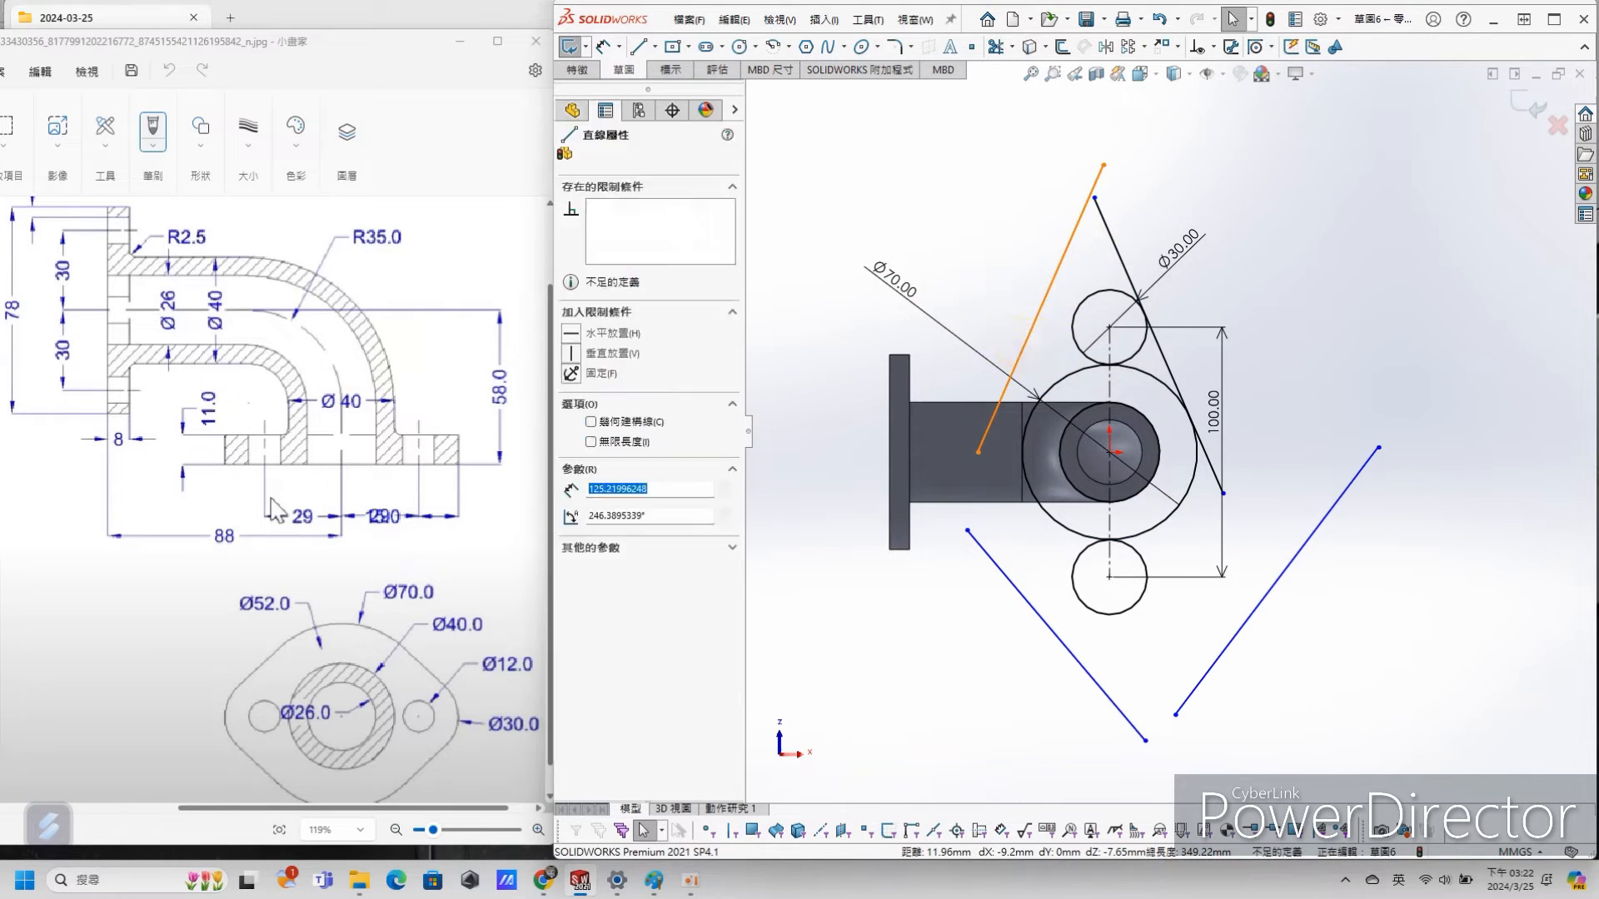
{"action": "left_click", "coordinate": [1074, 383], "text": "ctrl"}
{"action": "left_click", "coordinate": [570, 360]}
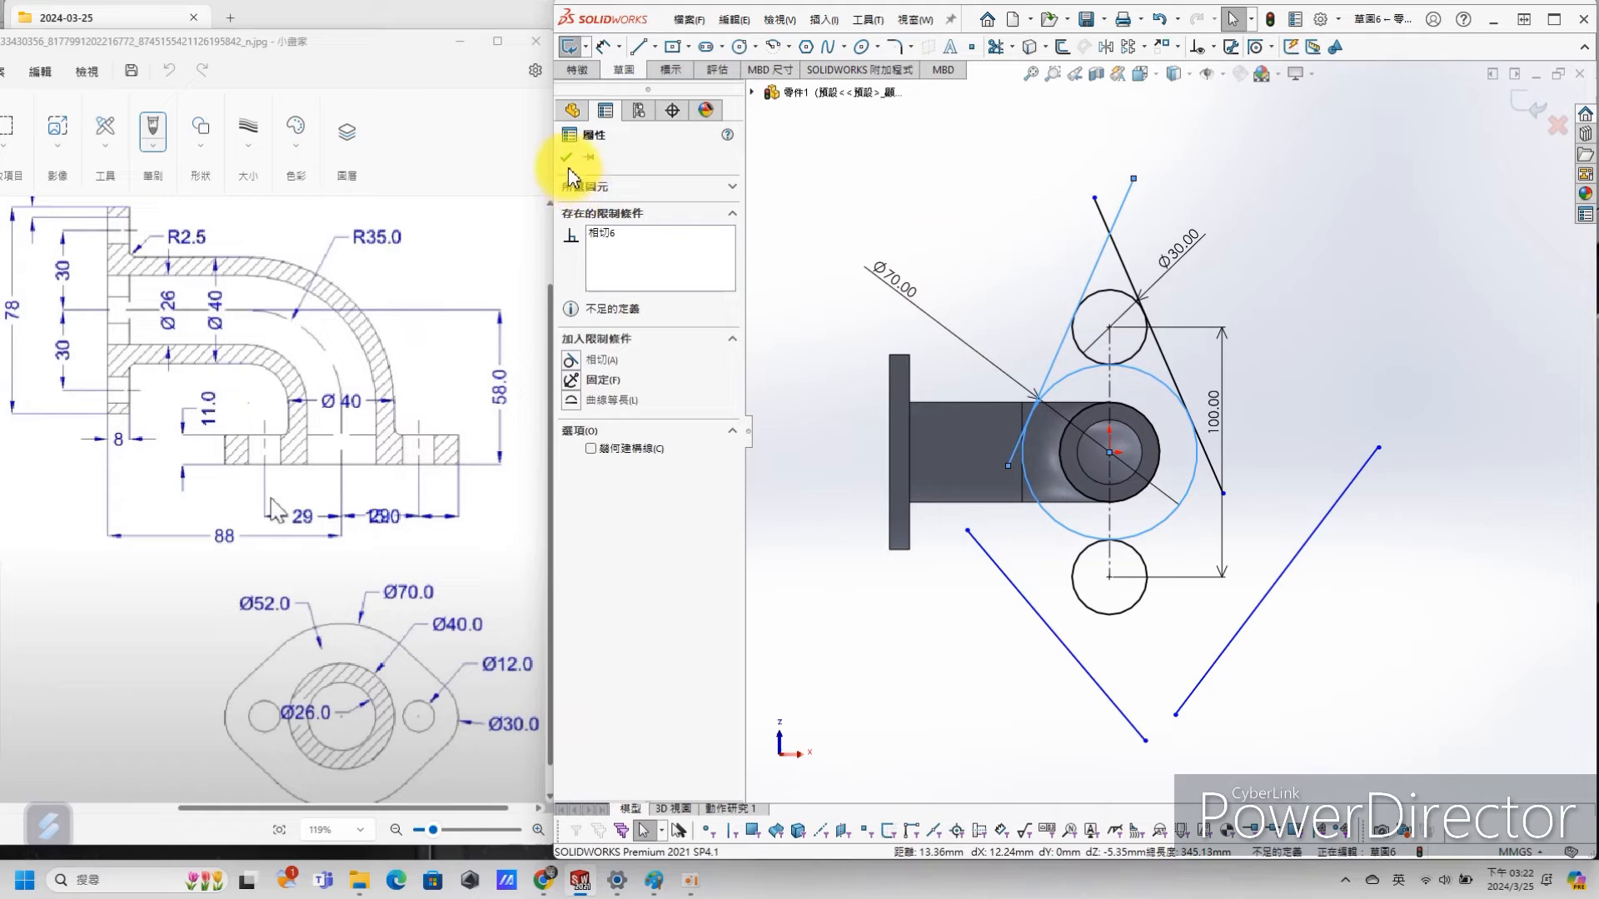
{"action": "left_click", "coordinate": [566, 158]}
{"action": "left_click", "coordinate": [1103, 275]}
{"action": "left_click", "coordinate": [1105, 289], "text": "ctrl"}
{"action": "left_click", "coordinate": [569, 364]}
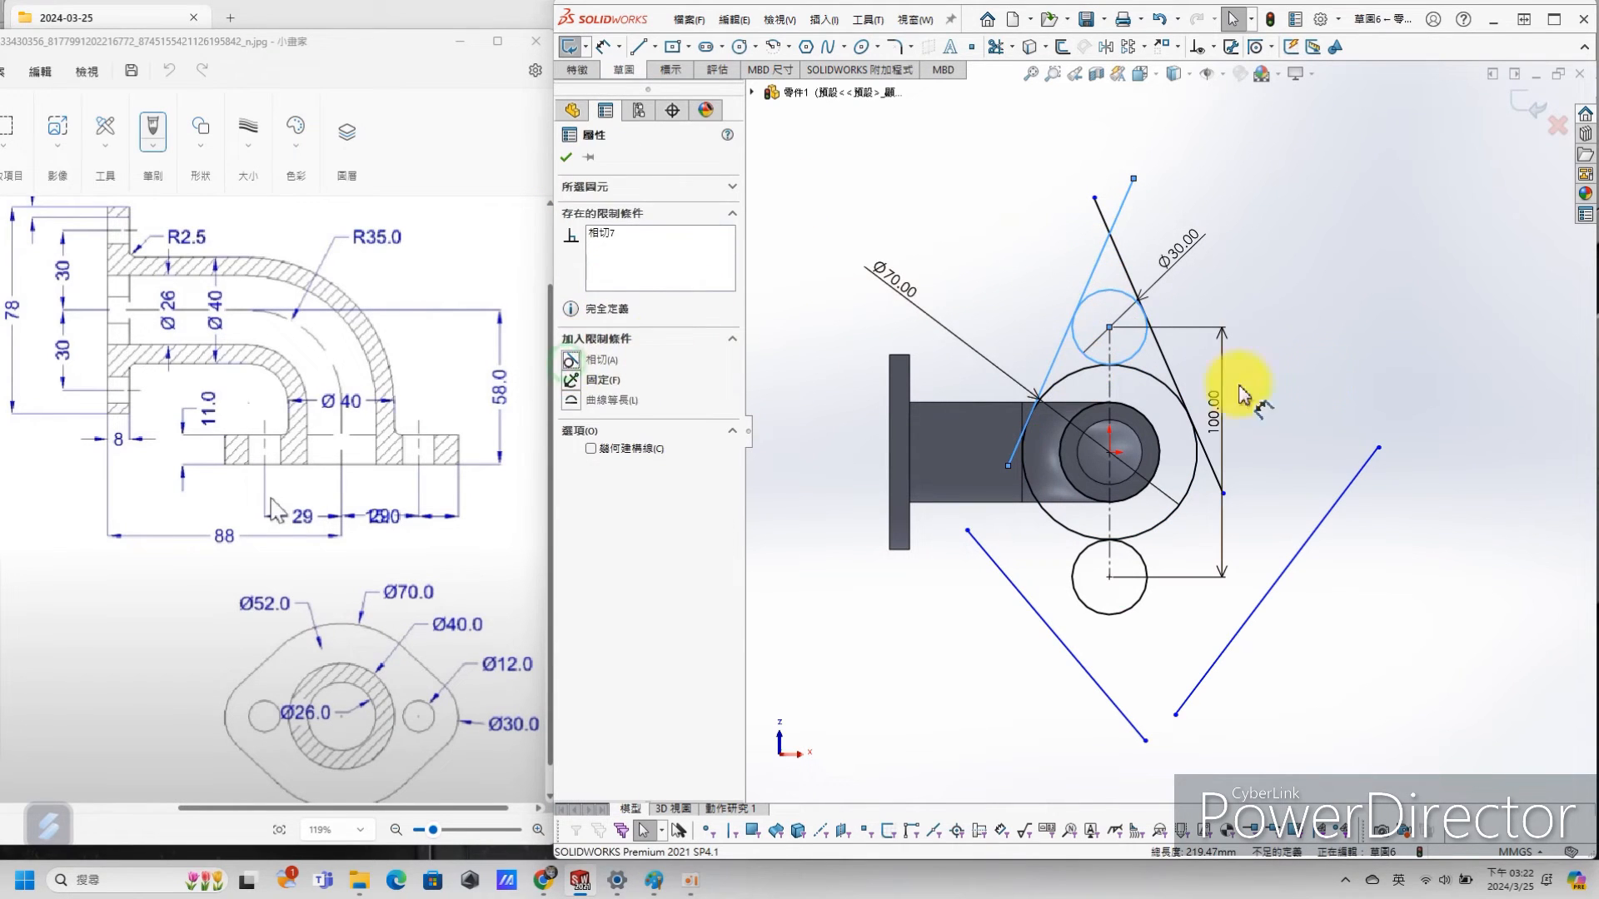
{"action": "left_click", "coordinate": [1384, 332]}
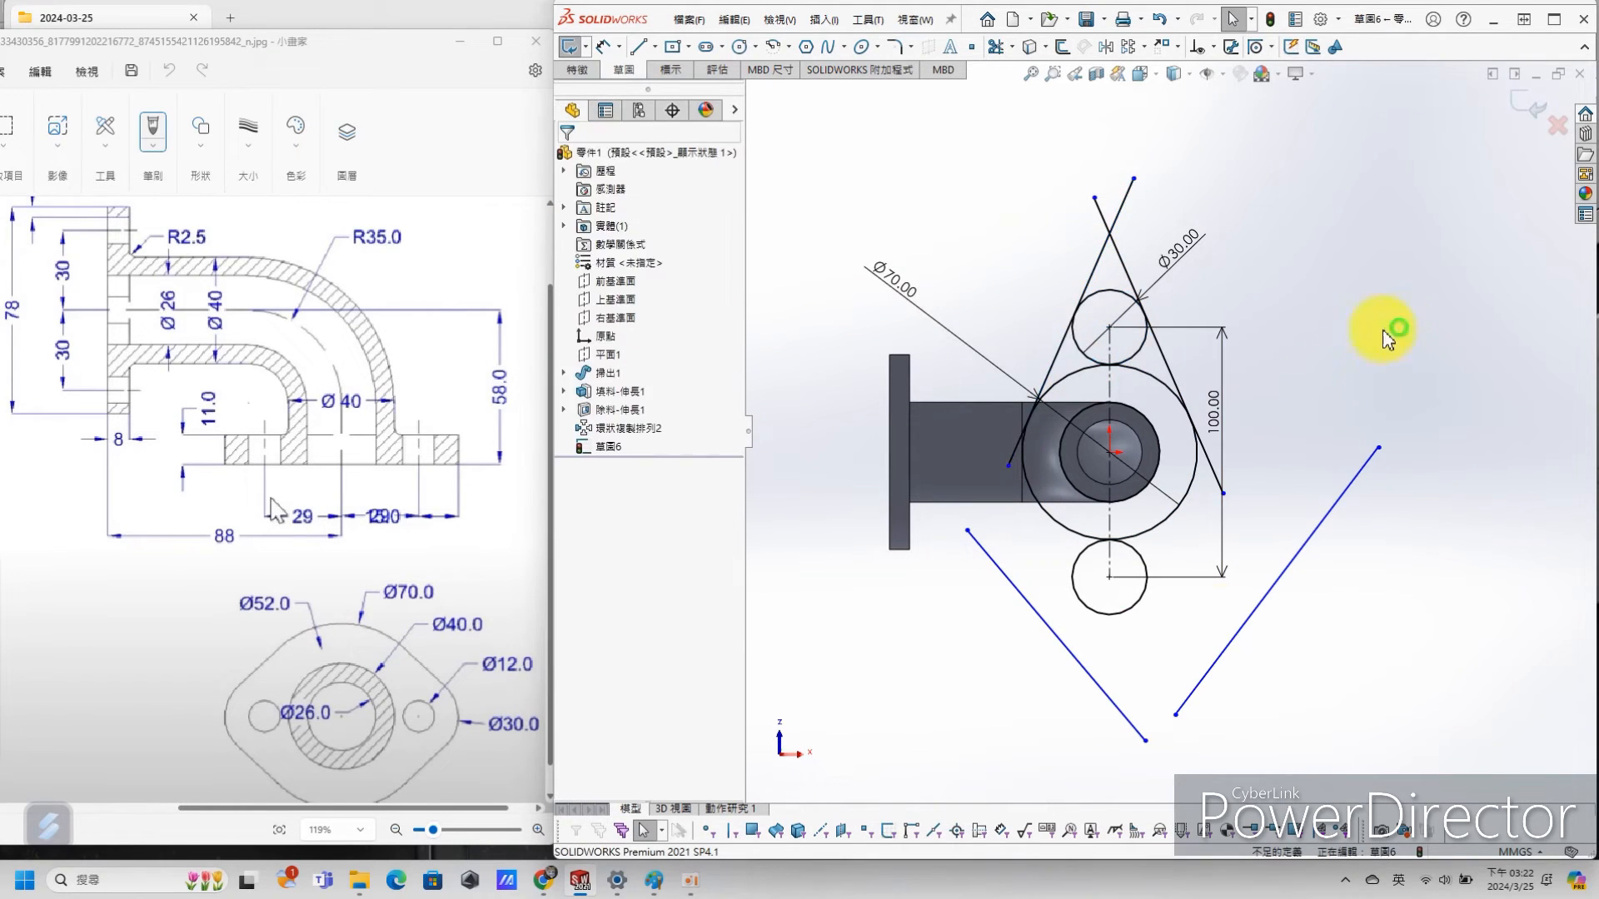
Step: Make the lower-left slanted line tangent to the 70 mm circle and to the lower small circle
{"action": "left_click", "coordinate": [1037, 621]}
{"action": "left_click", "coordinate": [1050, 523], "text": "ctrl"}
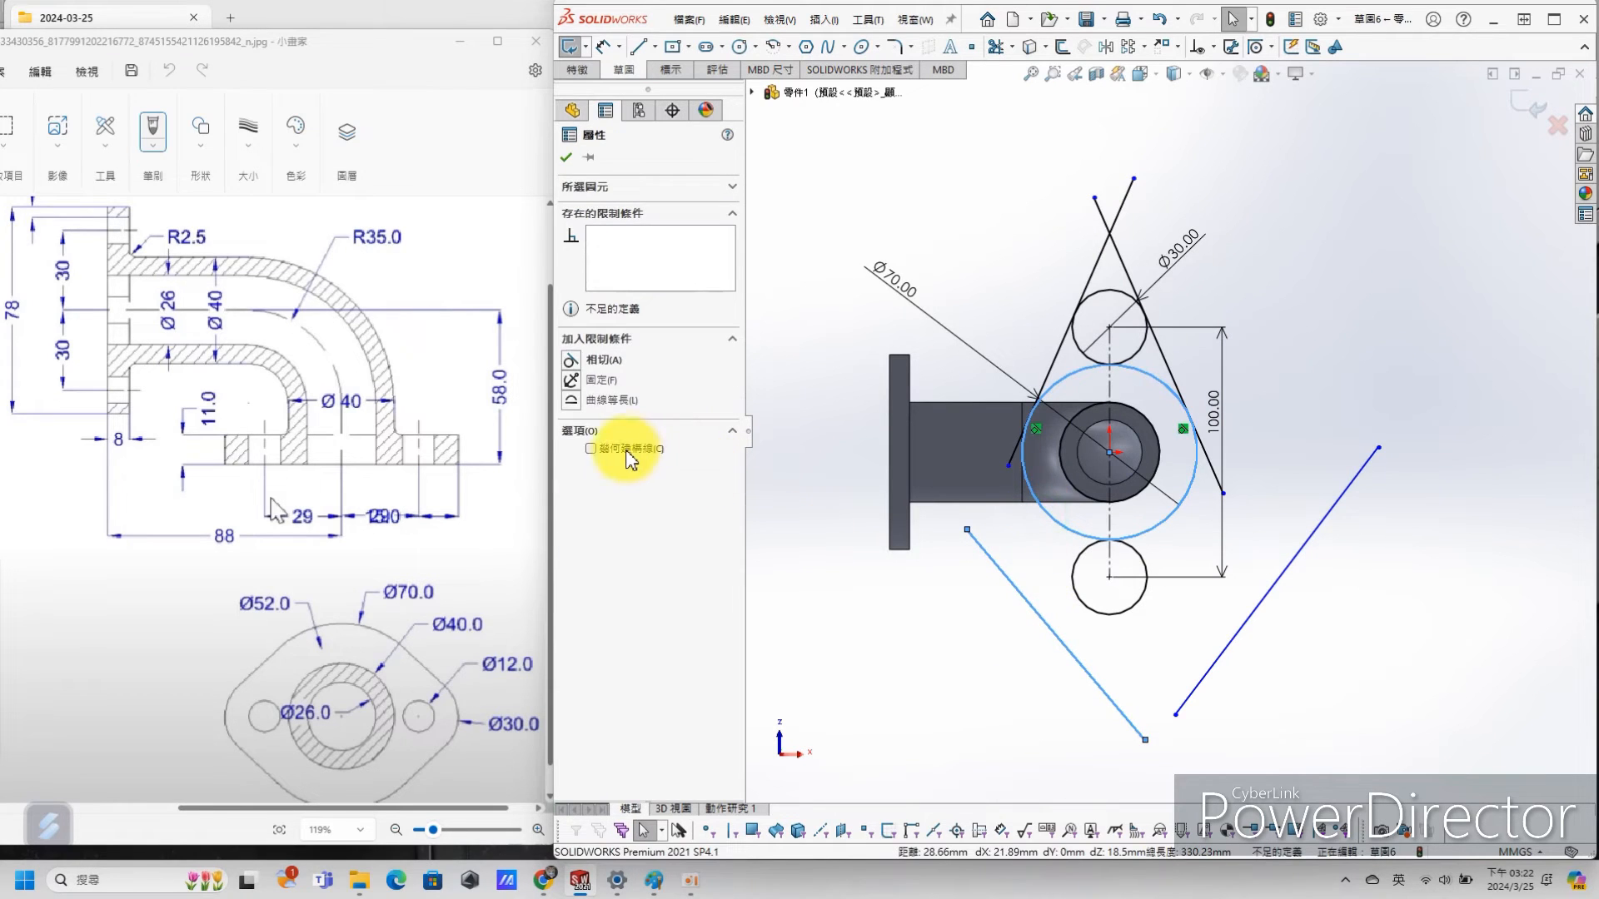
{"action": "left_click", "coordinate": [566, 364]}
{"action": "left_click", "coordinate": [825, 608]}
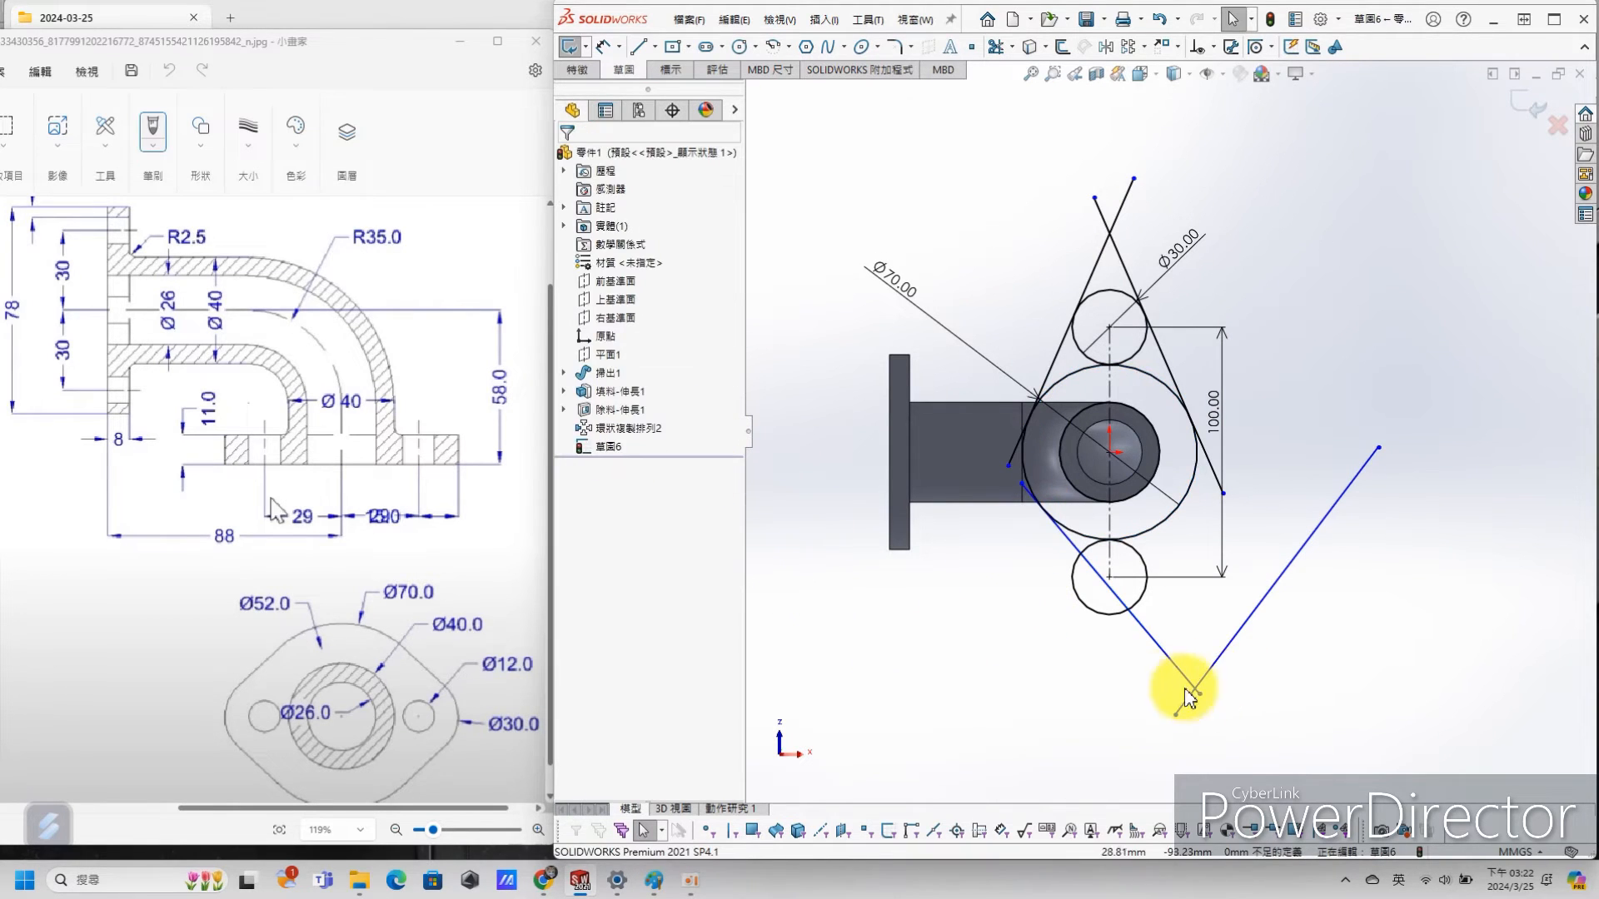
{"action": "left_click_drag", "start_coordinate": [1199, 698], "coordinate": [1093, 683]}
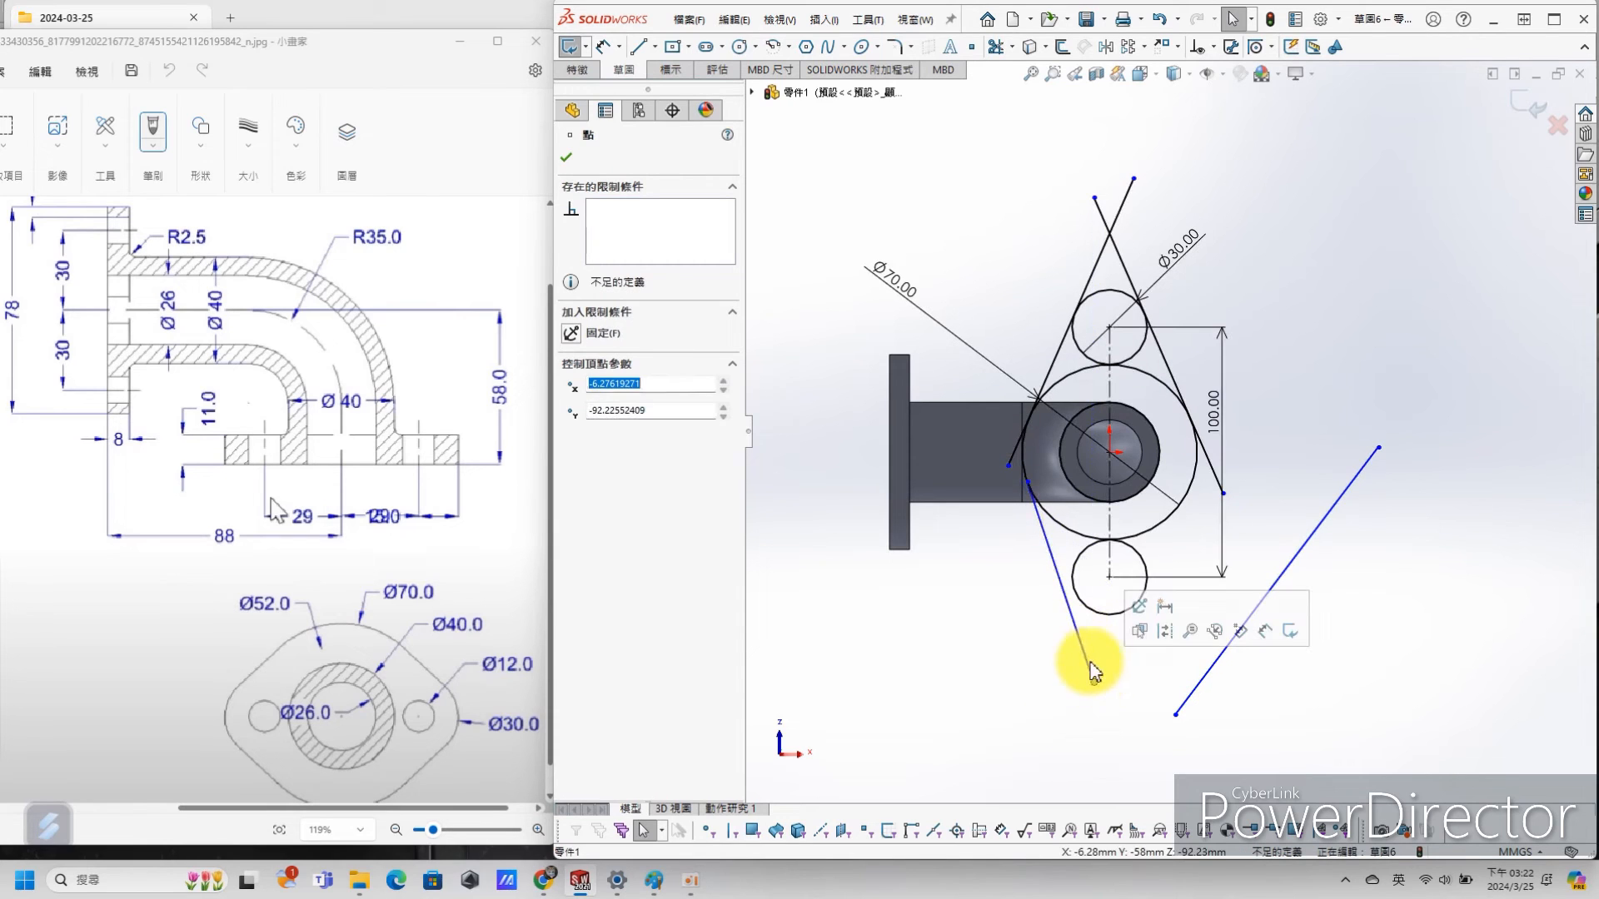
{"action": "left_click", "coordinate": [1083, 645]}
{"action": "left_click", "coordinate": [1080, 601], "text": "ctrl"}
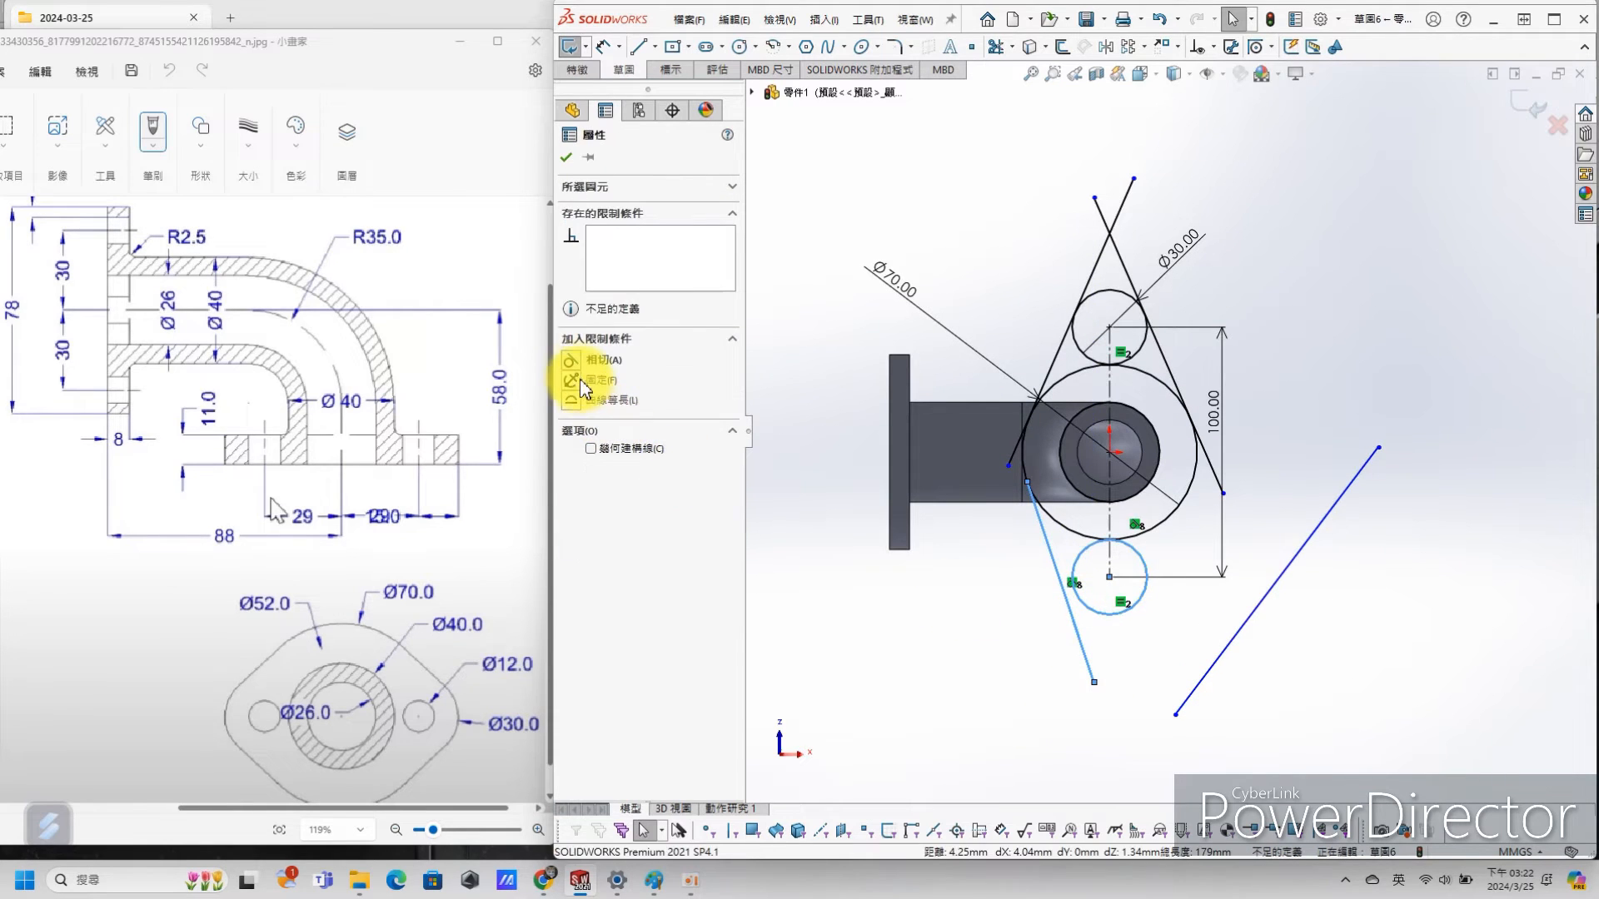
{"action": "left_click", "coordinate": [573, 366]}
{"action": "left_click", "coordinate": [814, 614]}
{"action": "left_click_drag", "start_coordinate": [1009, 463], "coordinate": [1029, 488]}
Step: Make the lower-right slanted line tangent to the lower small circle and to the 70 mm circle
{"action": "left_click", "coordinate": [1209, 672]}
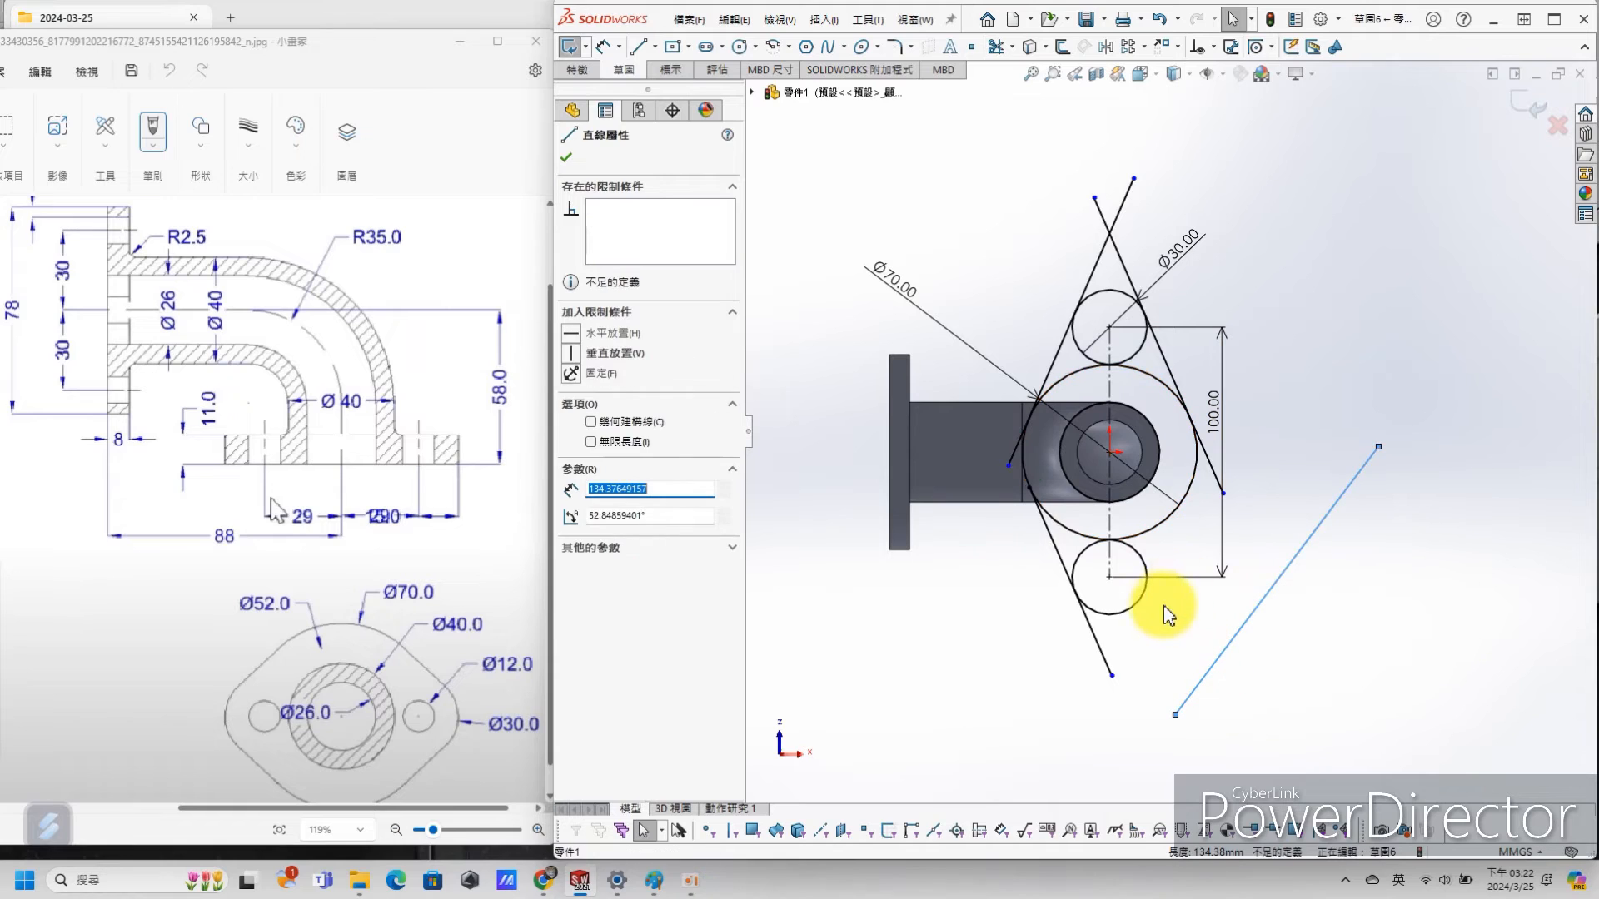
{"action": "left_click", "coordinate": [1141, 610], "text": "ctrl"}
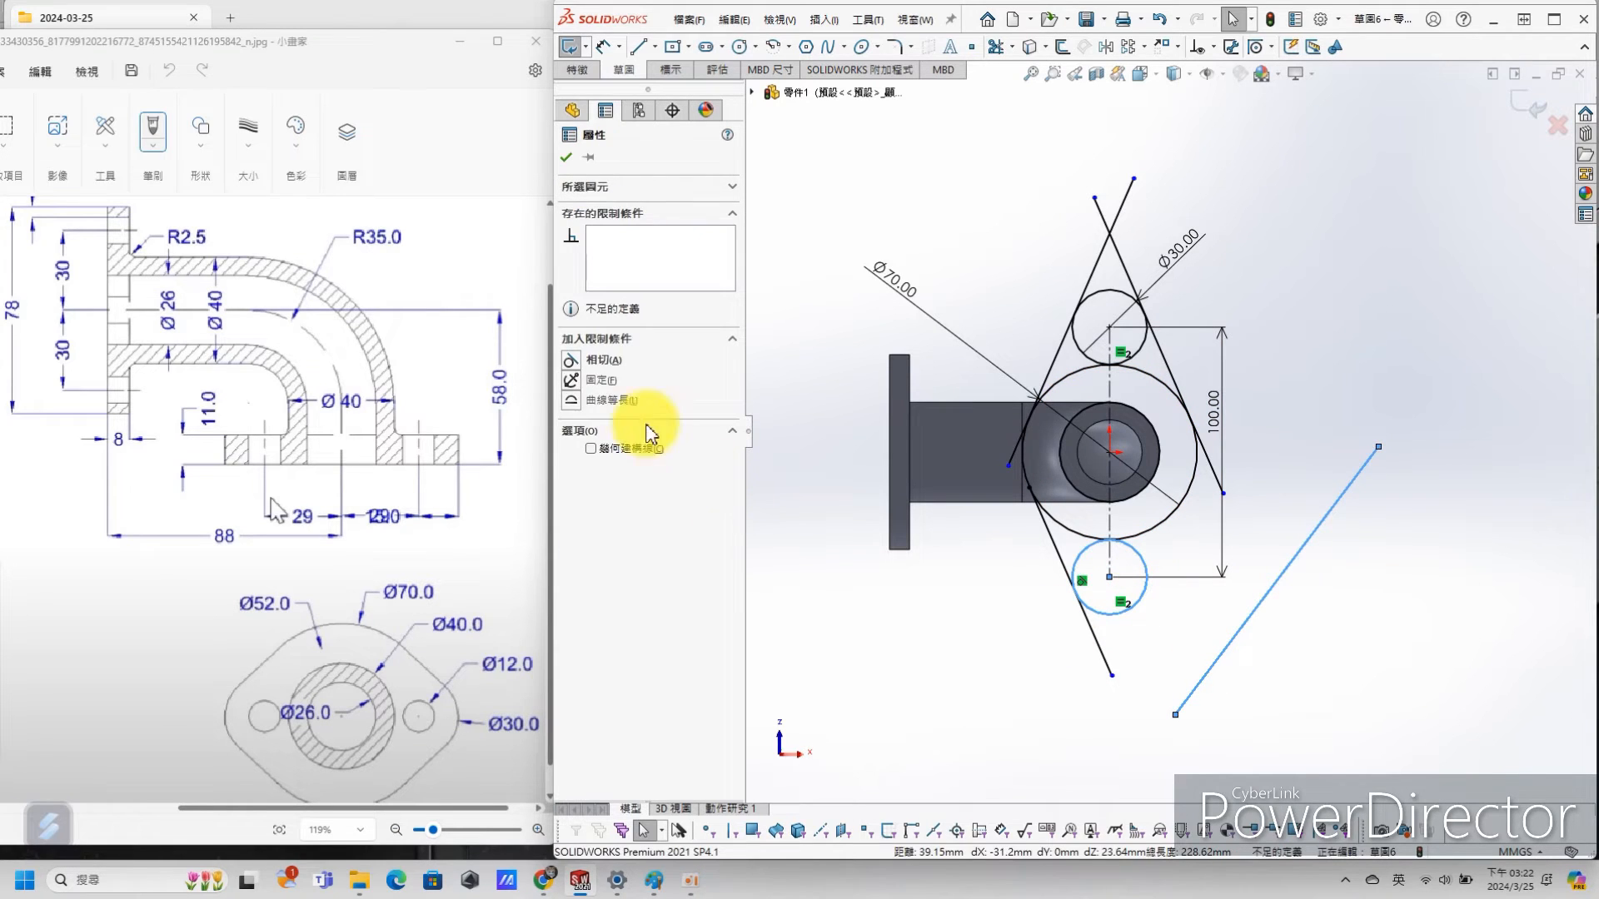
{"action": "left_click", "coordinate": [571, 360]}
{"action": "left_click", "coordinate": [1444, 452]}
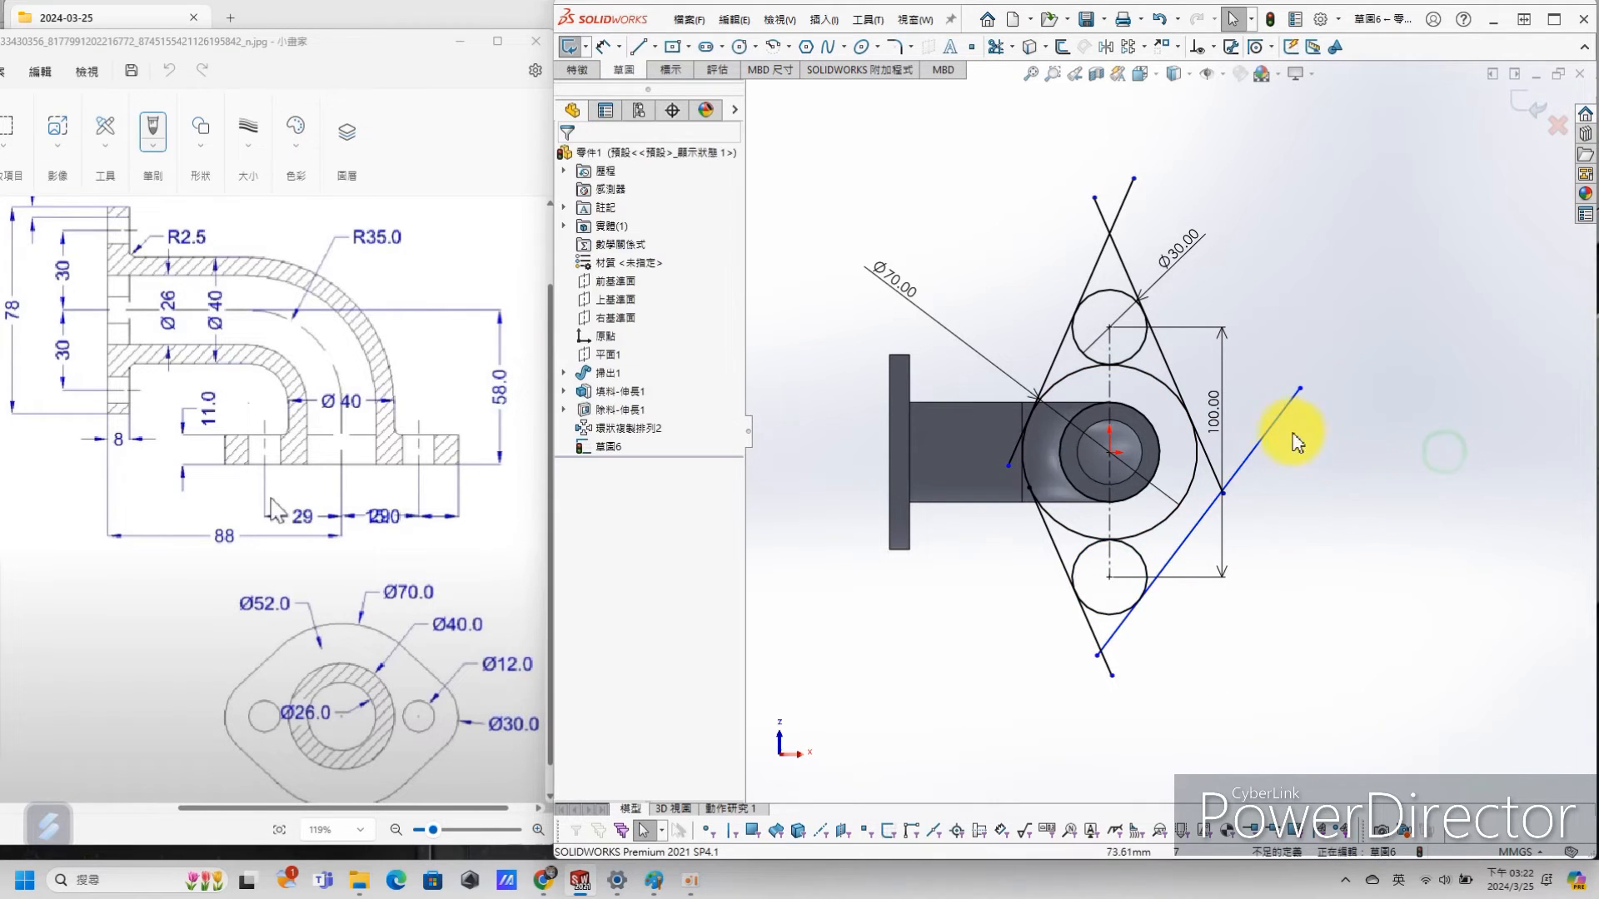
{"action": "left_click", "coordinate": [1280, 423]}
{"action": "left_click", "coordinate": [1199, 487], "text": "ctrl"}
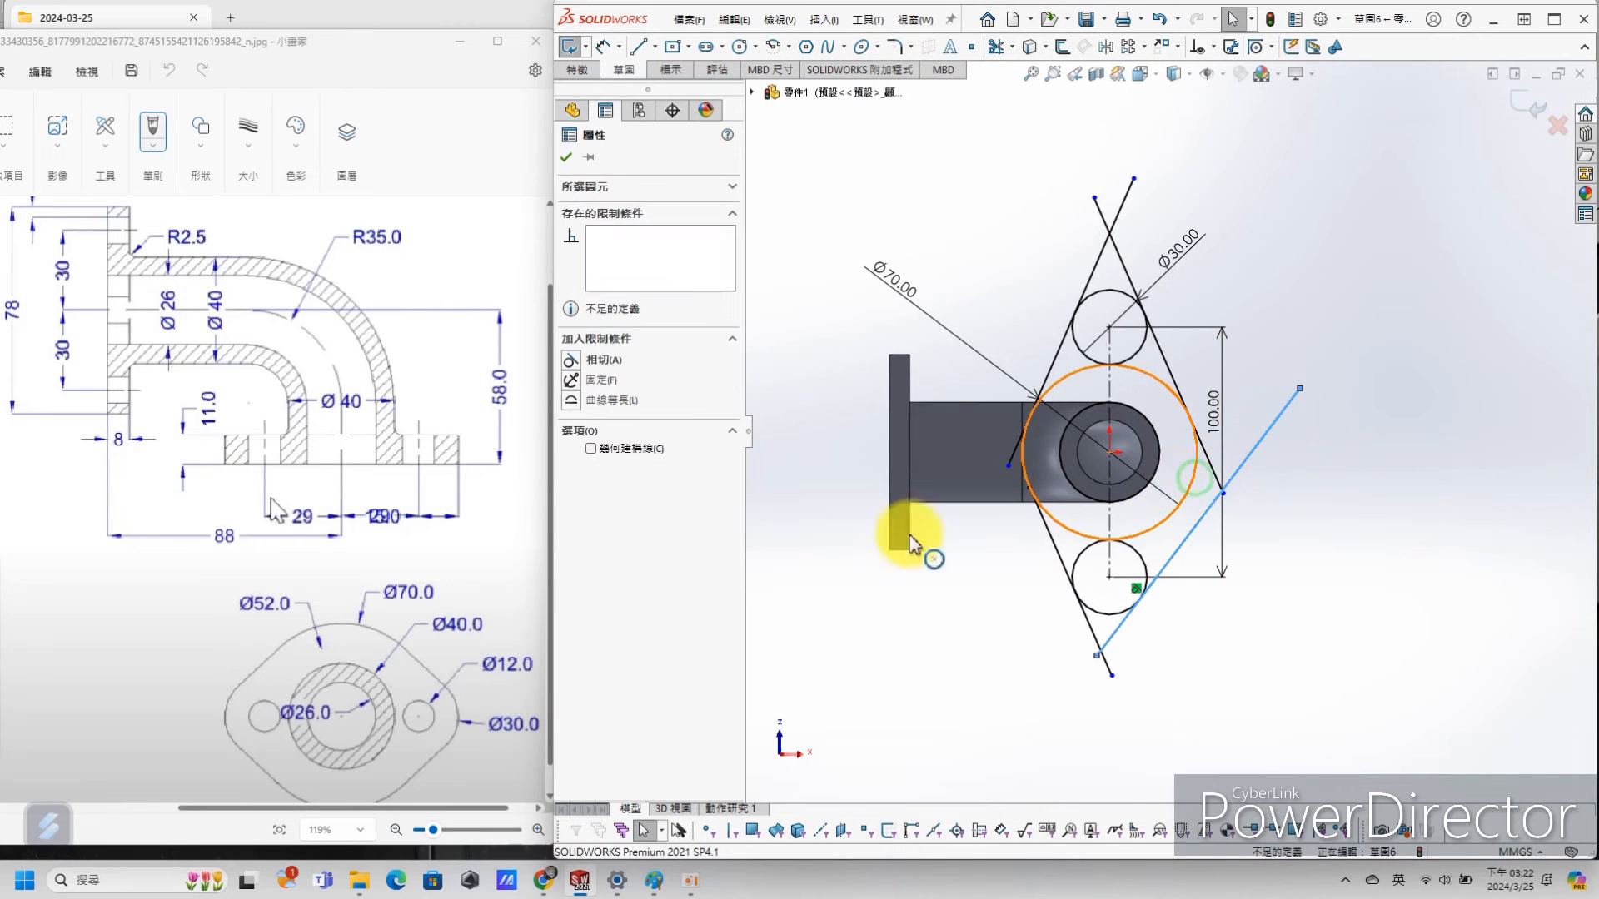
{"action": "left_click", "coordinate": [573, 364]}
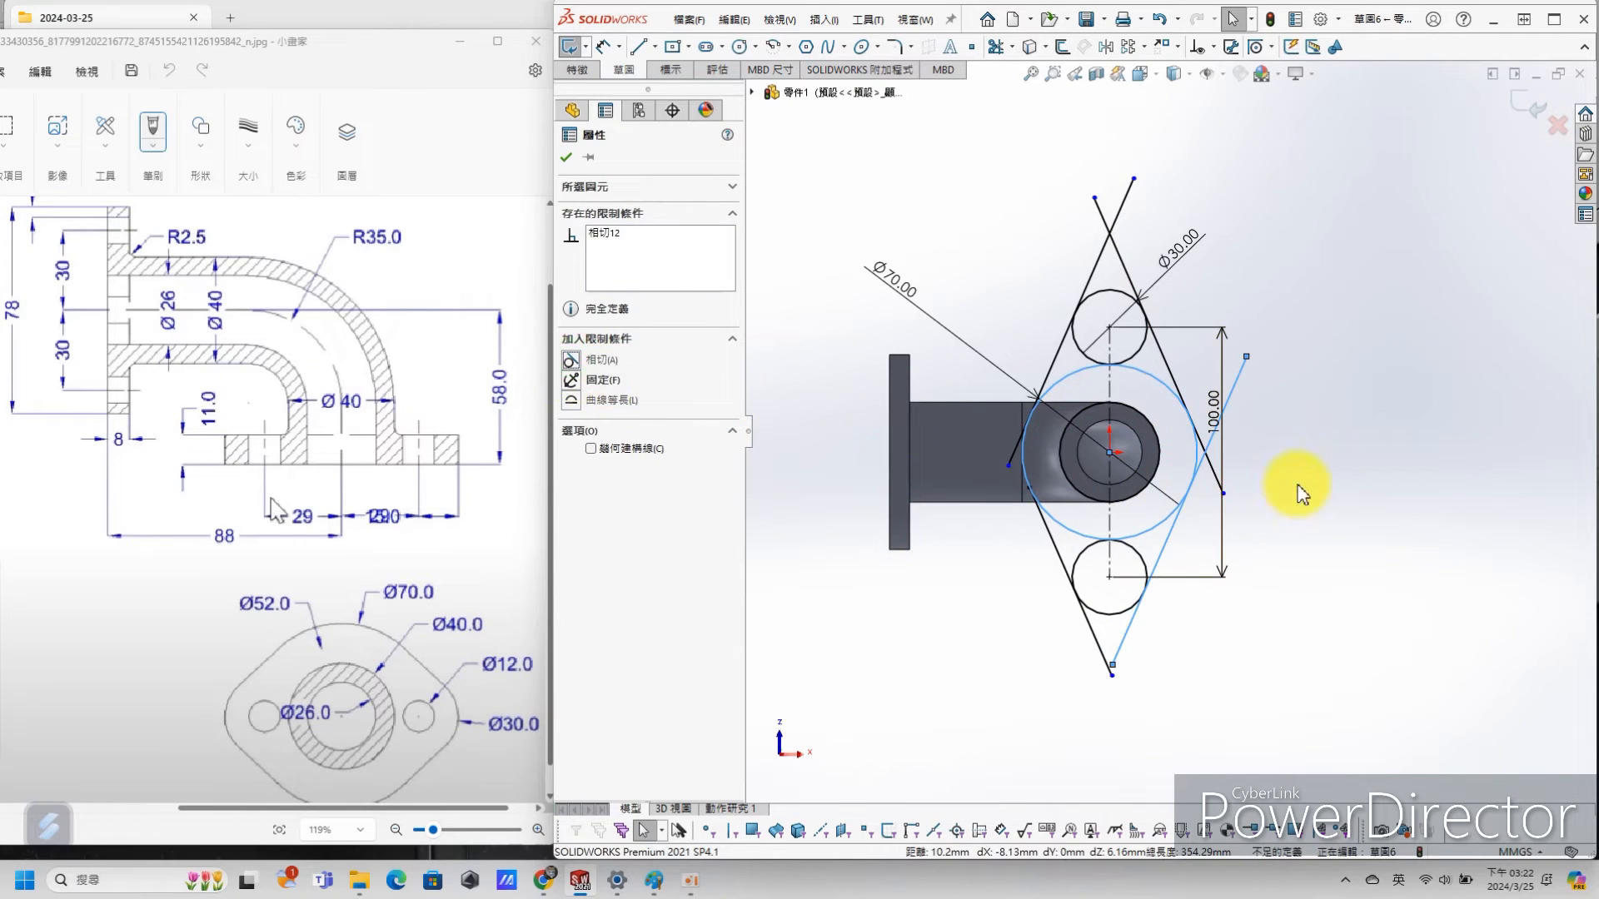
Step: Try to power-trim the right inner arcs of the 70 mm circle and both small circles, and undo the trims
{"action": "left_click", "coordinate": [1321, 453]}
{"action": "scroll", "coordinate": [1145, 333], "scroll_direction": "down", "scroll_amount": 3}
{"action": "scroll", "coordinate": [1128, 324], "scroll_direction": "down", "scroll_amount": 1}
{"action": "key", "text": "s"}
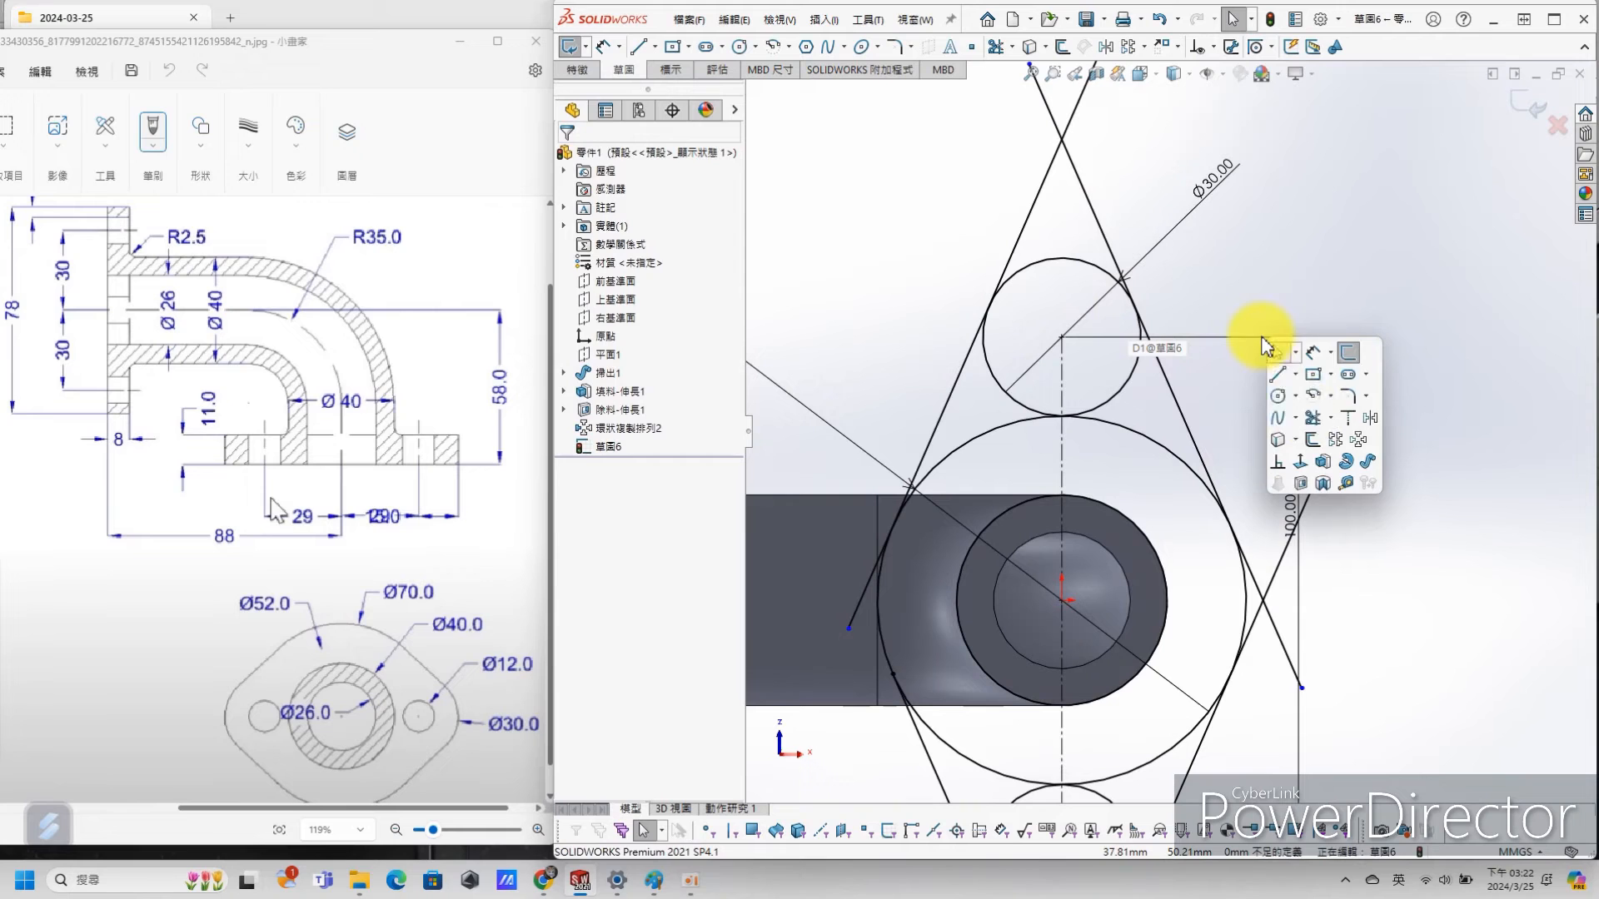
{"action": "left_click", "coordinate": [1310, 423]}
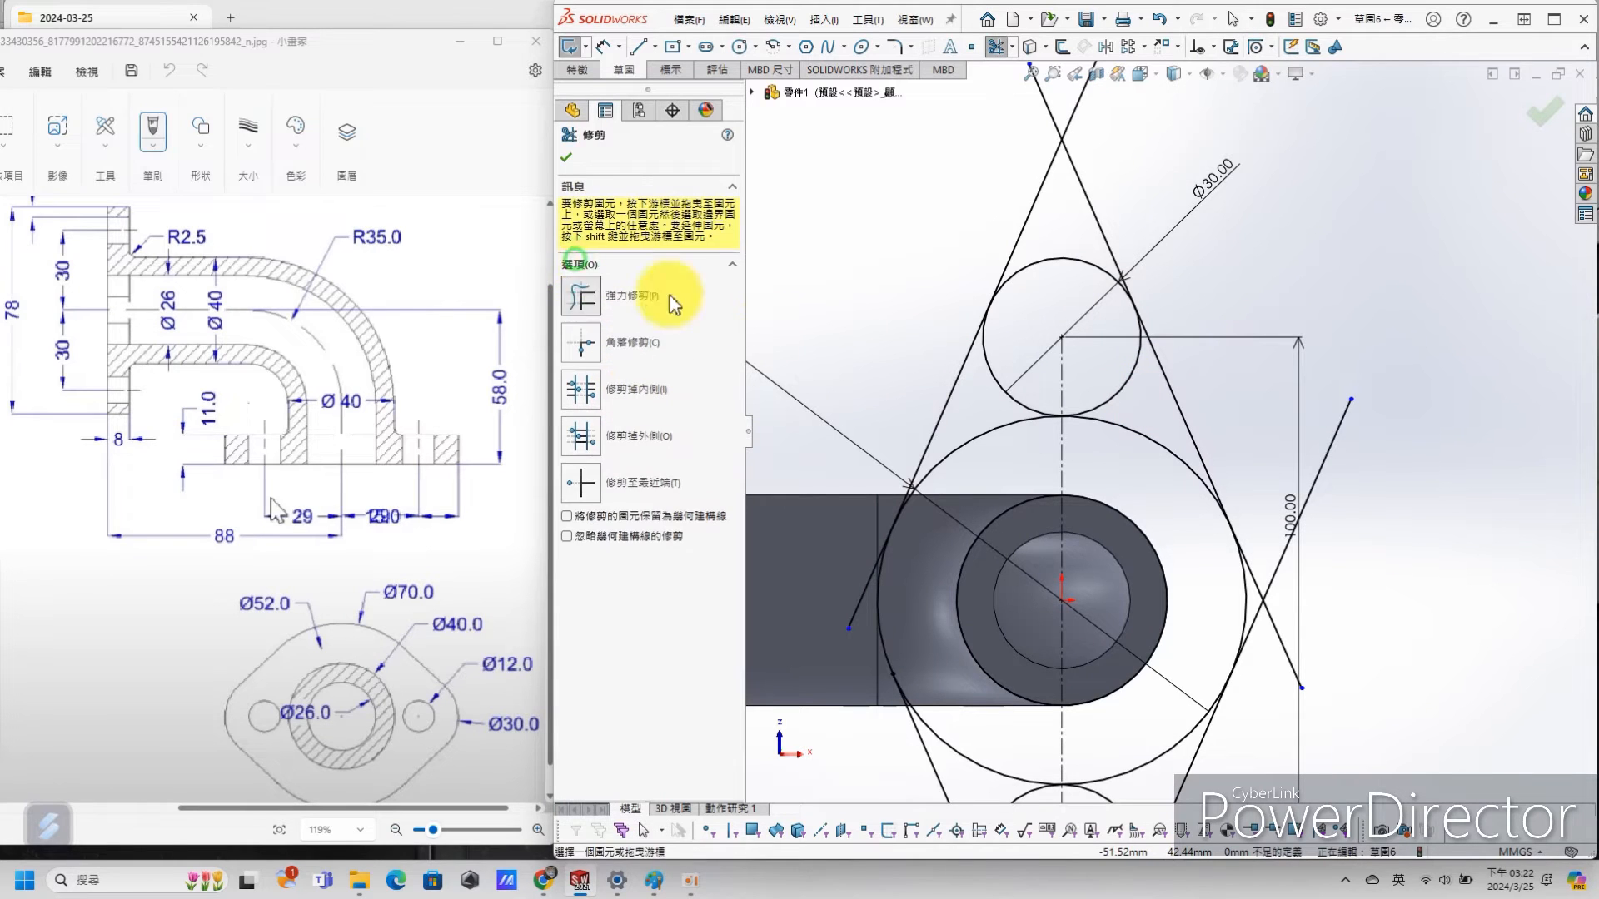
{"action": "left_click_drag", "start_coordinate": [1103, 429], "coordinate": [1102, 431]}
{"action": "scroll", "coordinate": [1139, 526], "scroll_direction": "up", "scroll_amount": 3}
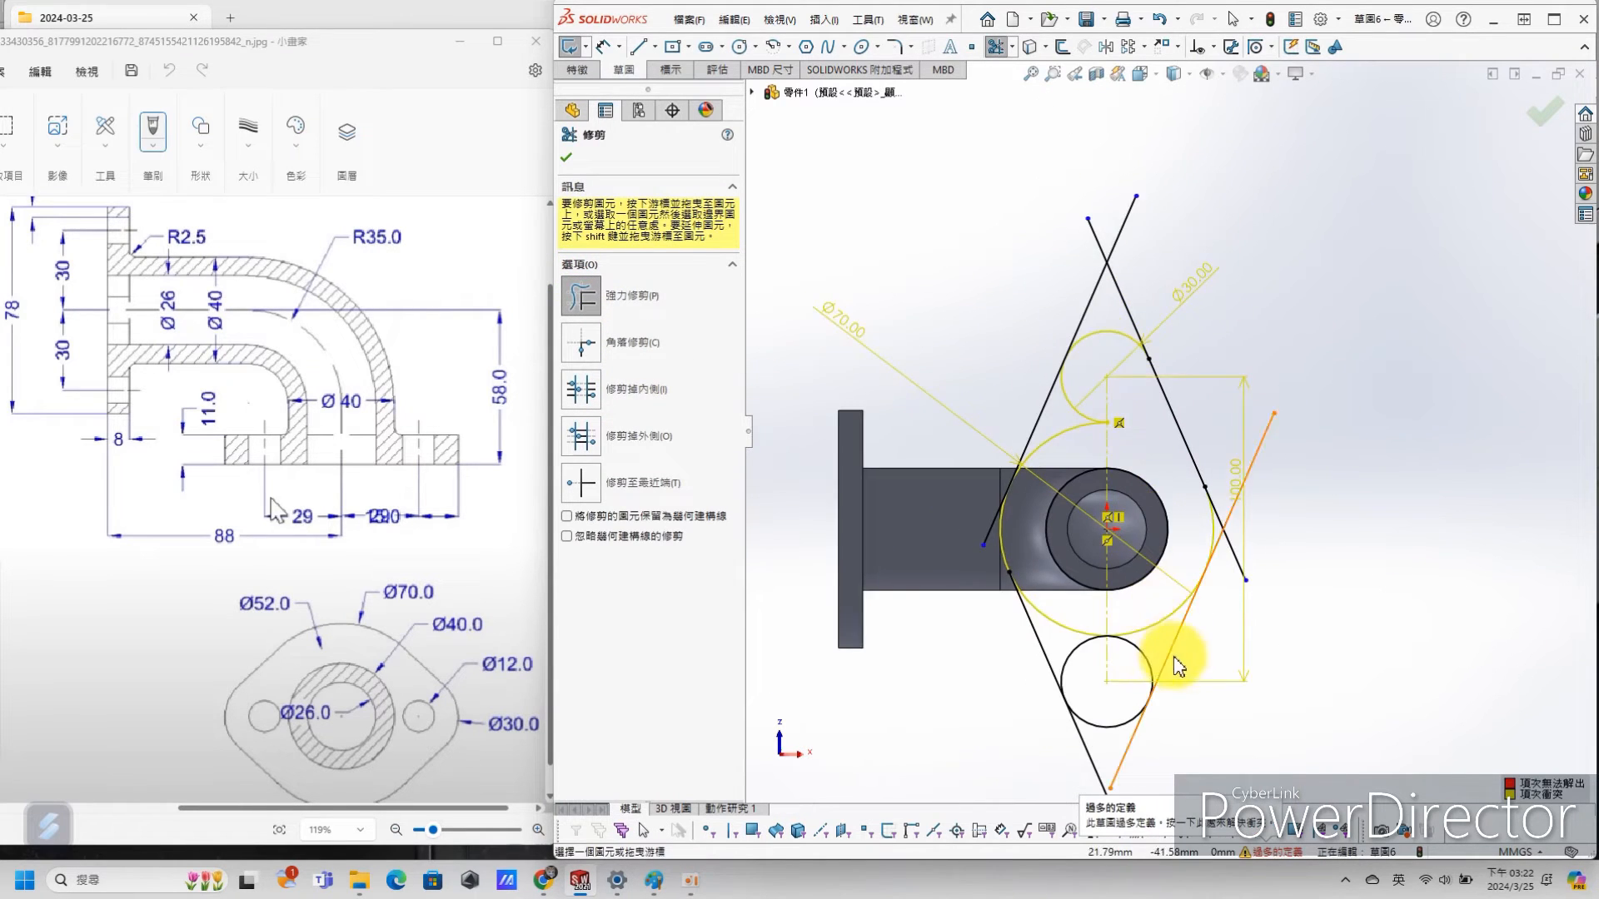
{"action": "scroll", "coordinate": [1173, 666], "scroll_direction": "down", "scroll_amount": 2}
{"action": "left_click_drag", "start_coordinate": [1116, 562], "coordinate": [1105, 642]}
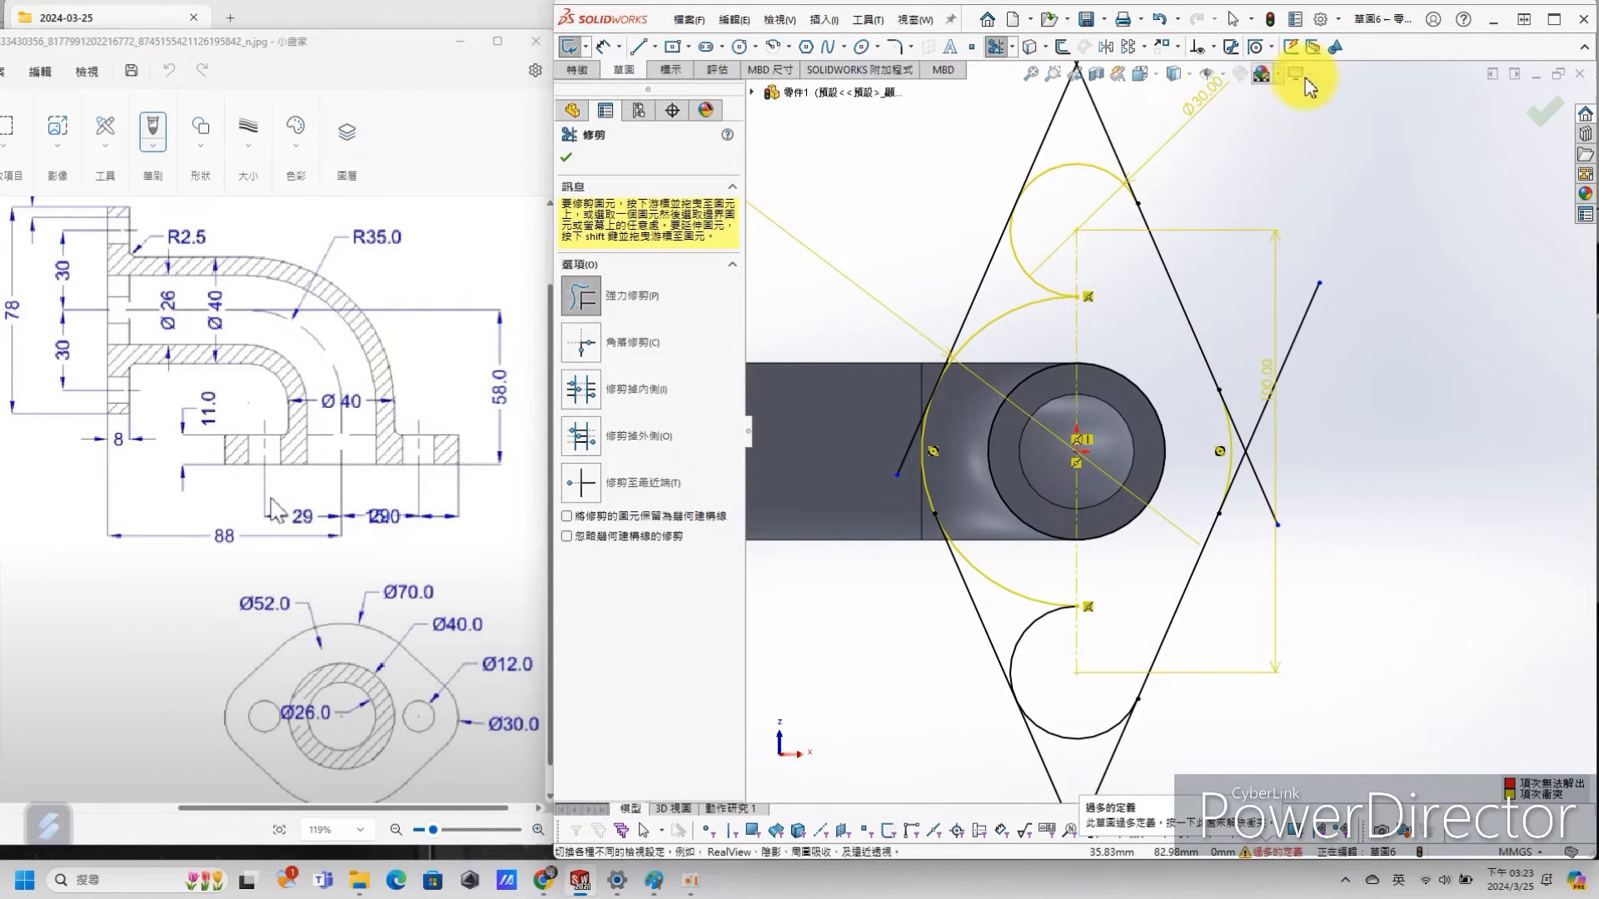
{"action": "left_click", "coordinate": [1159, 19]}
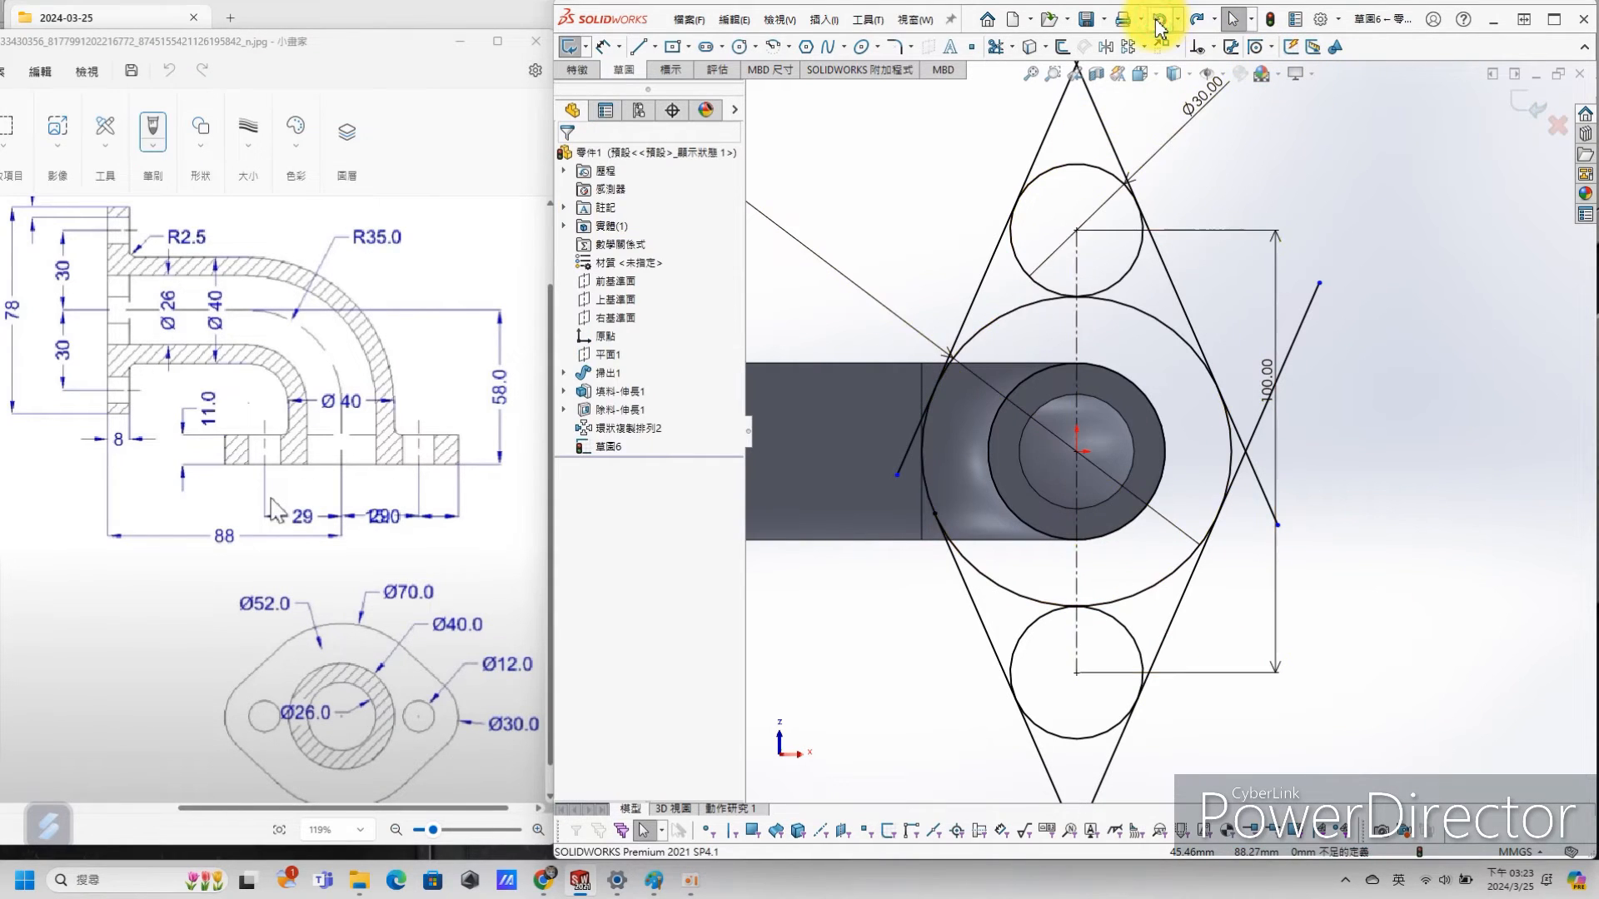
Step: Power-trim the crossing line ends above the upper 30 mm circle and the line ends overhanging on the right of the 70 mm circle
{"action": "scroll", "coordinate": [1299, 221], "scroll_direction": "up", "scroll_amount": 3}
{"action": "scroll", "coordinate": [1166, 195], "scroll_direction": "down", "scroll_amount": 3}
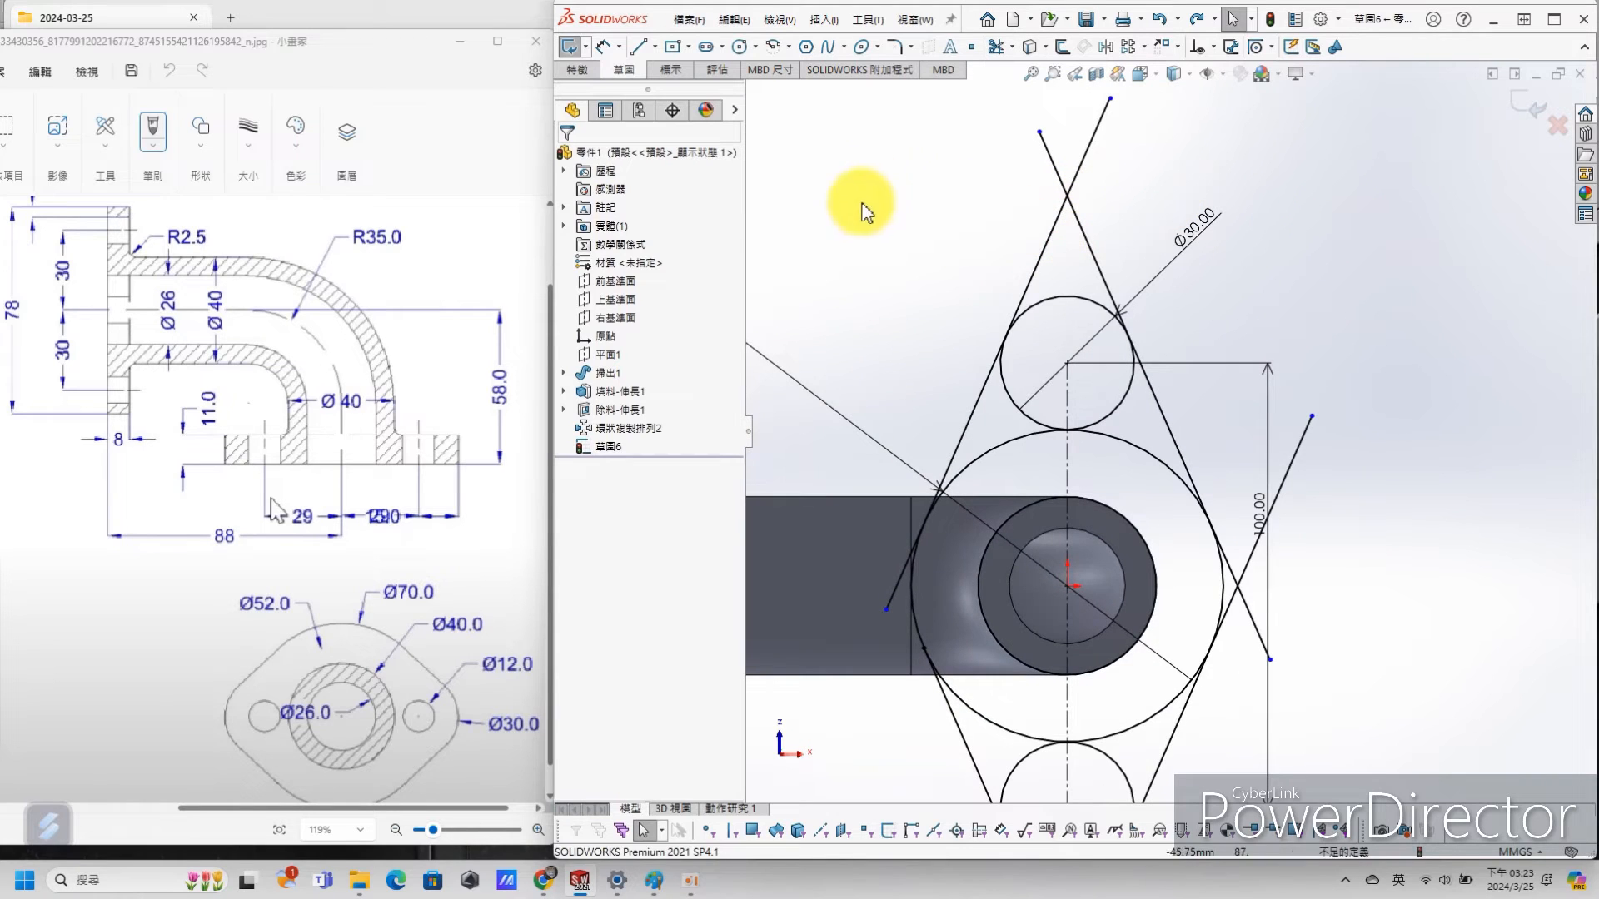
{"action": "key", "text": "s"}
{"action": "left_click", "coordinate": [971, 299]}
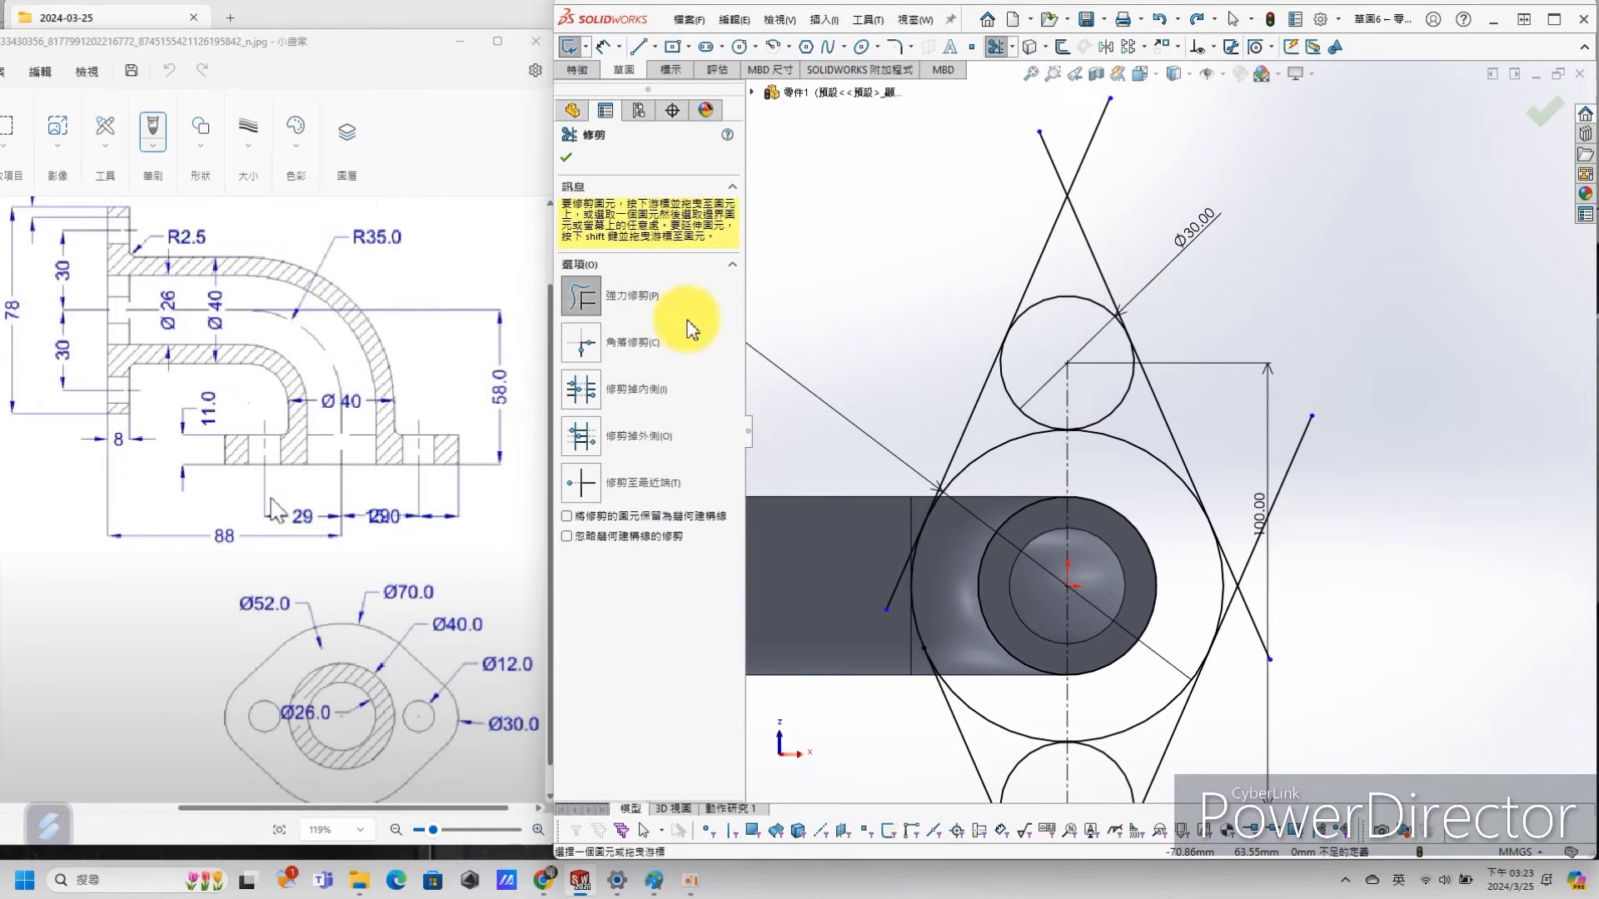
{"action": "mouse_move", "coordinate": [966, 200]}
{"action": "left_mouse_down"}
{"action": "mouse_move", "coordinate": [1074, 218]}
{"action": "mouse_move", "coordinate": [1182, 385]}
{"action": "left_mouse_up"}
{"action": "mouse_move", "coordinate": [1271, 418]}
{"action": "left_mouse_down"}
{"action": "mouse_move", "coordinate": [1257, 642]}
{"action": "mouse_move", "coordinate": [1243, 550]}
{"action": "left_mouse_up"}
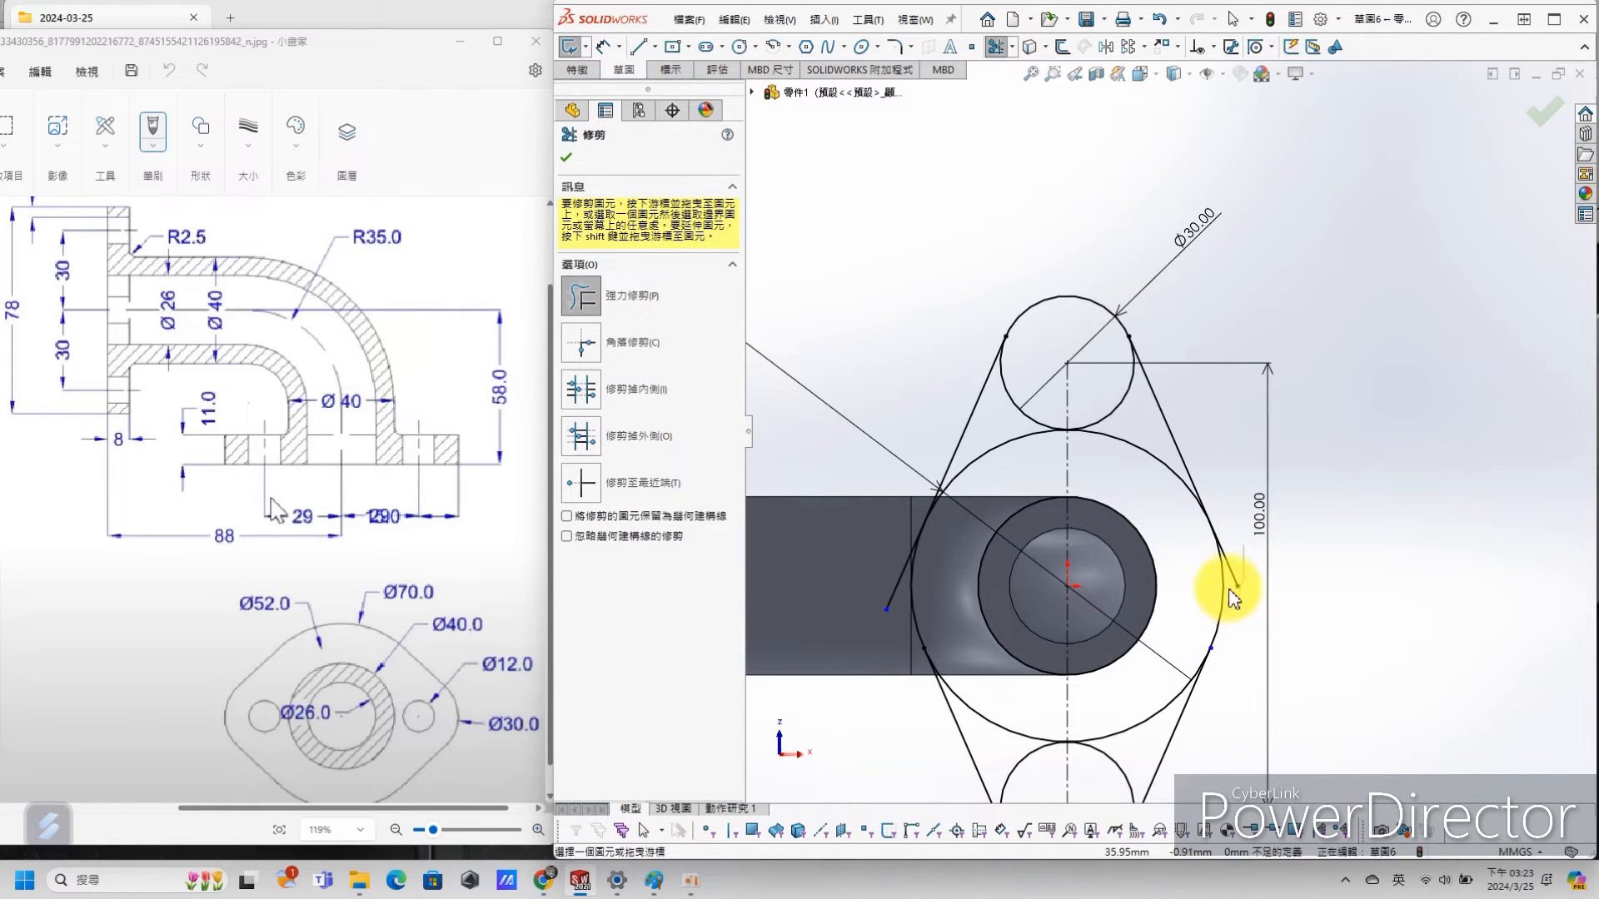
Step: Power-trim the line ends below the lower small circle and the line end overhanging on the left of the 70 mm circle
{"action": "scroll", "coordinate": [1253, 546], "scroll_direction": "up", "scroll_amount": 3}
{"action": "scroll", "coordinate": [1164, 667], "scroll_direction": "down", "scroll_amount": 2}
{"action": "mouse_move", "coordinate": [1132, 762]}
{"action": "left_mouse_down"}
{"action": "mouse_move", "coordinate": [1077, 760]}
{"action": "mouse_move", "coordinate": [1003, 789]}
{"action": "mouse_move", "coordinate": [908, 430]}
{"action": "left_mouse_up"}
{"action": "scroll", "coordinate": [907, 430], "scroll_direction": "up", "scroll_amount": 5}
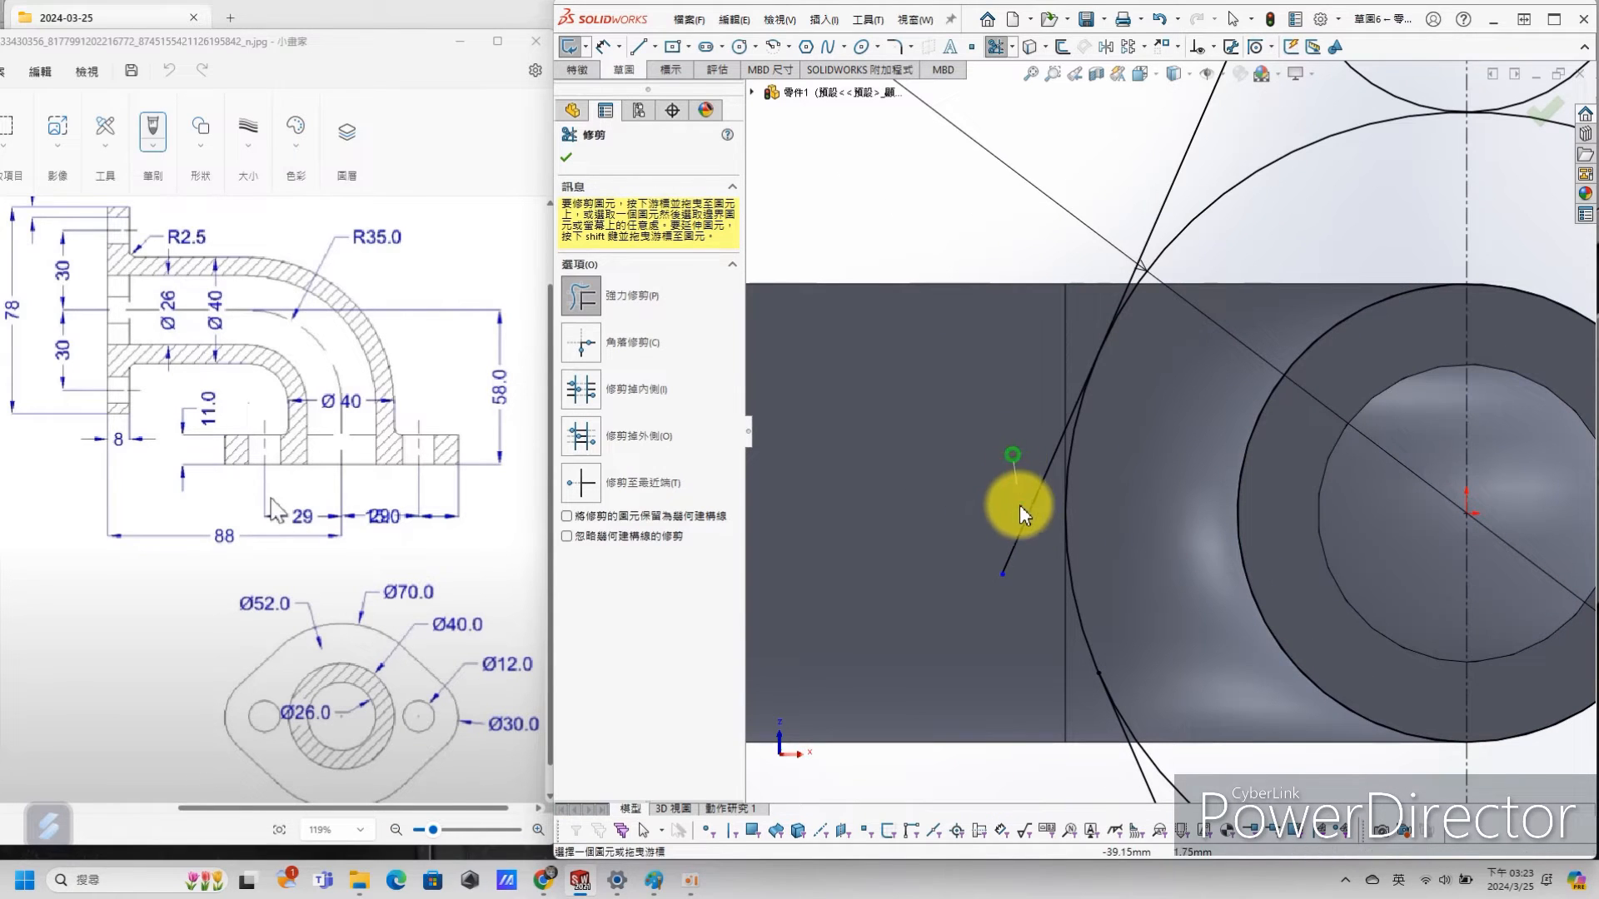
{"action": "scroll", "coordinate": [1166, 608], "scroll_direction": "up", "scroll_amount": 3}
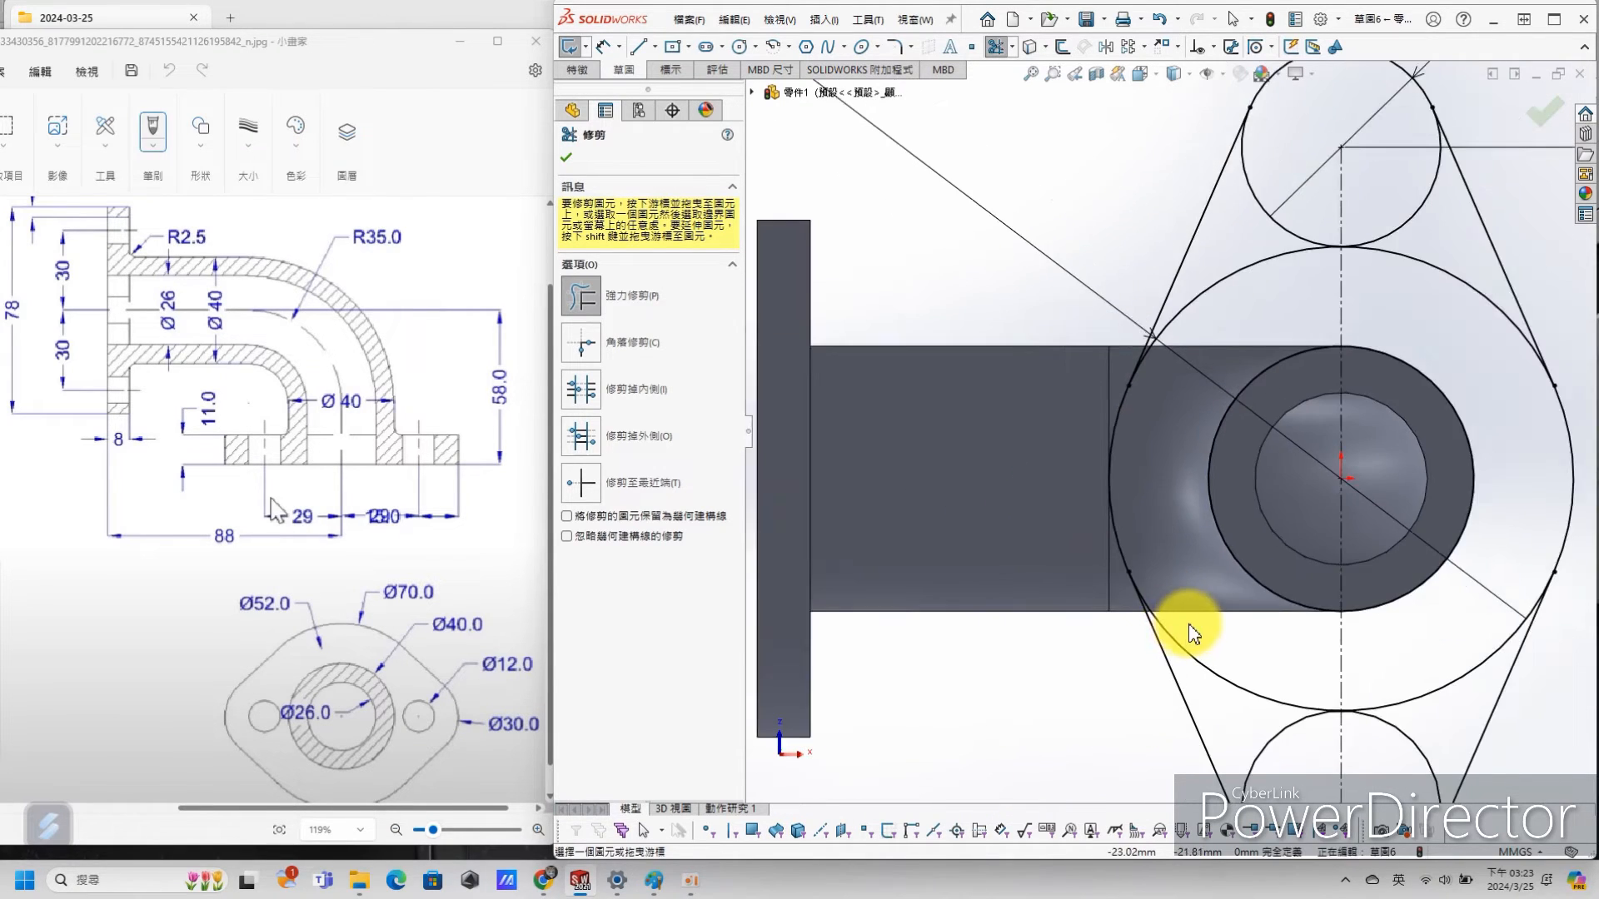
{"action": "scroll", "coordinate": [1160, 582], "scroll_direction": "down", "scroll_amount": 3}
{"action": "scroll", "coordinate": [1349, 545], "scroll_direction": "up", "scroll_amount": 1}
{"action": "scroll", "coordinate": [1427, 428], "scroll_direction": "up", "scroll_amount": 4}
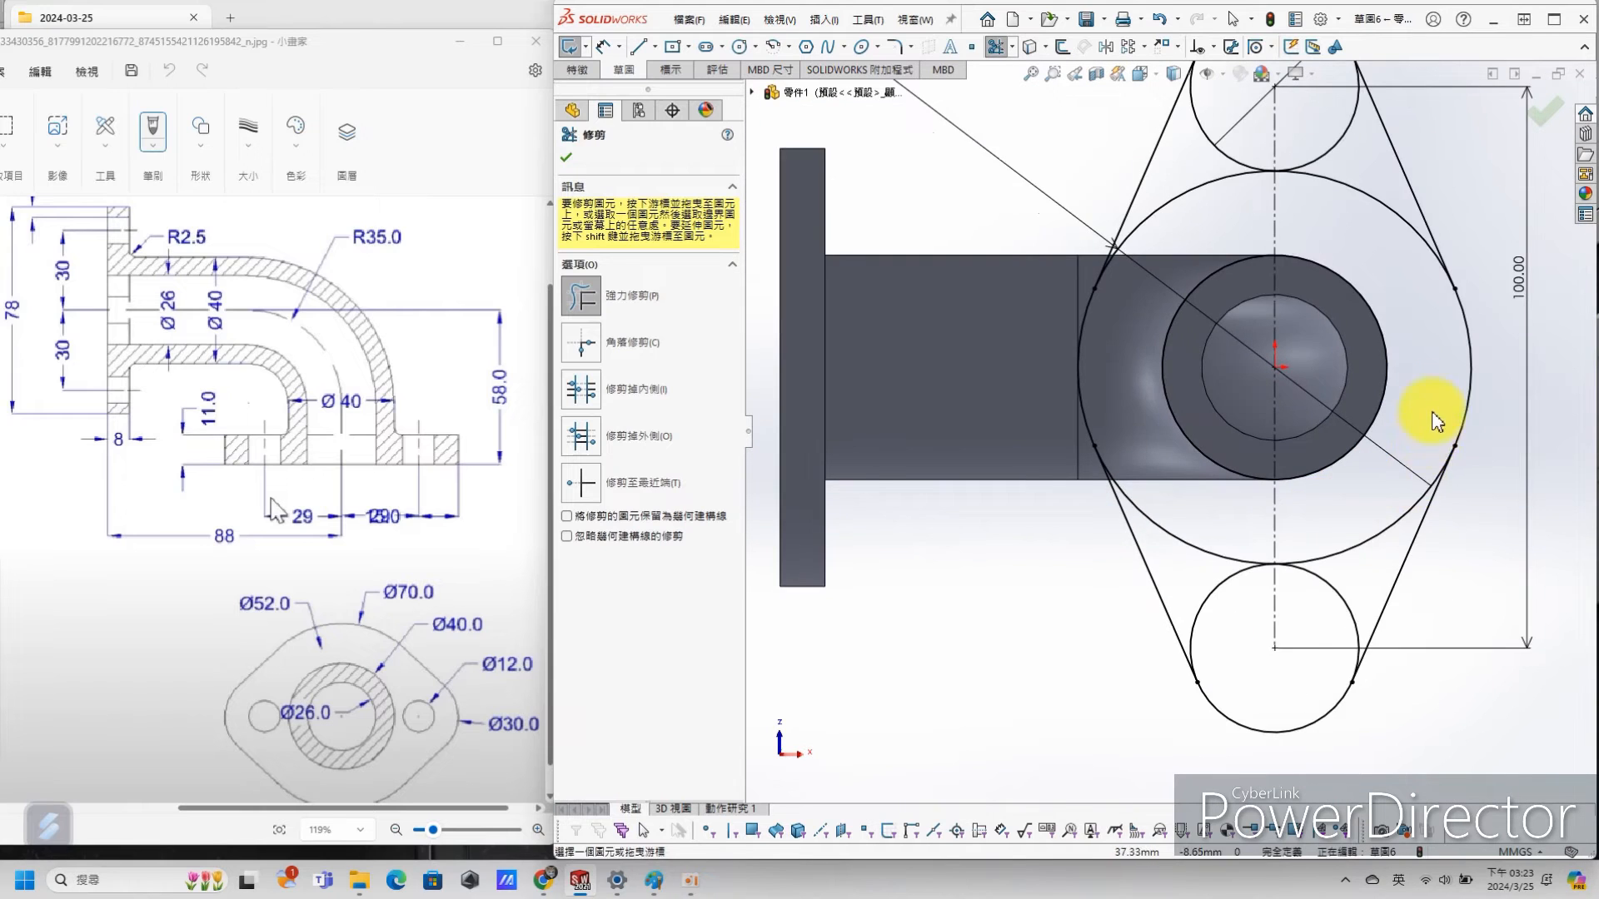
{"action": "scroll", "coordinate": [1249, 328], "scroll_direction": "down", "scroll_amount": 1}
Step: Try to power-trim the left inner arcs where the 70 mm circle meets the lower small circle, and undo the trim
{"action": "key", "text": "s"}
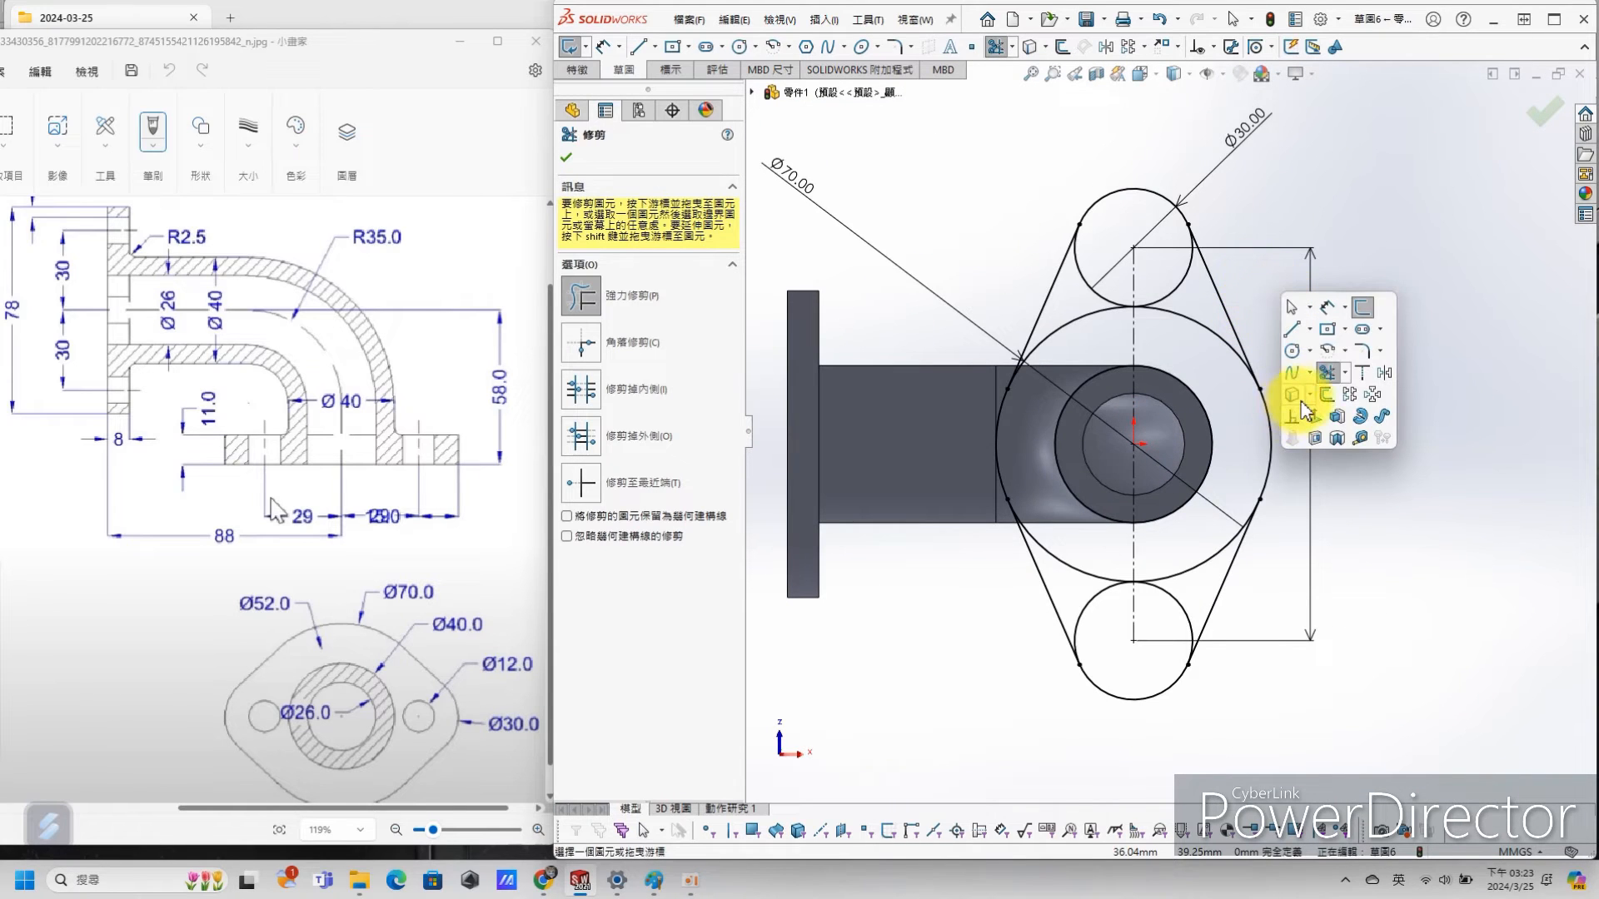
{"action": "left_click", "coordinate": [667, 325]}
{"action": "left_click_drag", "start_coordinate": [1110, 625], "coordinate": [1096, 553]}
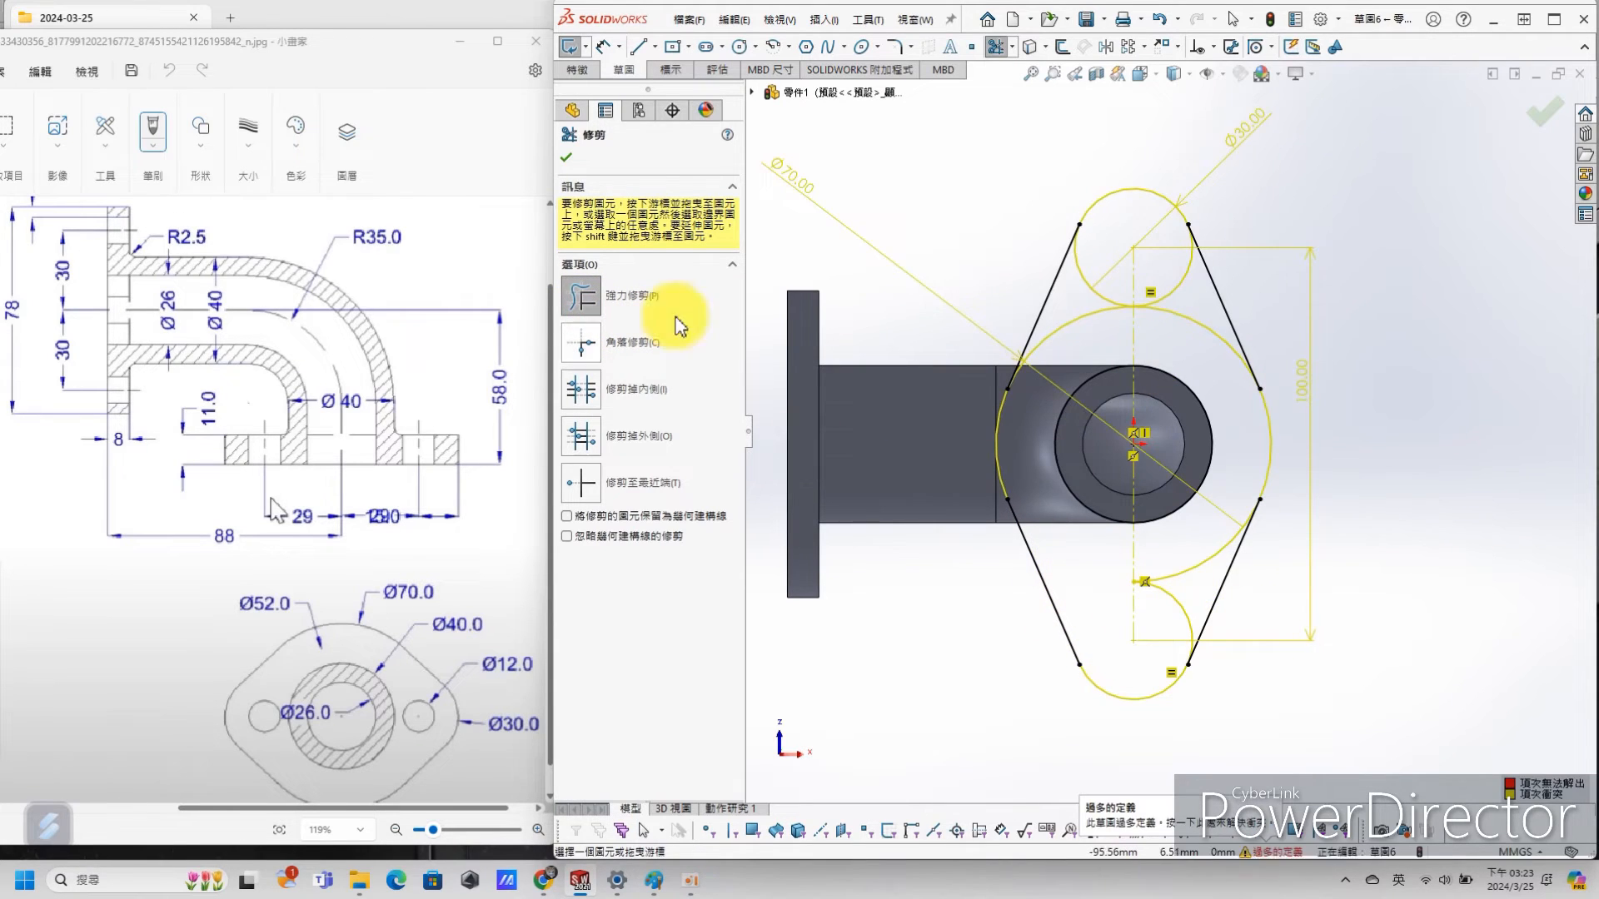
{"action": "left_click", "coordinate": [1158, 18]}
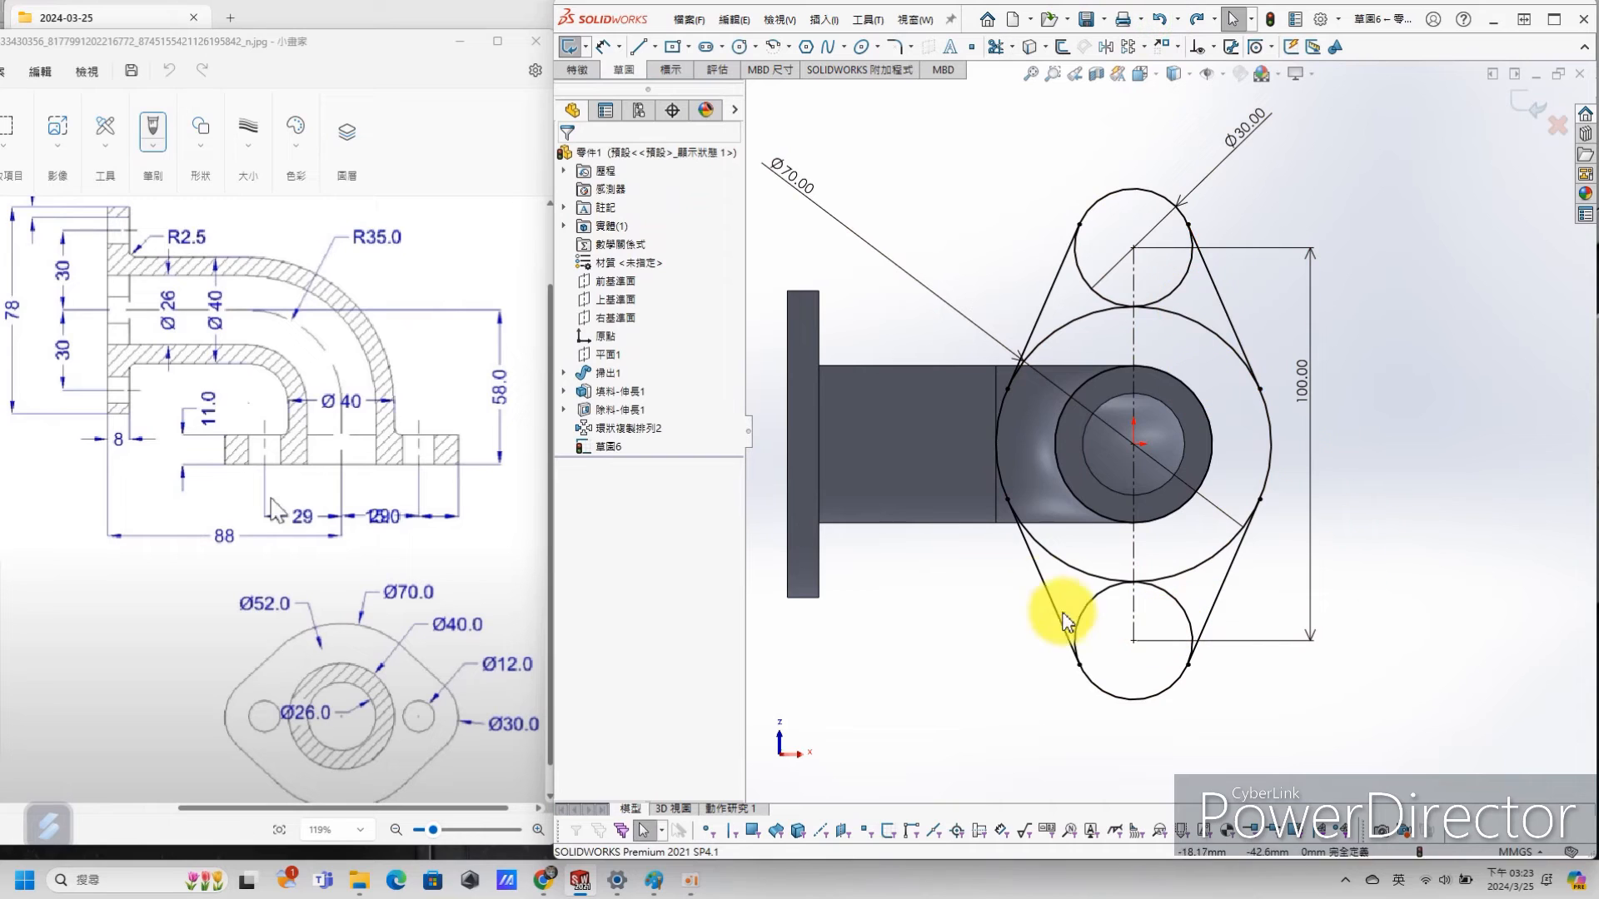
Step: Power-trim only the 70 mm circle's lower-left inner arc between the tangent line and the vertical centerline
{"action": "left_click", "coordinate": [1048, 475]}
{"action": "key", "text": "s"}
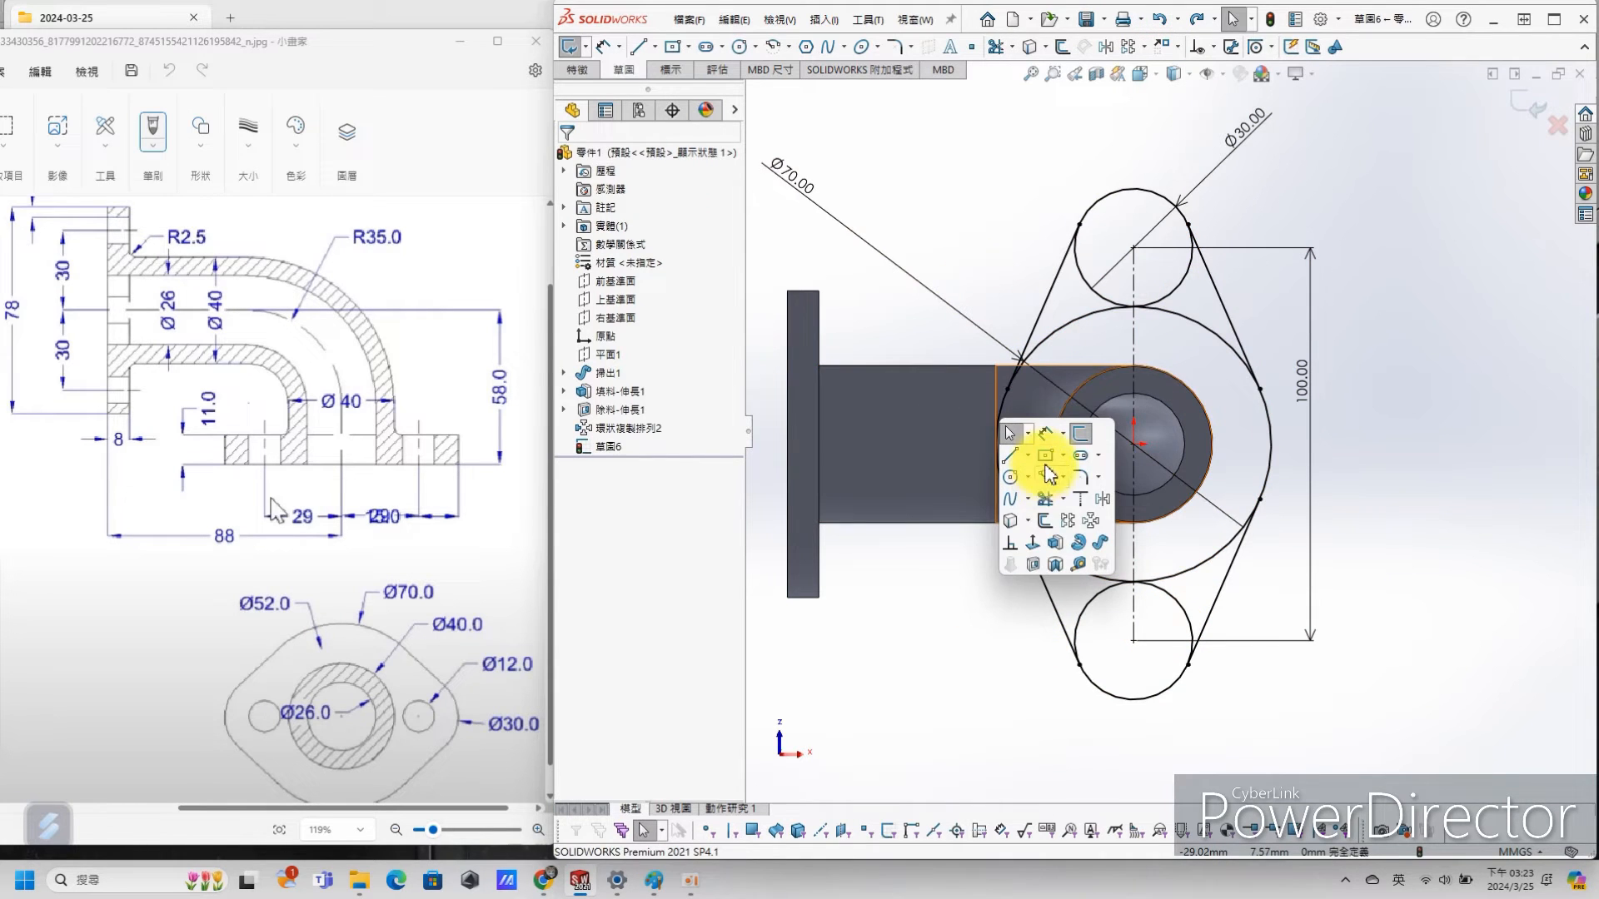
{"action": "left_click", "coordinate": [1055, 508]}
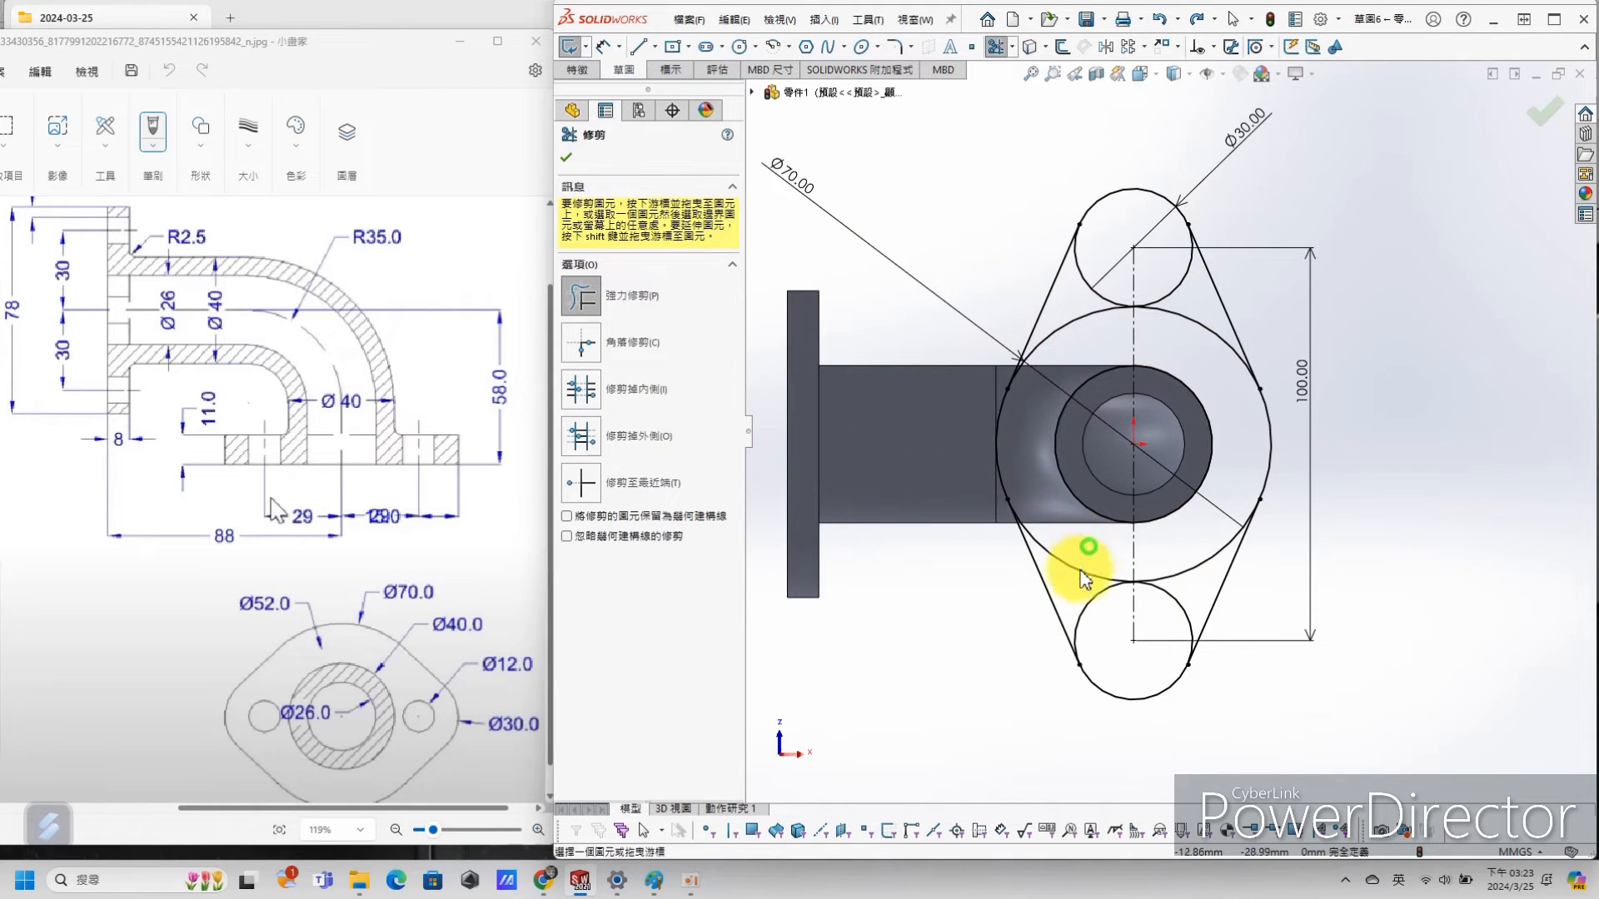
{"action": "left_click_drag", "start_coordinate": [1084, 579], "coordinate": [1160, 596]}
{"action": "key", "text": "s"}
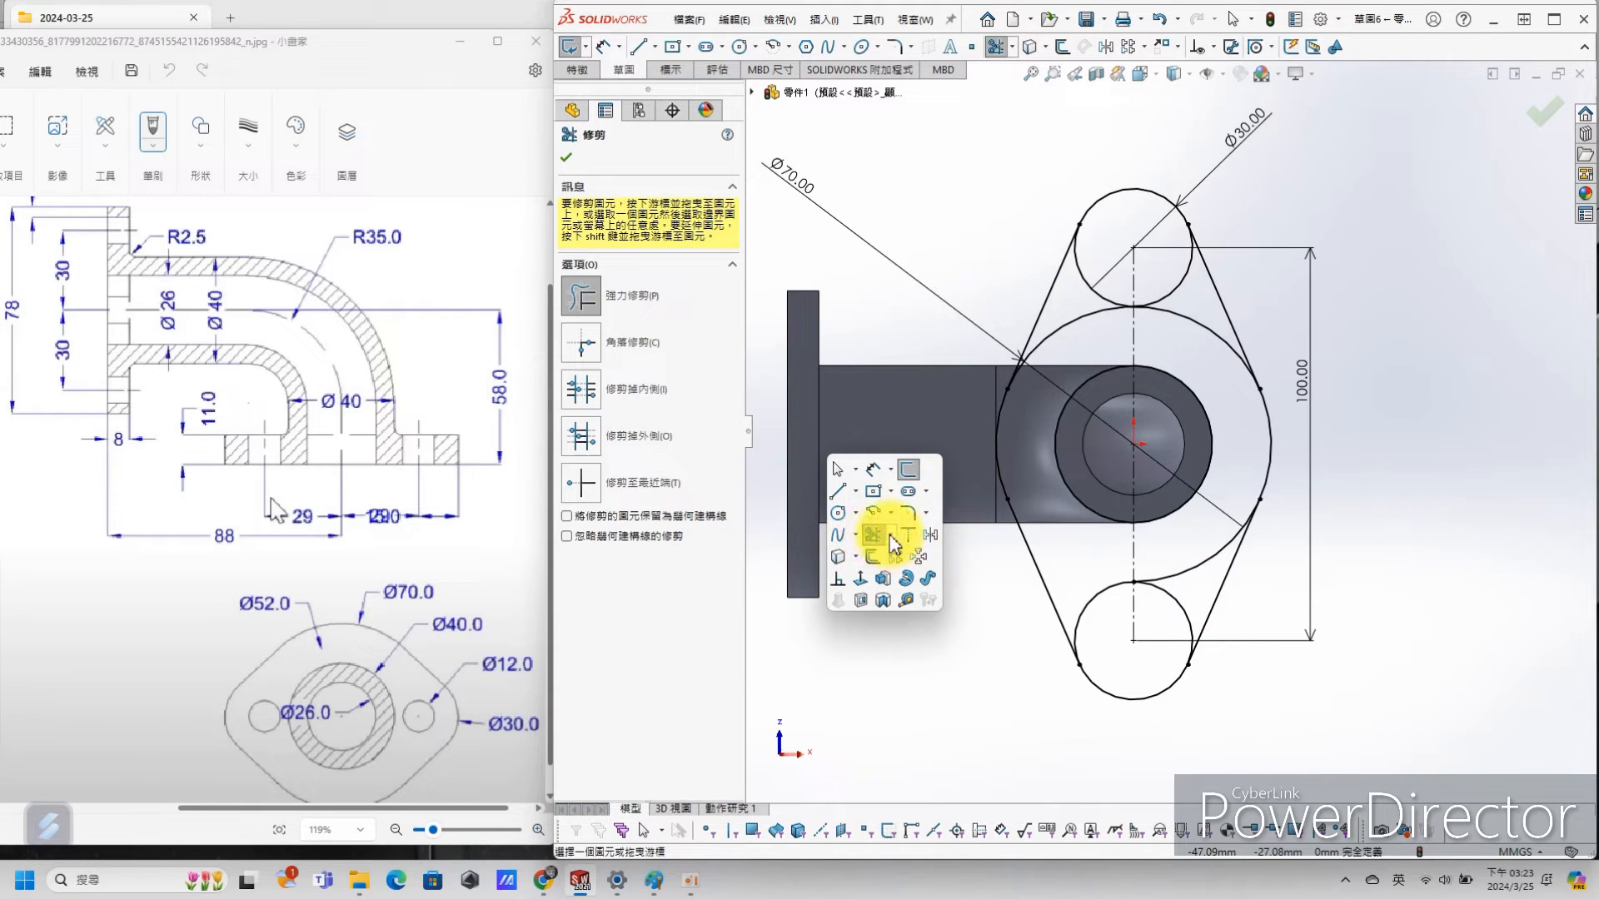
{"action": "left_click", "coordinate": [585, 347]}
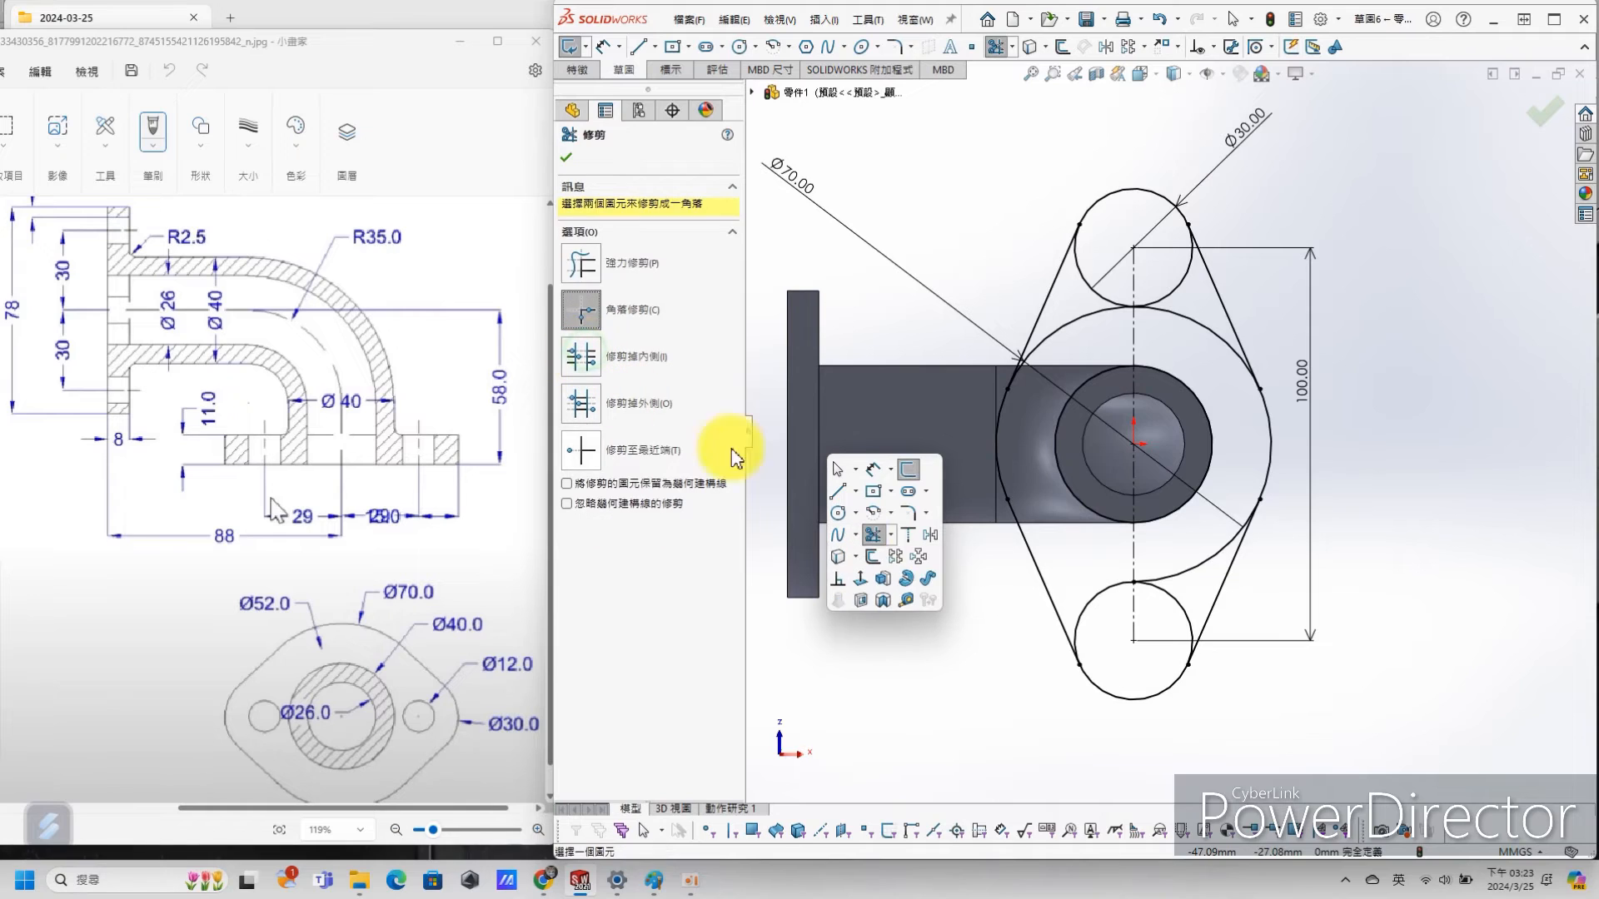
{"action": "left_click", "coordinate": [1047, 593]}
{"action": "left_click", "coordinate": [991, 456]}
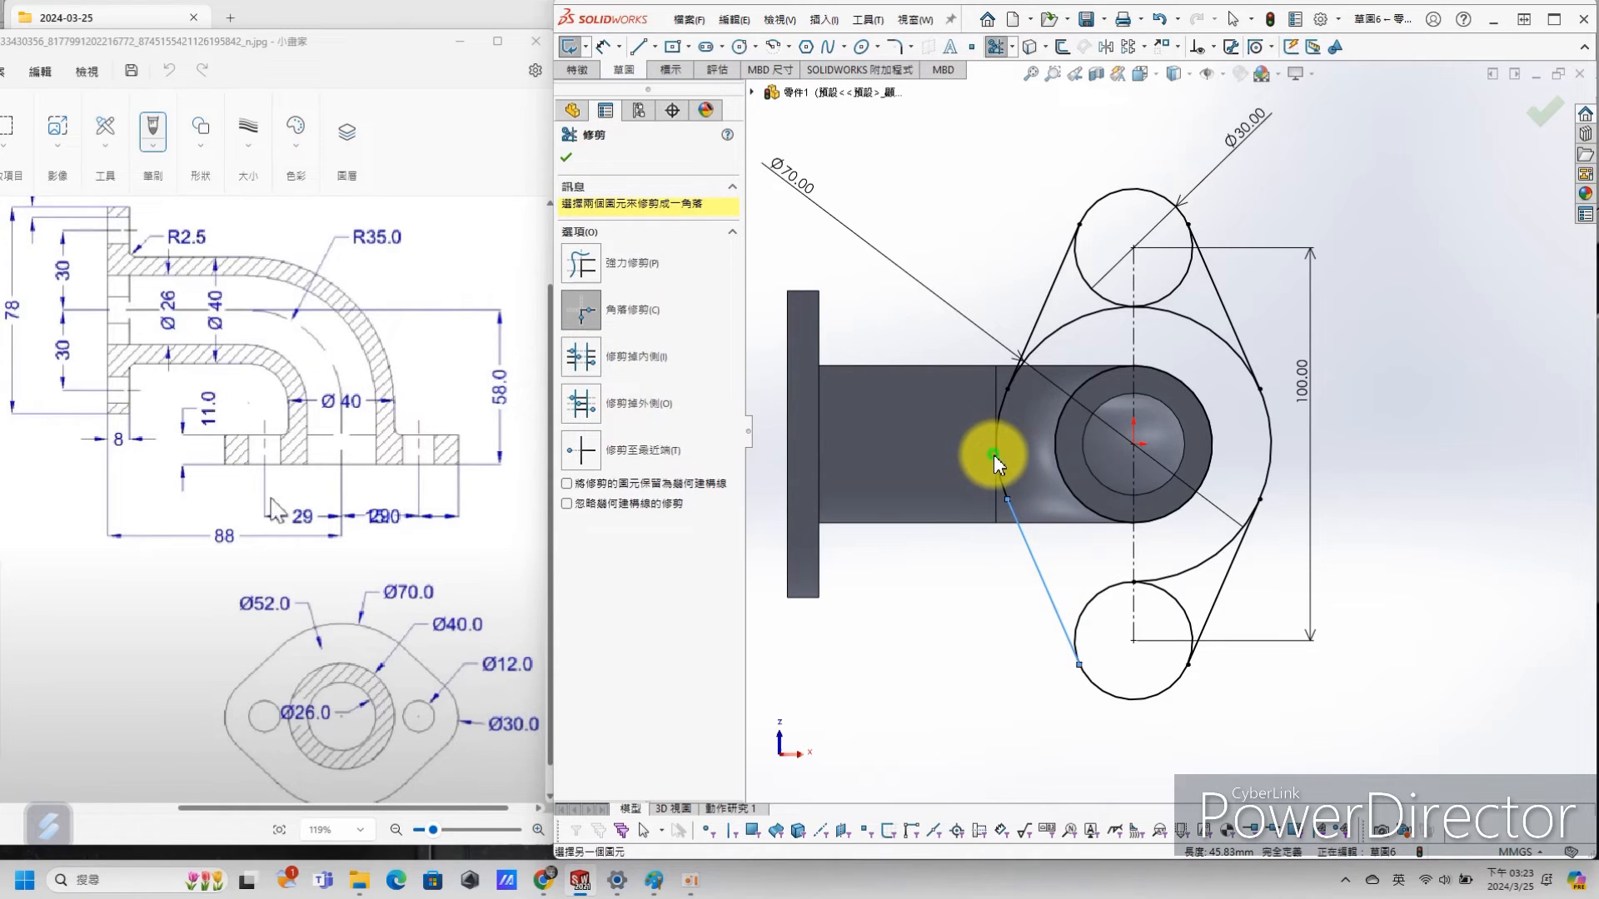
{"action": "key", "text": "Escape"}
{"action": "scroll", "coordinate": [1136, 258], "scroll_direction": "down", "scroll_amount": 2}
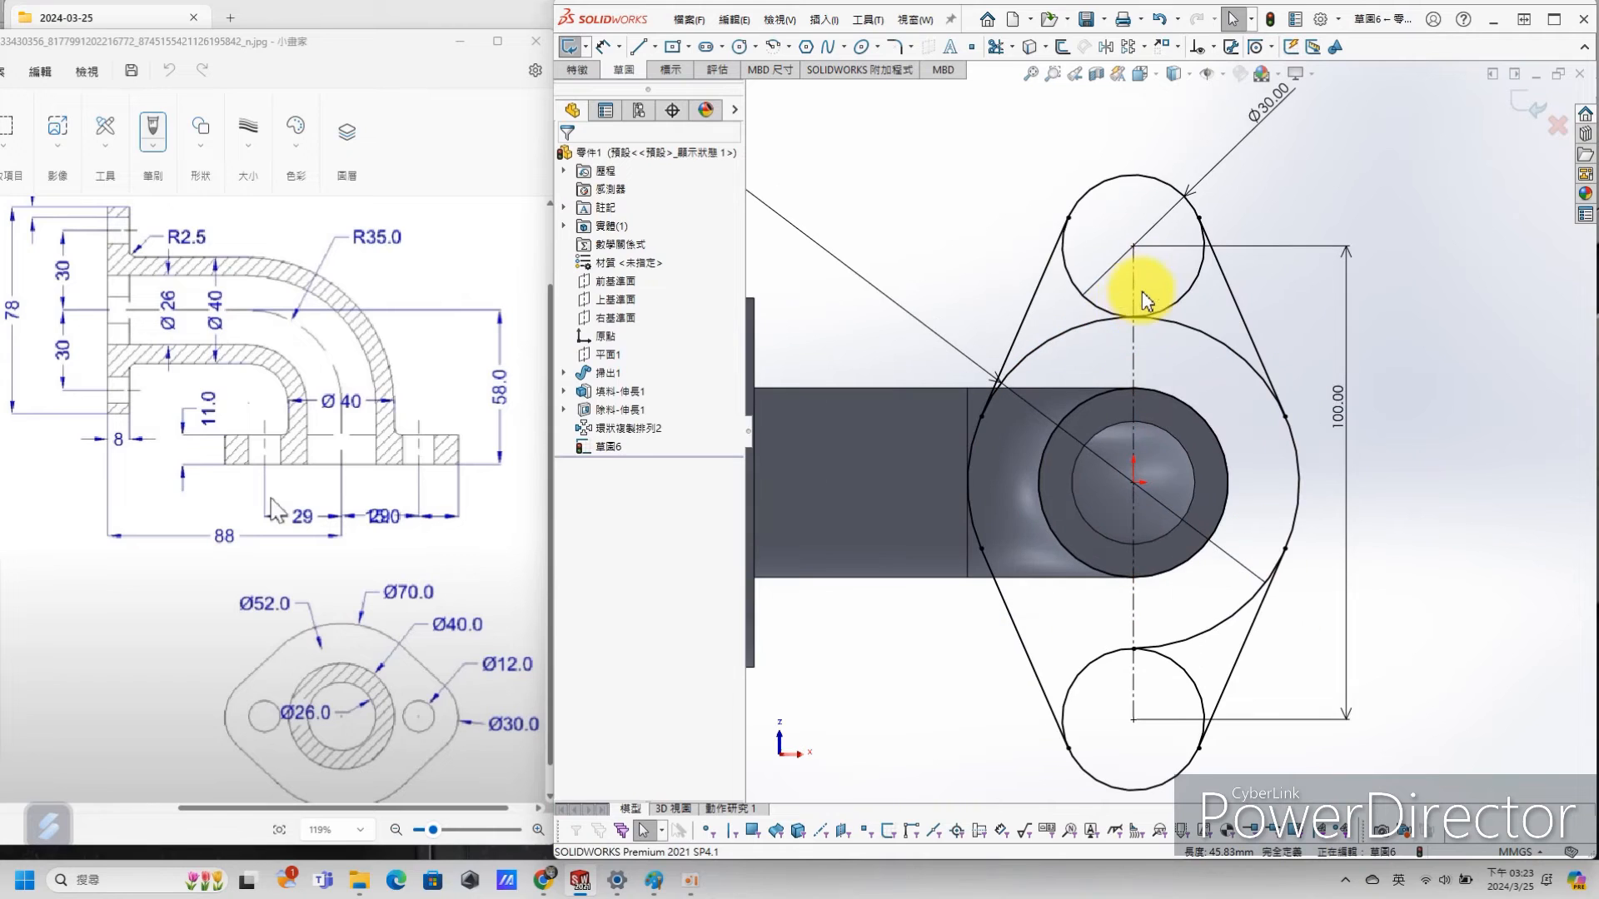
Step: Power-trim the 70 mm circle's upper-left inner arc between the tangent line and the vertical centerline
{"action": "key", "text": "s"}
{"action": "left_click", "coordinate": [1130, 360]}
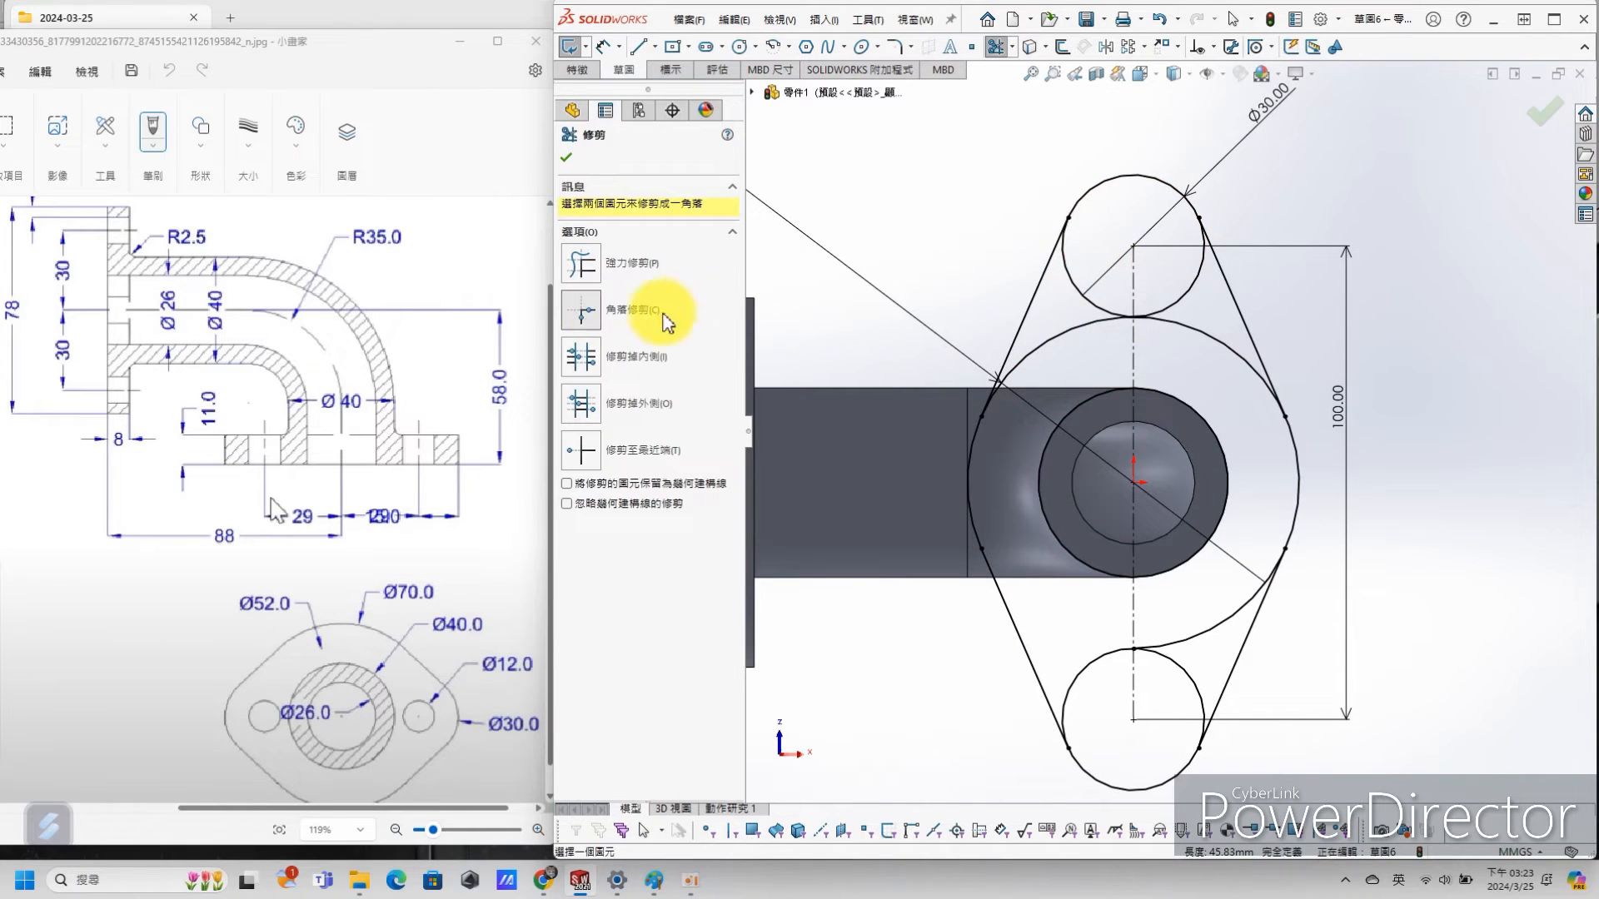
{"action": "left_click_drag", "start_coordinate": [1050, 320], "coordinate": [1059, 362]}
{"action": "key", "text": "ctrl+z"}
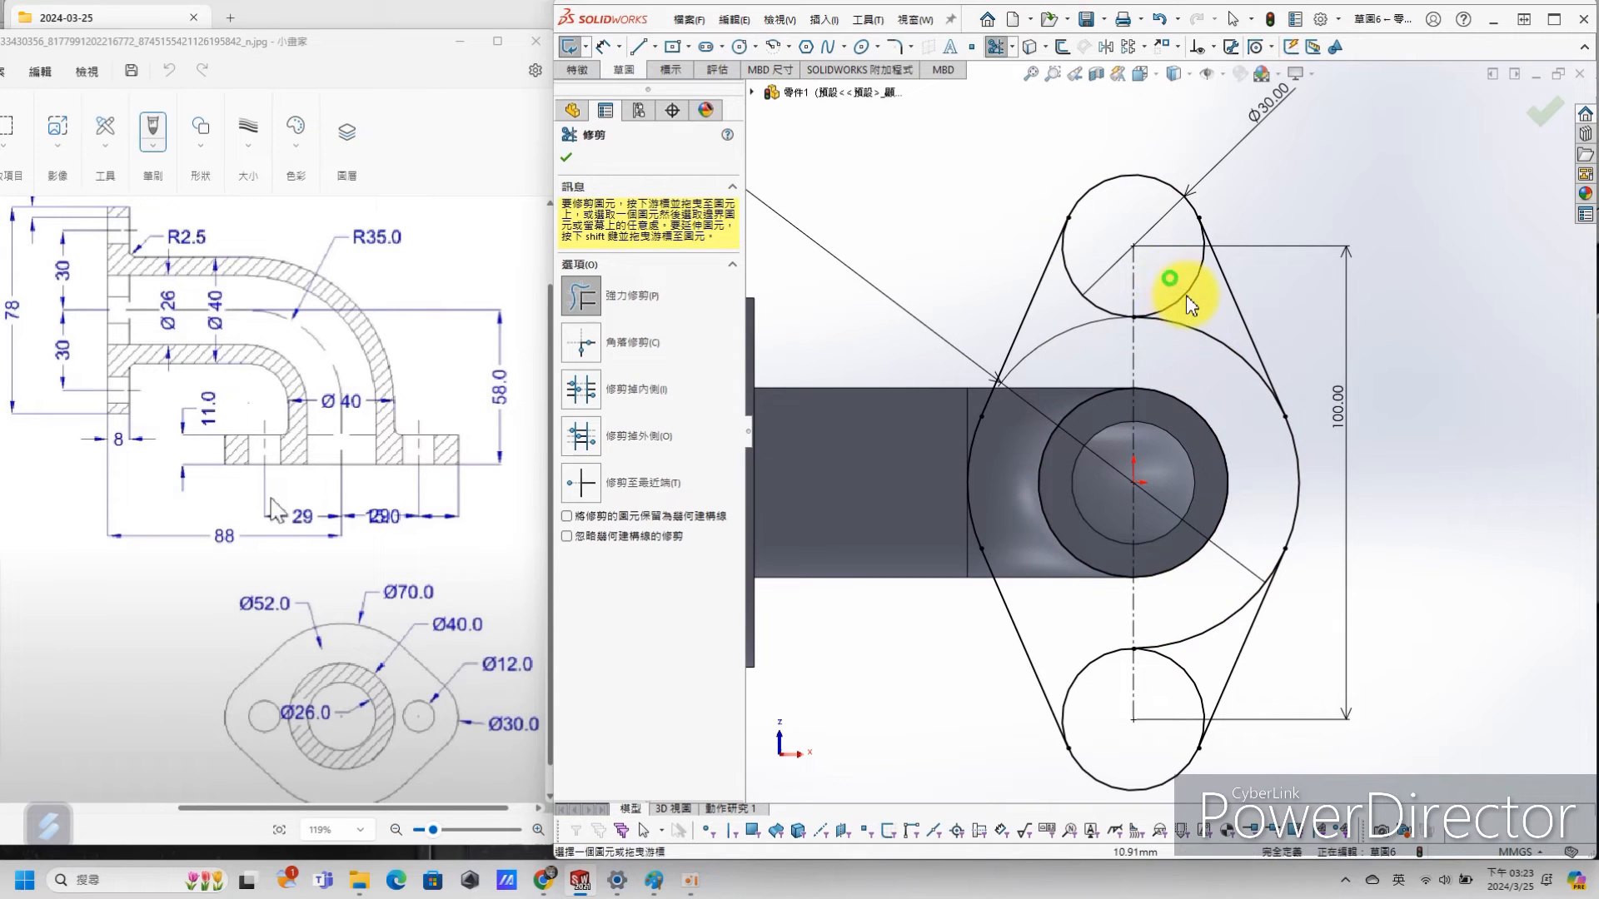
Step: Try to trim the upper 30 mm circle's lower-right arc, and undo the trim
{"action": "left_click_drag", "start_coordinate": [1170, 278], "coordinate": [1189, 301]}
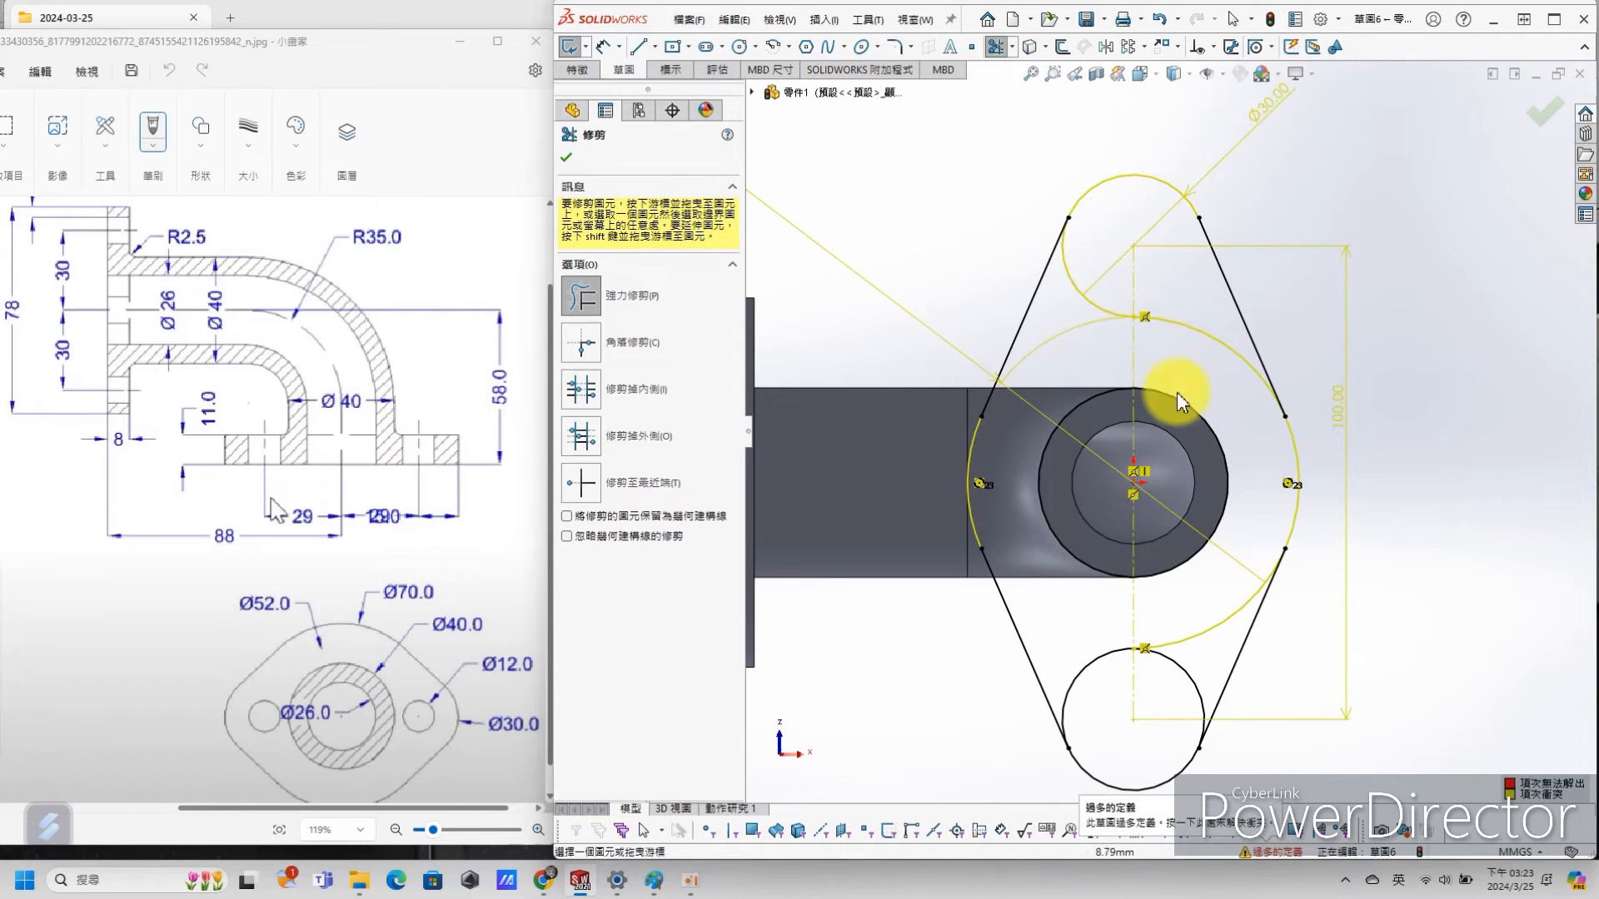
{"action": "left_click", "coordinate": [1160, 19]}
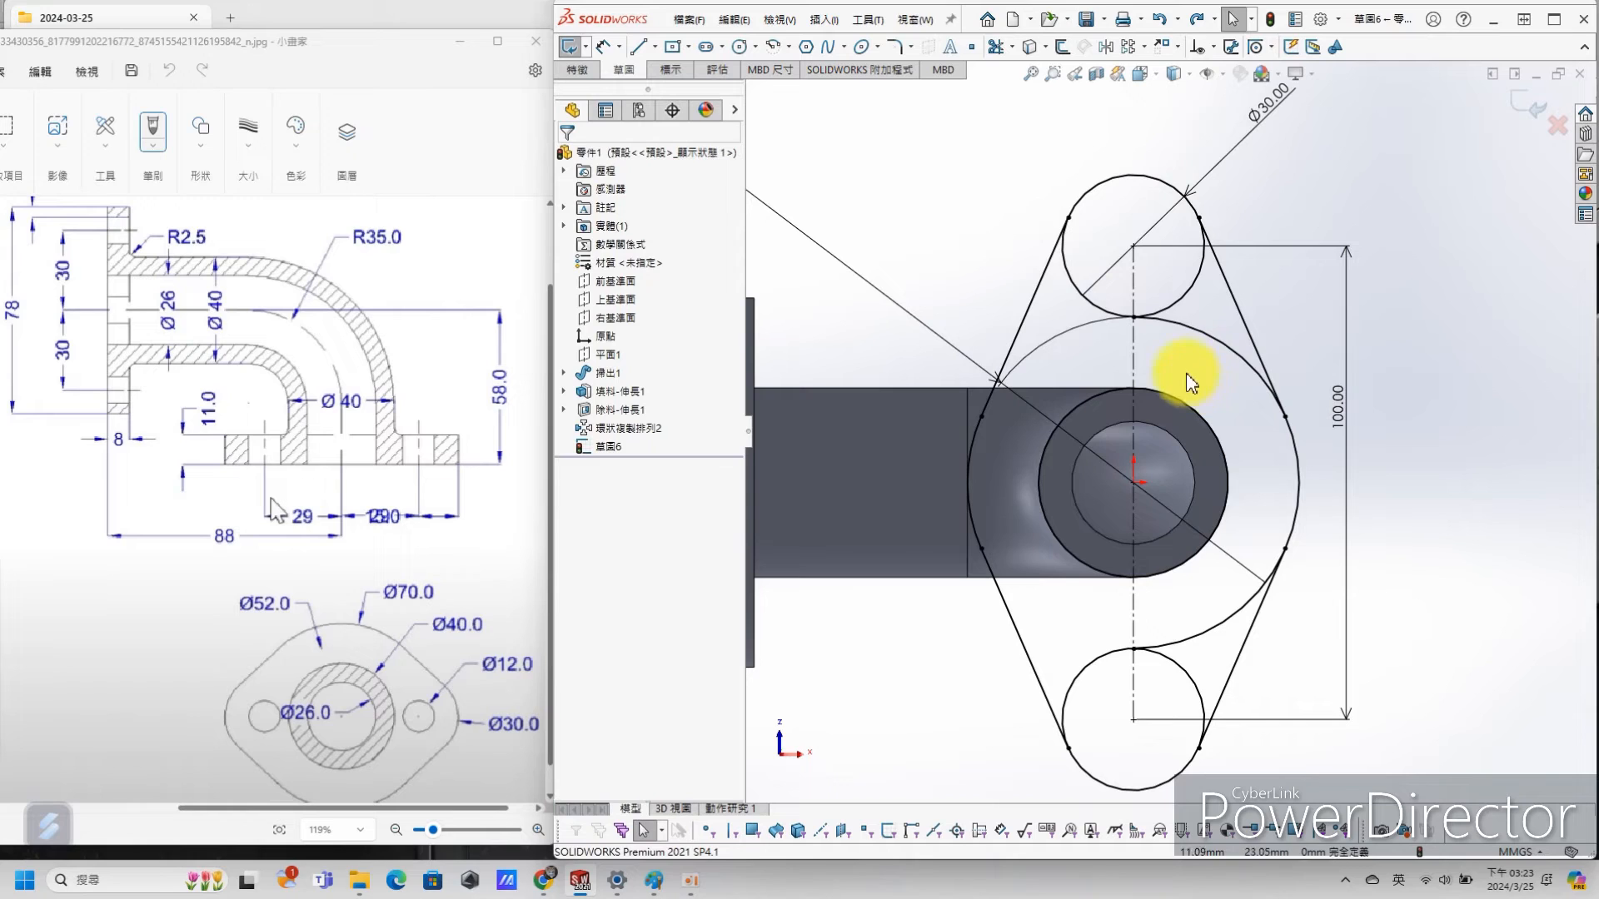
Step: Delete the coincident relation on the point where the upper 30 mm circle meets the 70 mm circle
{"action": "left_click", "coordinate": [1132, 317]}
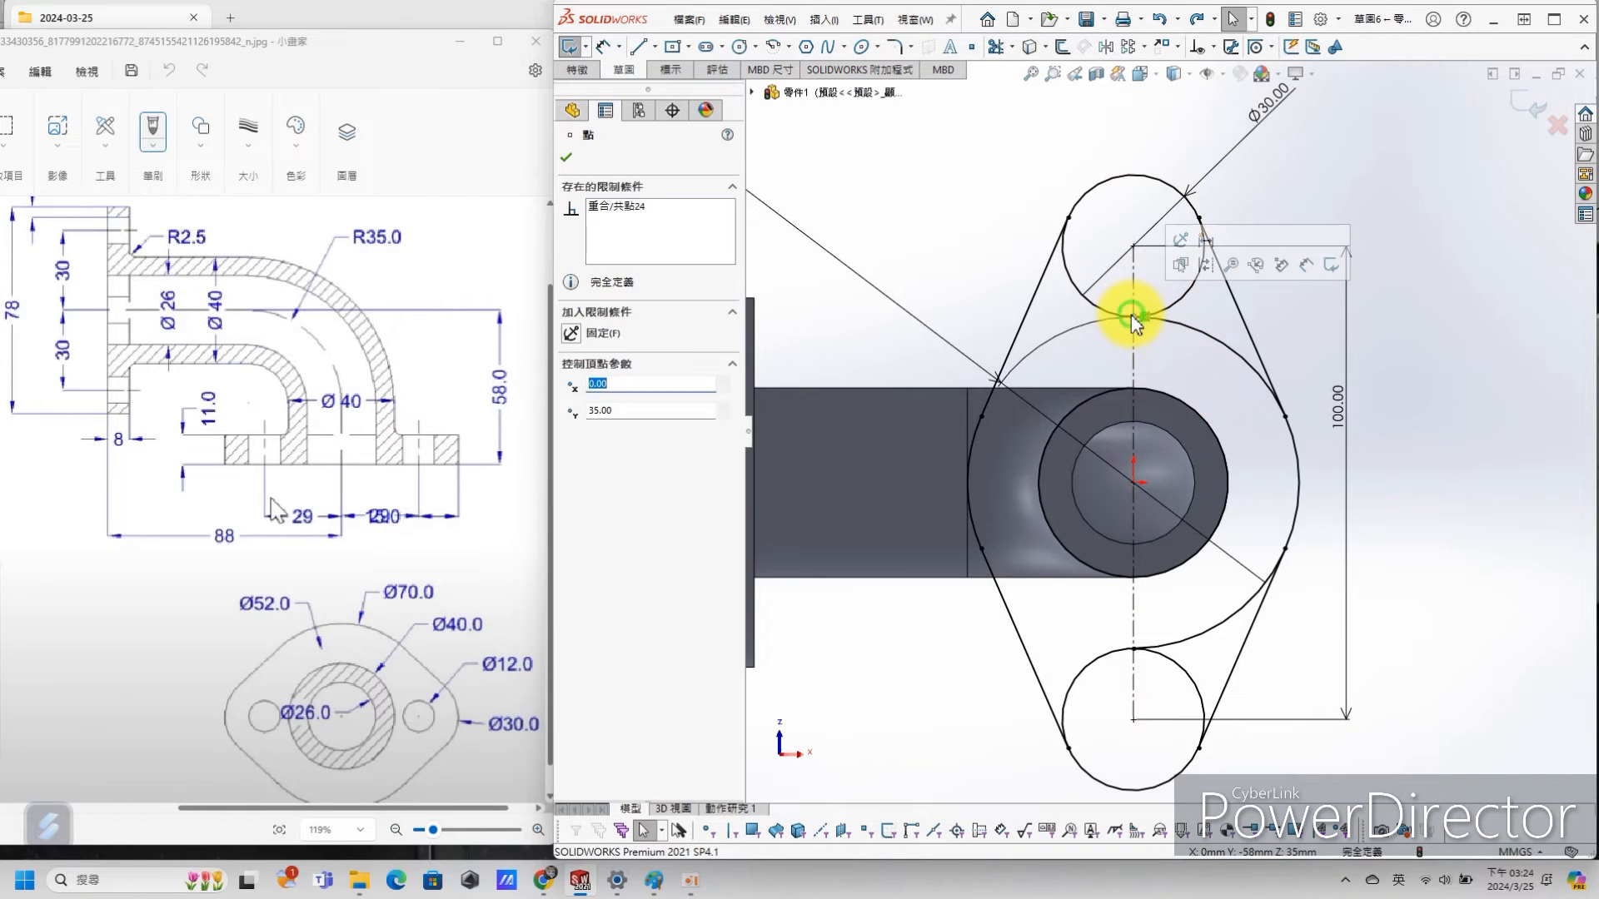
{"action": "left_click", "coordinate": [611, 208]}
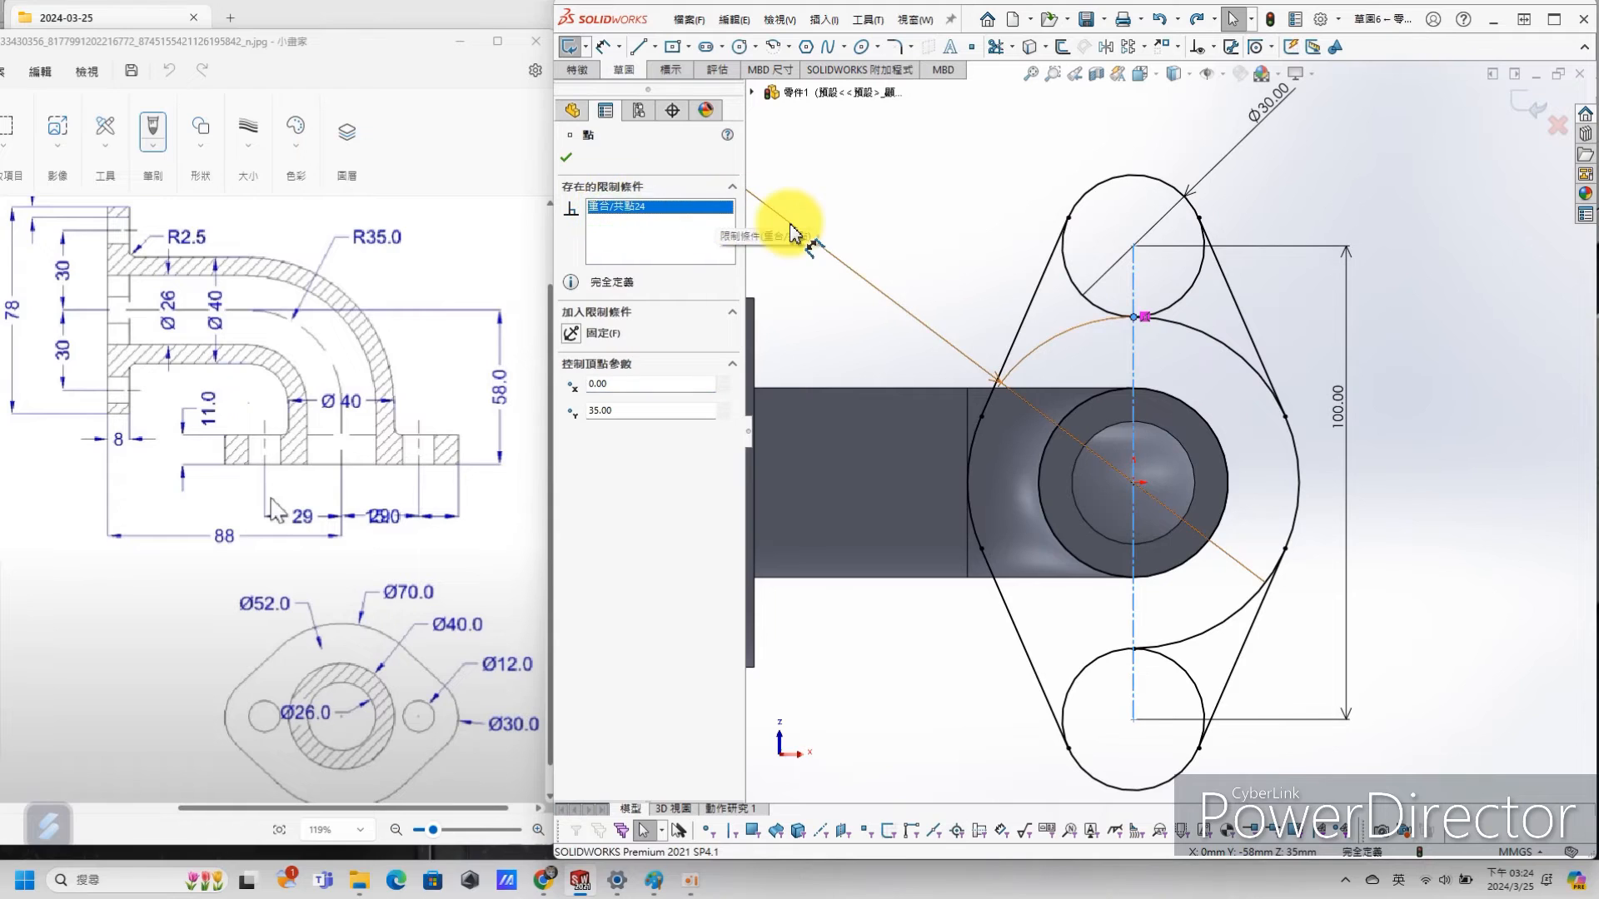
{"action": "key", "text": "Delete"}
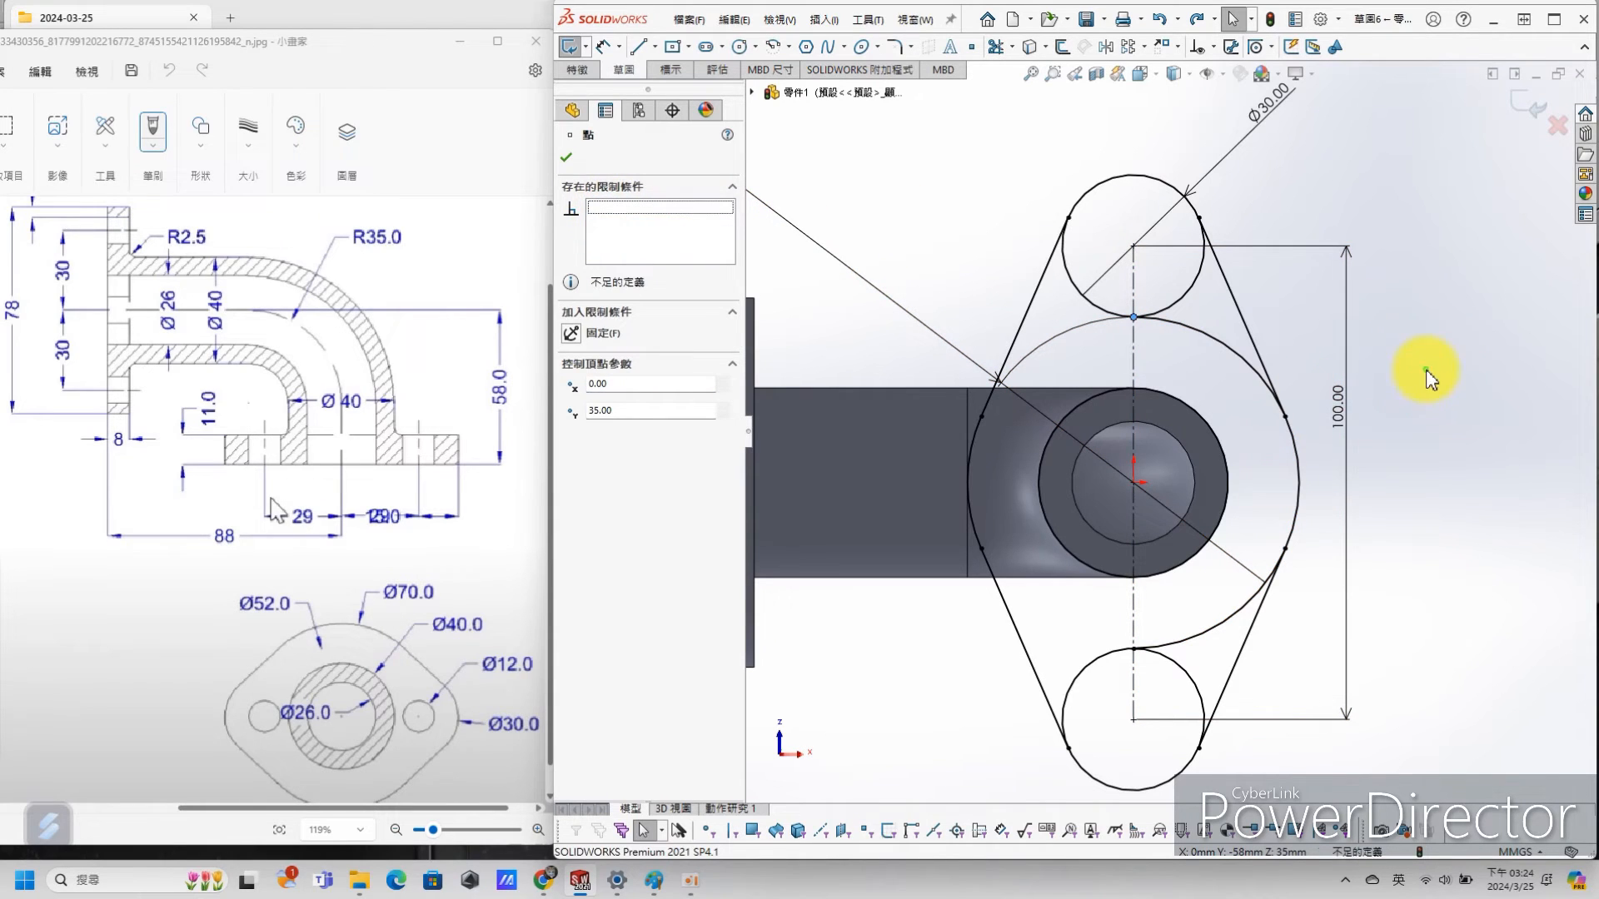
Step: Power-trim the right inner arcs of the 70 mm circle and the upper 30 mm circle between the tangent line and the centerline
{"action": "key", "text": "s"}
{"action": "left_click", "coordinate": [1474, 438]}
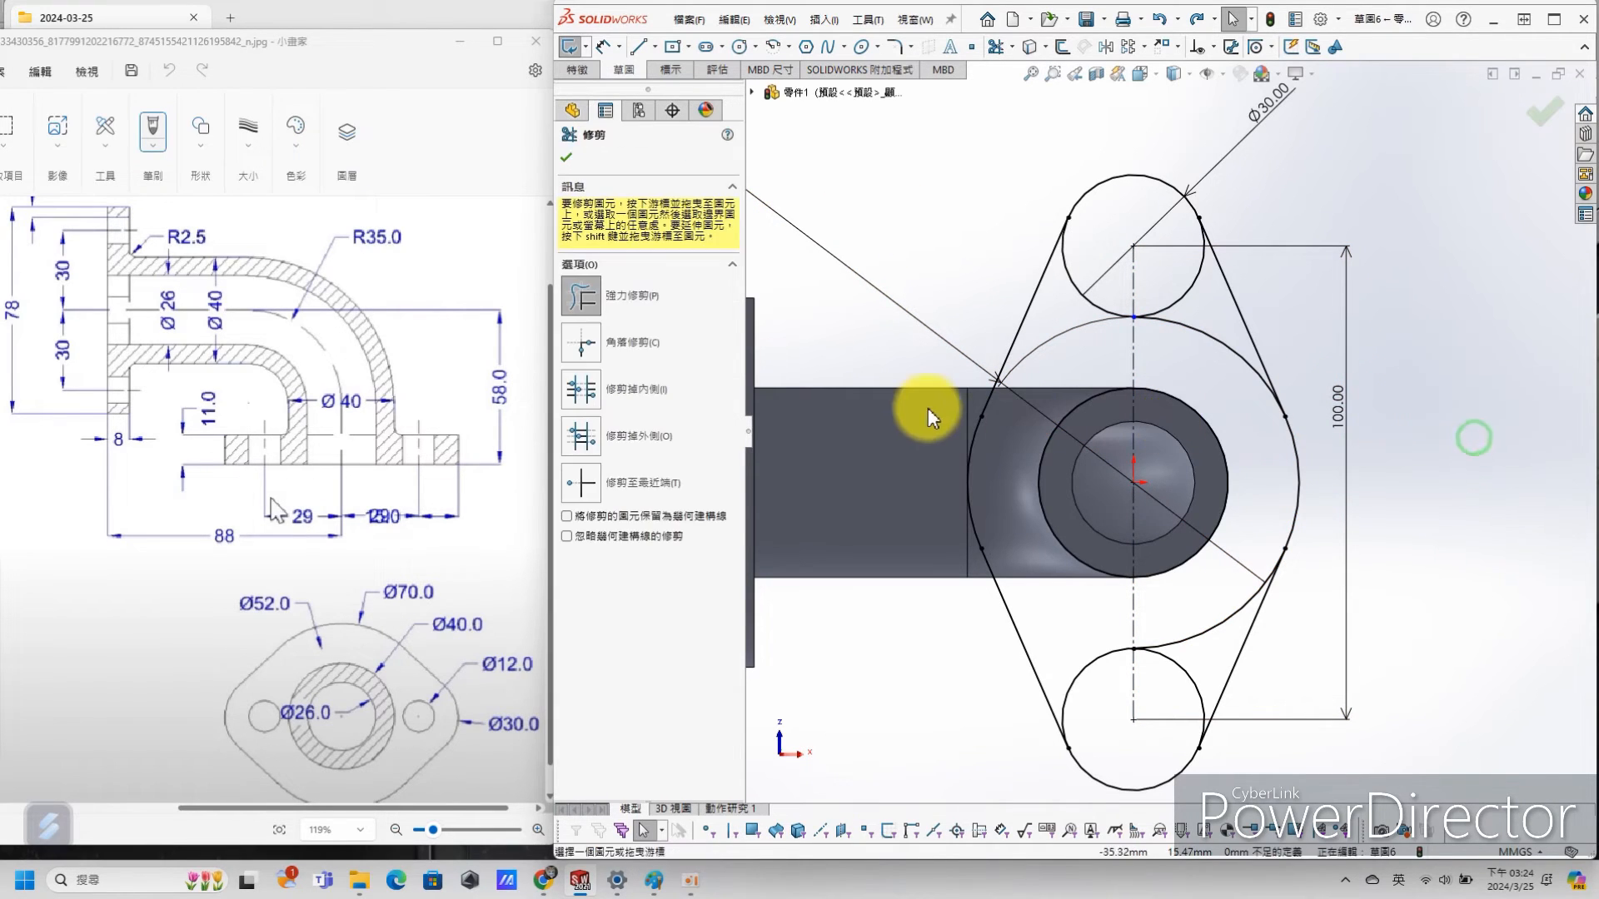
{"action": "left_click_drag", "start_coordinate": [1170, 329], "coordinate": [1195, 411]}
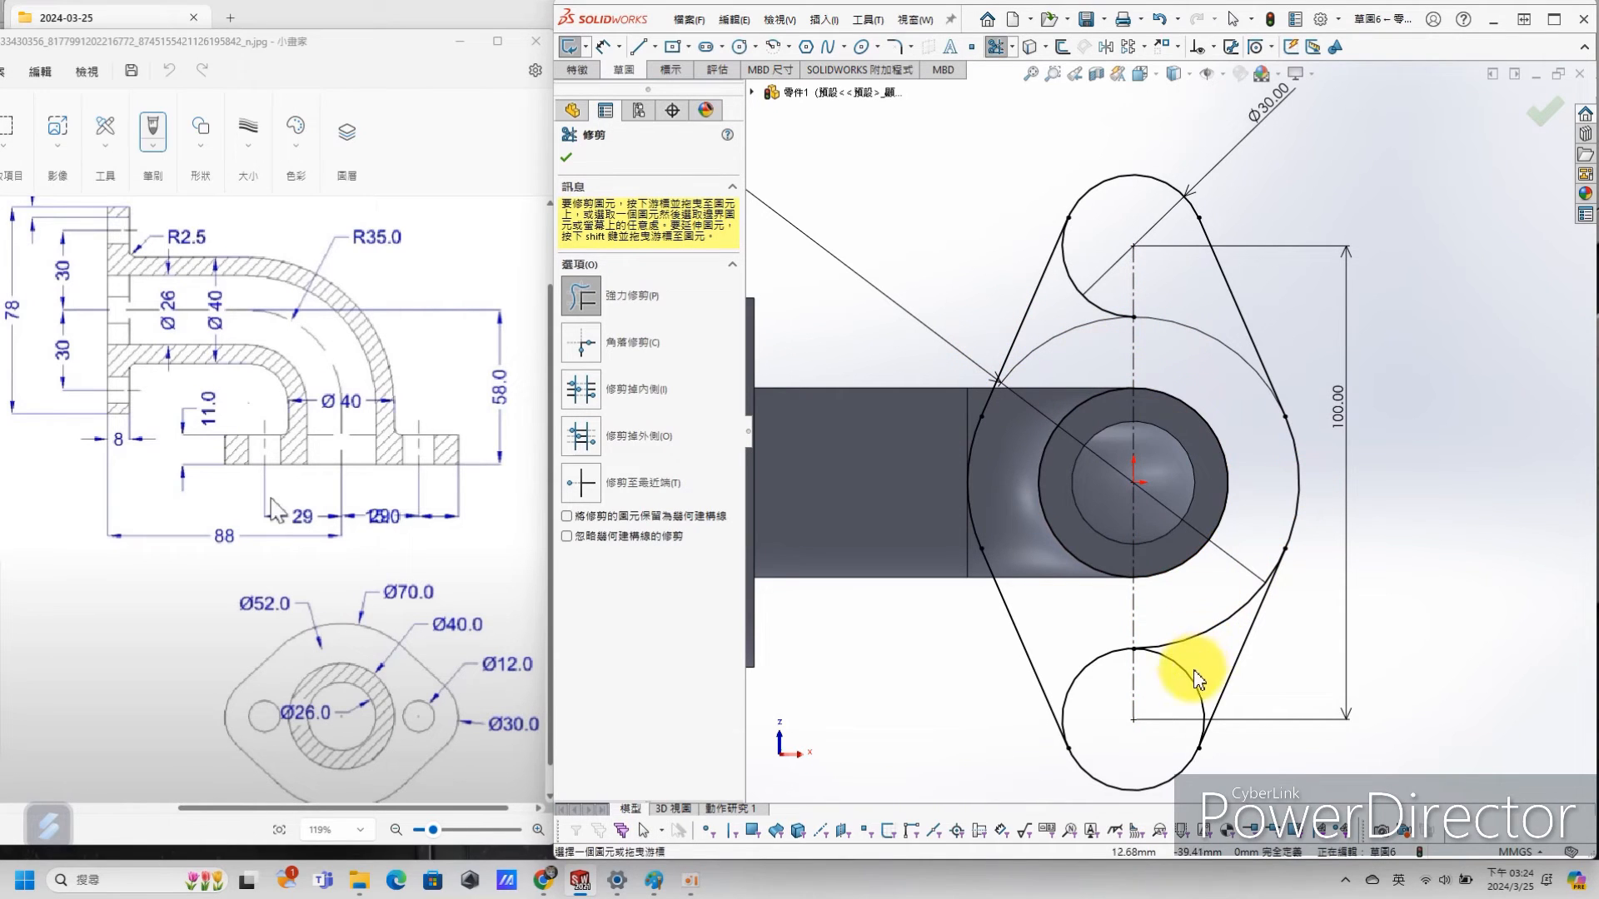
Step: Try to trim the lower small circle's upper-right arc, and undo the trim
{"action": "left_click_drag", "start_coordinate": [1191, 691], "coordinate": [1231, 697]}
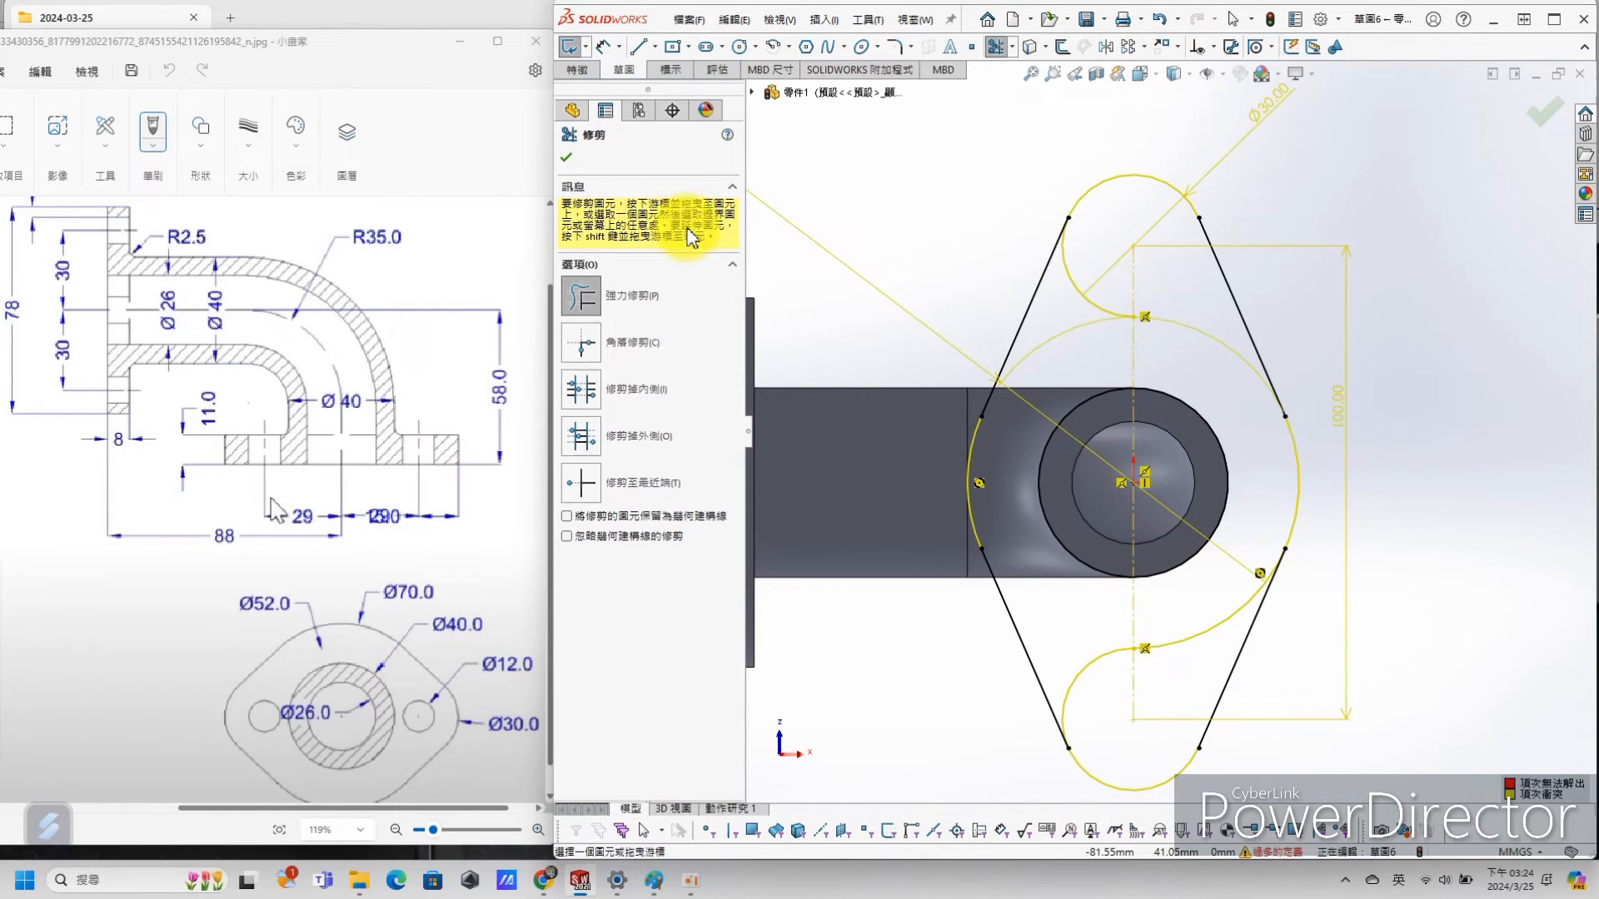
{"action": "left_click", "coordinate": [1159, 18]}
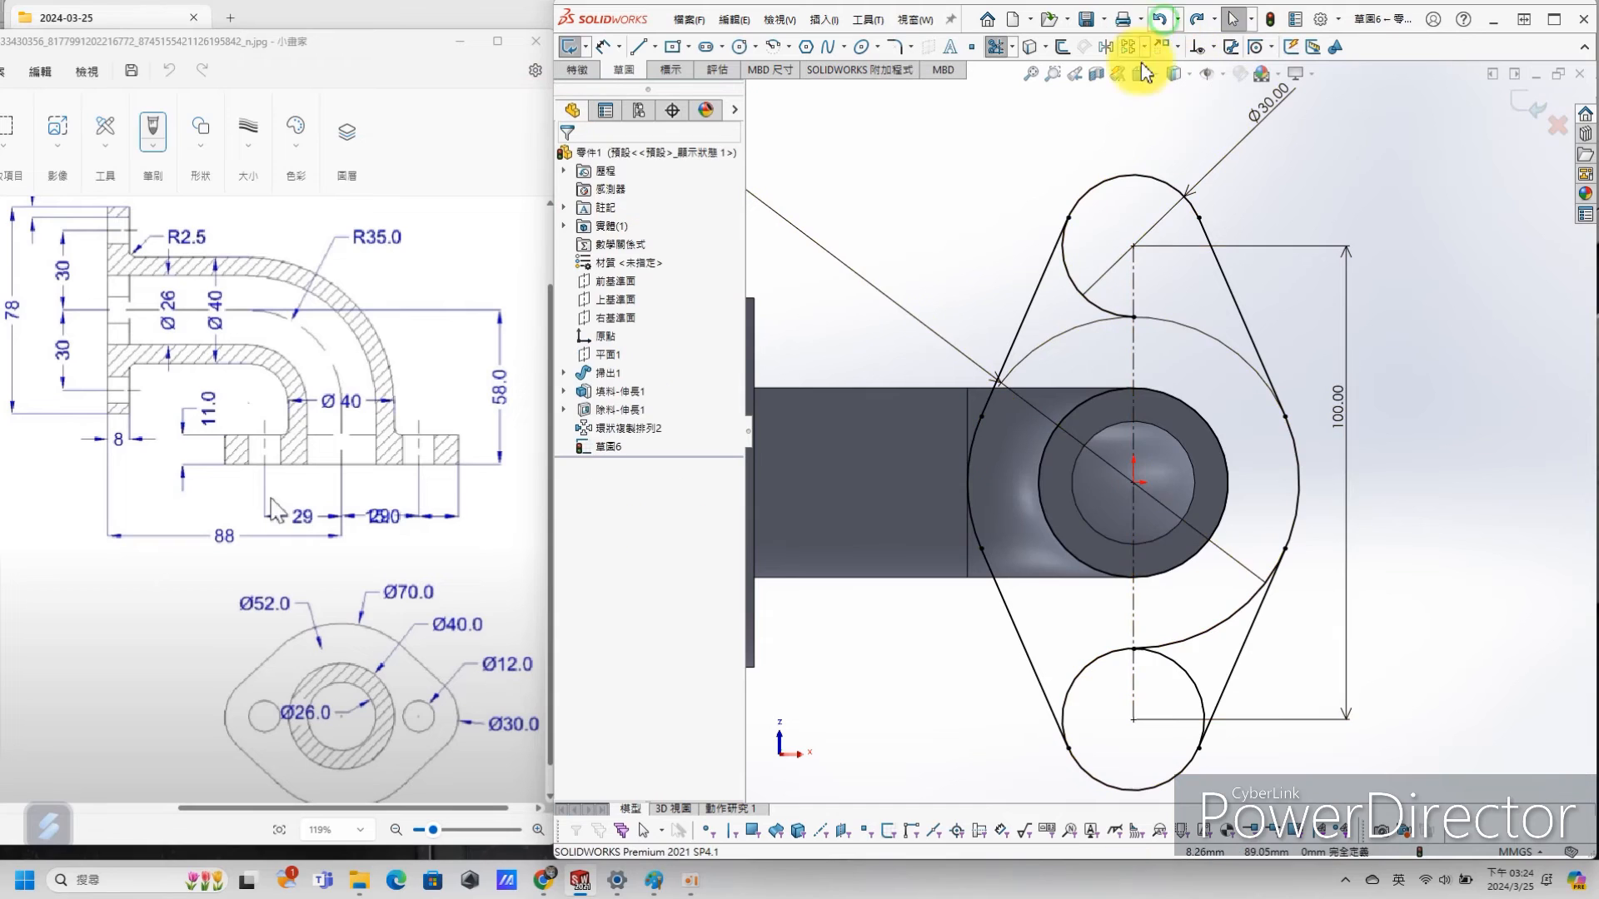
Step: Delete the coincident relation on the point where the 70 mm circle meets the lower small circle
{"action": "left_click", "coordinate": [1133, 650]}
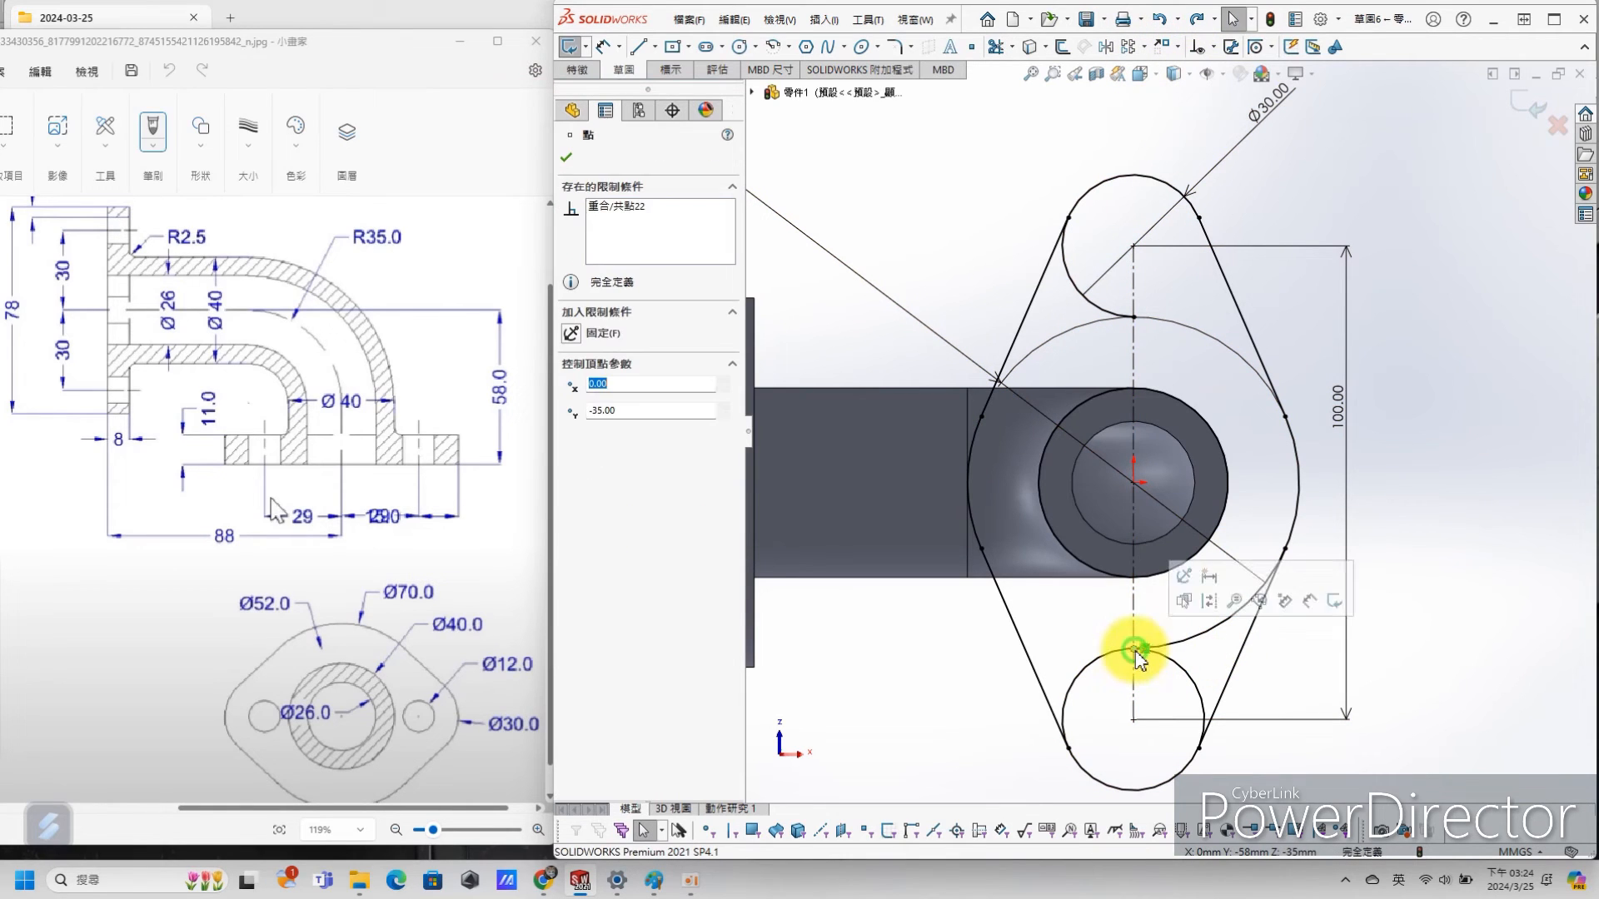
{"action": "left_click", "coordinate": [628, 207]}
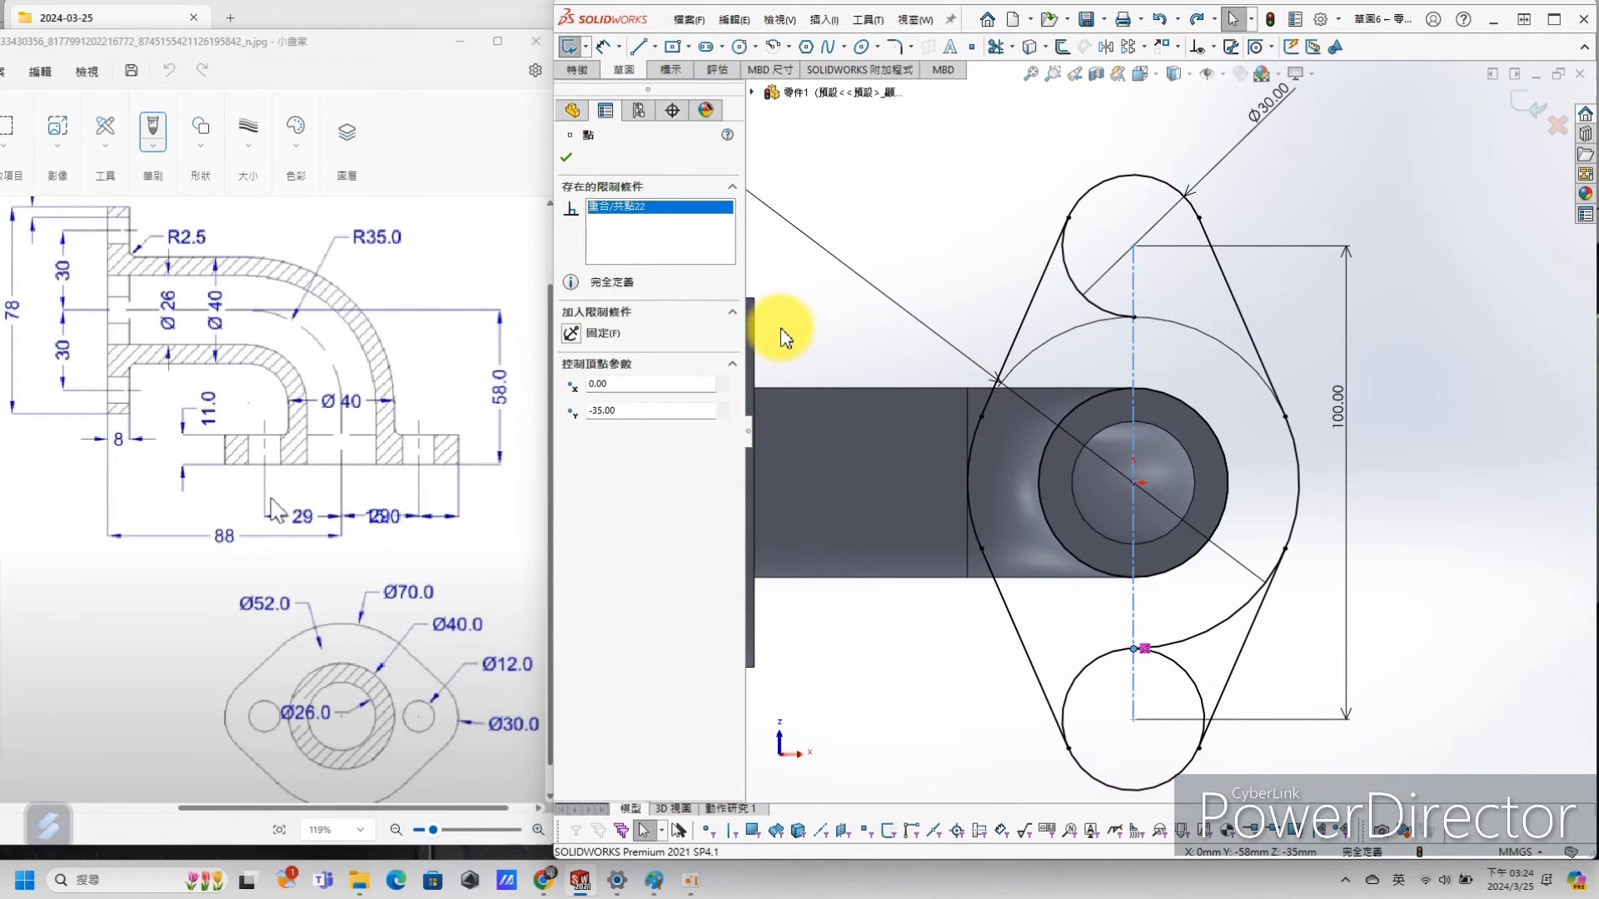
{"action": "key", "text": "Delete"}
{"action": "left_click", "coordinate": [1478, 645]}
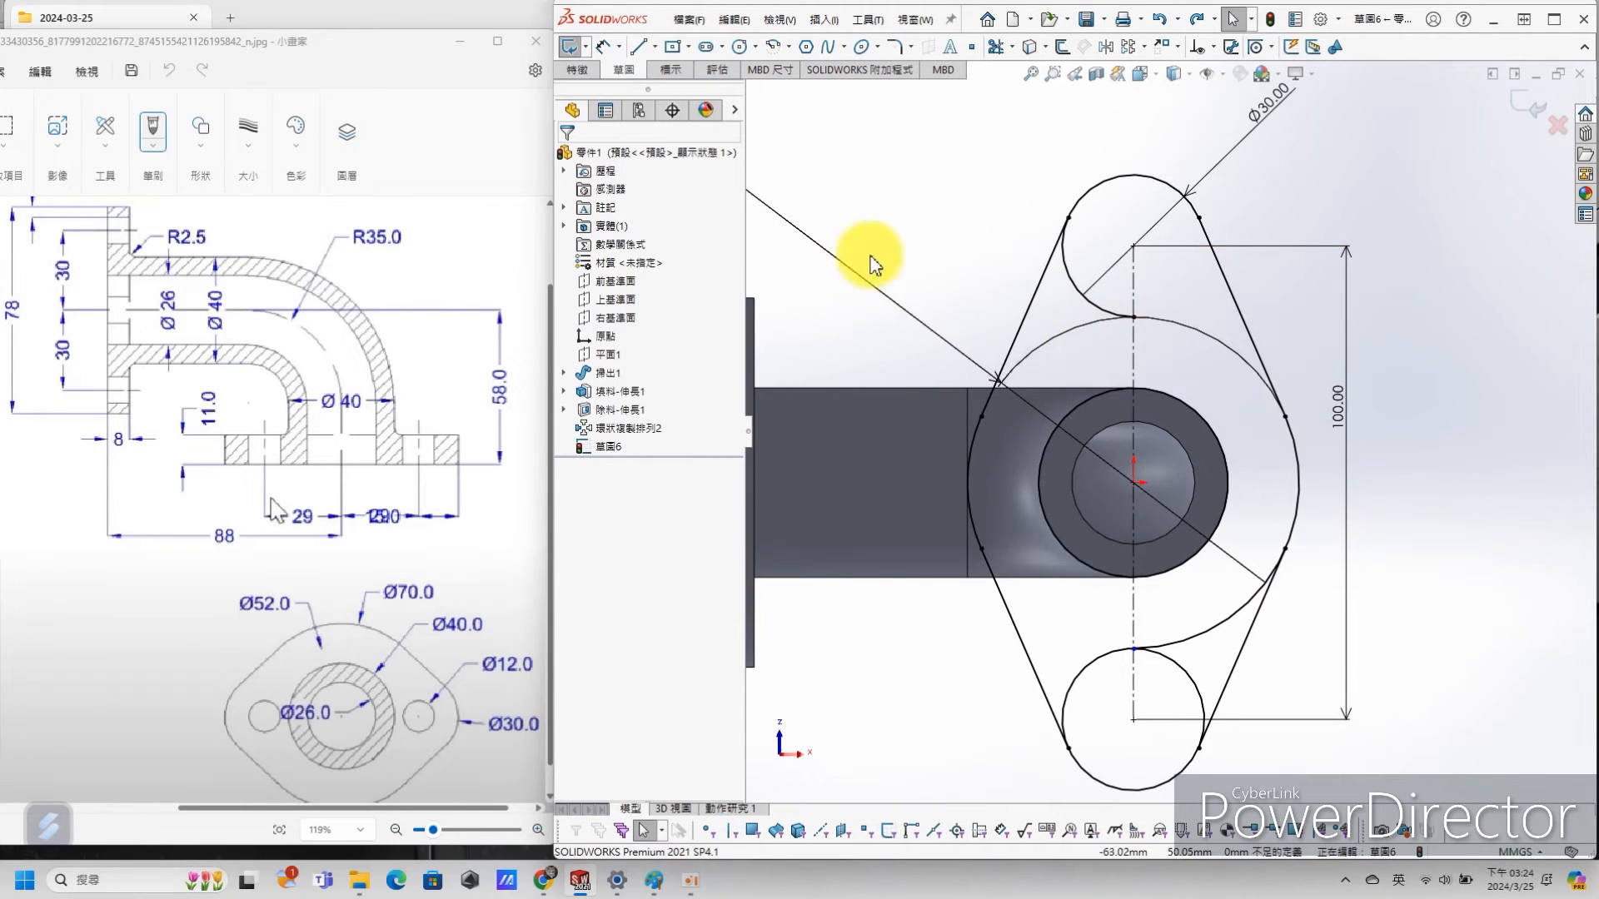
Step: Try to power-trim the inner right arc of the lower small circle, and undo the trim
{"action": "key", "text": "s"}
{"action": "left_click", "coordinate": [940, 346]}
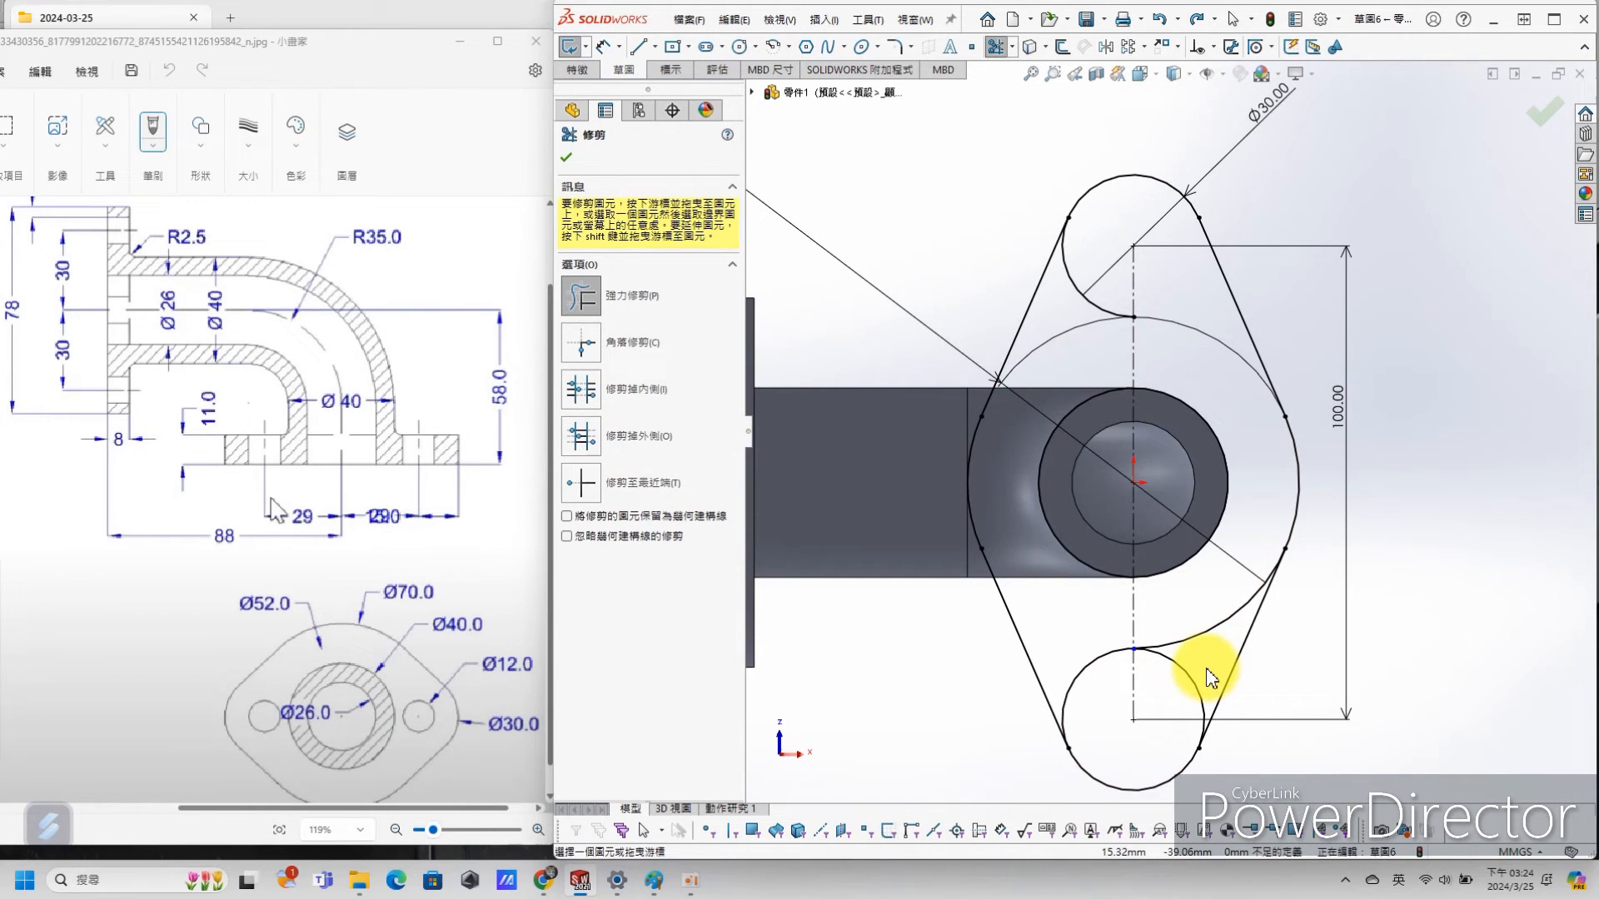
{"action": "mouse_move", "coordinate": [1209, 676]}
{"action": "left_mouse_down"}
{"action": "mouse_move", "coordinate": [1200, 696]}
{"action": "mouse_move", "coordinate": [1088, 713]}
{"action": "left_mouse_up"}
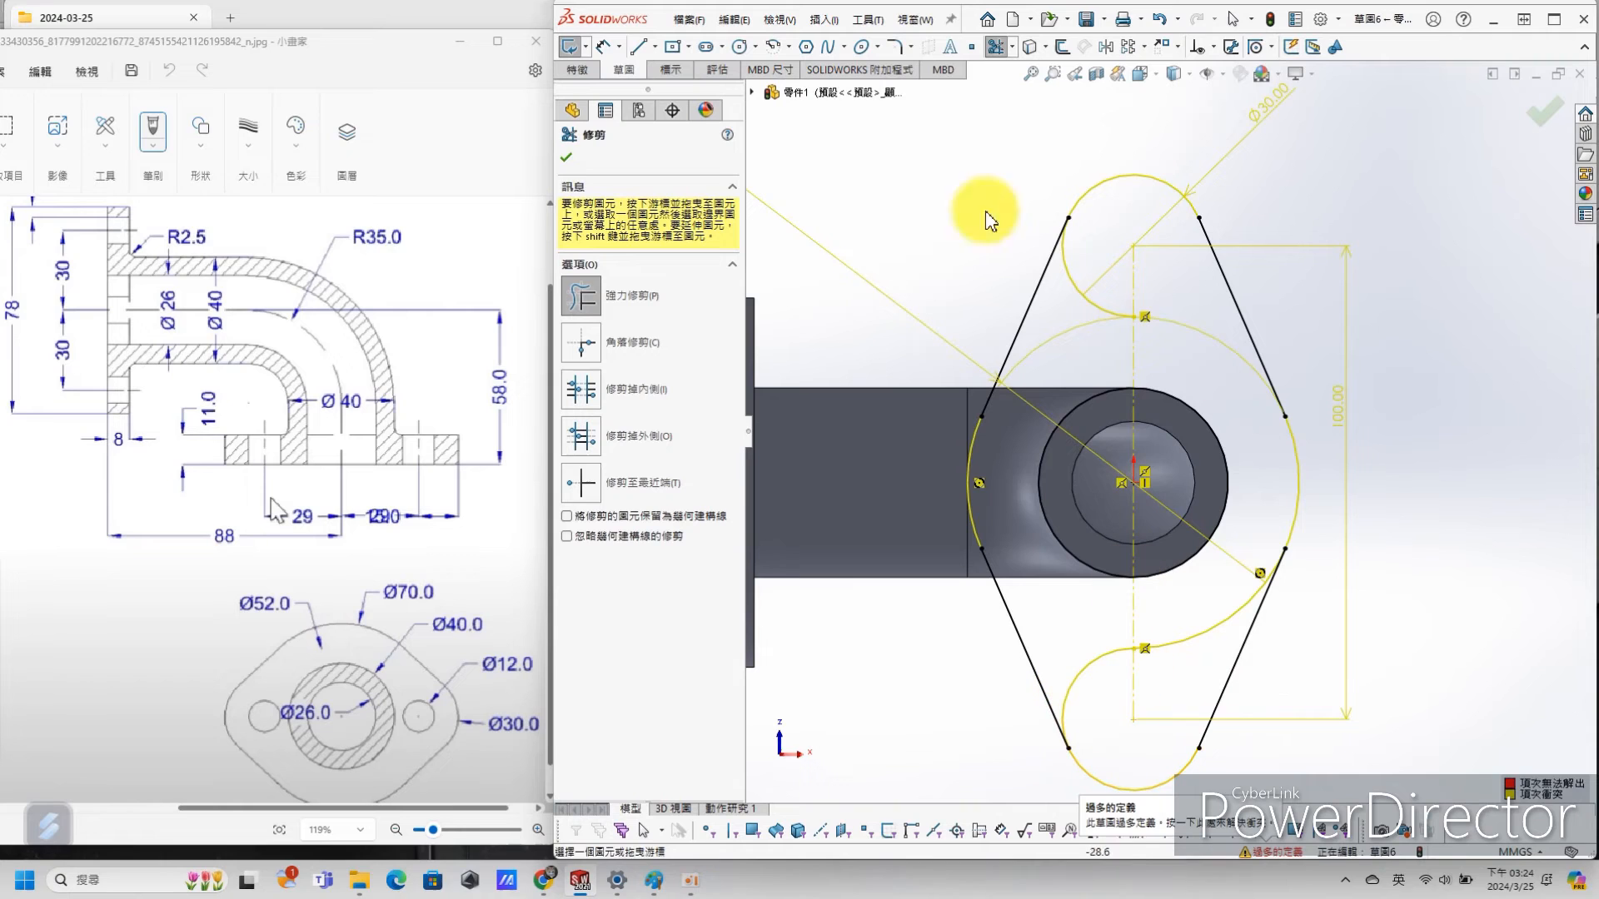
{"action": "left_click", "coordinate": [1159, 18]}
Step: Corner-trim the upper-left tangent line with the upper 30 mm arc, and the lower-right tangent line with the 70 mm circle
{"action": "key", "text": "s"}
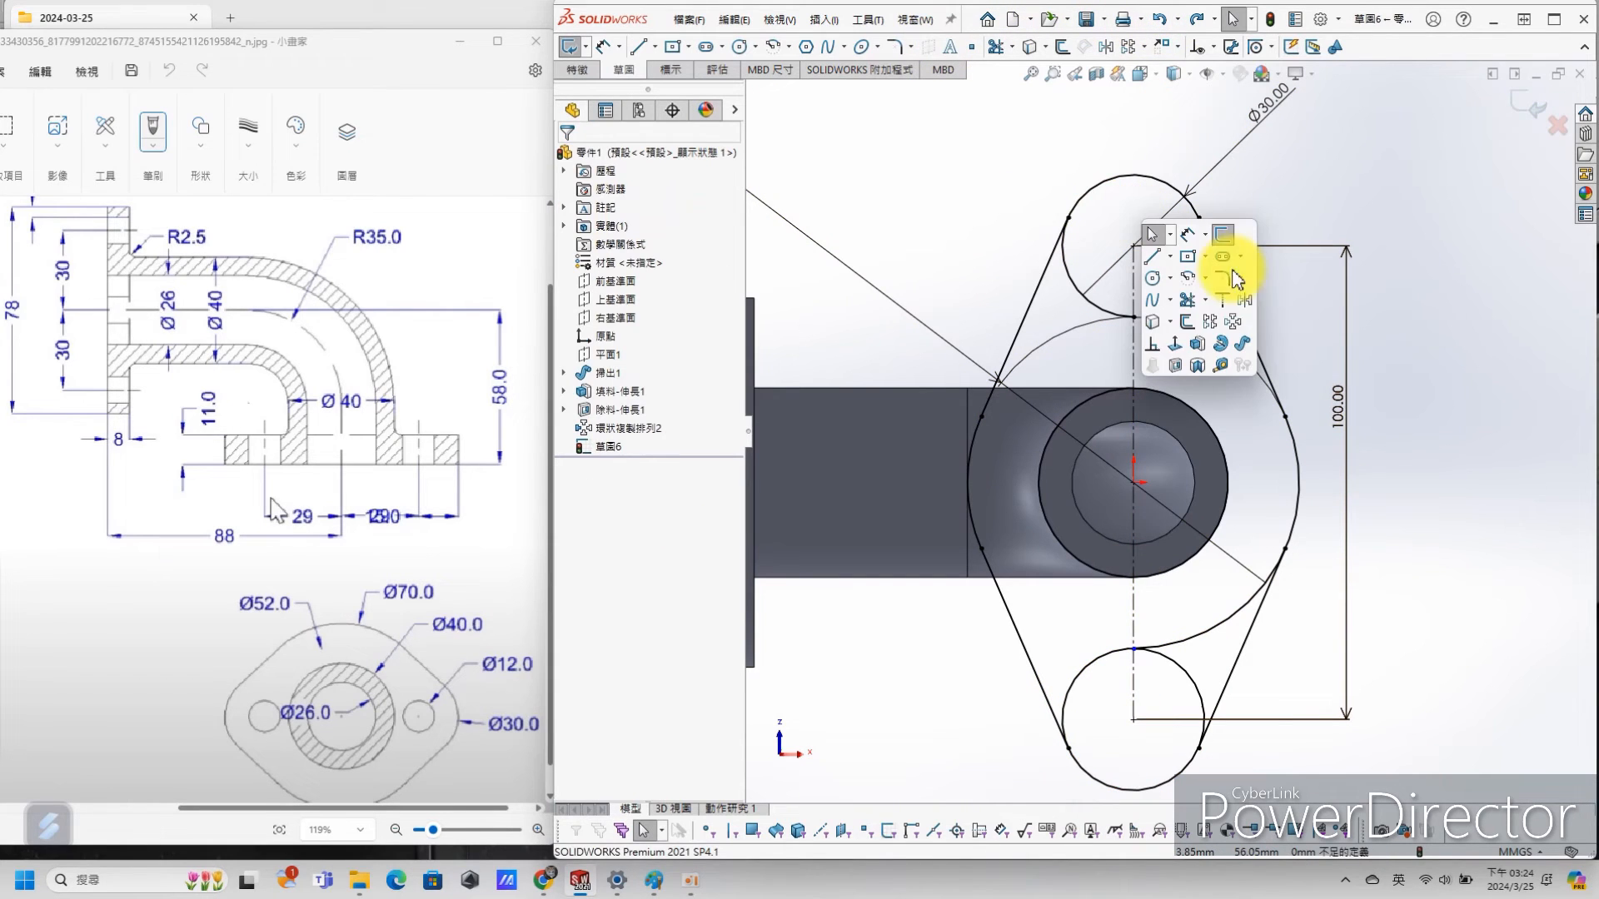
{"action": "left_click", "coordinate": [1186, 307]}
{"action": "left_click", "coordinate": [580, 308]}
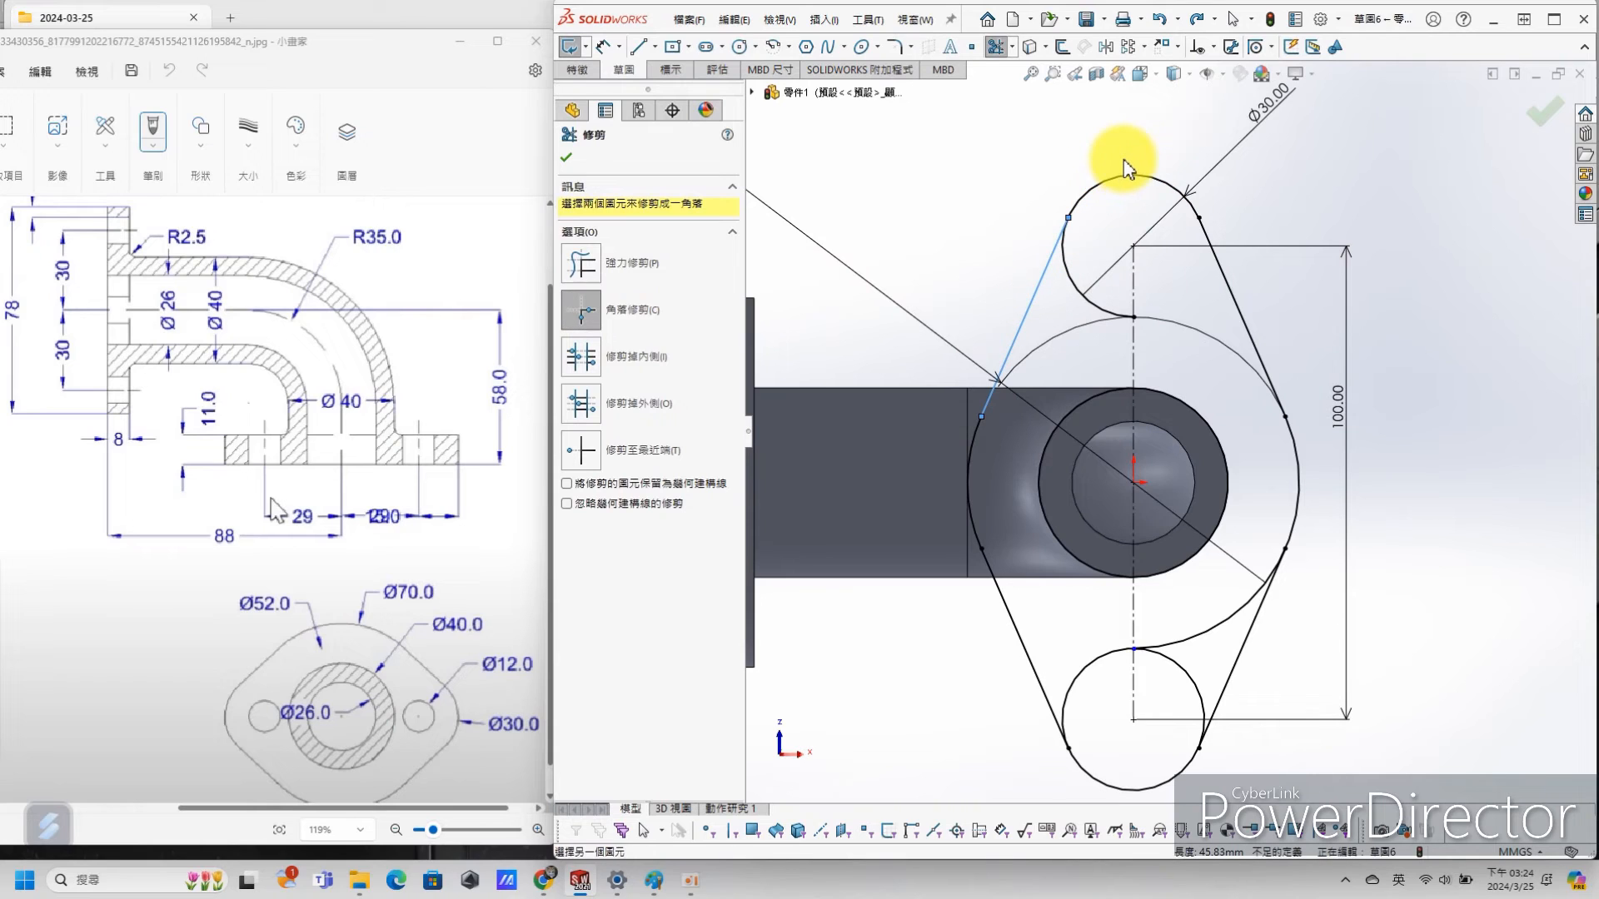
{"action": "left_click", "coordinate": [1123, 183]}
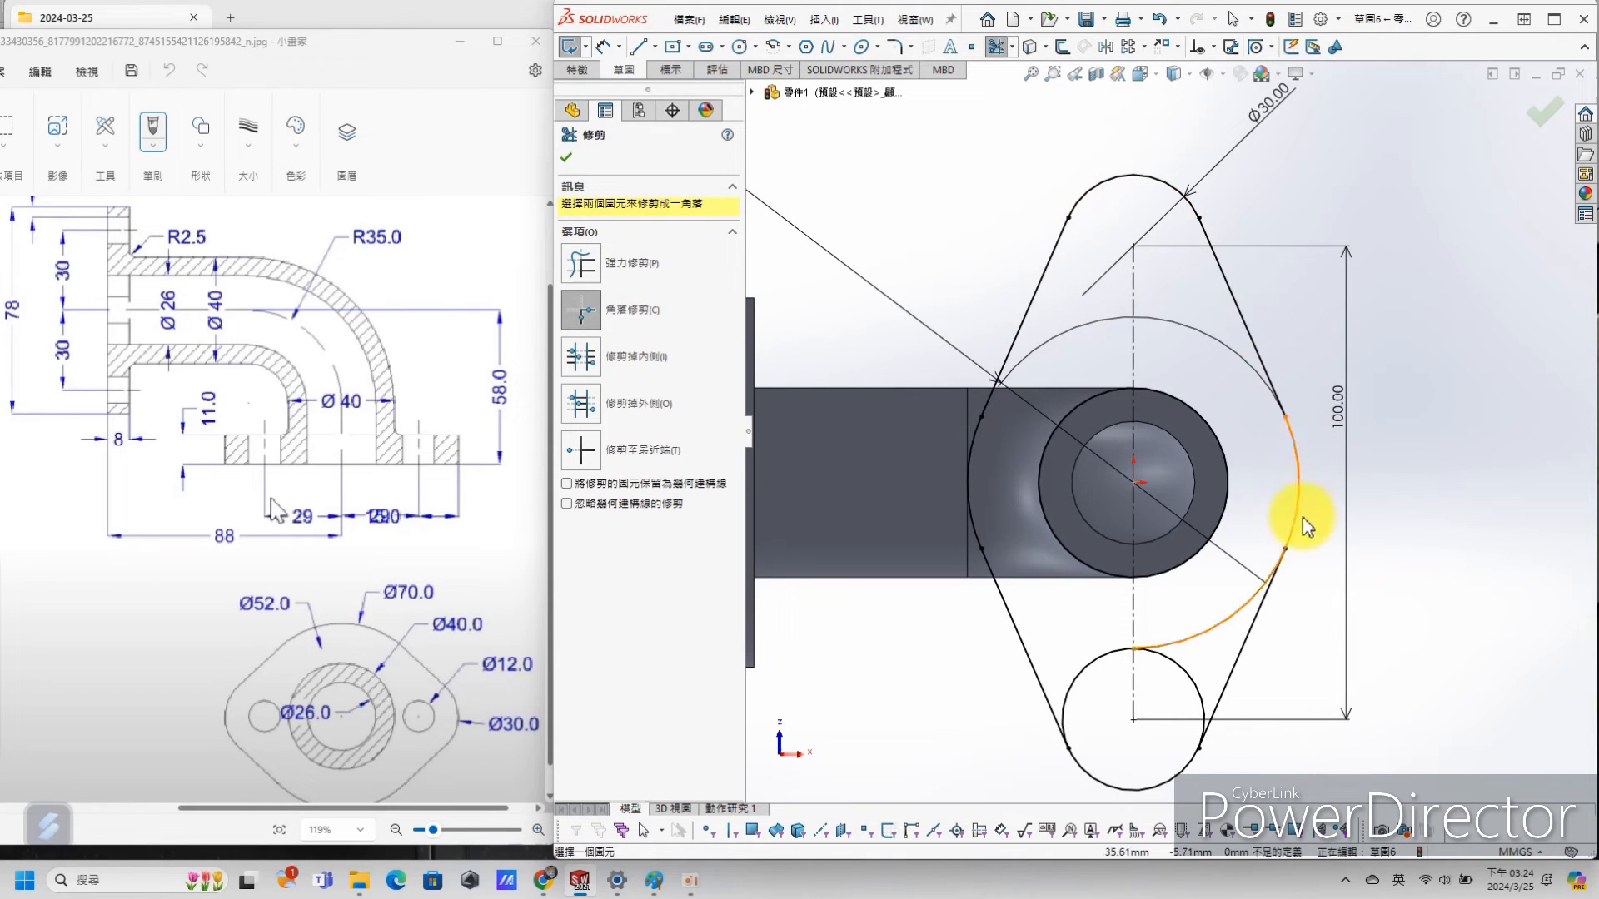
{"action": "left_click", "coordinate": [1239, 652]}
{"action": "left_click", "coordinate": [1302, 522]}
Step: Power-trim the lower small circle's inner right arc, and corner-trim its inner left arc against the lower-left tangent line
{"action": "key", "text": "s"}
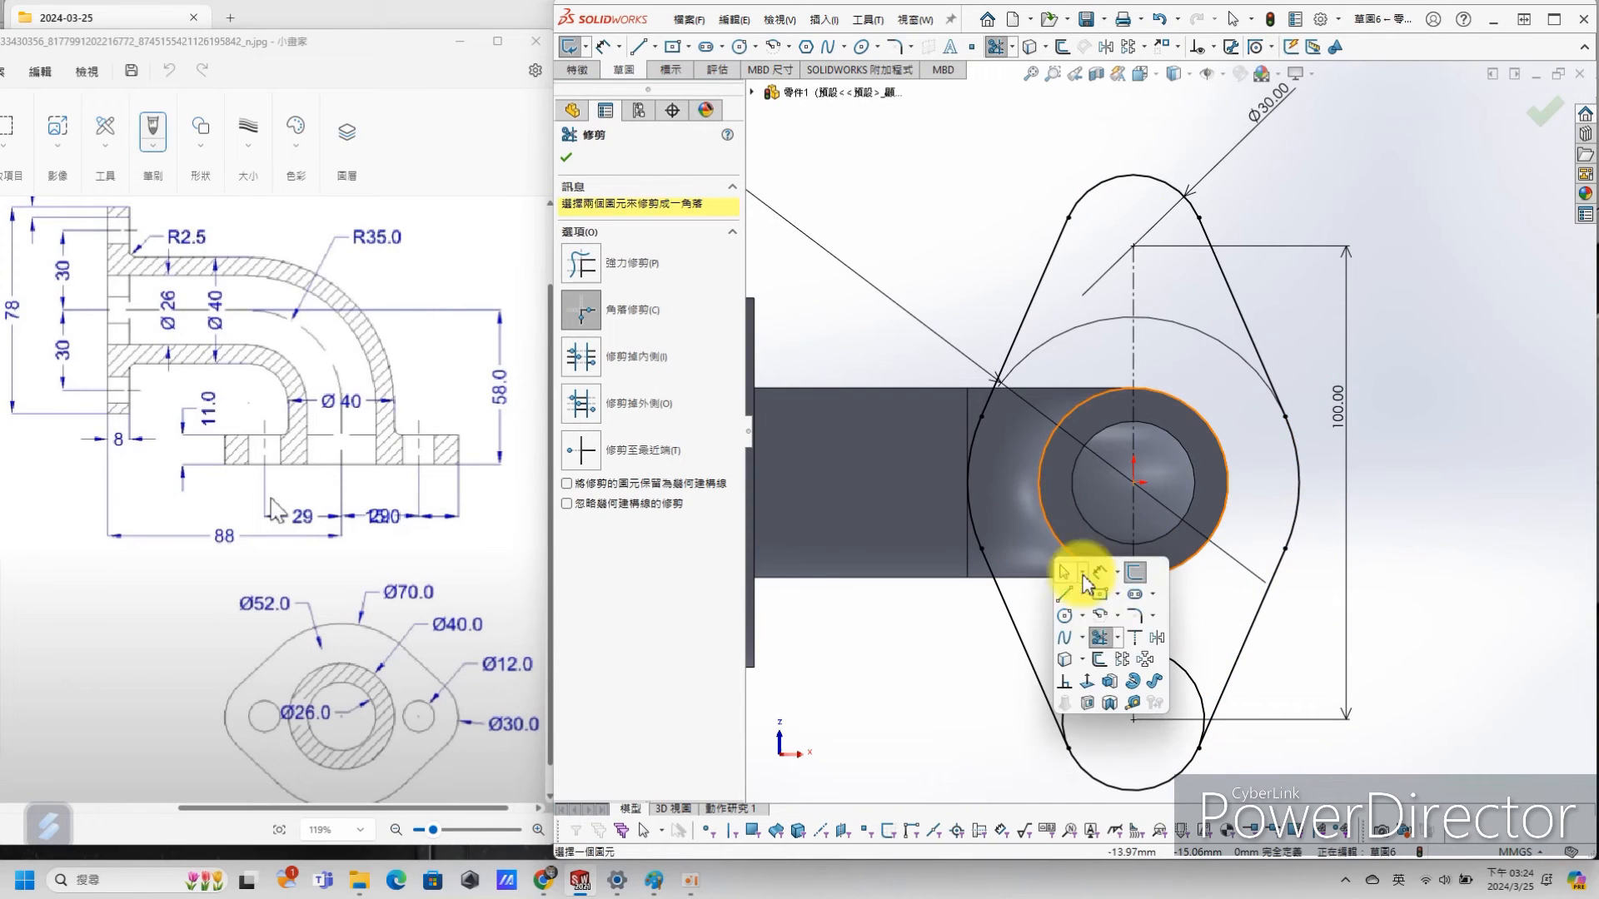
{"action": "left_click", "coordinate": [581, 265]}
{"action": "left_click_drag", "start_coordinate": [1213, 613], "coordinate": [1167, 678]}
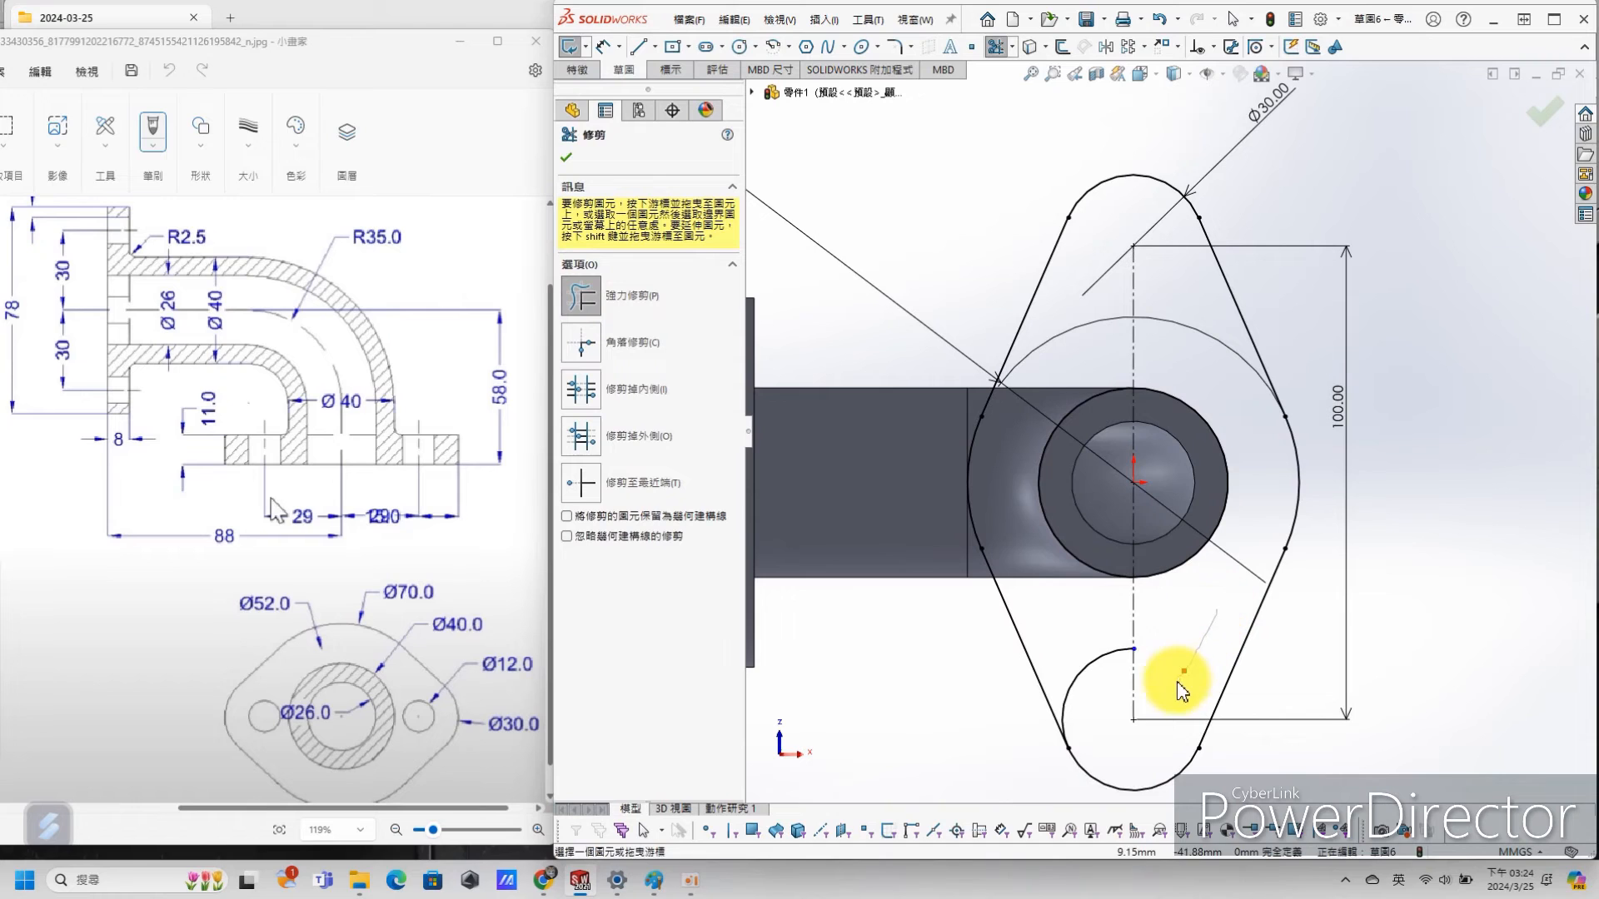
{"action": "left_click", "coordinate": [585, 348]}
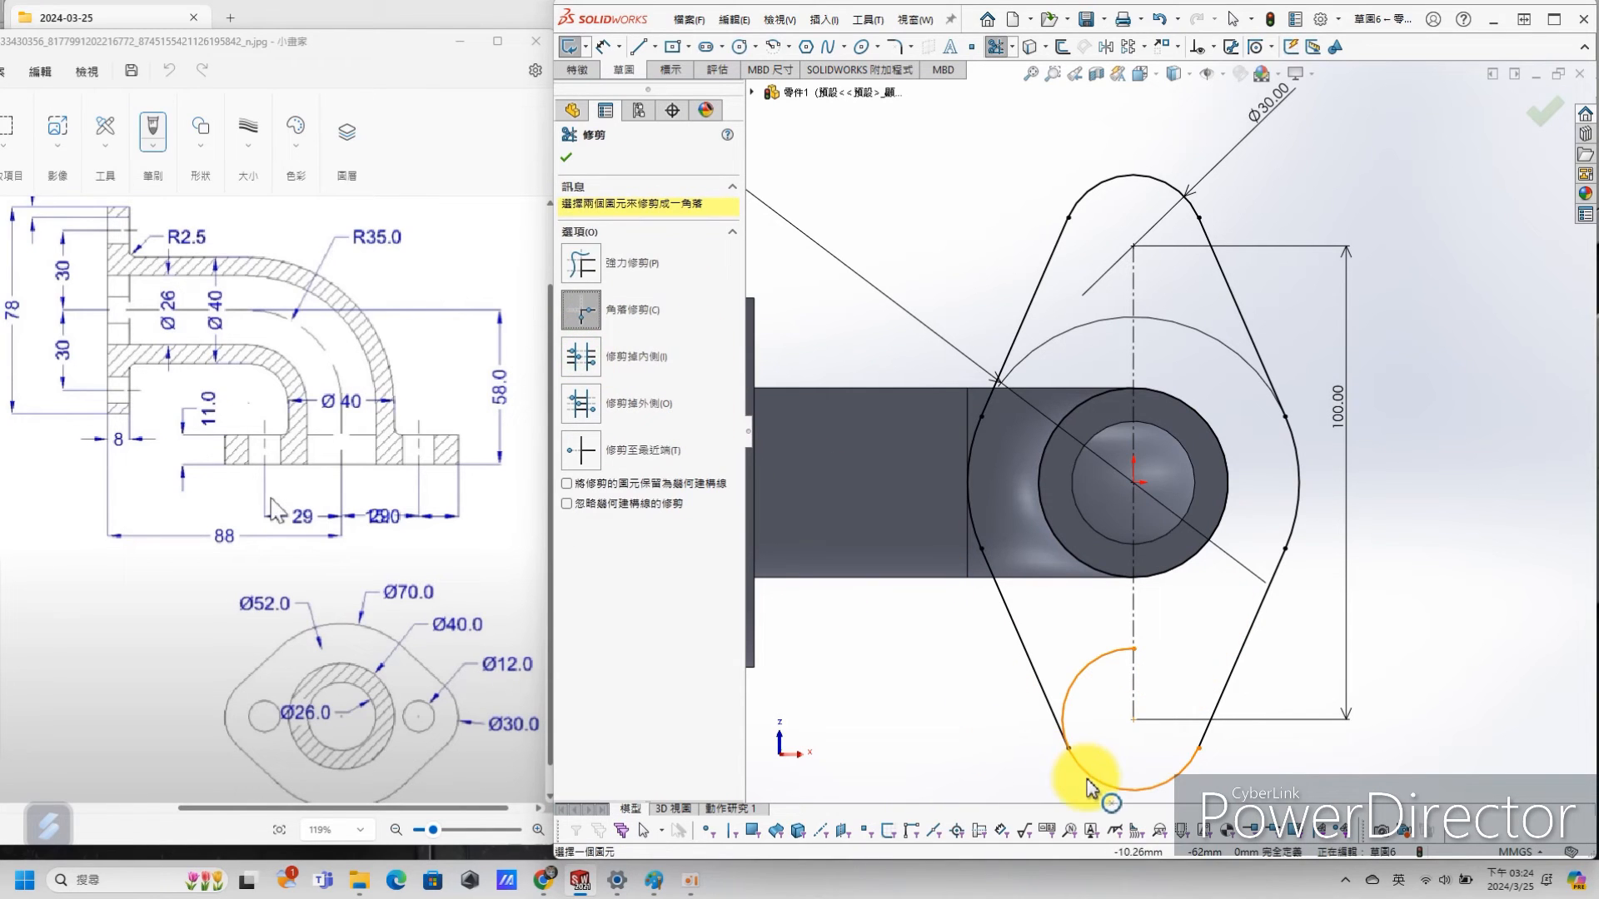
Step: Extrude the closed oval flange outline as a boss 11 mm deep in the reversed direction, merged with the pipe
{"action": "mouse_move", "coordinate": [1321, 500]}
{"action": "middle_mouse_down"}
{"action": "mouse_move", "coordinate": [1124, 714]}
{"action": "mouse_move", "coordinate": [1099, 724]}
{"action": "mouse_move", "coordinate": [1074, 704]}
{"action": "middle_mouse_up"}
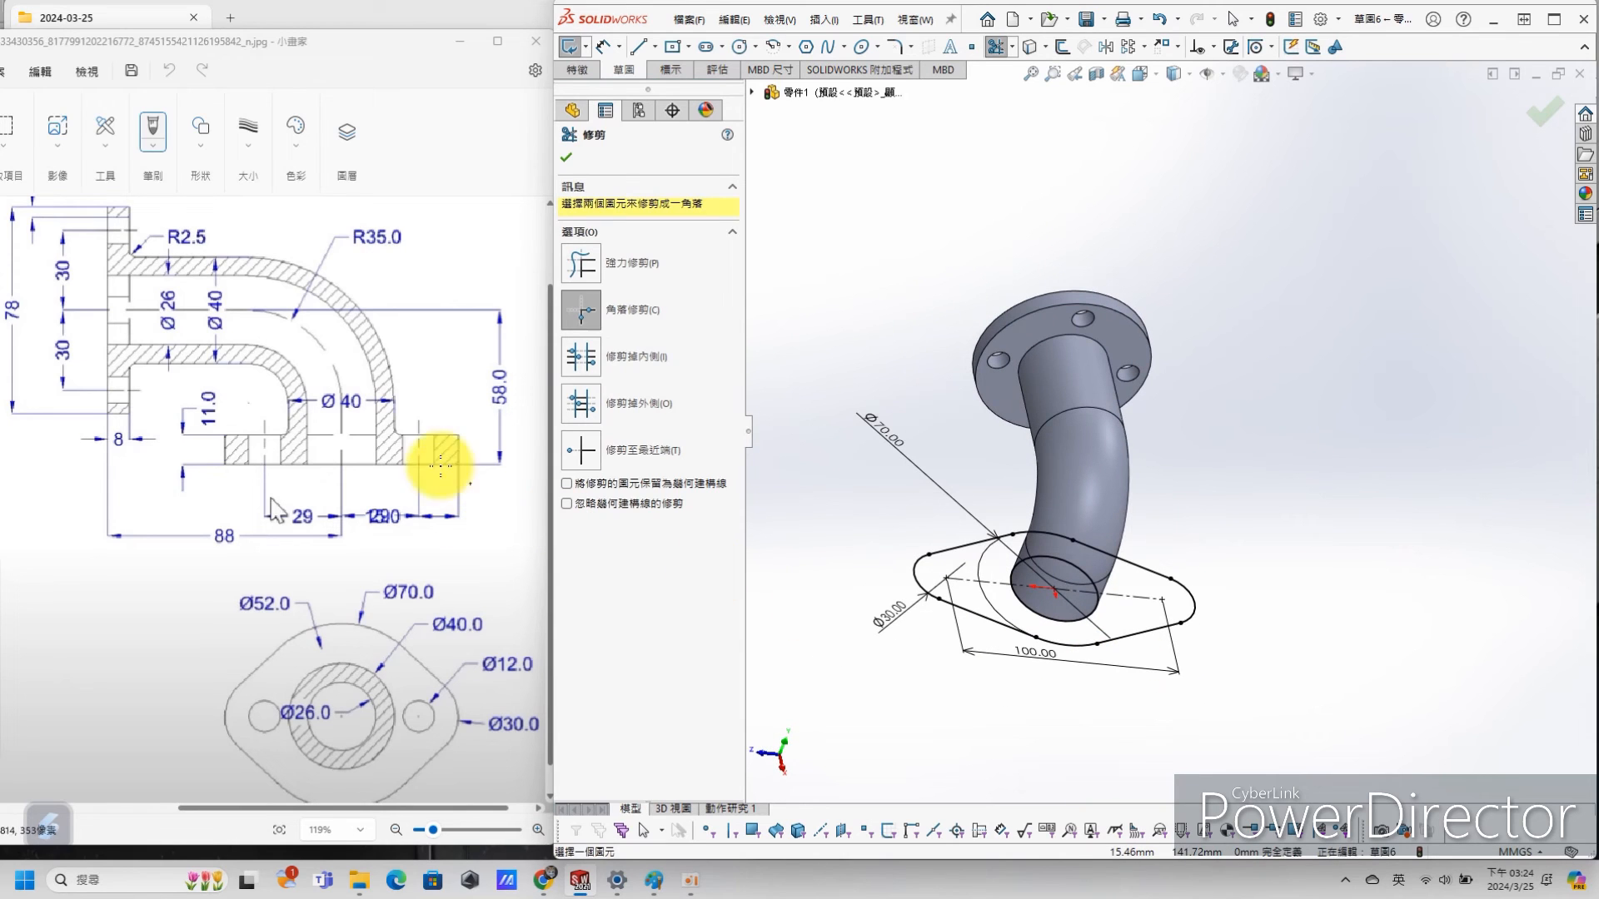
{"action": "key", "text": "s"}
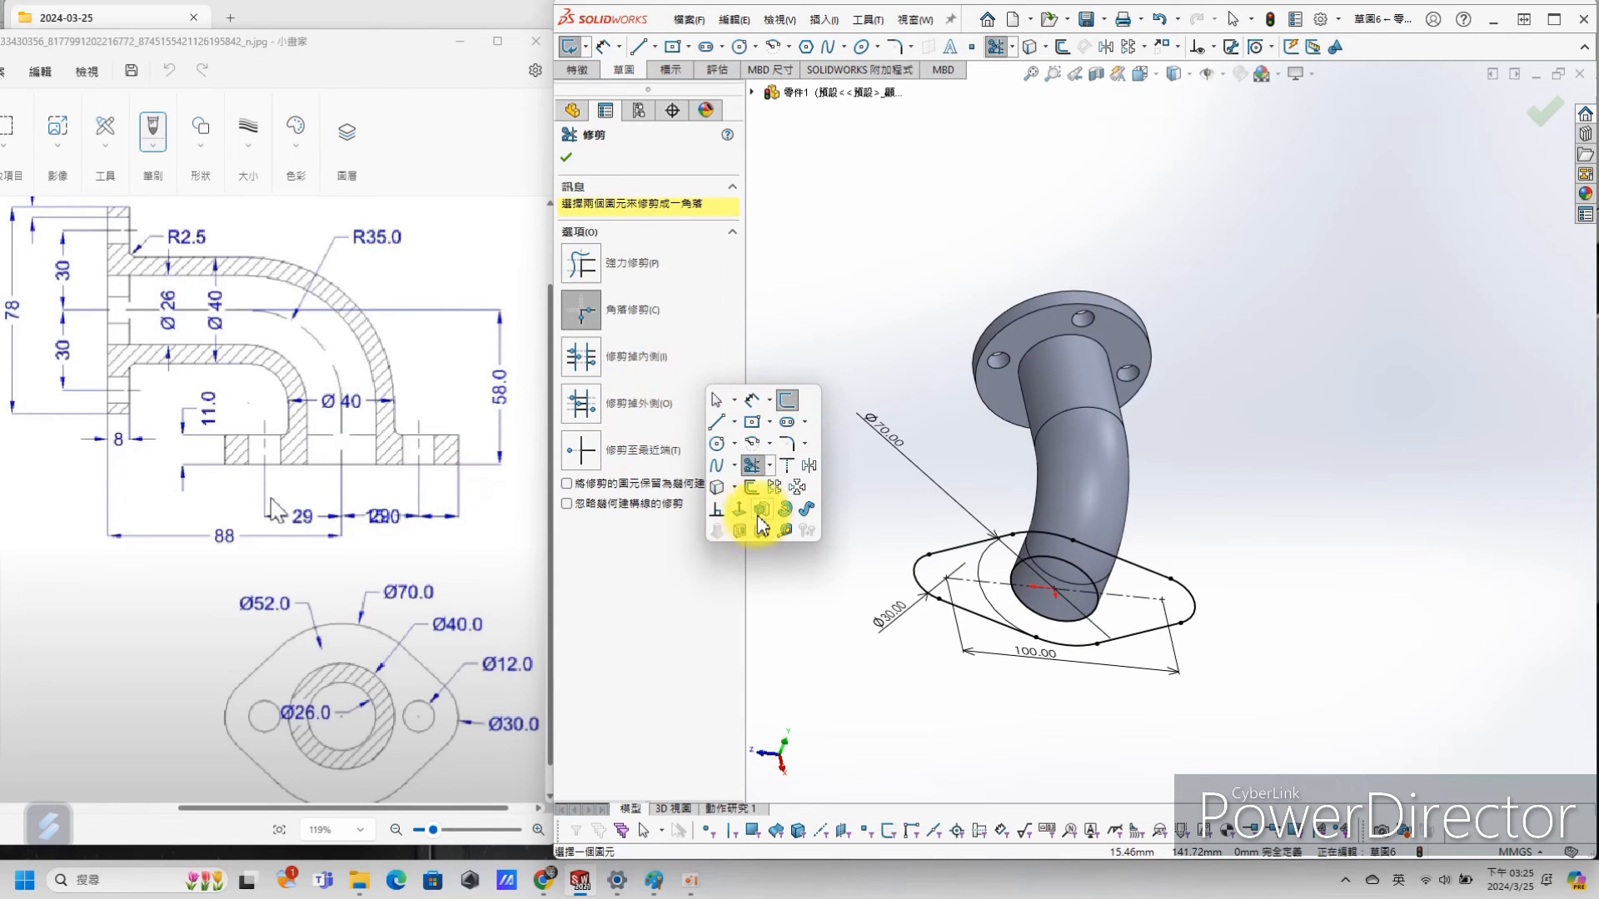
{"action": "left_click", "coordinate": [762, 510]}
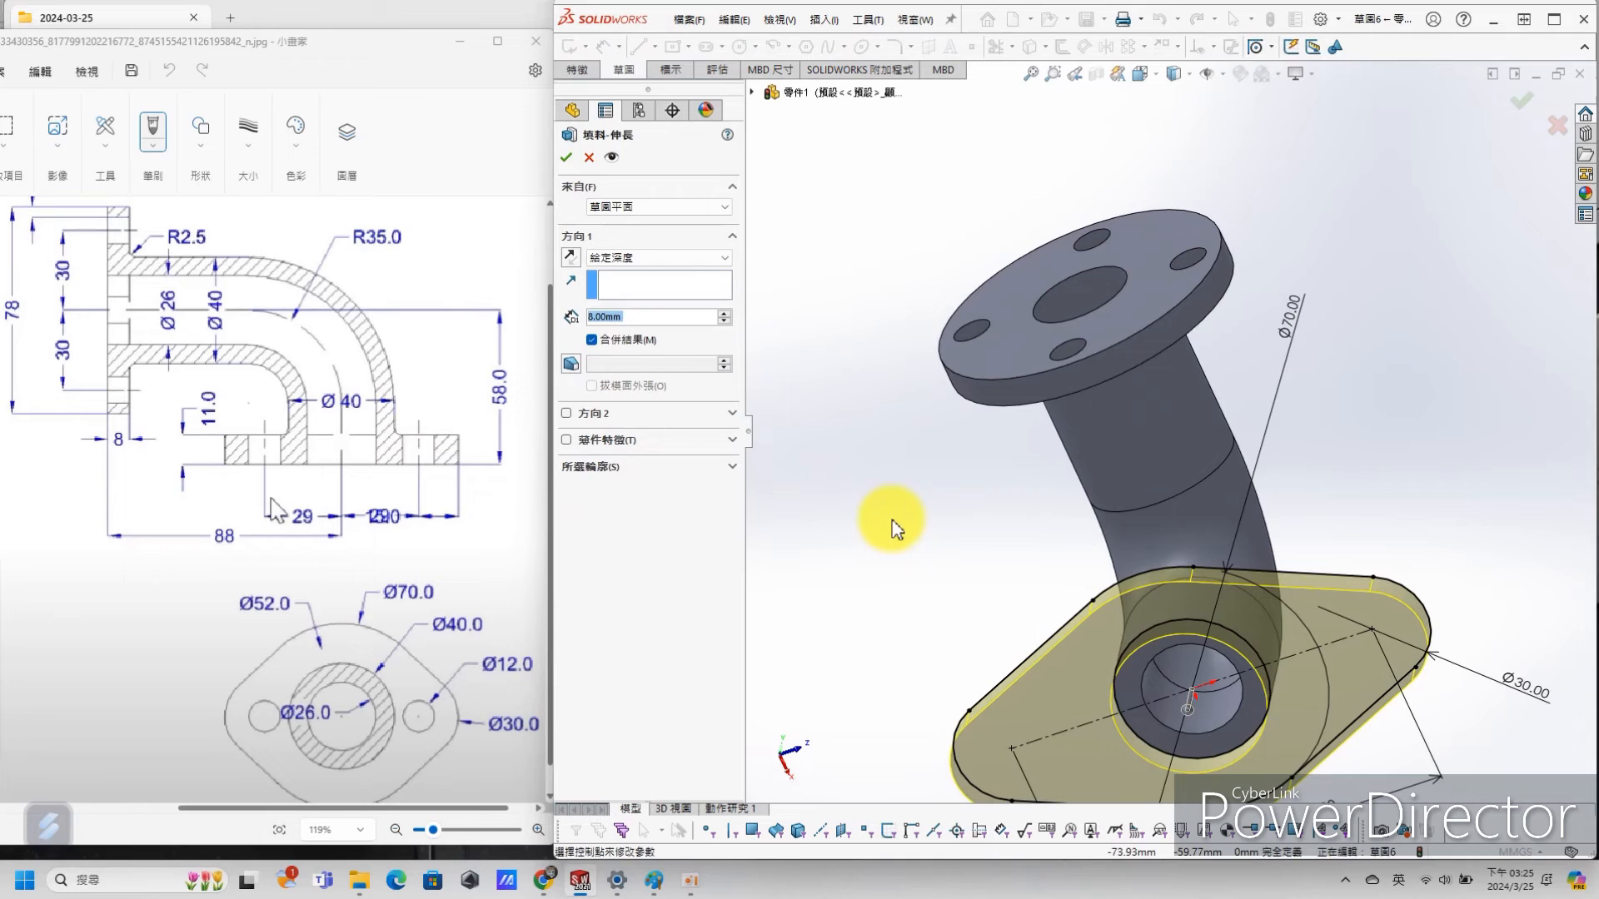
{"action": "left_click", "coordinate": [571, 257]}
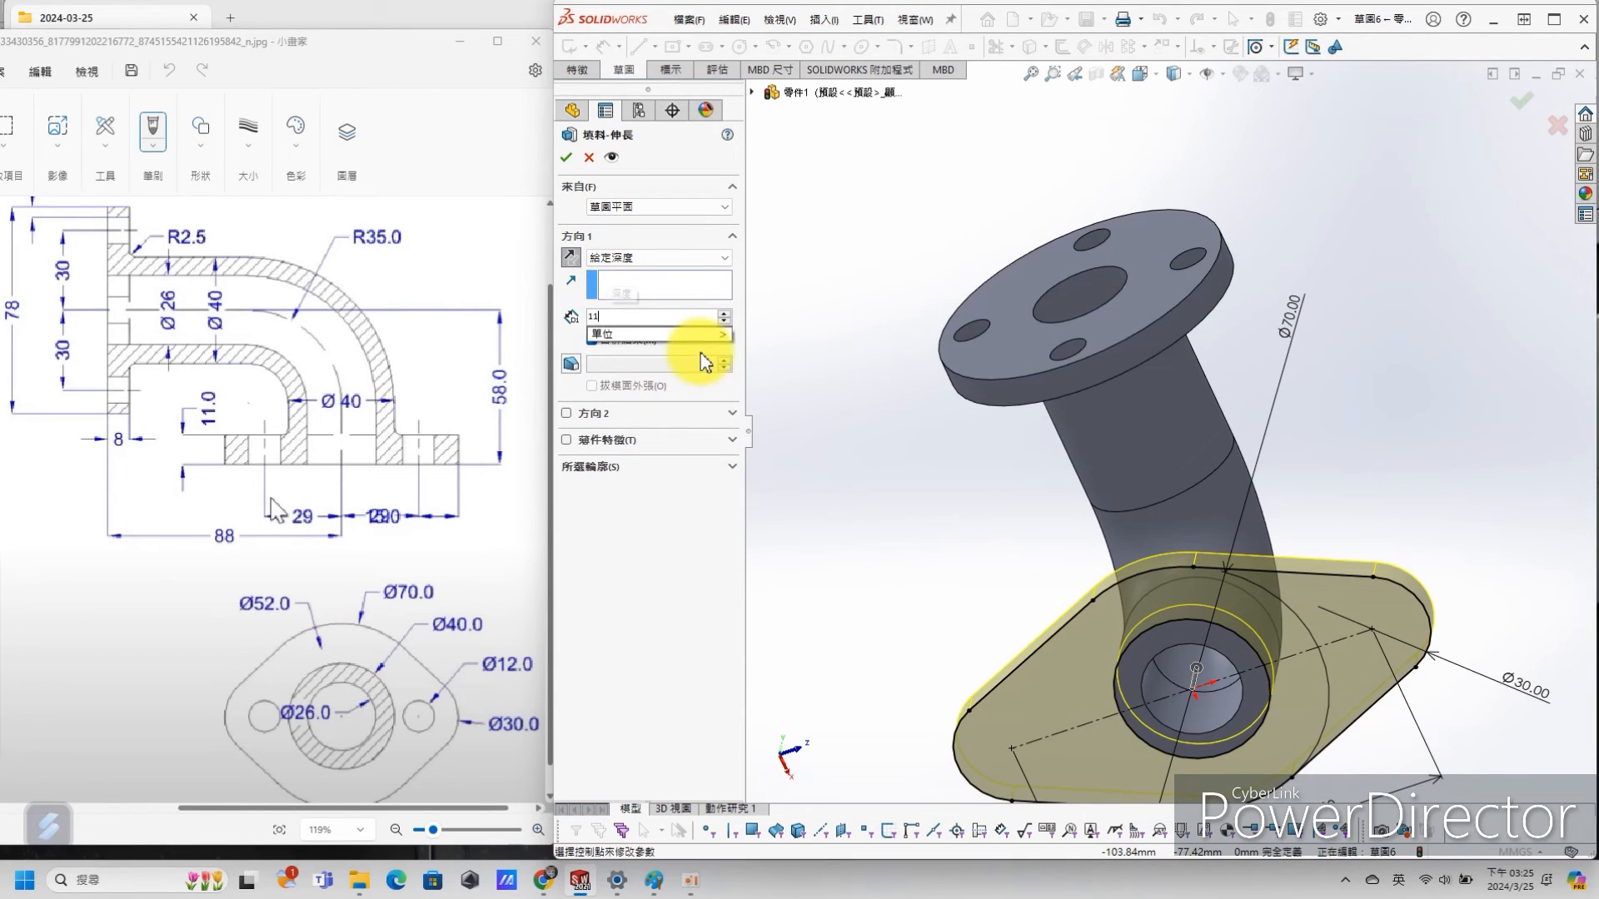
{"action": "key", "text": "Return"}
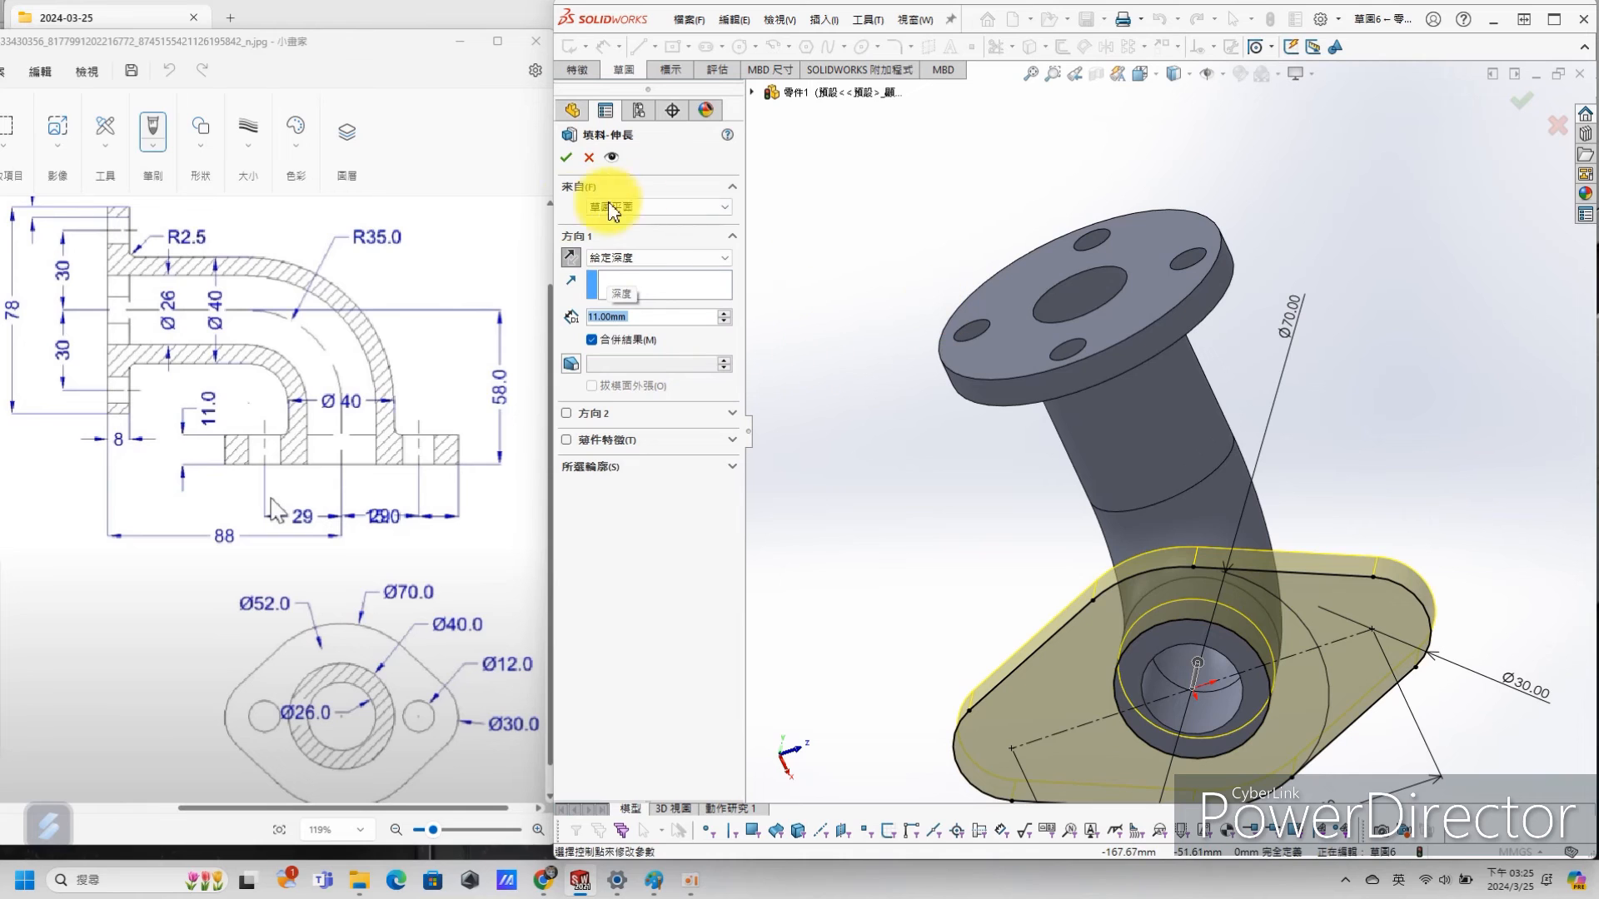
{"action": "left_click", "coordinate": [567, 157]}
Step: Start a sketch on the oval flange's outer face and draw a circle about 9.3 mm in diameter near its upper end
{"action": "middle_click_drag", "start_coordinate": [1399, 489], "coordinate": [1313, 583]}
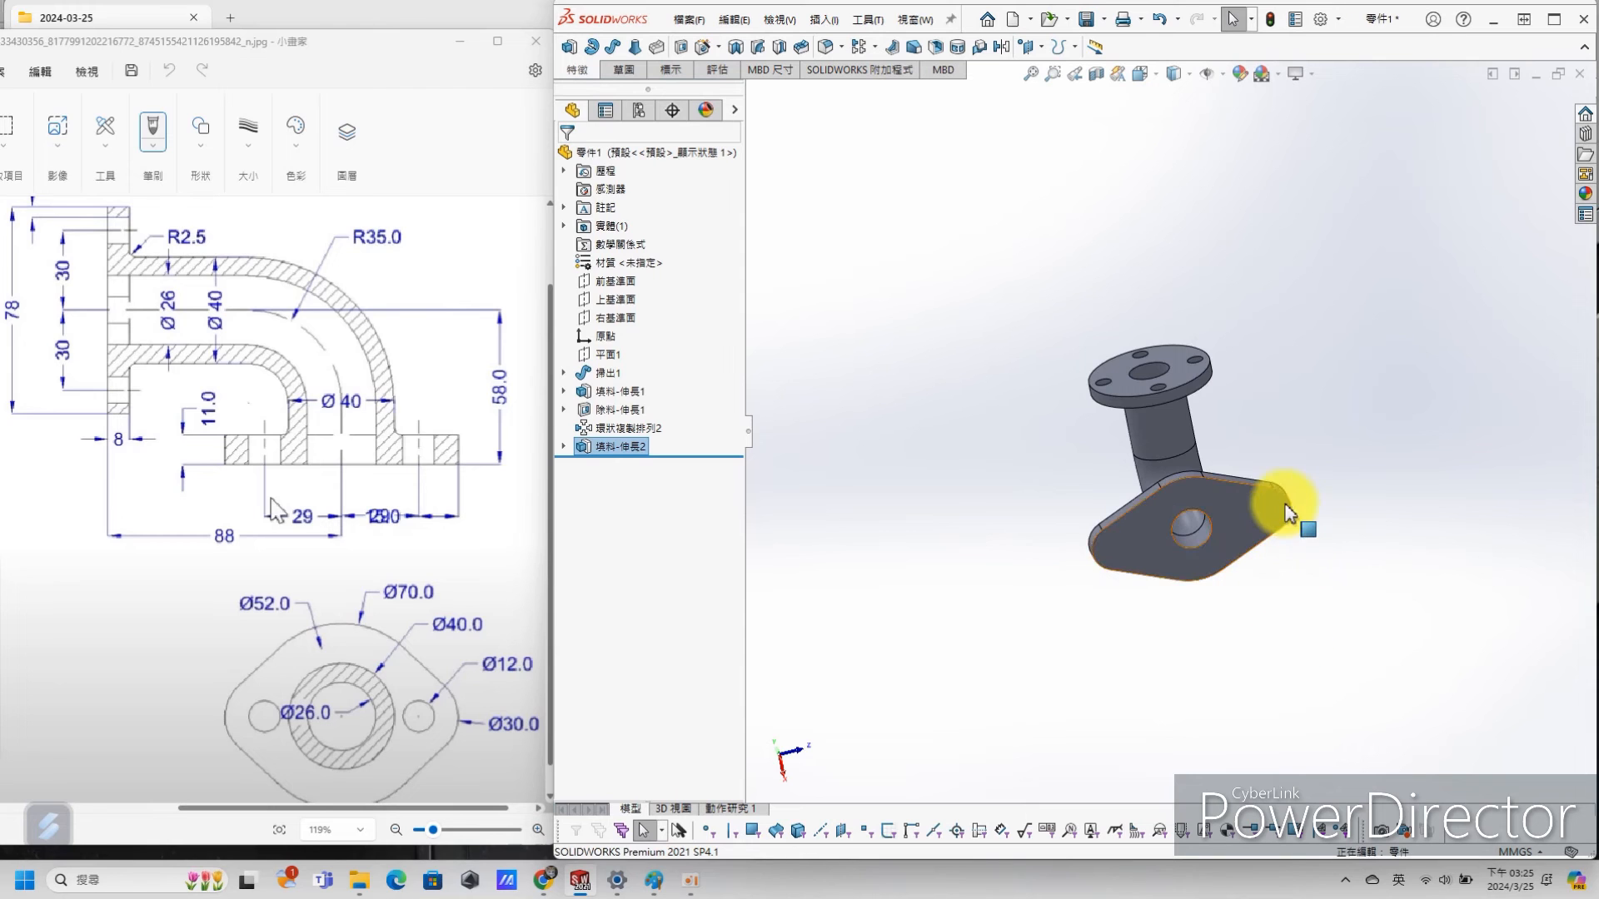
{"action": "scroll", "coordinate": [1307, 520], "scroll_direction": "down", "scroll_amount": 3}
{"action": "left_click", "coordinate": [1223, 527]}
{"action": "left_click", "coordinate": [1304, 481]}
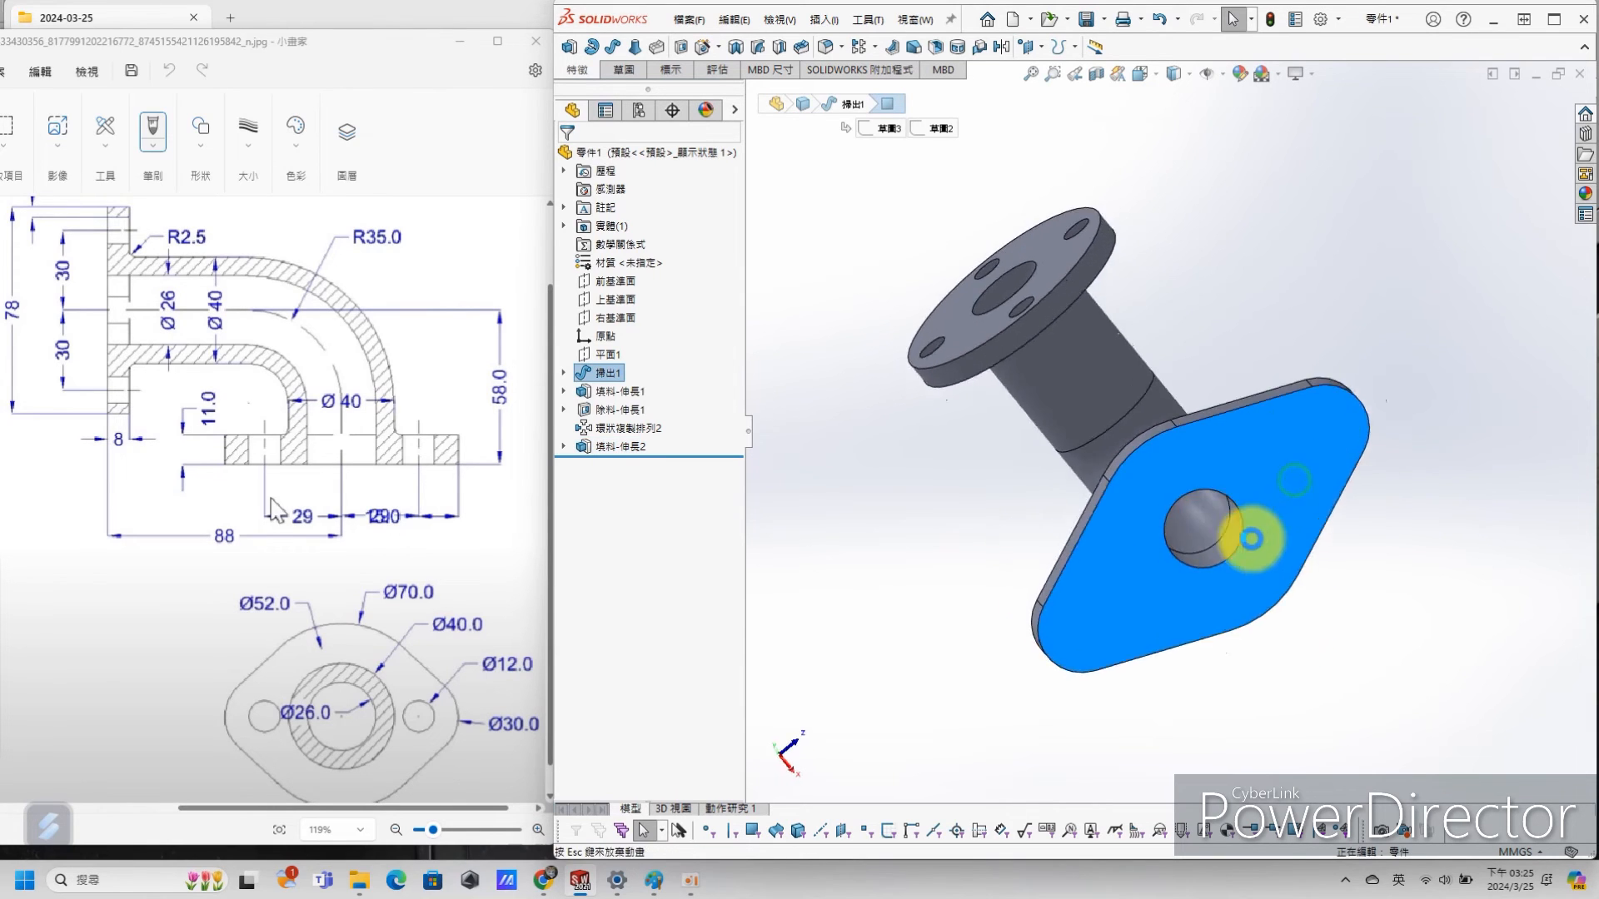
{"action": "key", "text": "s"}
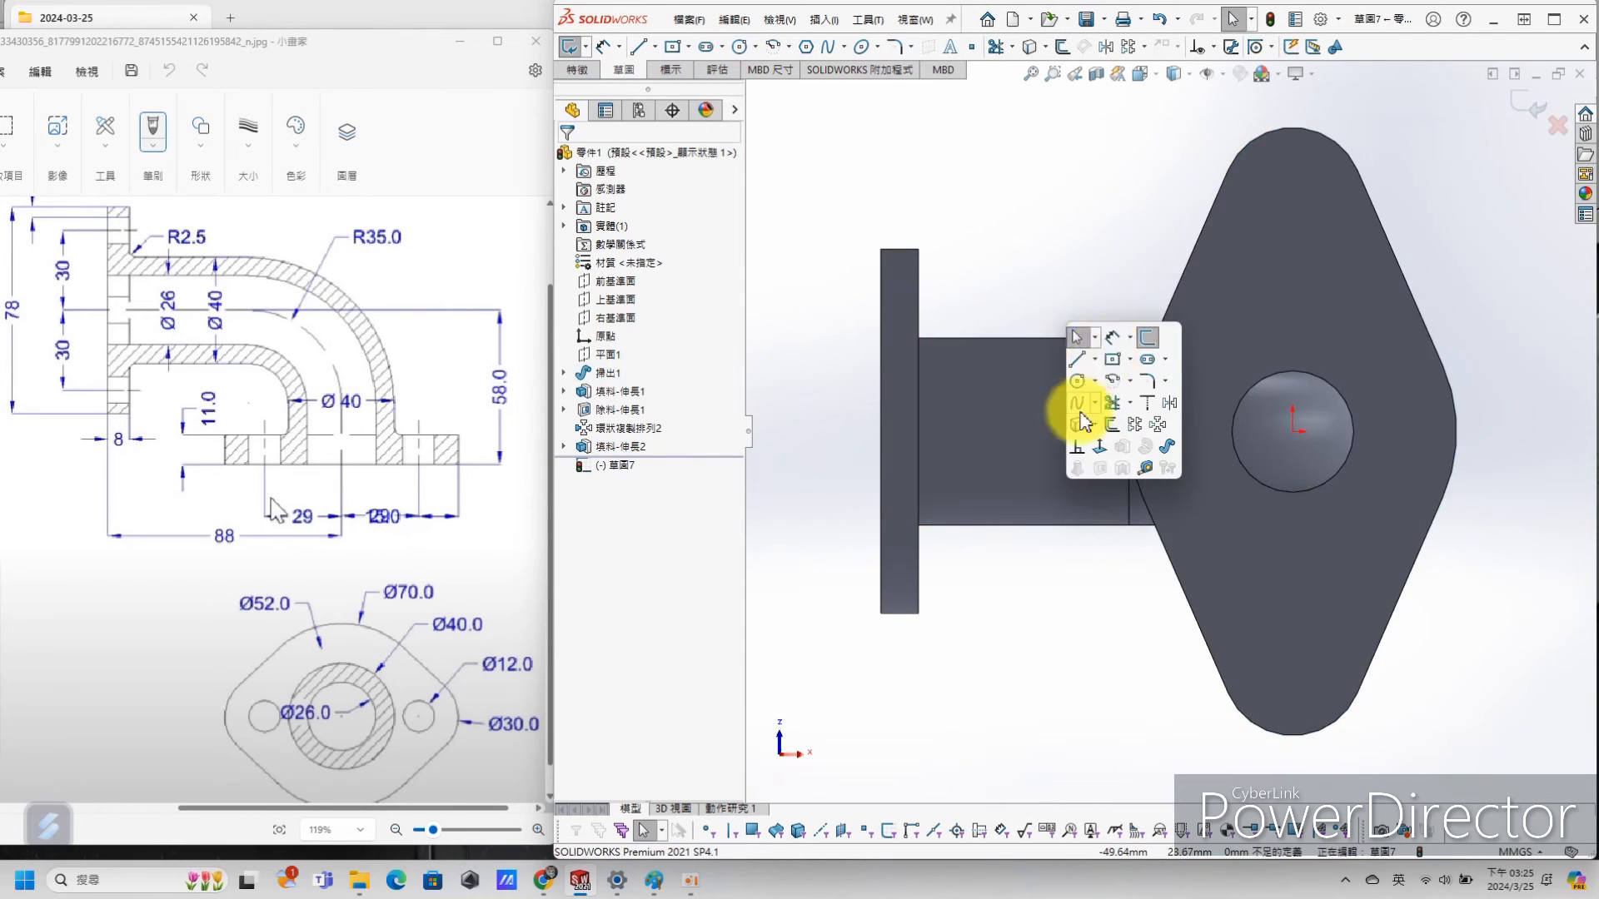
{"action": "left_click", "coordinate": [1153, 348]}
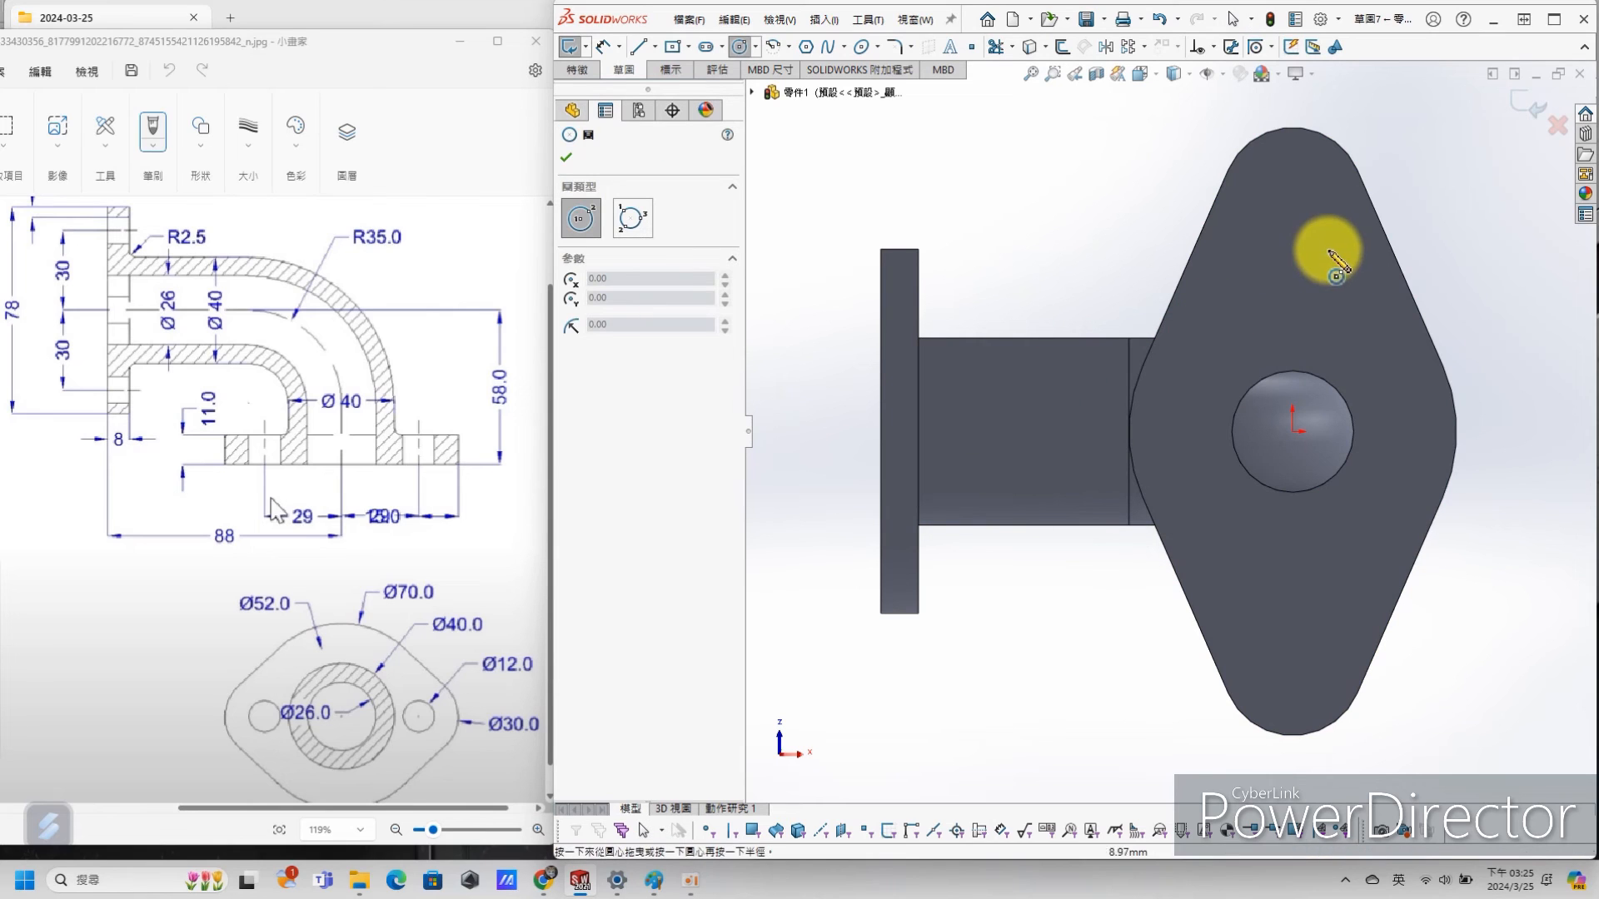
{"action": "left_click", "coordinate": [1280, 225]}
{"action": "left_click", "coordinate": [1271, 245]}
Step: Dimension the hole circle's diameter as 12 mm
{"action": "key", "text": "s"}
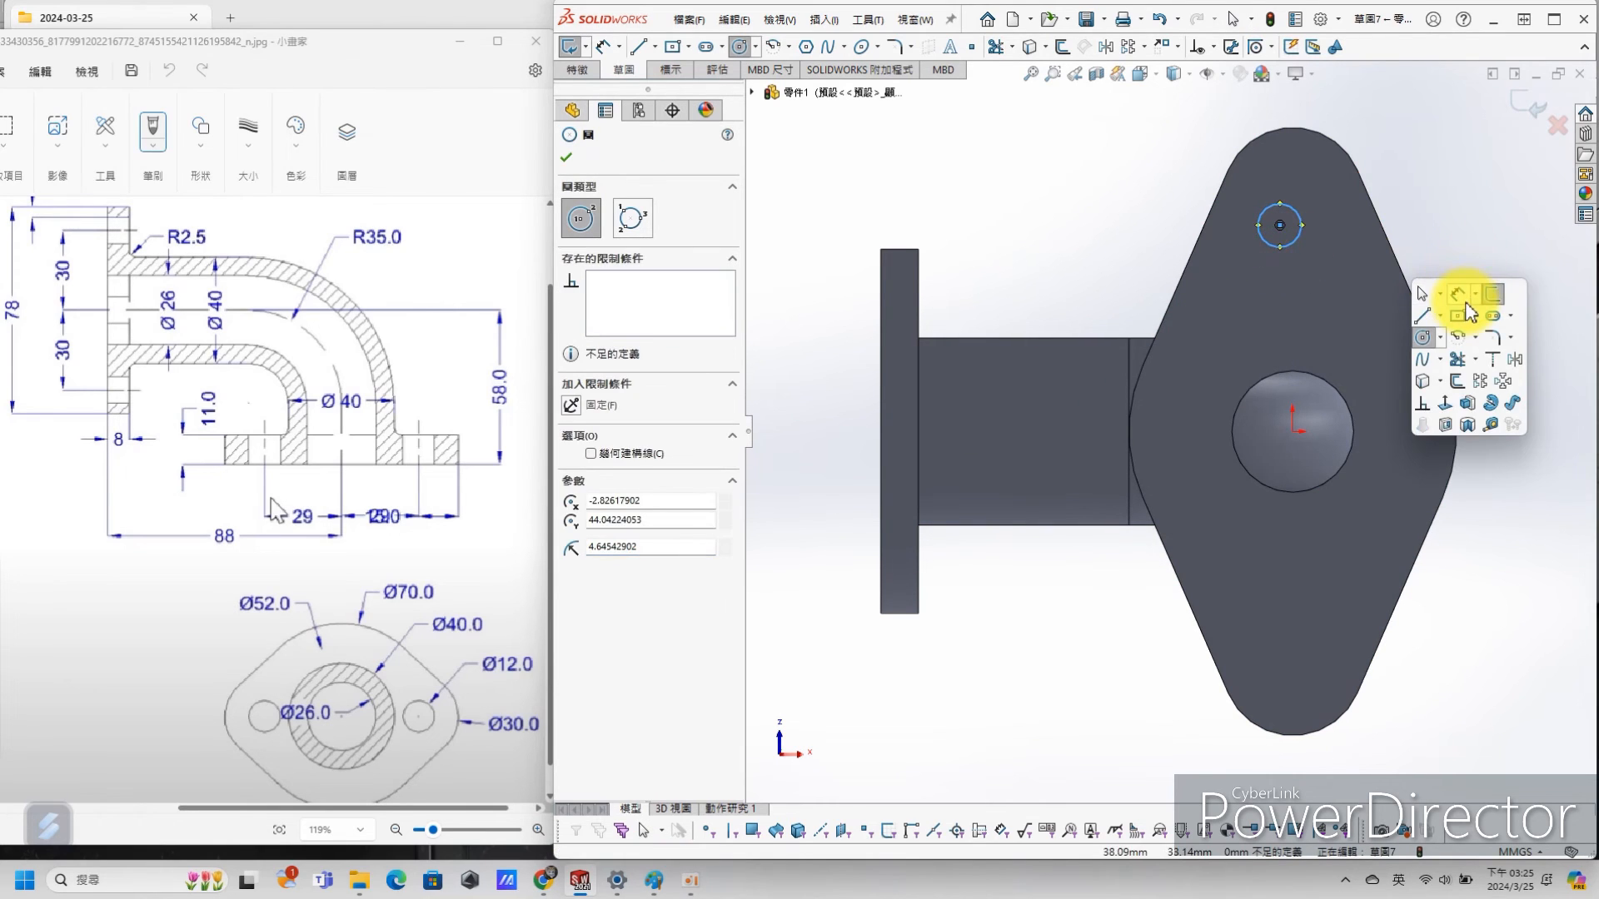
{"action": "left_click", "coordinate": [1434, 297]}
{"action": "left_click", "coordinate": [1303, 221]}
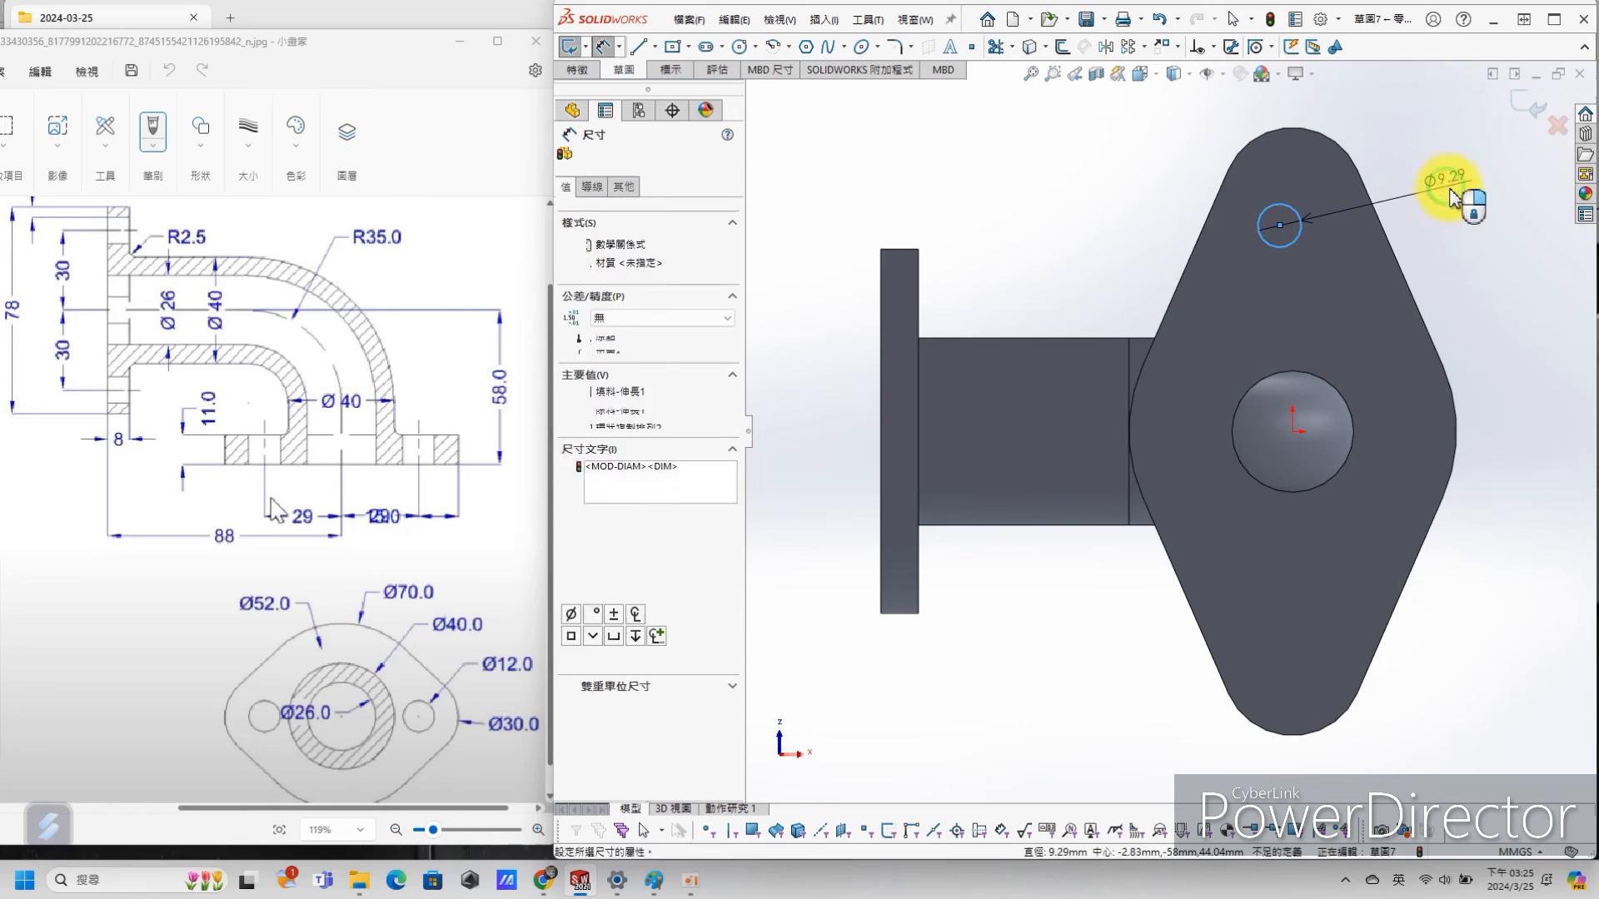
{"action": "left_click", "coordinate": [1448, 203]}
{"action": "type", "text": "12"}
{"action": "key", "text": "Return"}
{"action": "key", "text": "Escape"}
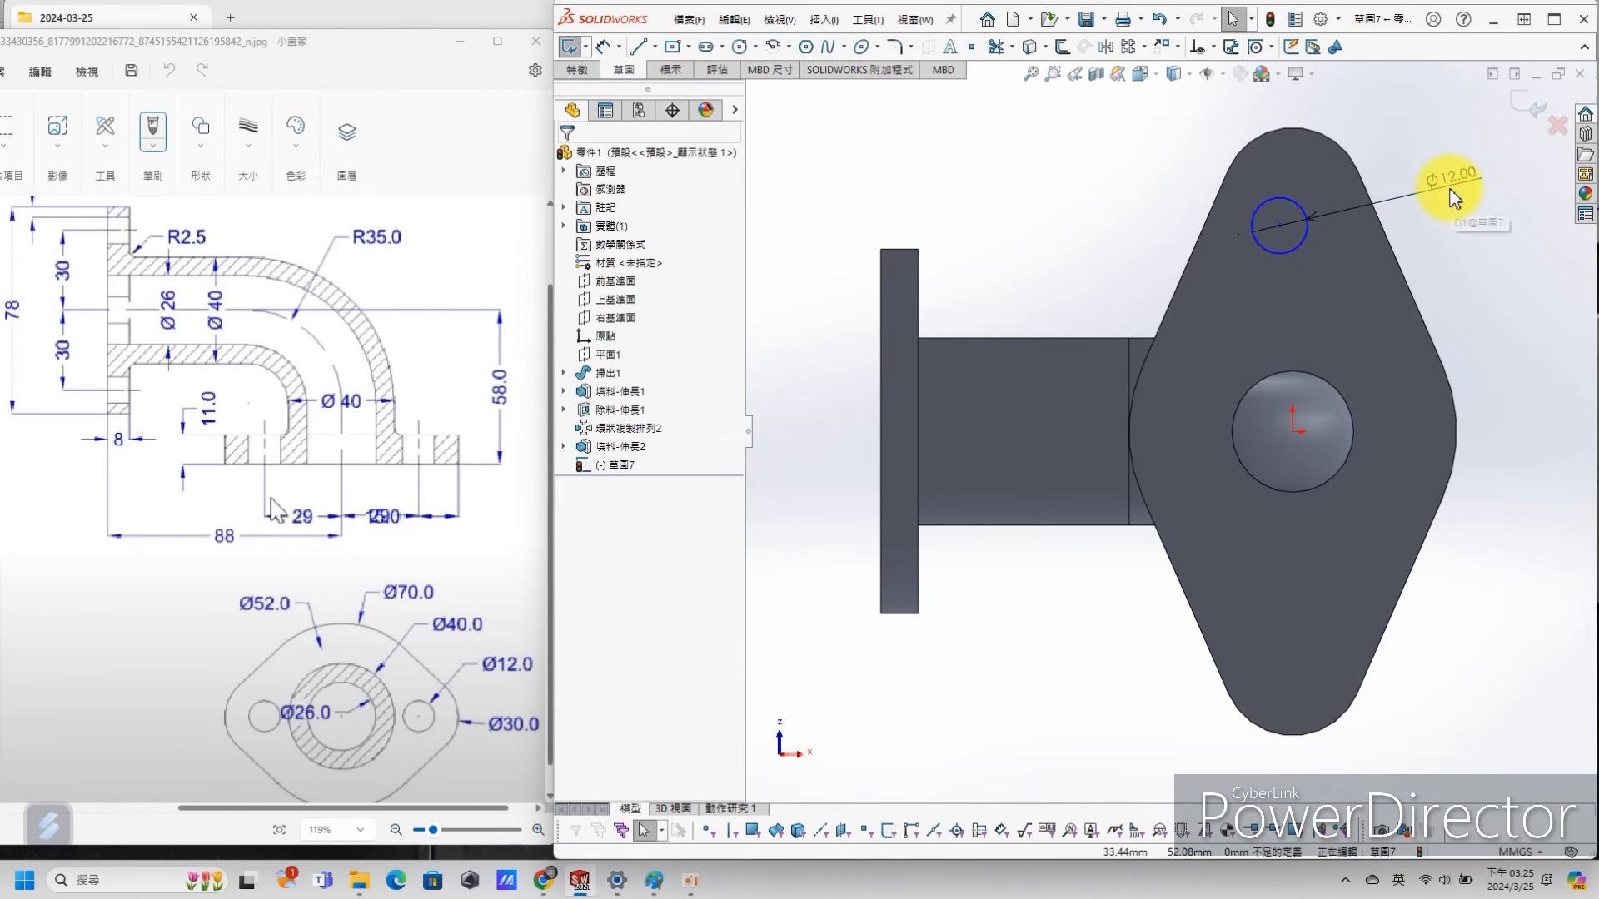
Step: Make the 12 mm circle concentric with the rounded upper end of the oval flange
{"action": "left_click", "coordinate": [1304, 214]}
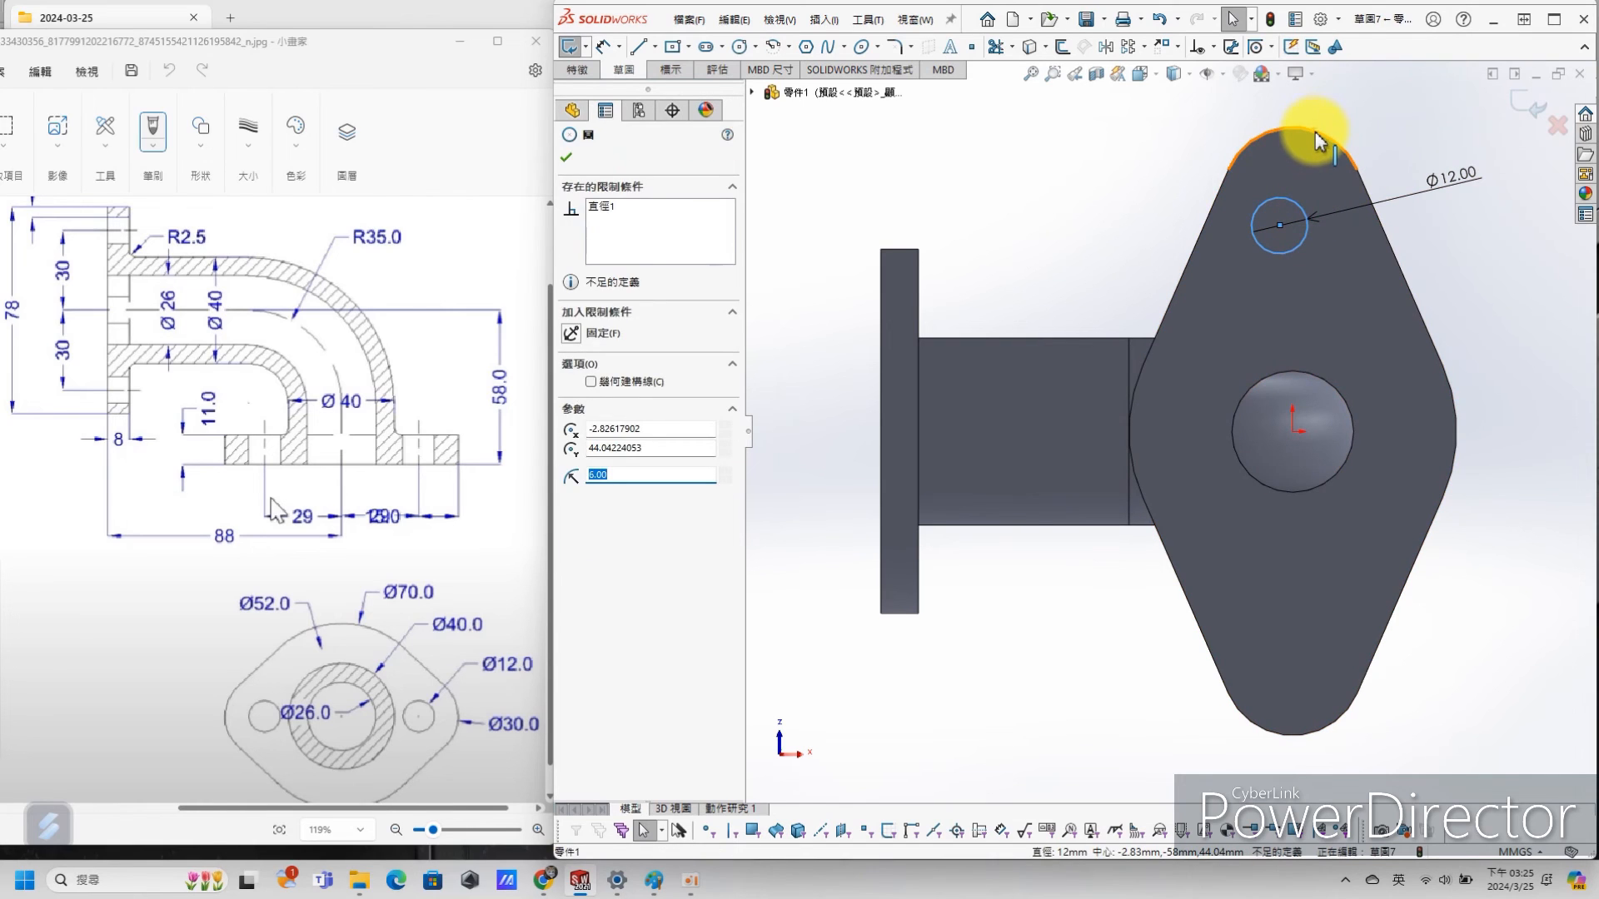
{"action": "left_click", "coordinate": [1319, 140], "text": "ctrl"}
{"action": "left_click", "coordinate": [571, 401]}
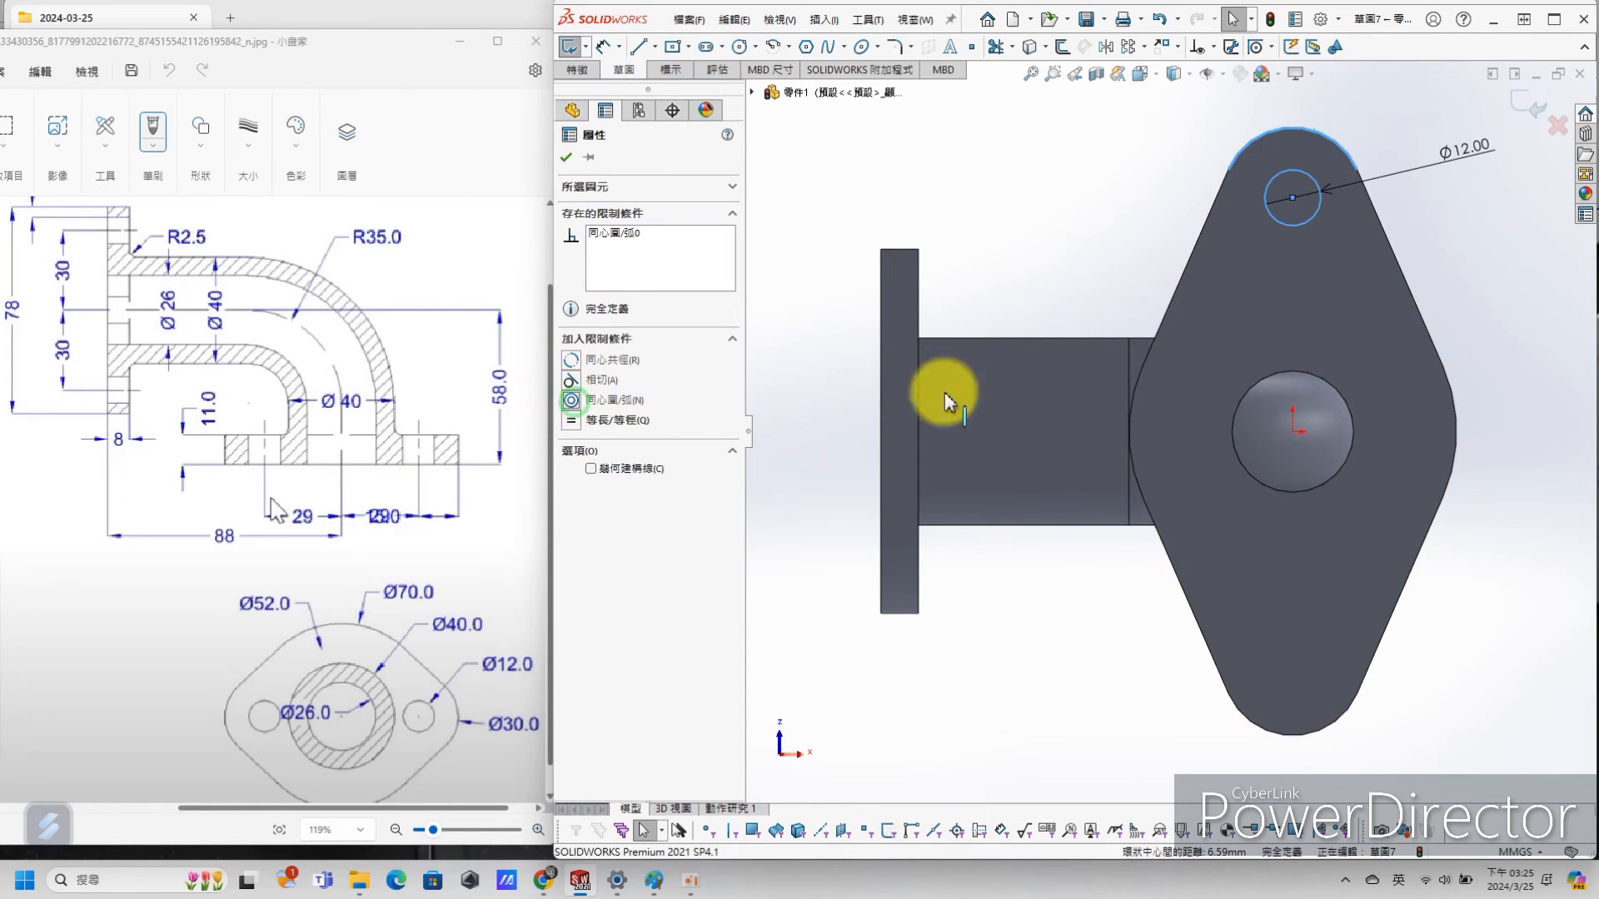
{"action": "left_click", "coordinate": [945, 703]}
Step: Draw a horizontal centerline from the origin to beyond the oval flange's right edge
{"action": "scroll", "coordinate": [1166, 429], "scroll_direction": "up", "scroll_amount": 3}
{"action": "scroll", "coordinate": [1397, 441], "scroll_direction": "down", "scroll_amount": 2}
{"action": "key", "text": "s"}
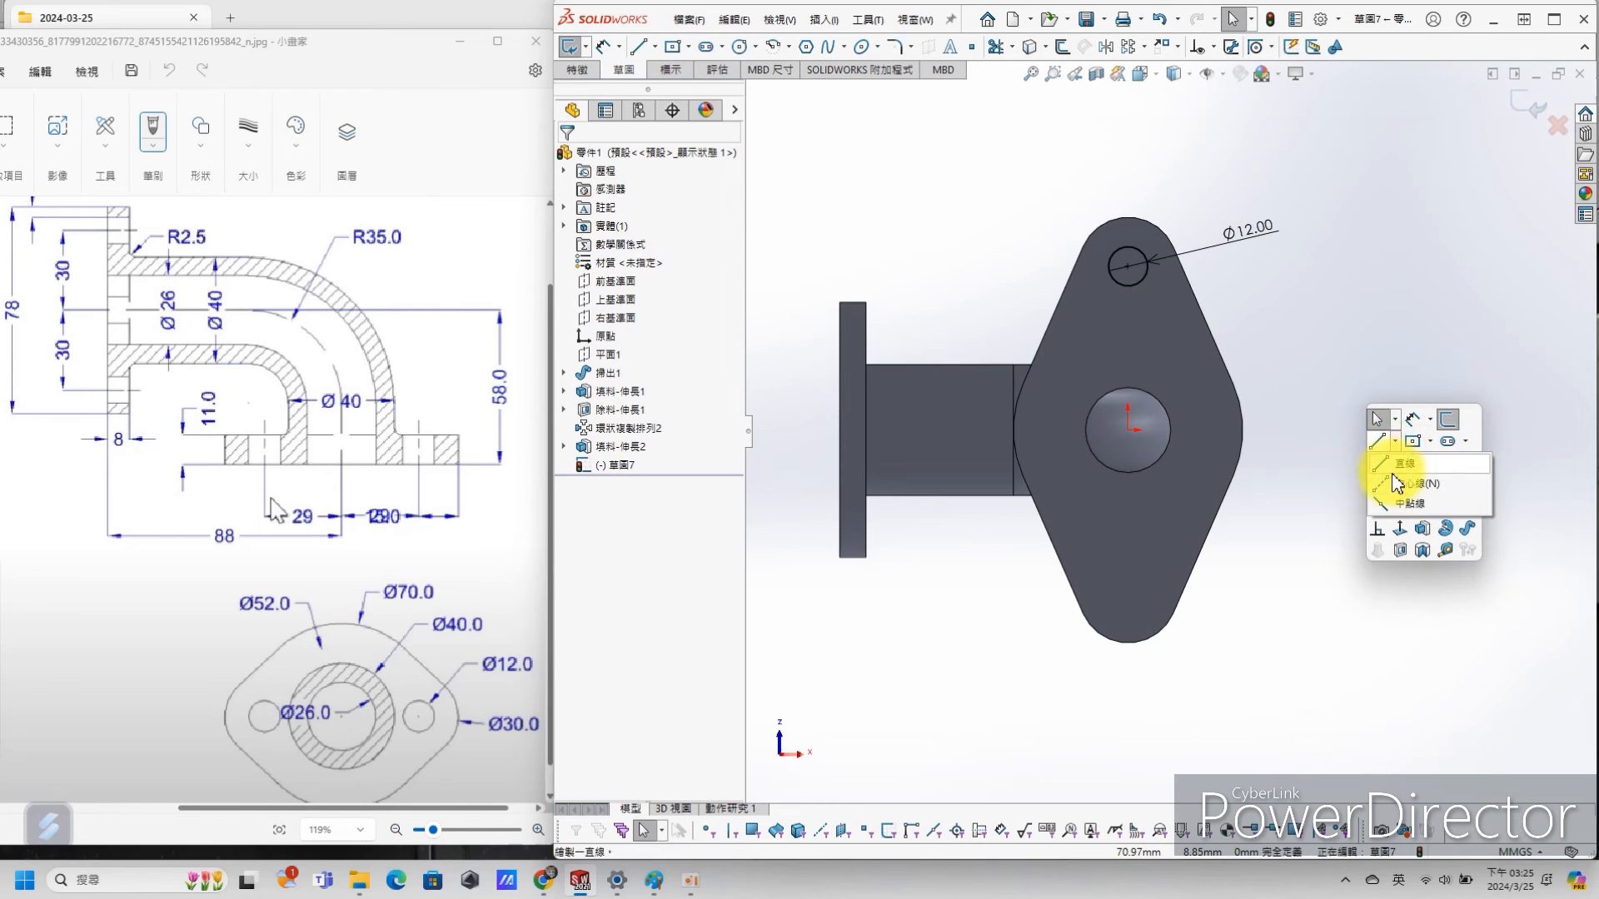
{"action": "left_click", "coordinate": [1377, 442]}
{"action": "left_click_drag", "start_coordinate": [1129, 431], "coordinate": [1420, 429]}
{"action": "key", "text": "Escape"}
Step: Mirror the 12 mm circle about the horizontal centerline, keeping the original
{"action": "mouse_move", "coordinate": [1012, 156]}
{"action": "left_mouse_down"}
{"action": "mouse_move", "coordinate": [1152, 287]}
{"action": "mouse_move", "coordinate": [1218, 321]}
{"action": "left_mouse_up"}
{"action": "key", "text": "s"}
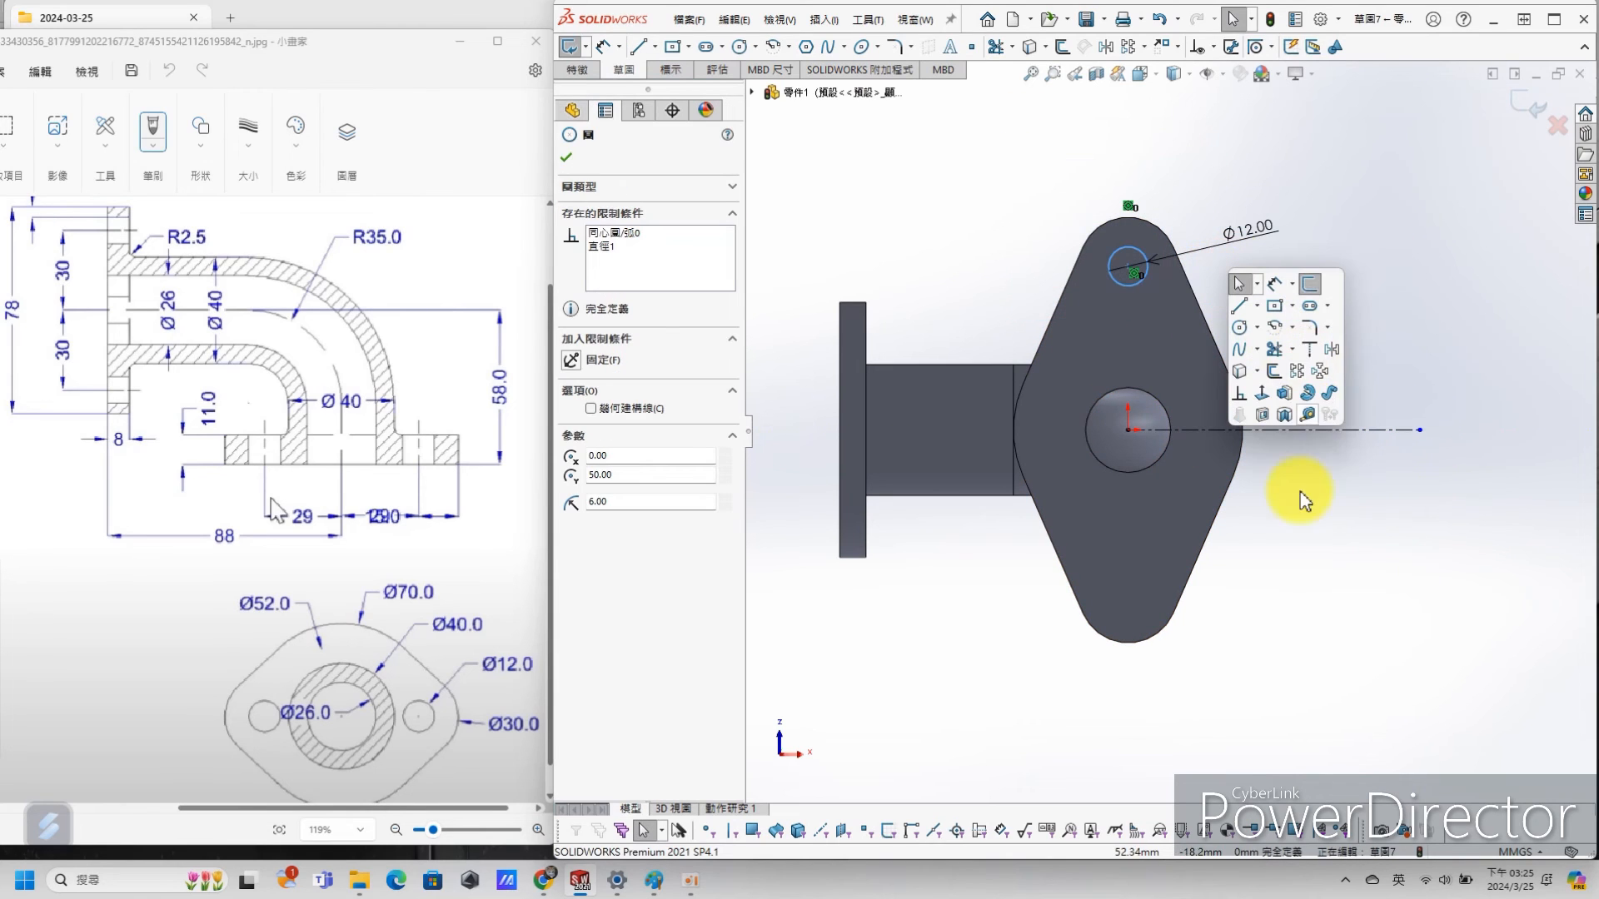
{"action": "left_click", "coordinate": [1328, 353]}
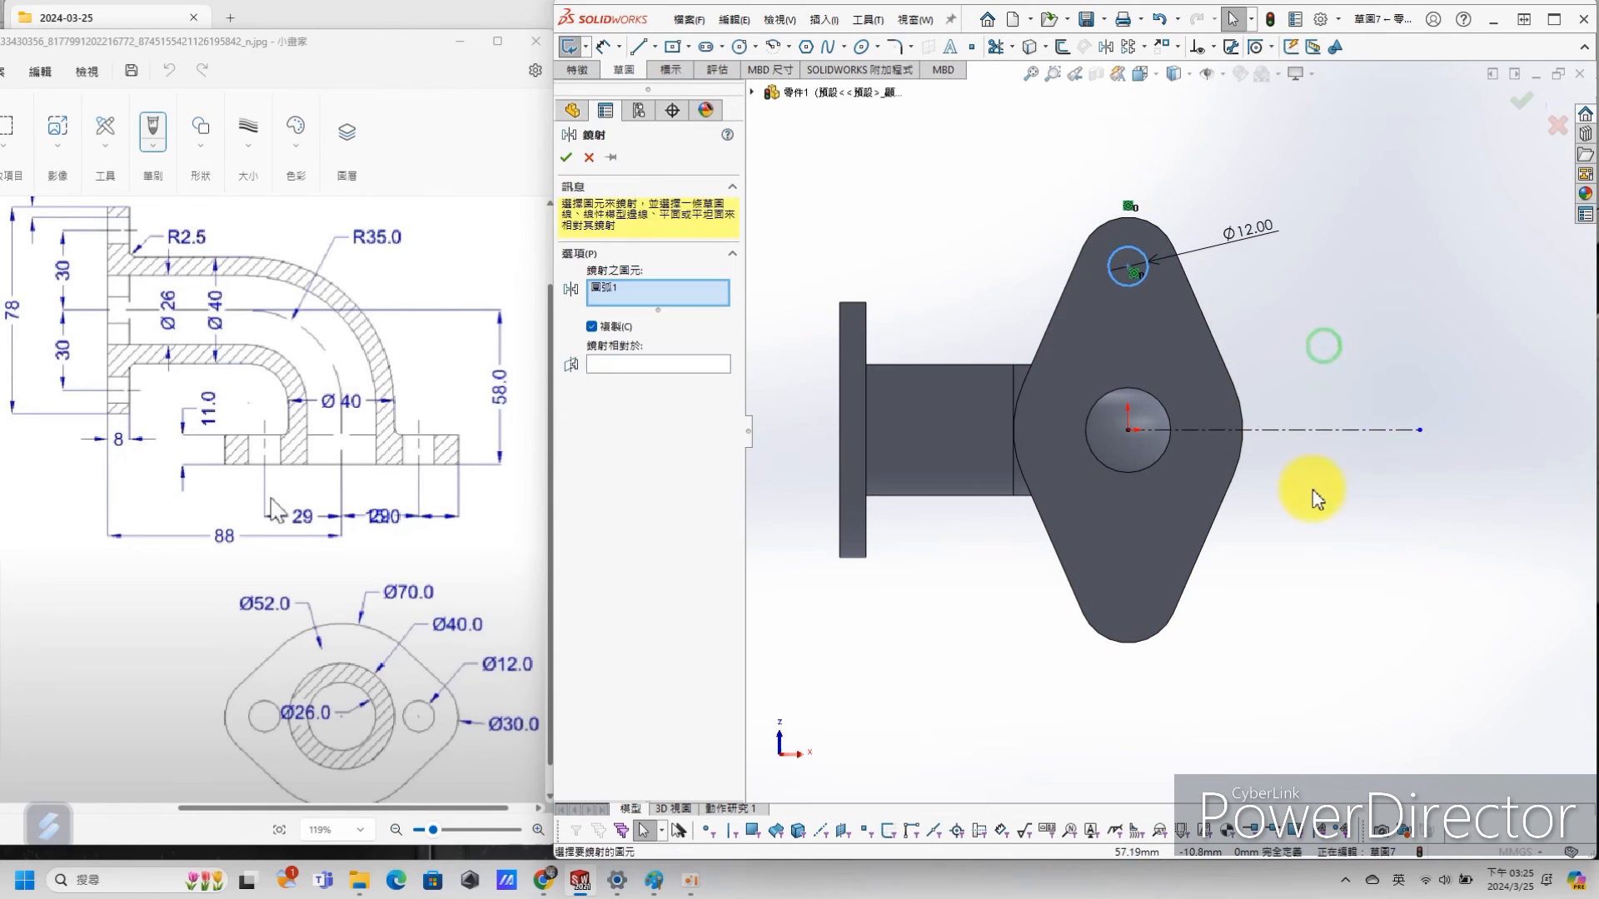
{"action": "left_click", "coordinate": [646, 371]}
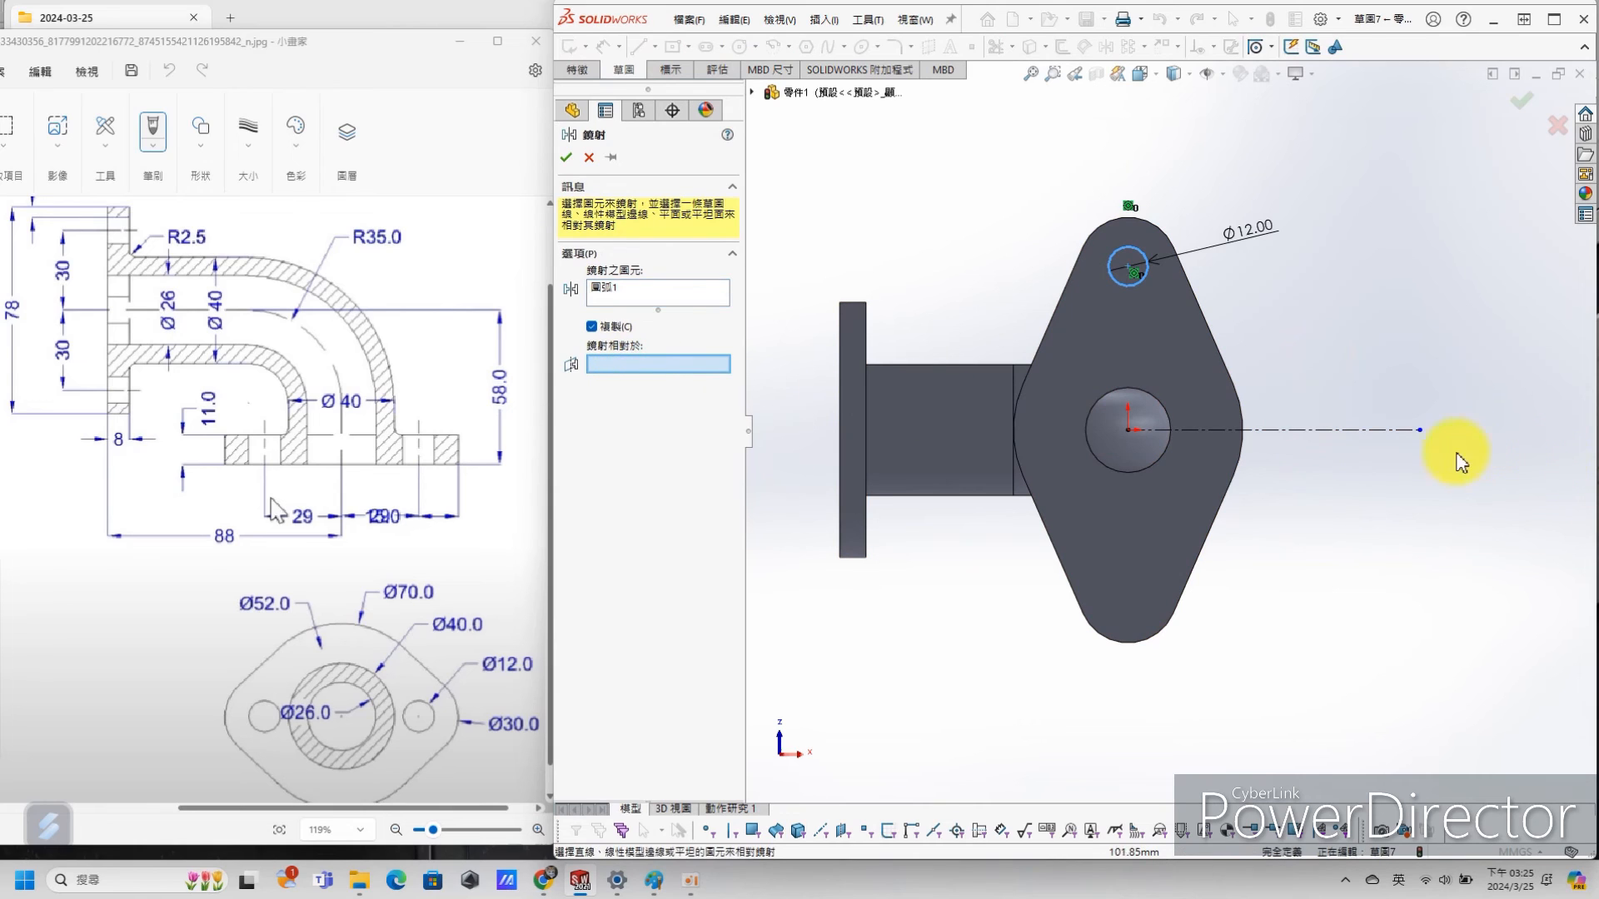
{"action": "left_click", "coordinate": [1355, 432]}
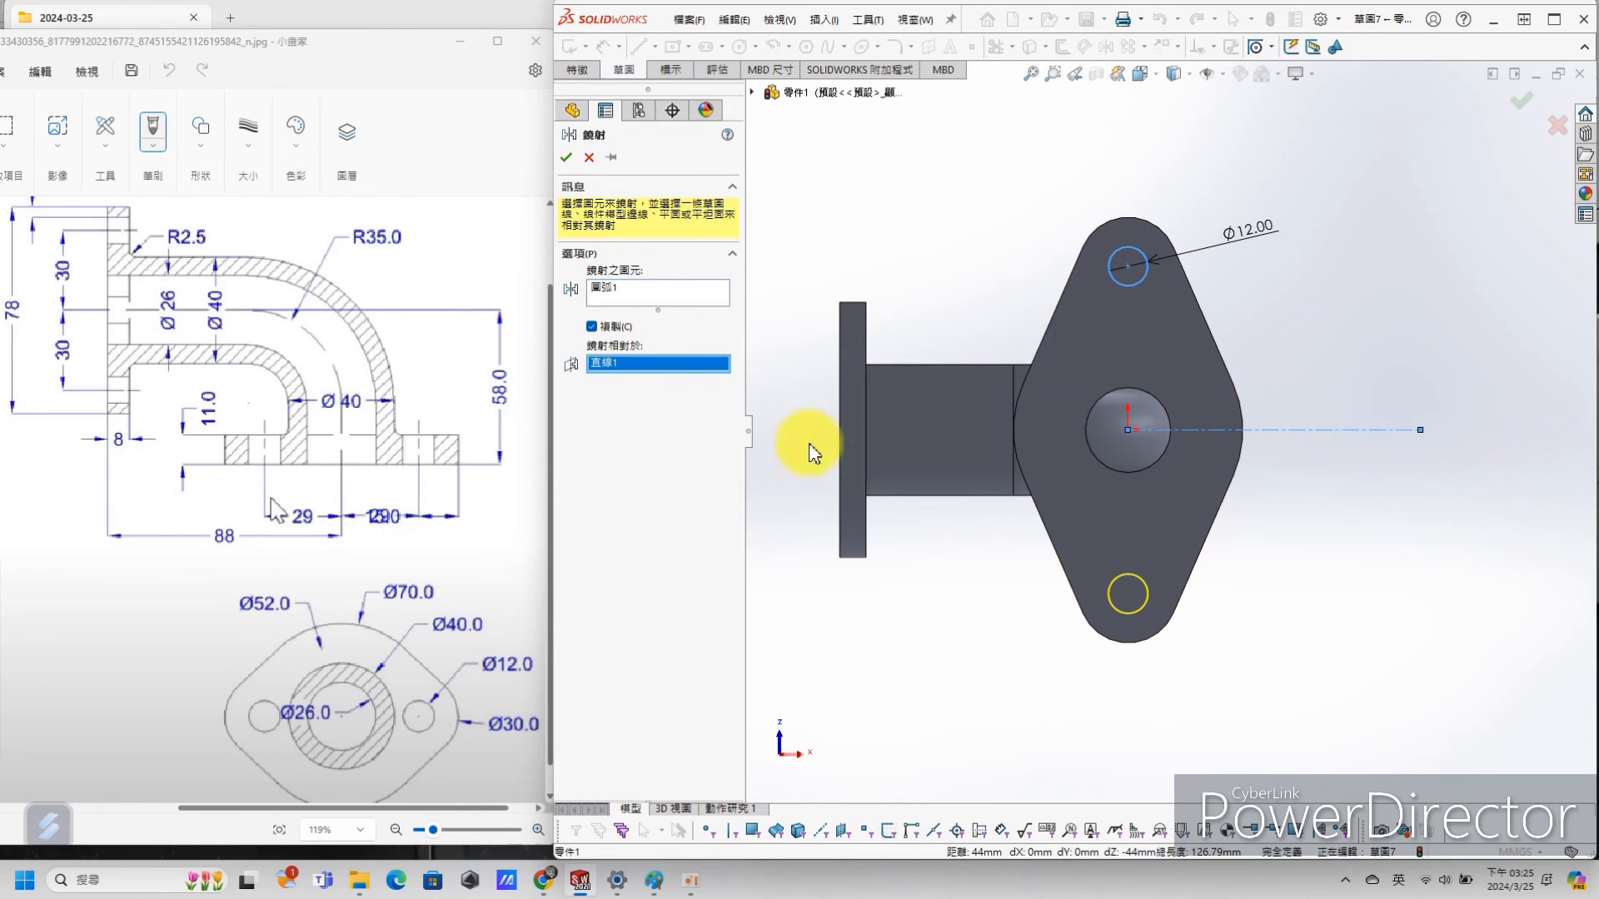
{"action": "left_click", "coordinate": [565, 159]}
Step: Cut both 12 mm bolt holes through the oval flange with an Extruded Cut using the Up To Next end condition
{"action": "scroll", "coordinate": [1175, 351], "scroll_direction": "up", "scroll_amount": 2}
{"action": "middle_click_drag", "start_coordinate": [1176, 351], "coordinate": [1071, 714]}
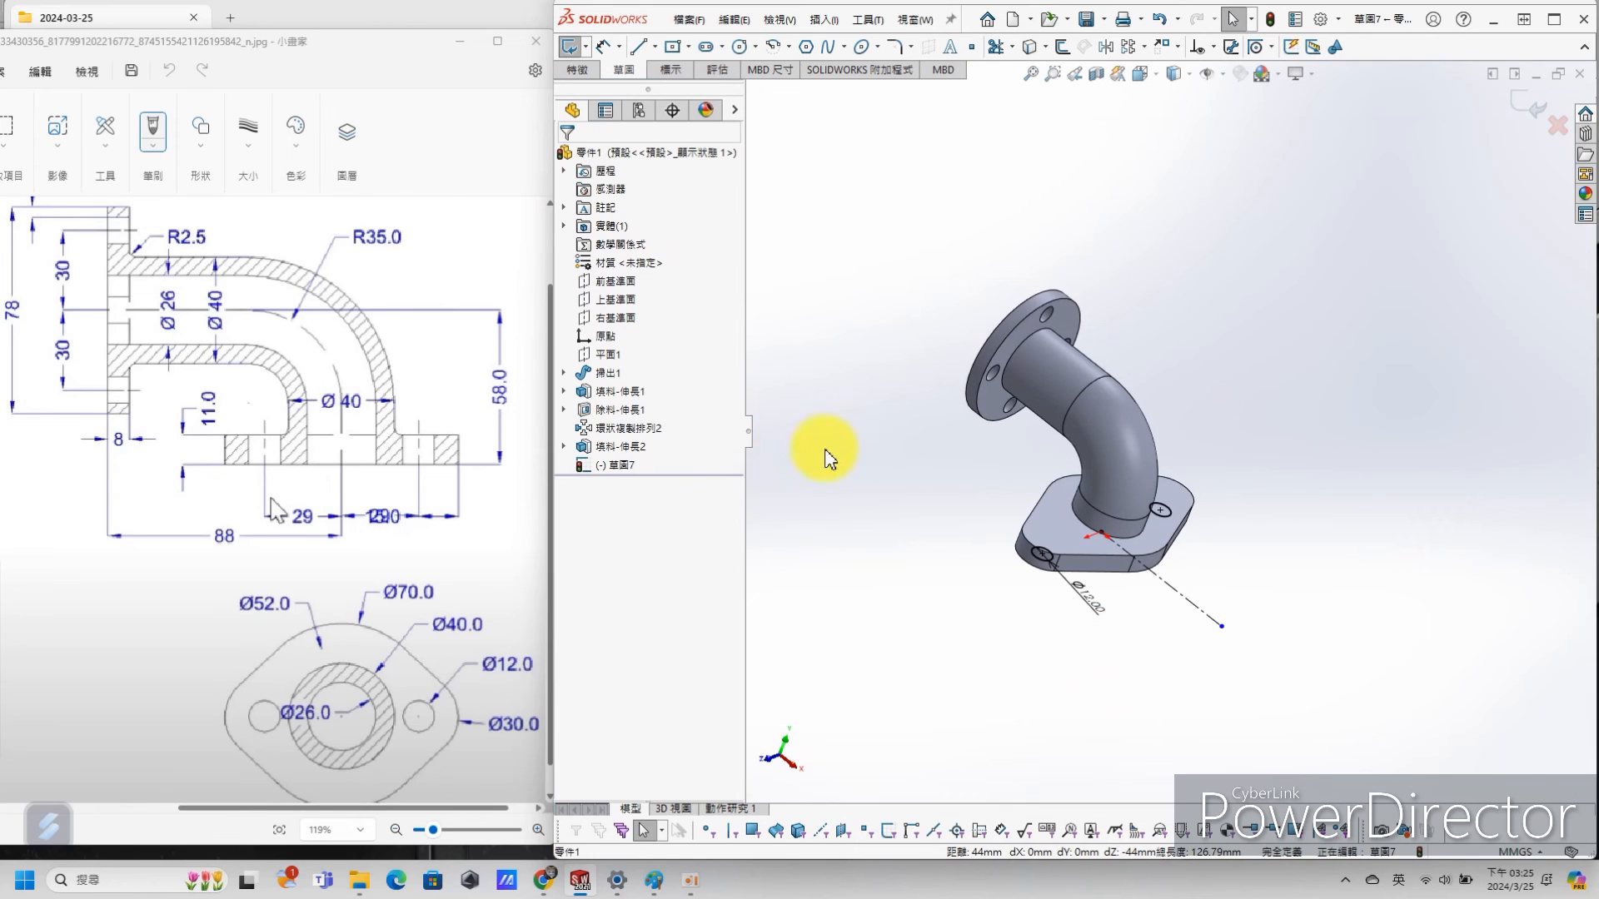
{"action": "key", "text": "s"}
{"action": "left_click", "coordinate": [901, 577]}
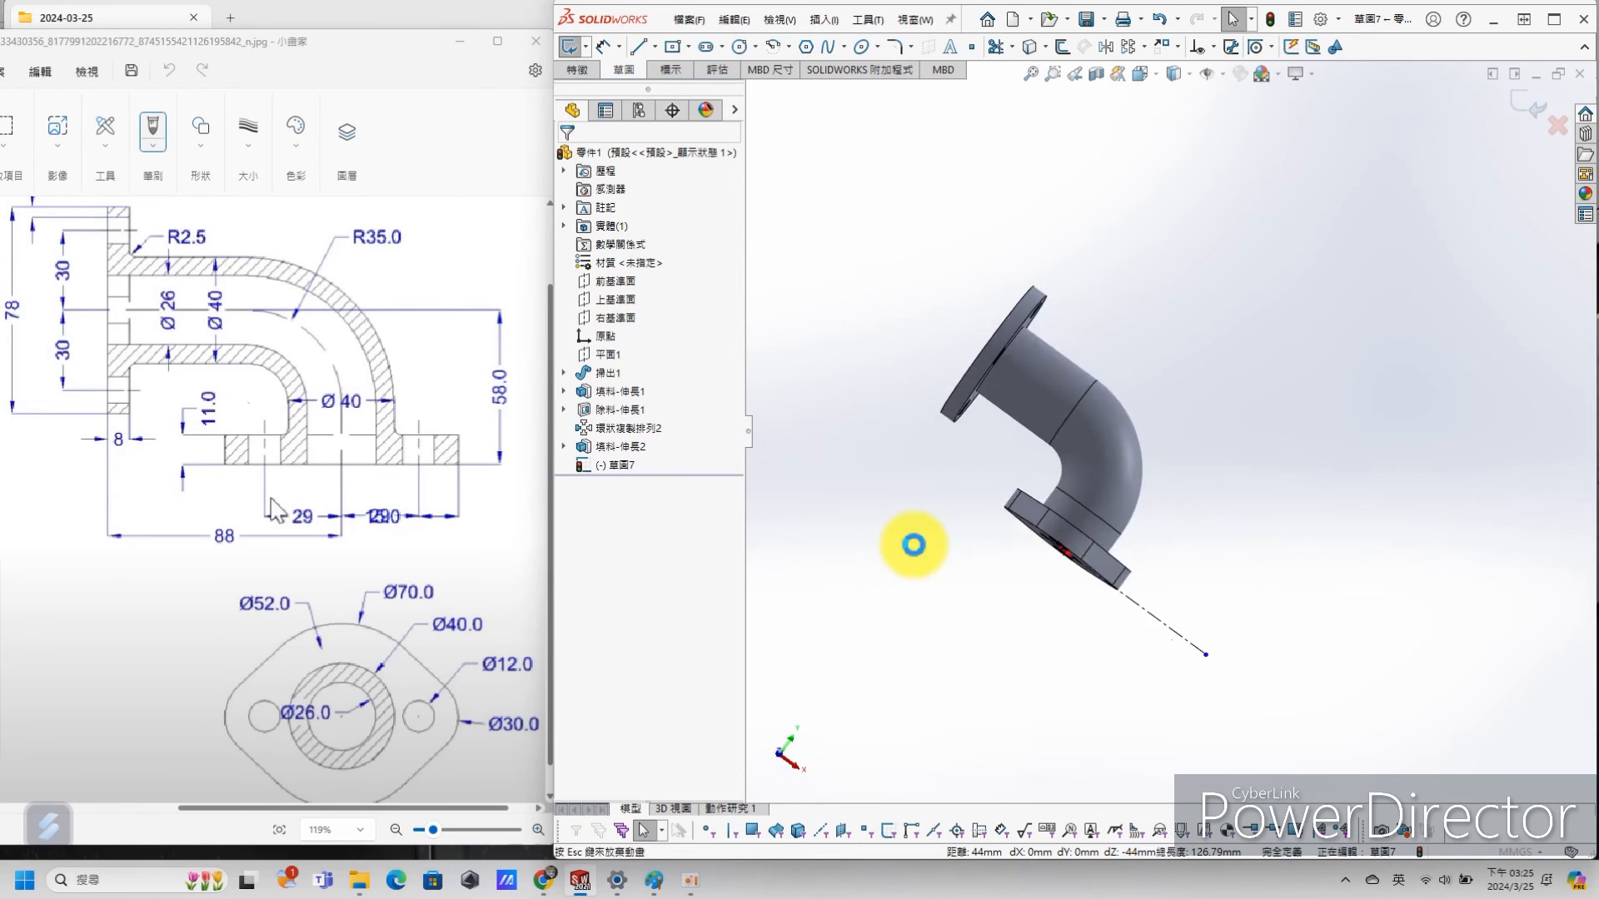
{"action": "left_click", "coordinate": [666, 258]}
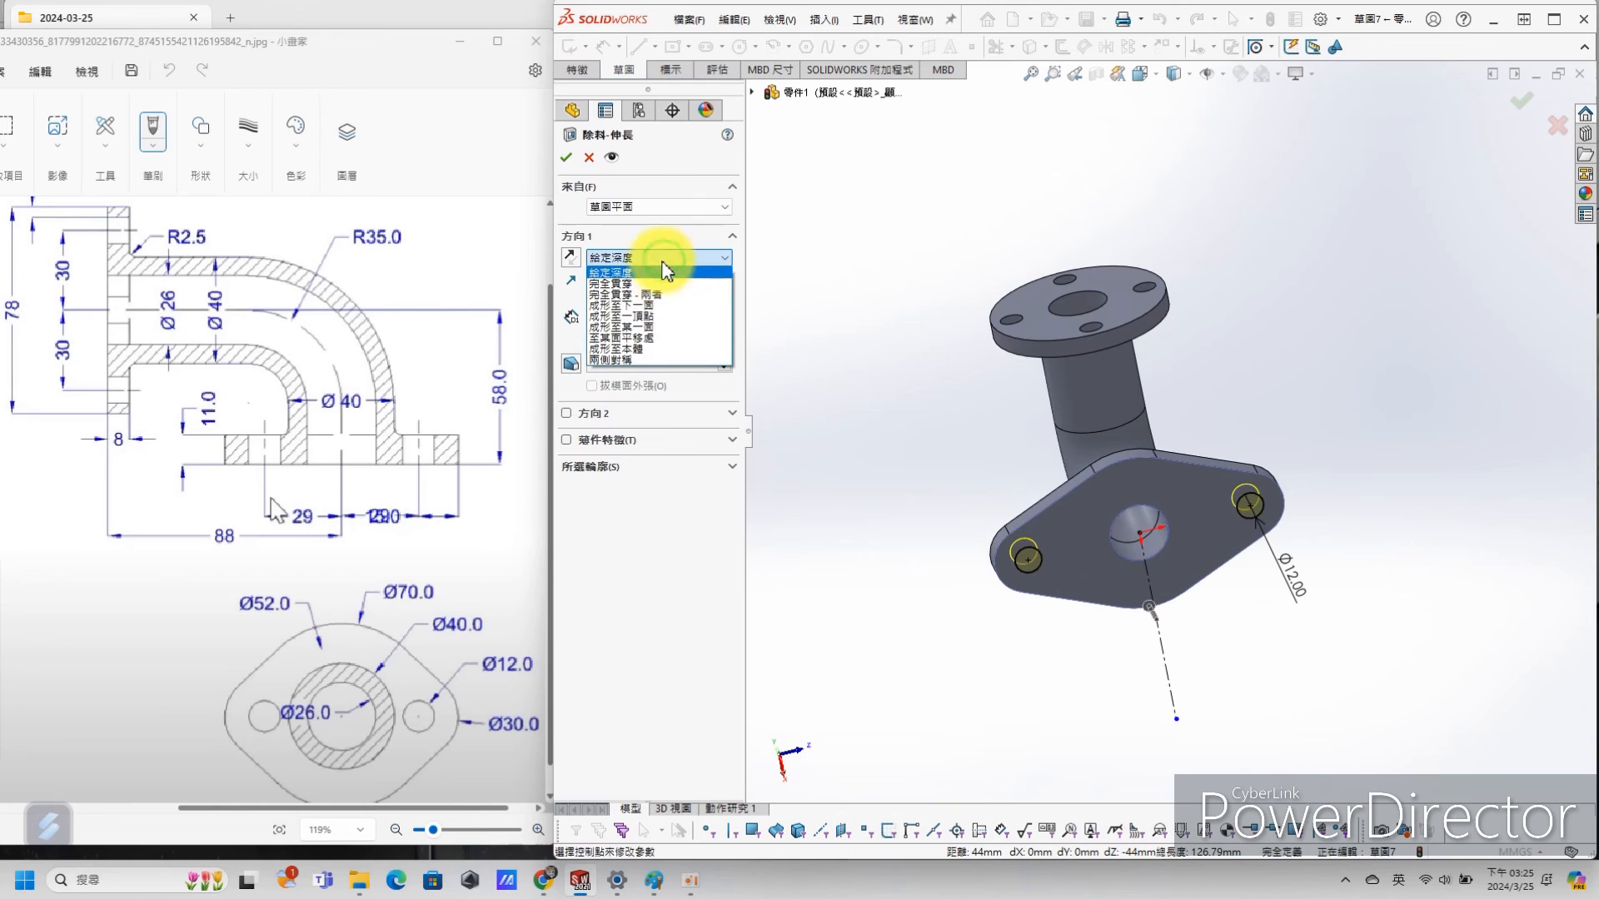
{"action": "left_click", "coordinate": [652, 307]}
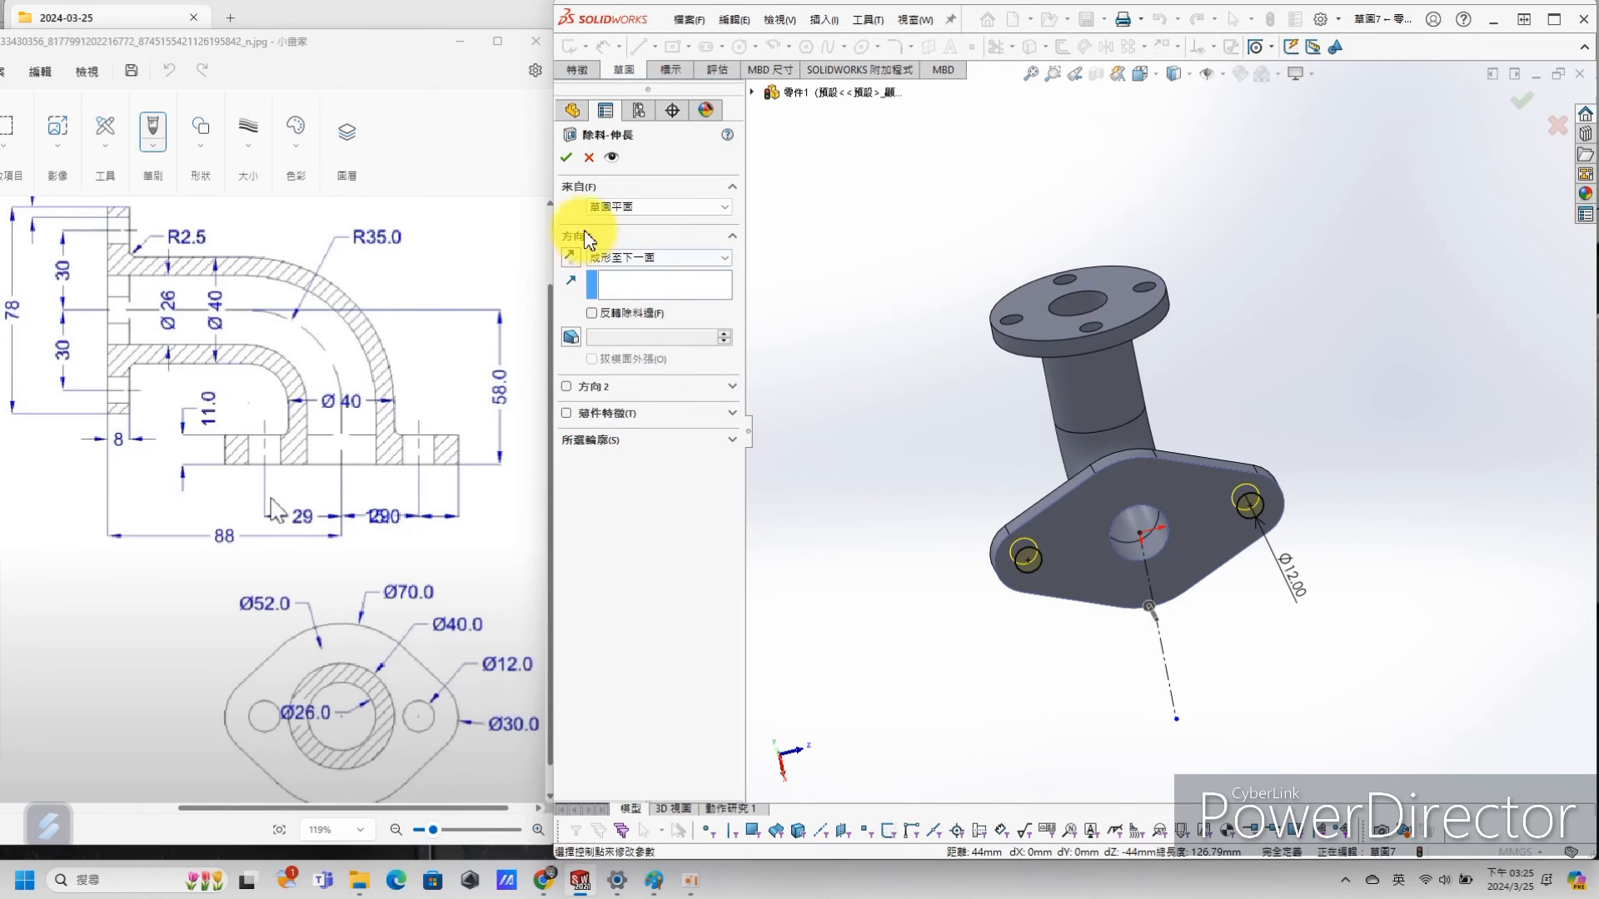
{"action": "key", "text": "Return"}
{"action": "middle_click_drag", "start_coordinate": [1381, 411], "coordinate": [1188, 528]}
{"action": "middle_click_drag", "start_coordinate": [1149, 614], "coordinate": [1256, 607]}
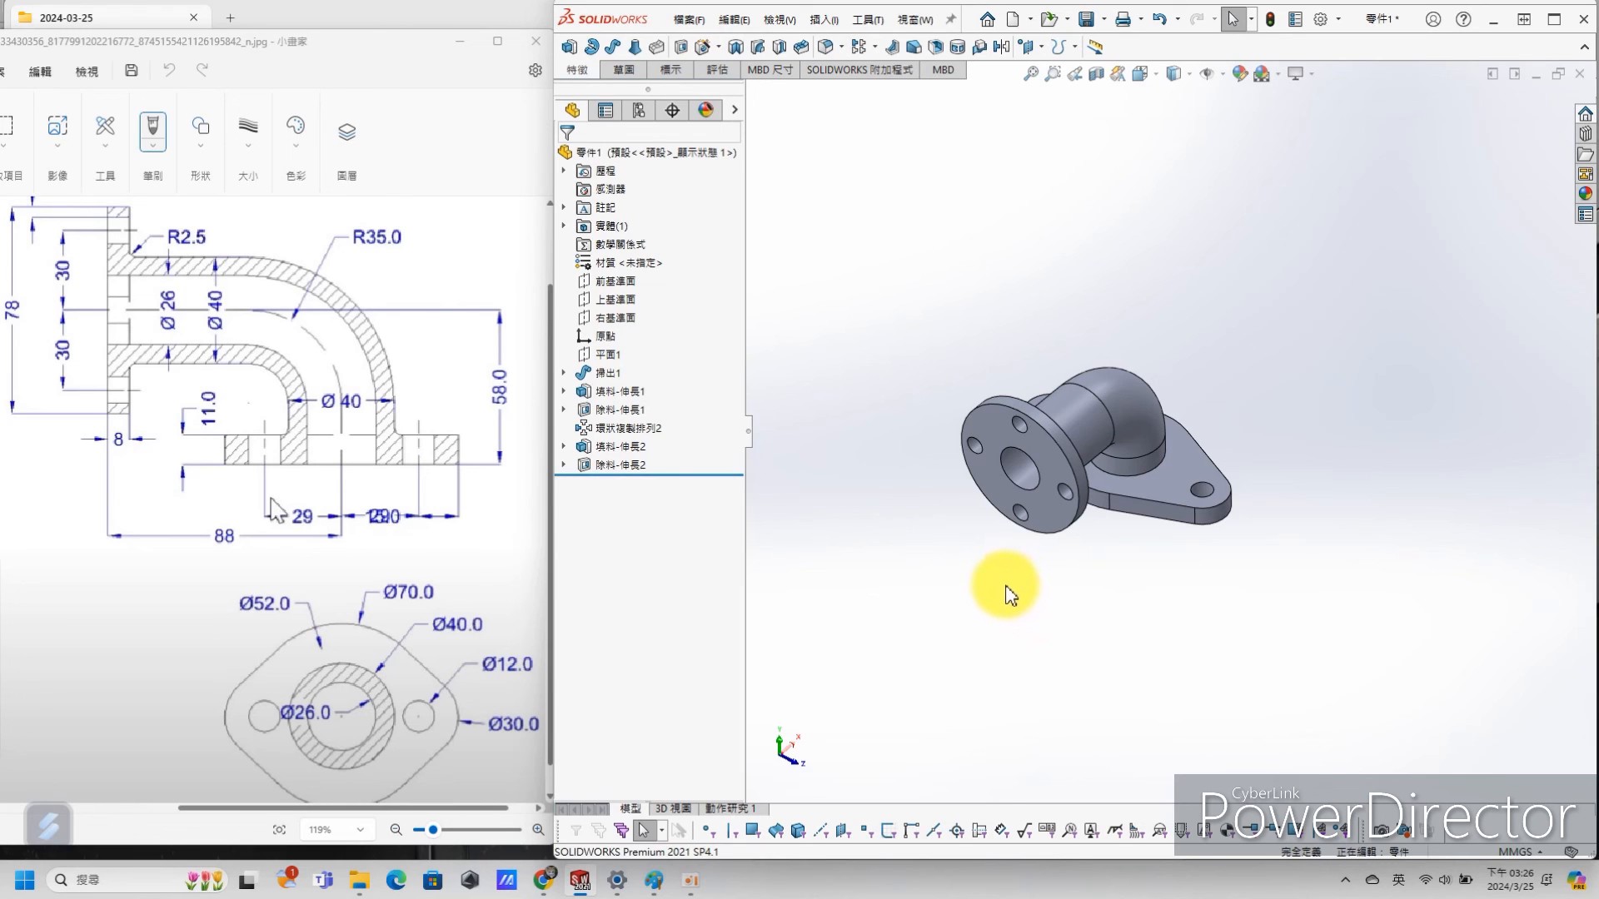
{"action": "scroll", "coordinate": [927, 382], "scroll_direction": "down", "scroll_amount": 3}
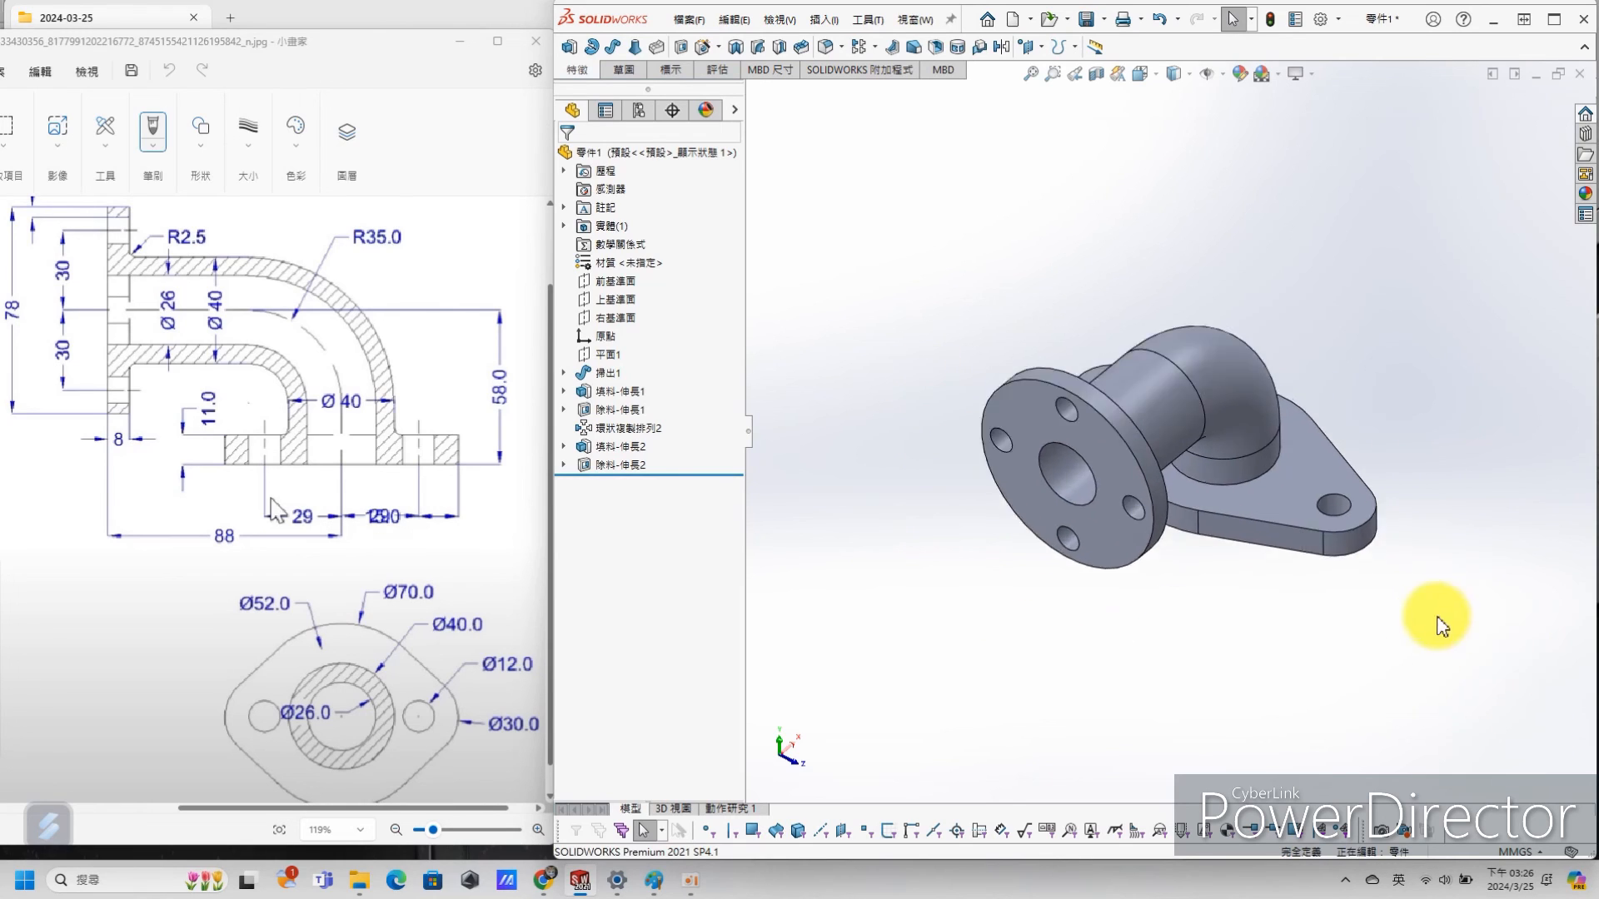
{"action": "scroll", "coordinate": [1436, 621], "scroll_direction": "down", "scroll_amount": 1}
{"action": "scroll", "coordinate": [1120, 500], "scroll_direction": "down", "scroll_amount": 1}
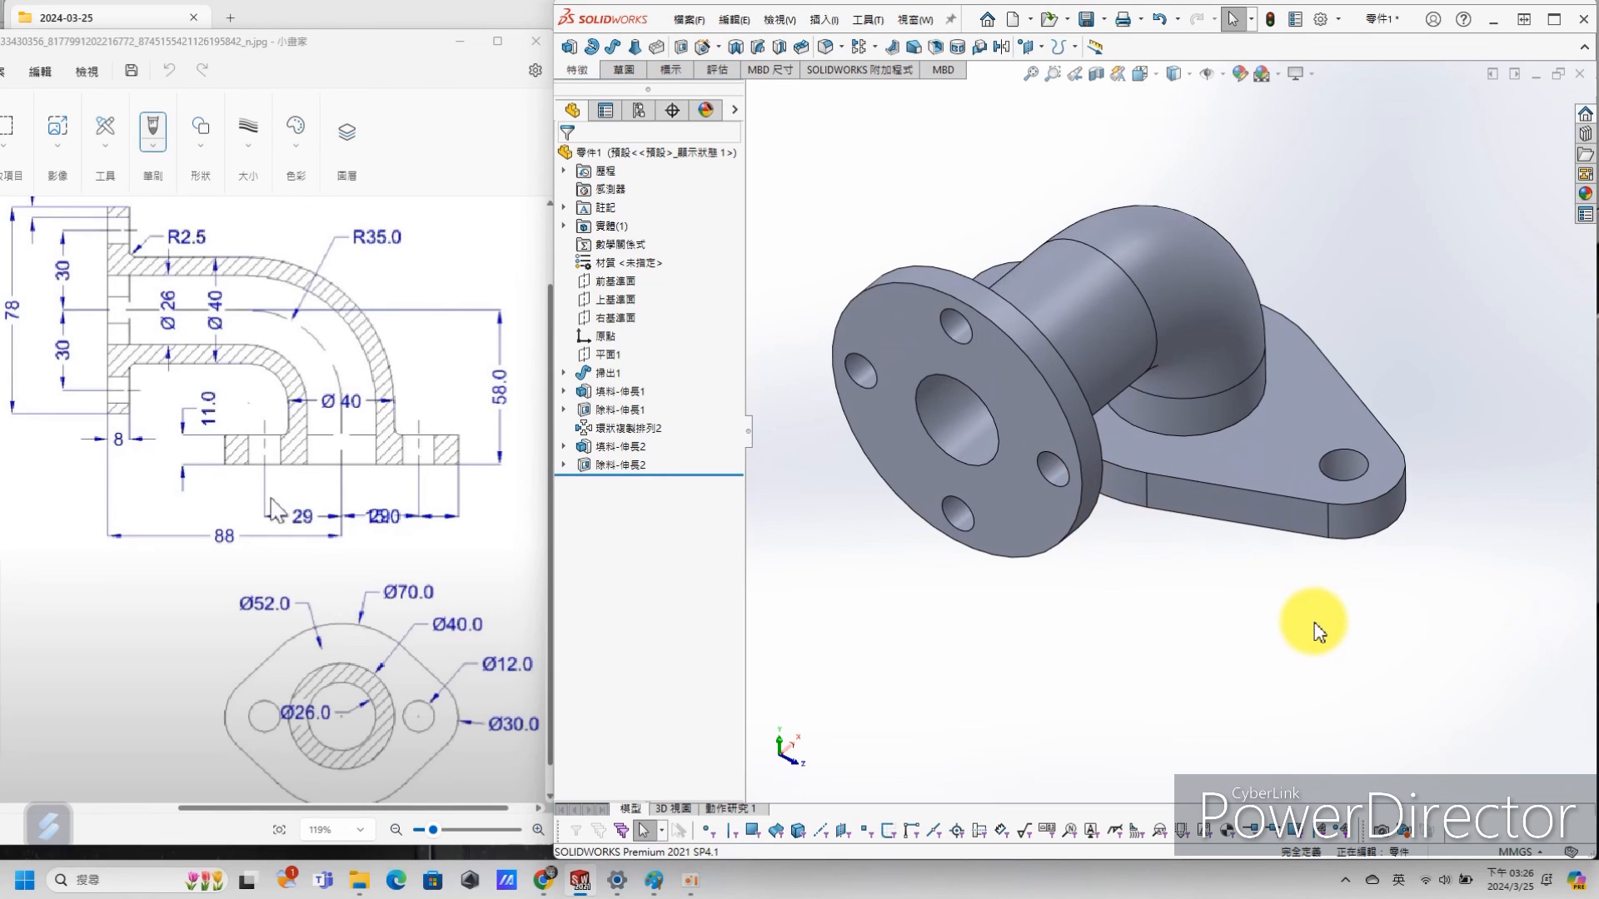